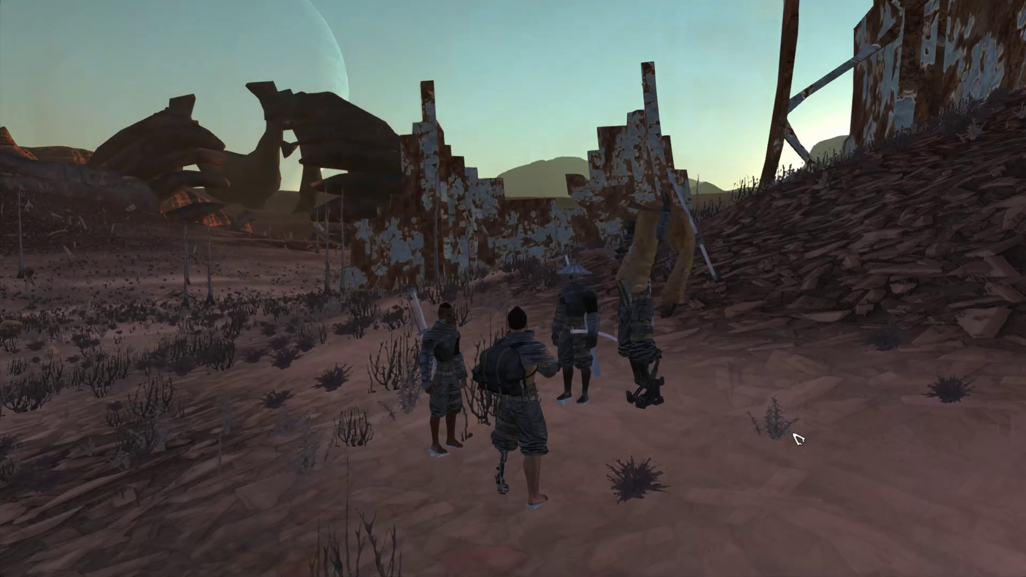
Check the world map around Catun briefly and return to the squad.
key(m)
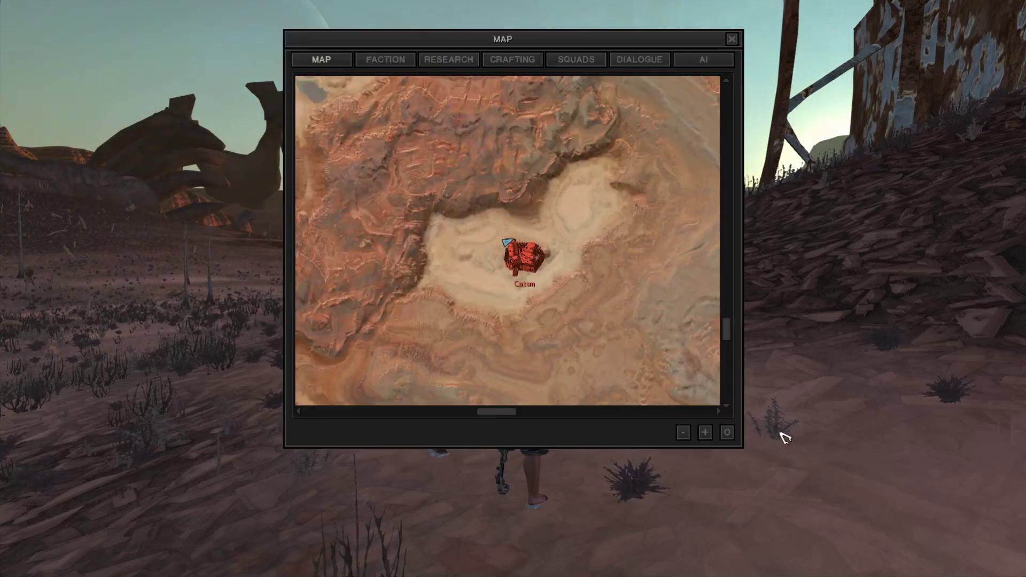
scroll(513, 264, down, 3)
scroll(513, 264, down, 5)
scroll(513, 265, down, 4)
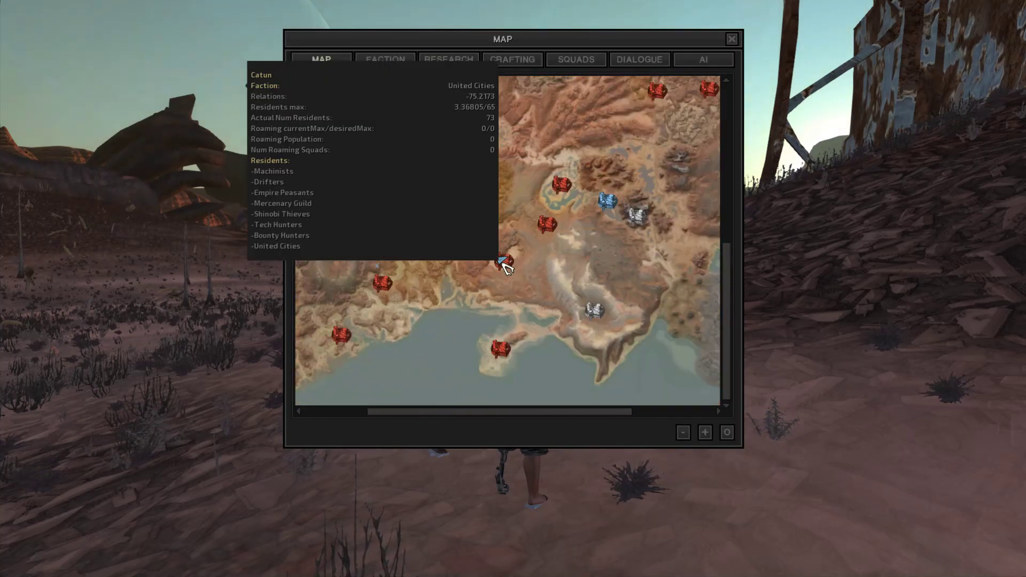
scroll(507, 268, down, 3)
scroll(508, 268, up, 4)
scroll(508, 269, up, 3)
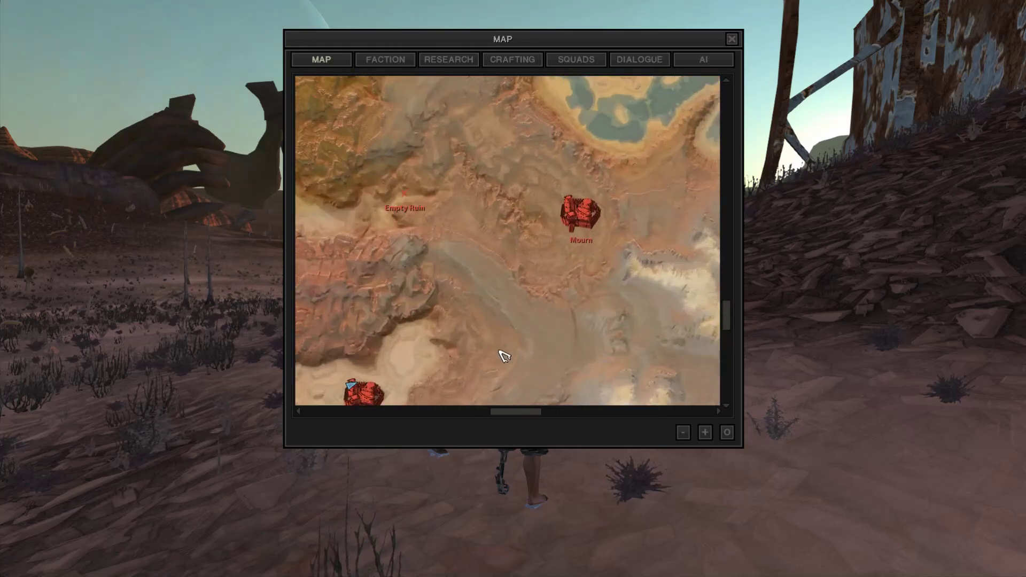
drag(501, 345, 512, 273)
key(m)
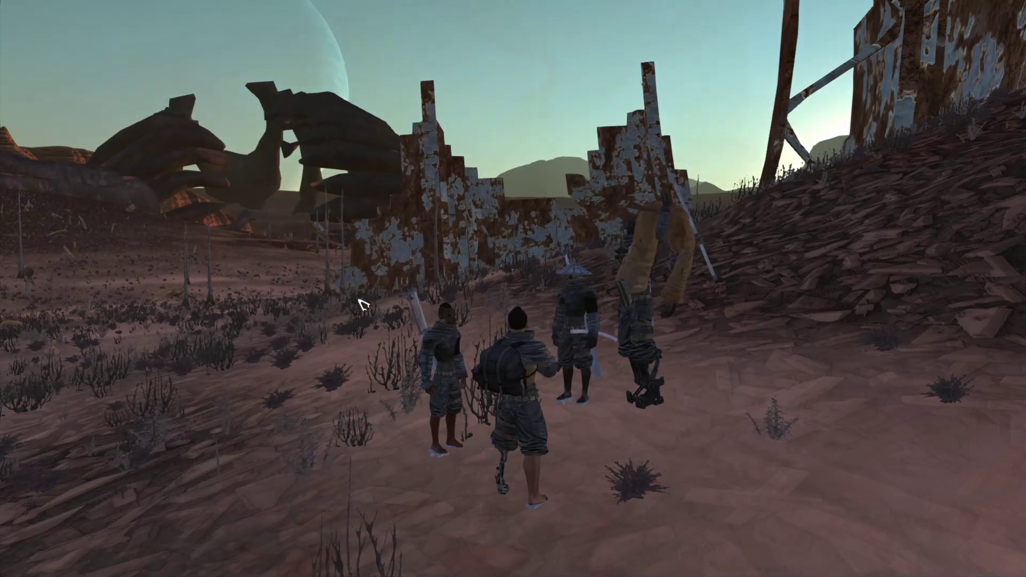
Select the whole squad and follow it along the path through the rusted ruins, ending on the map.
drag(362, 304, 782, 521)
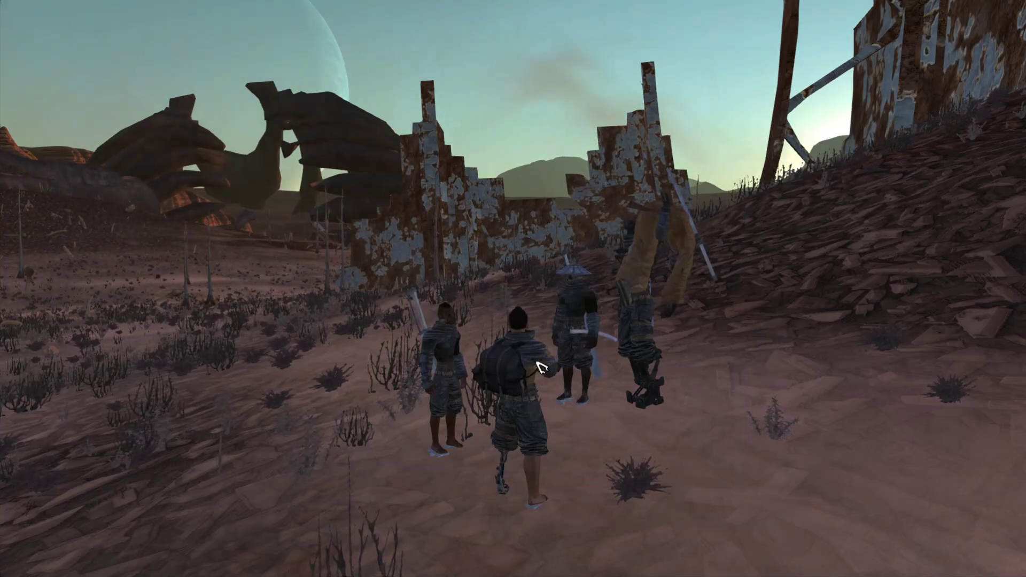
key(w)
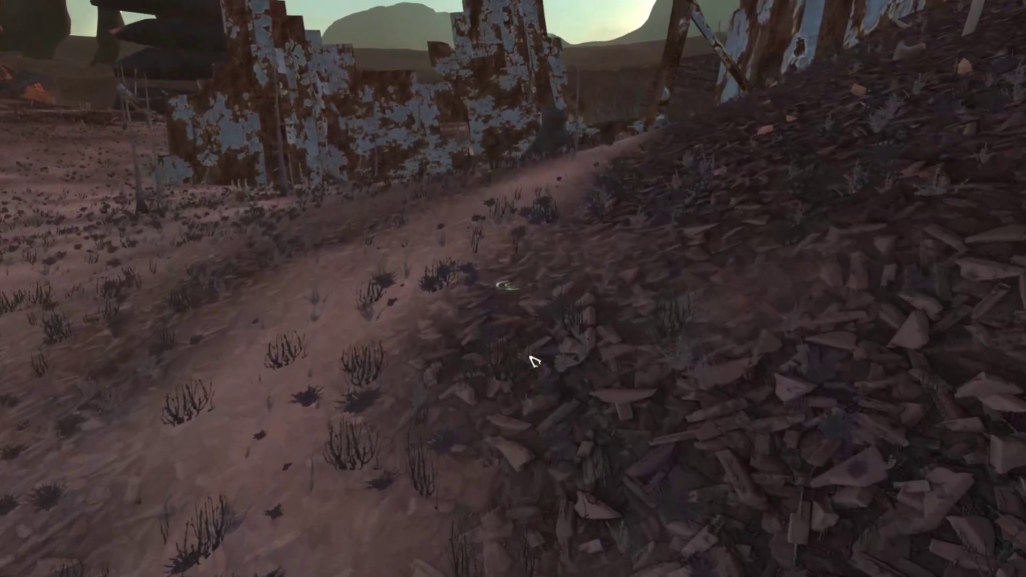
key(w)
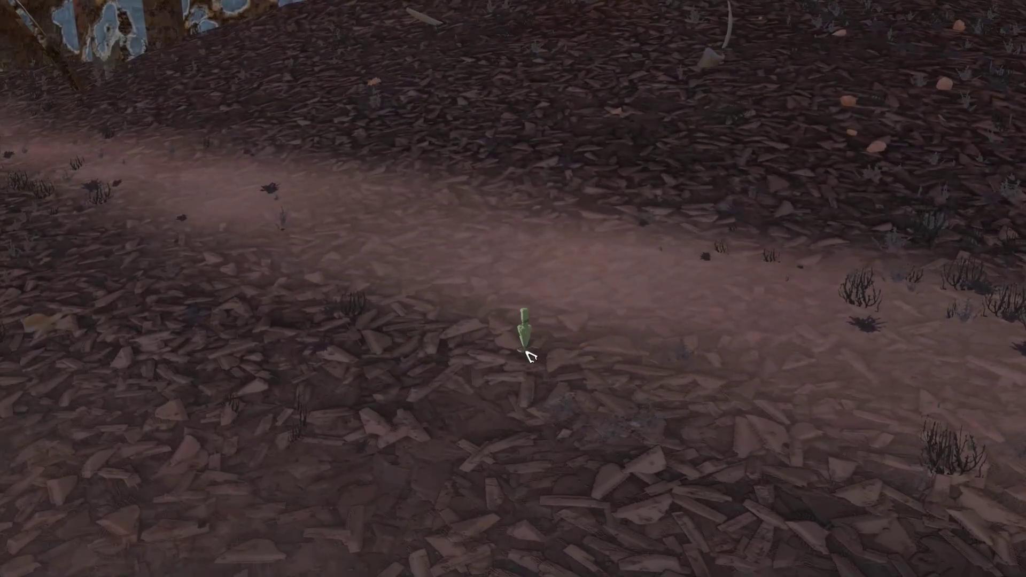
key(m)
key(m)
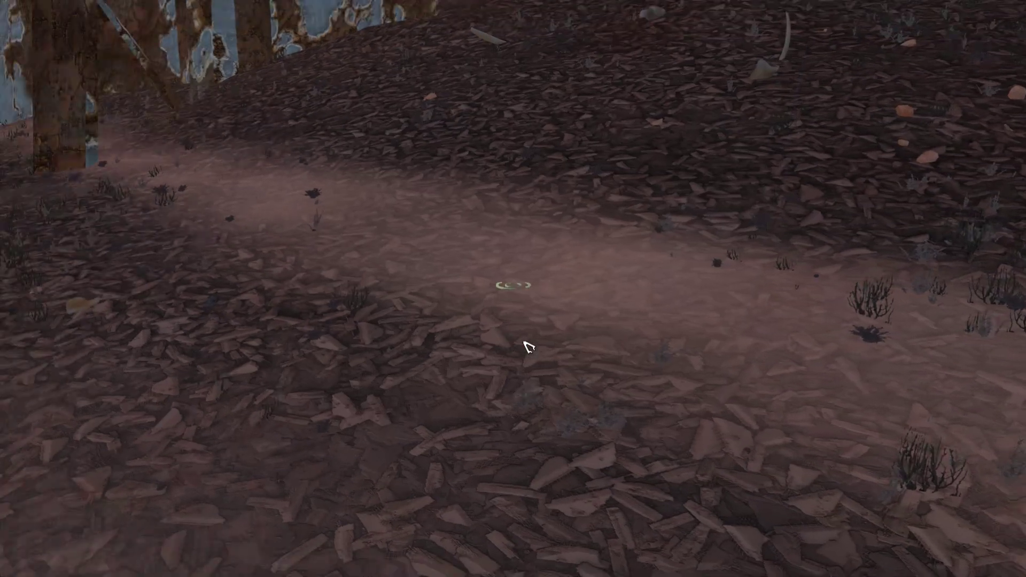
key(w)
key(w)
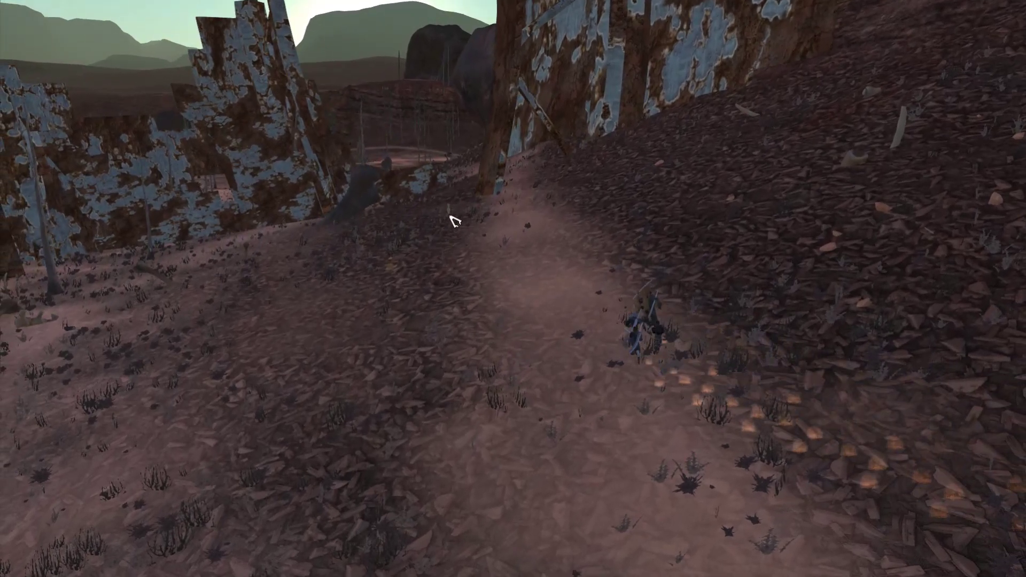
key(w)
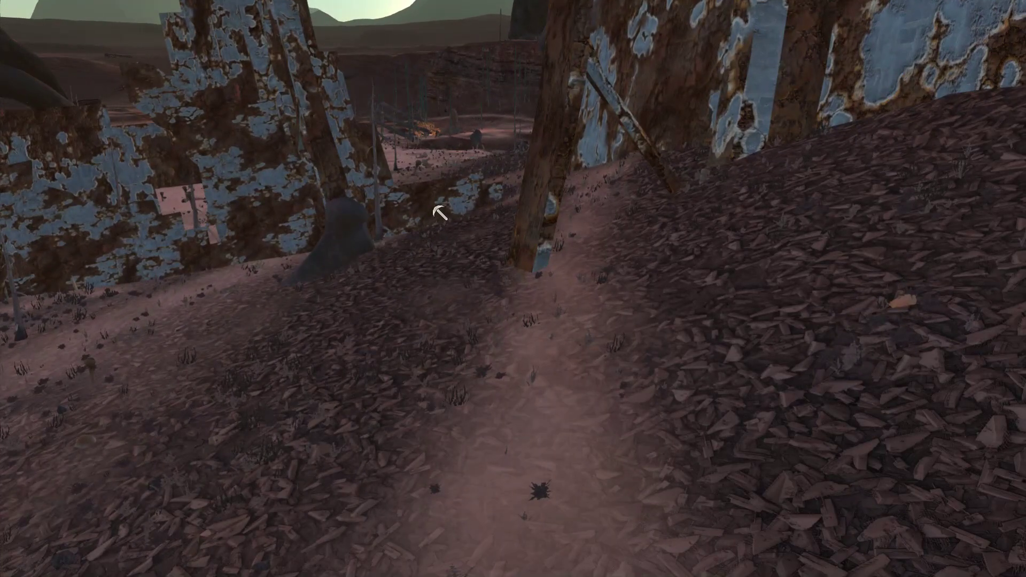
scroll(438, 212, down, 3)
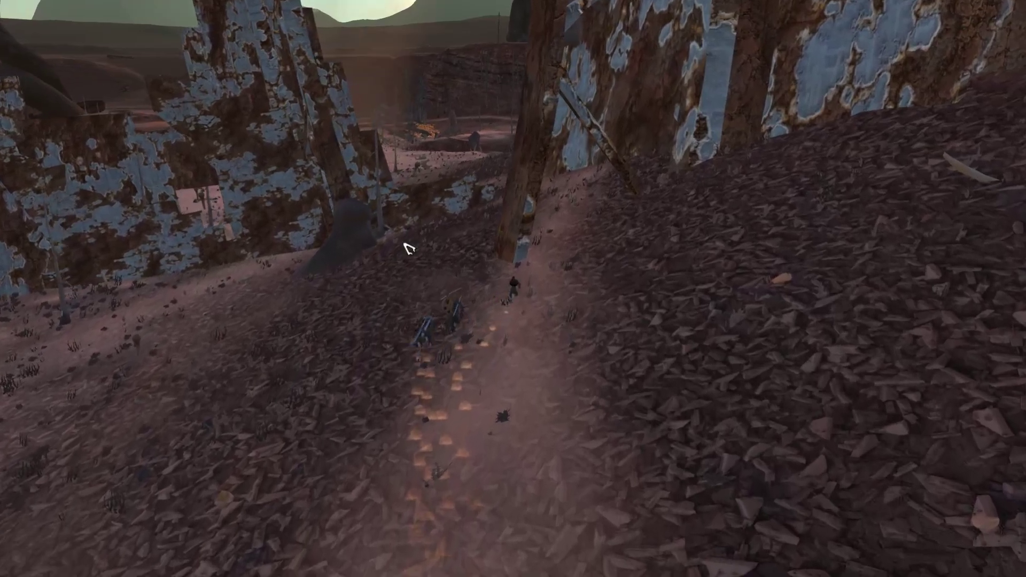
key(w)
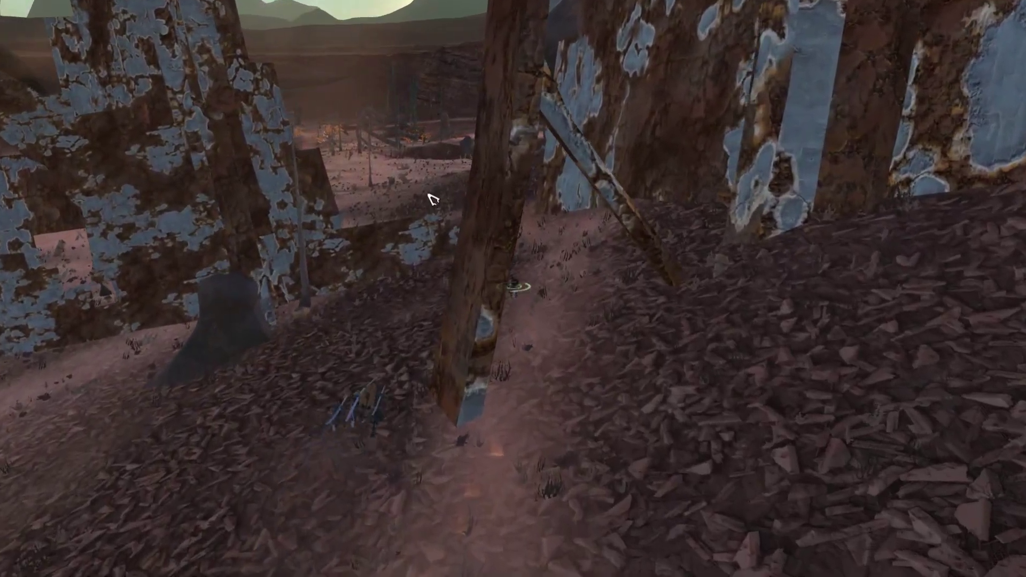
key(w)
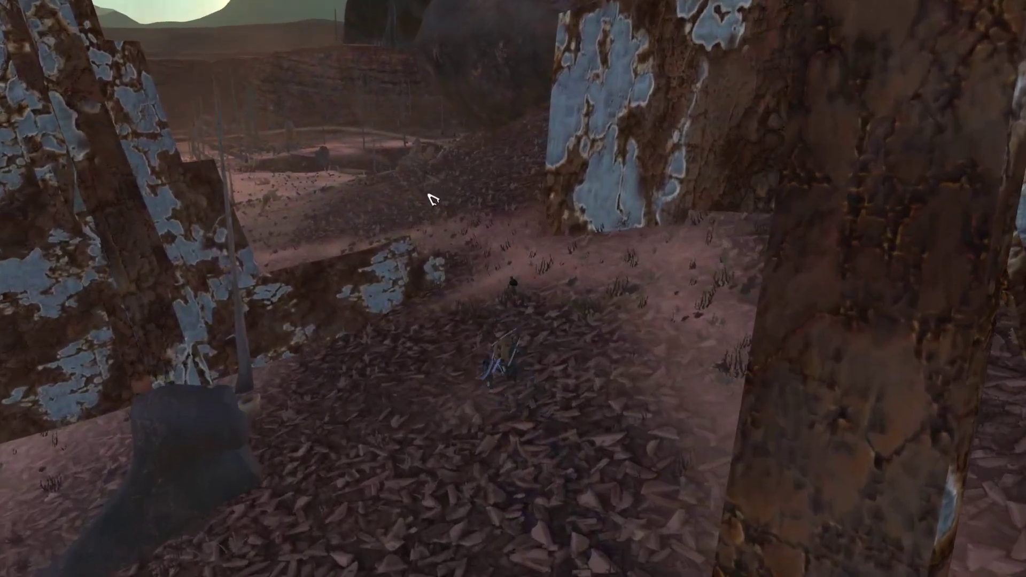
key(w)
Scan the map from Catun past The Old Prison to Outlaws HQ and Armoury Ruin, then return to the squad.
key(m)
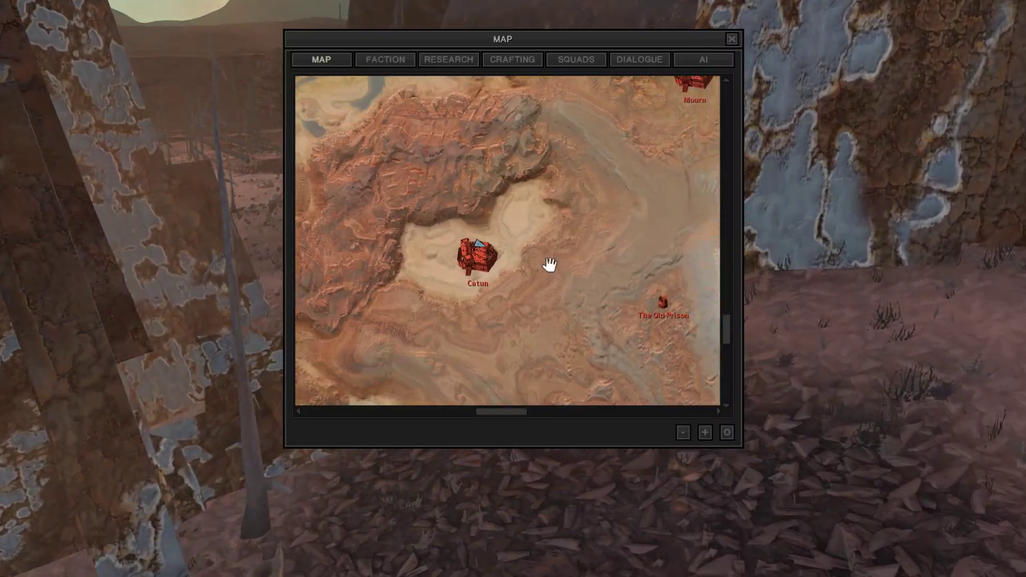
drag(550, 264, 378, 273)
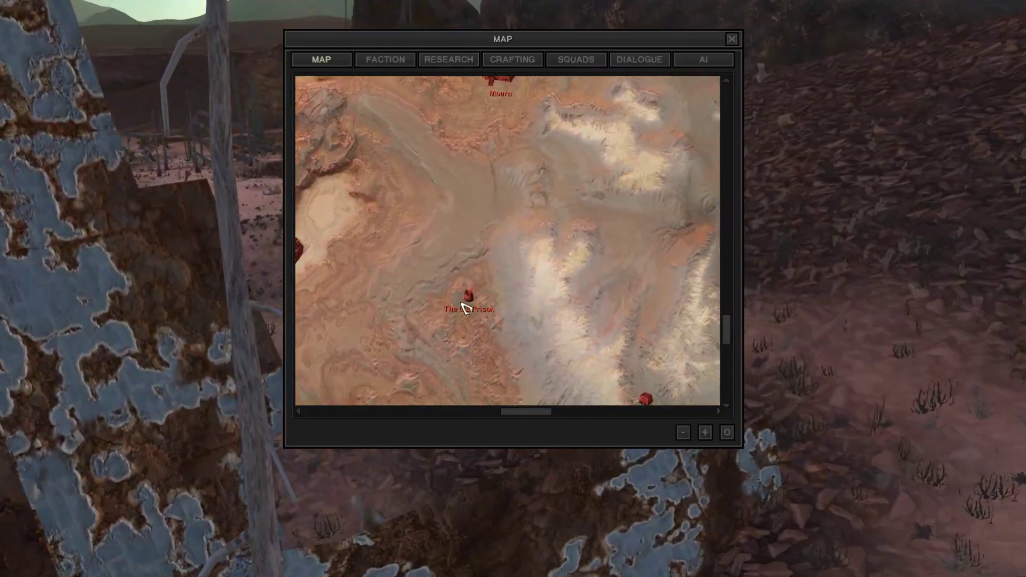
mouse_move(468, 303)
mouse_down()
mouse_move(500, 286)
mouse_move(478, 263)
mouse_up()
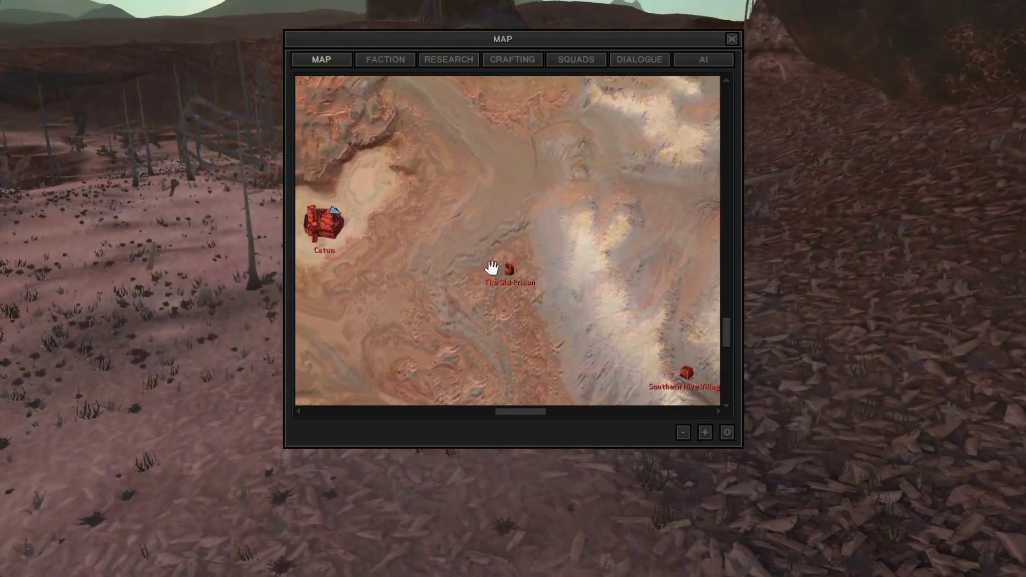
drag(469, 257, 505, 277)
mouse_move(576, 172)
mouse_down()
mouse_move(459, 294)
mouse_move(515, 322)
mouse_up()
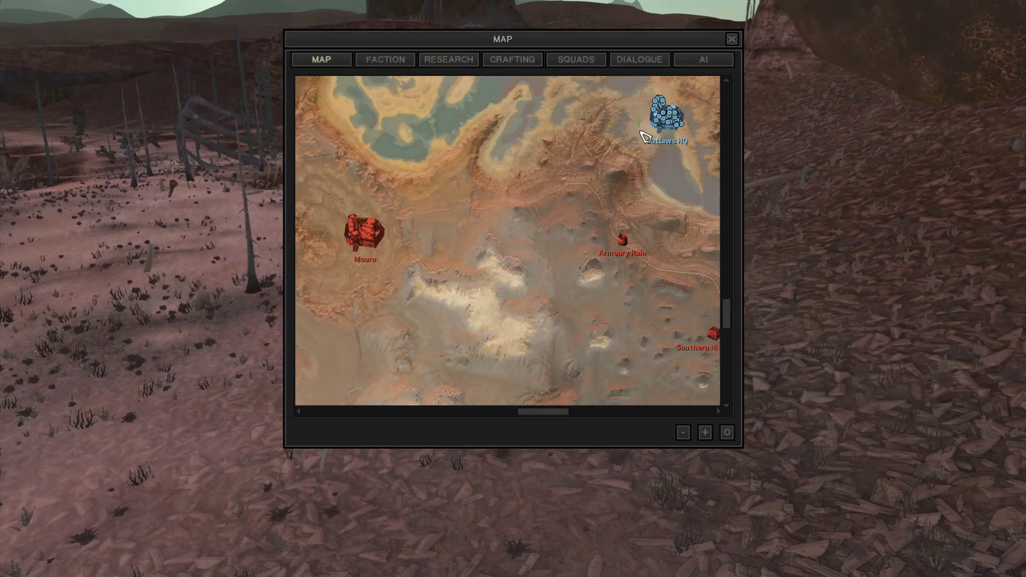
key(m)
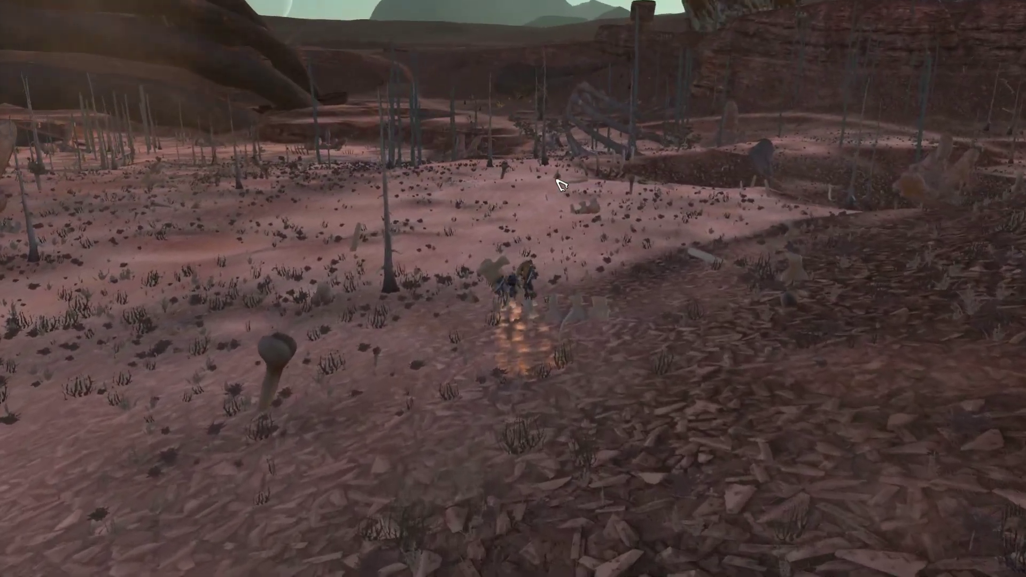
scroll(563, 186, up, 5)
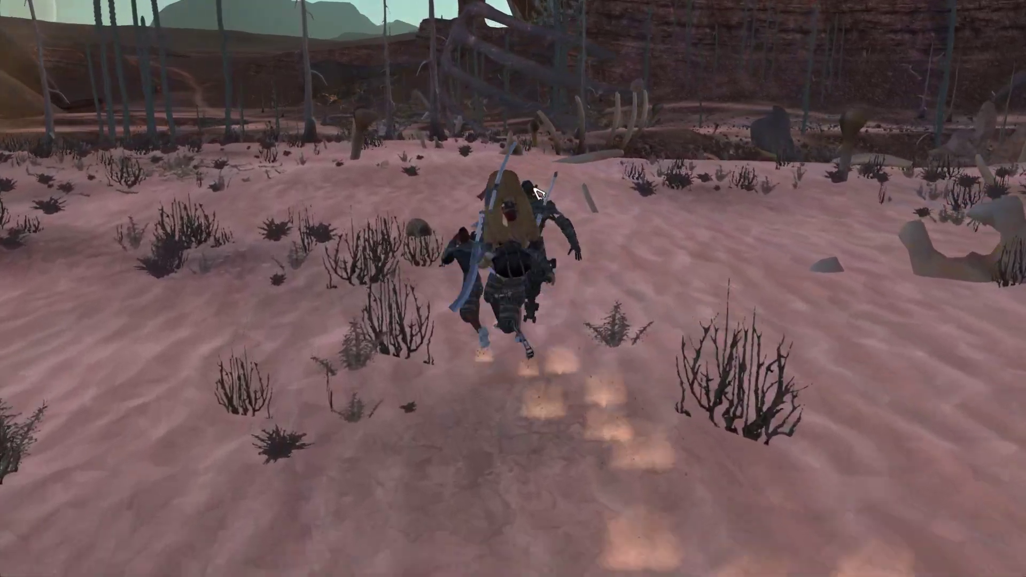
Restore the squad HUD and view the carried prisoner's condition.
key(F1)
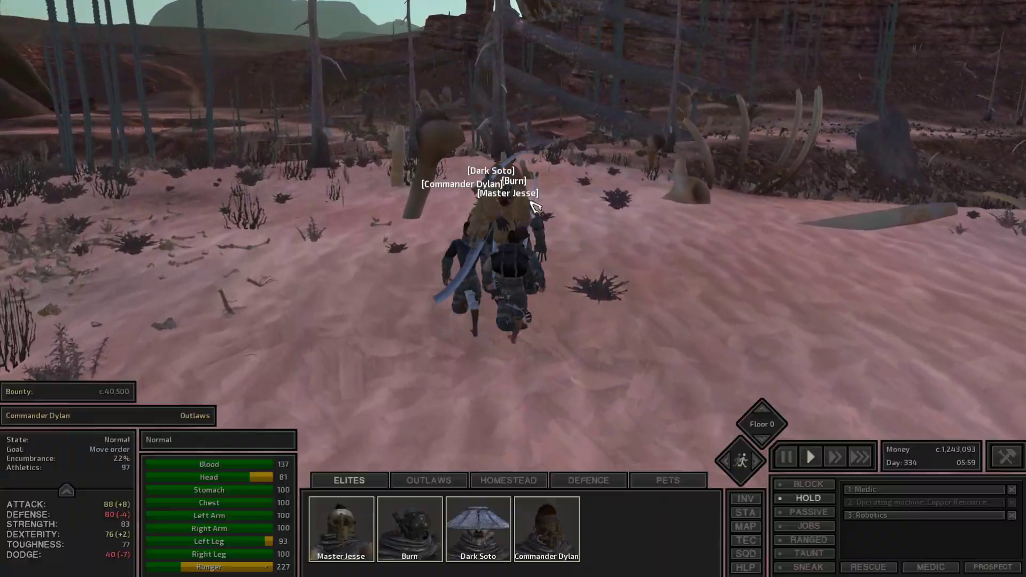
click(492, 241)
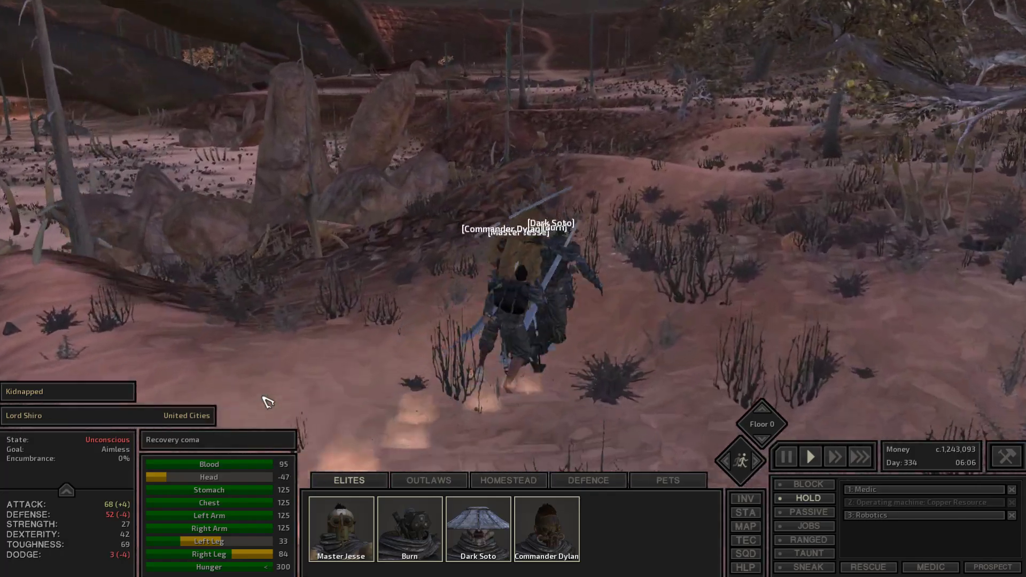
key(m)
scroll(519, 293, down, 3)
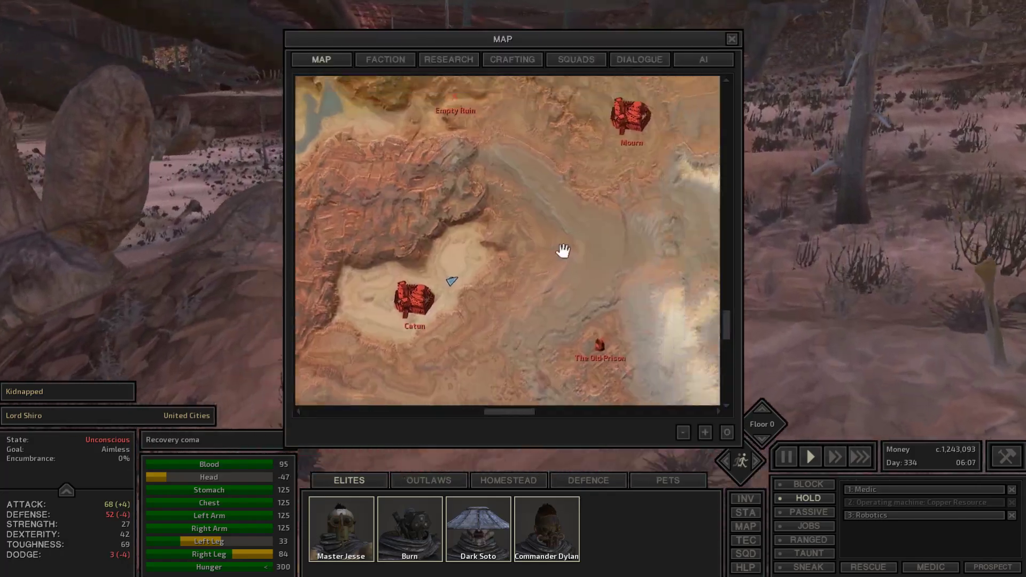
scroll(497, 304, down, 3)
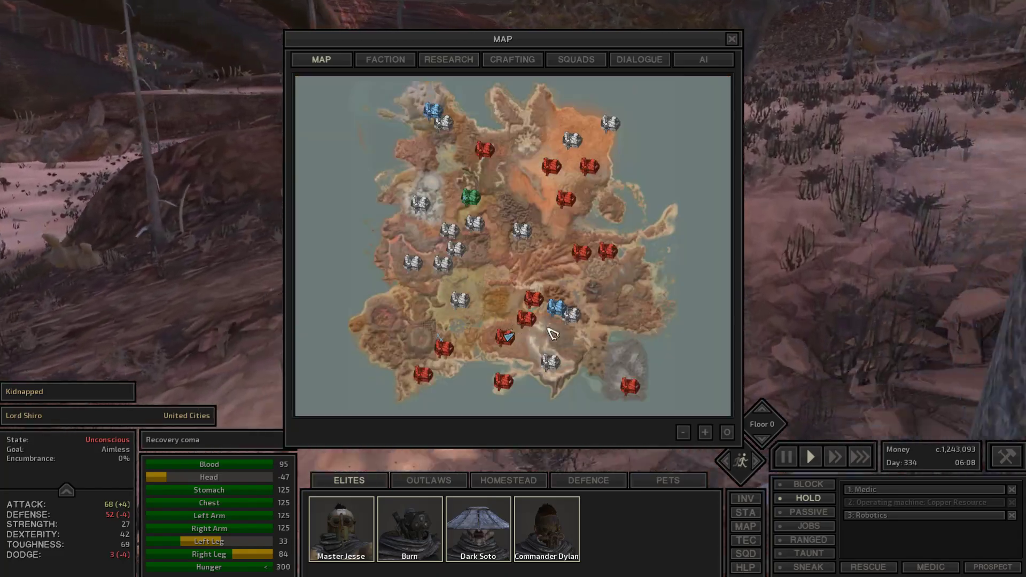
scroll(485, 314, up, 5)
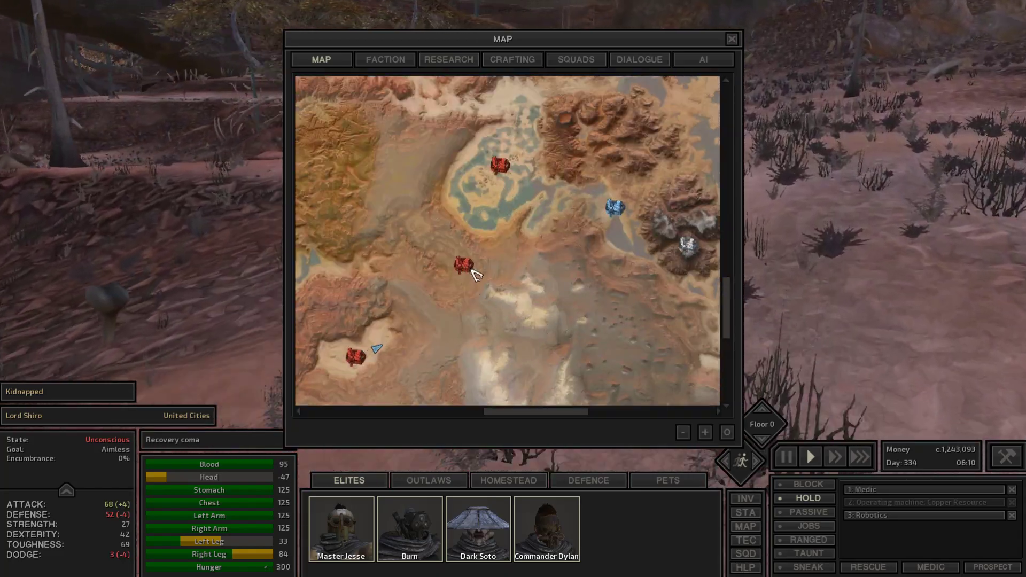
scroll(475, 297, up, 3)
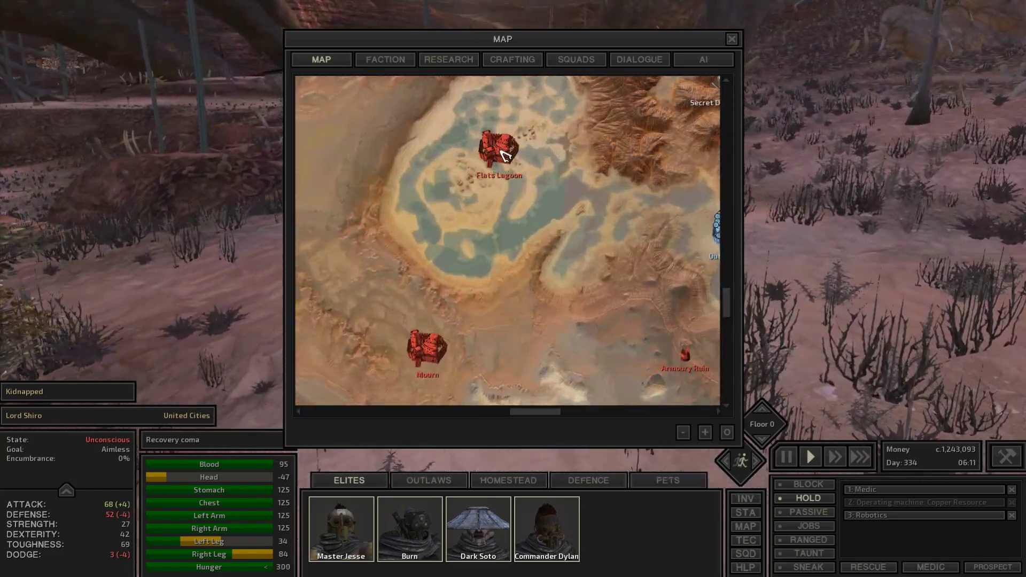
mouse_move(425, 350)
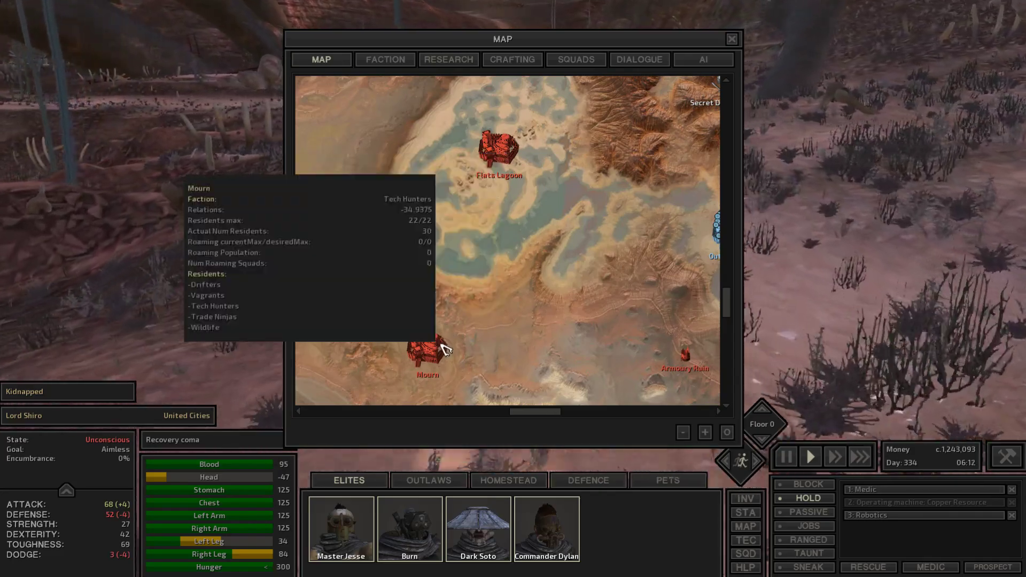
scroll(611, 313, down, 4)
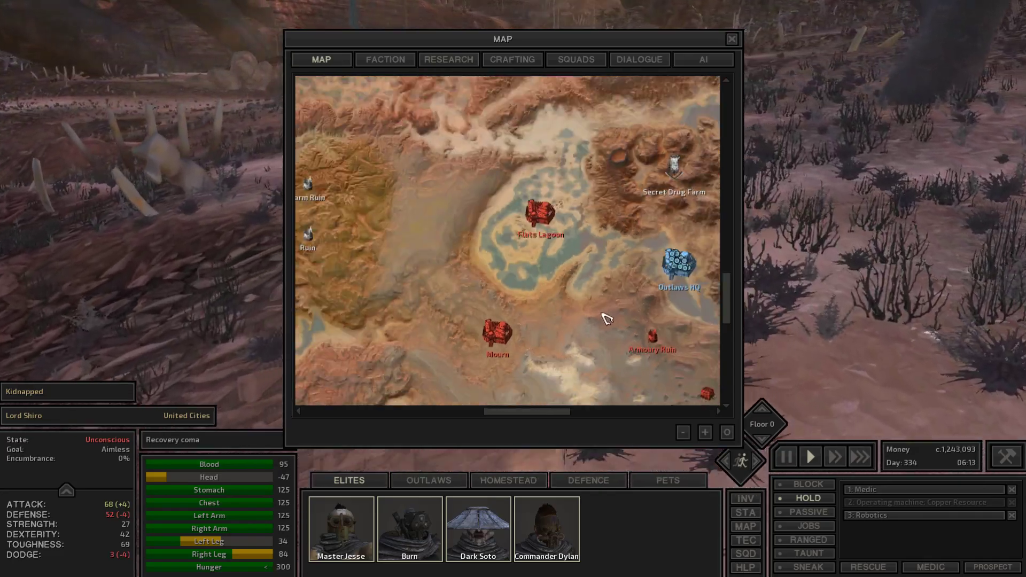
drag(610, 312, 520, 193)
scroll(573, 262, up, 3)
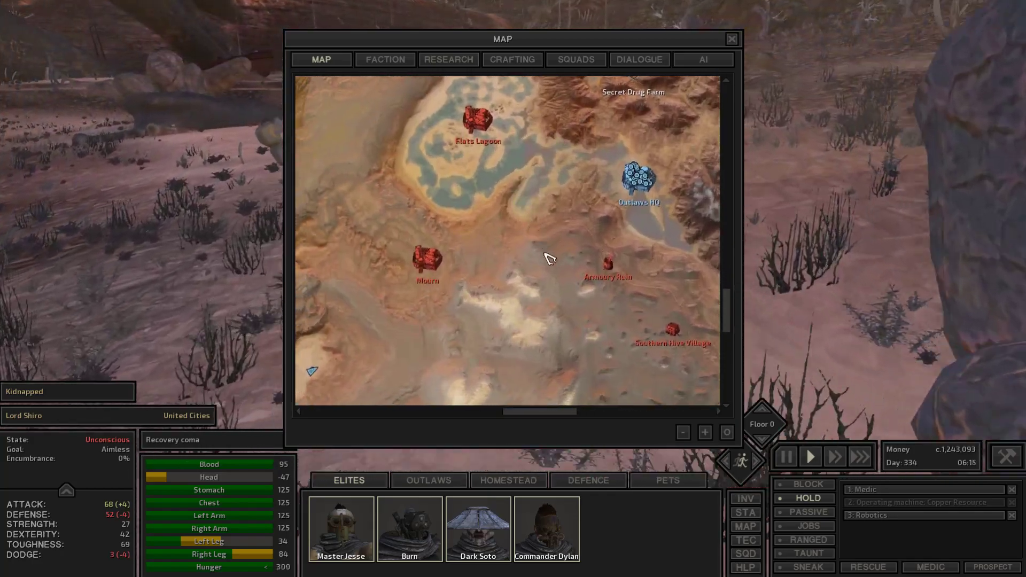
drag(551, 235, 511, 258)
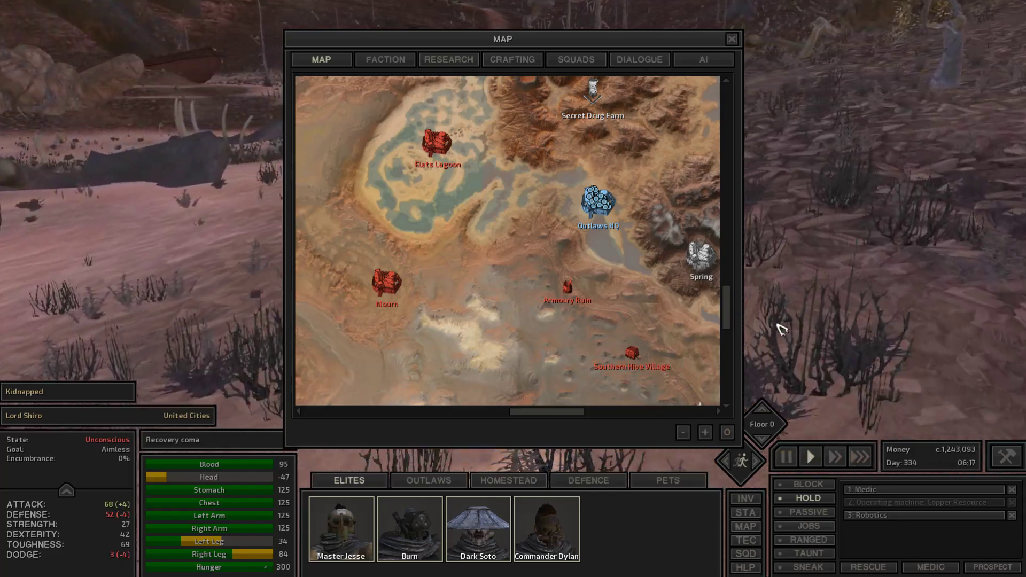
drag(610, 192, 529, 249)
drag(561, 201, 531, 248)
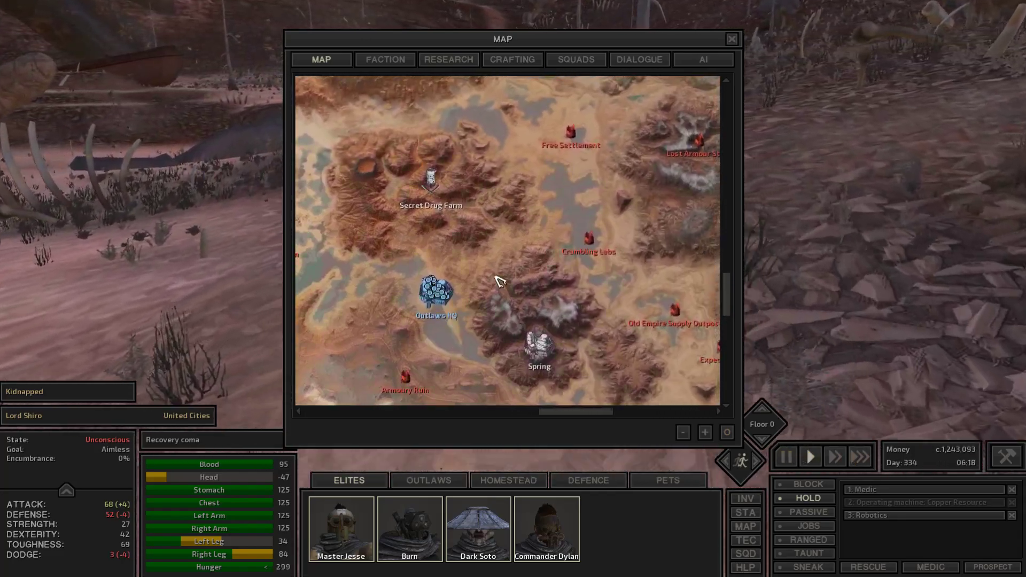
click(732, 39)
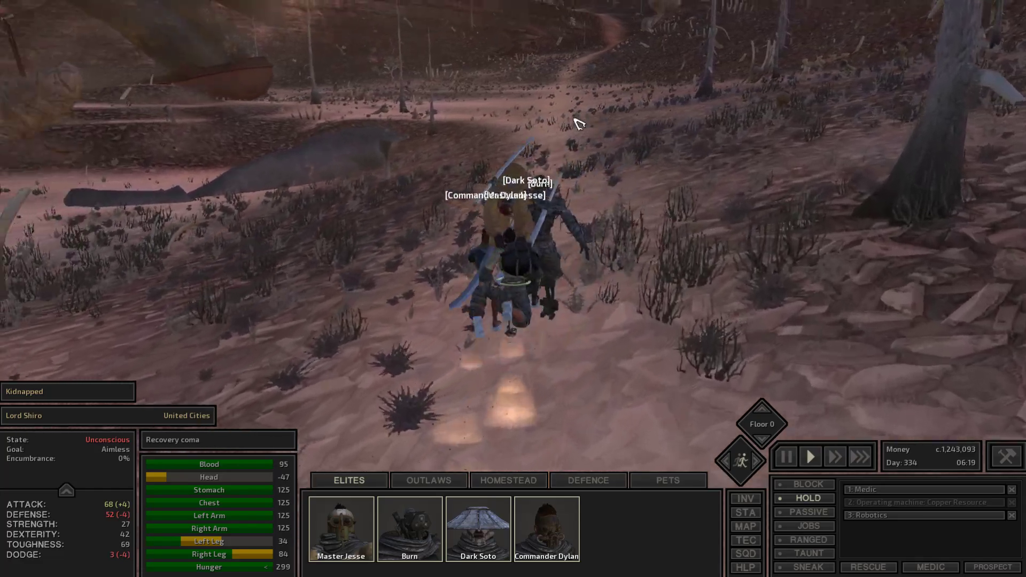
Survey the map from Holy Military Base past Murder Shack and Buster Hill to the Hive Villages.
key(m)
scroll(482, 185, down, 3)
scroll(482, 208, down, 4)
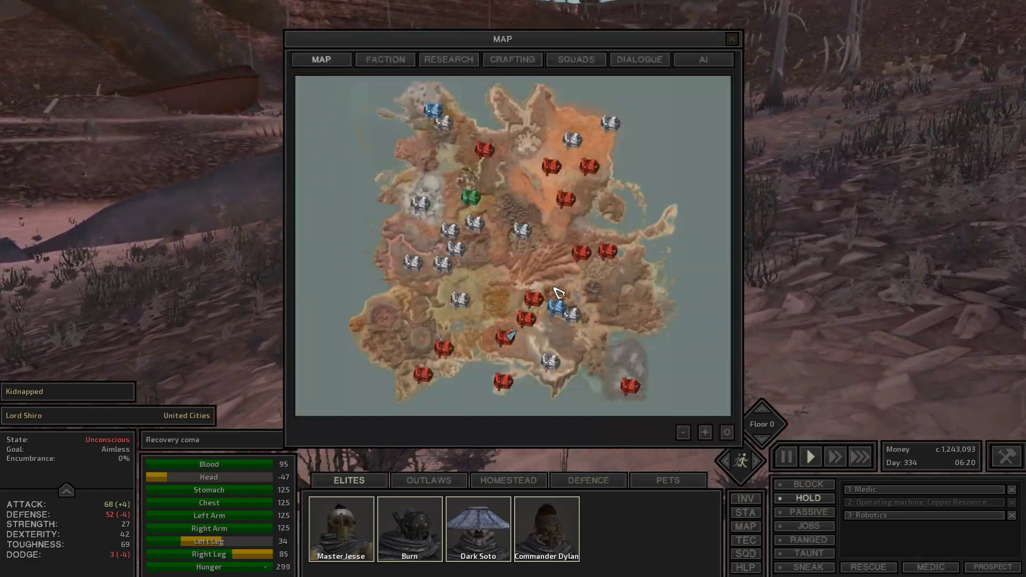
scroll(486, 227, up, 4)
scroll(481, 217, up, 2)
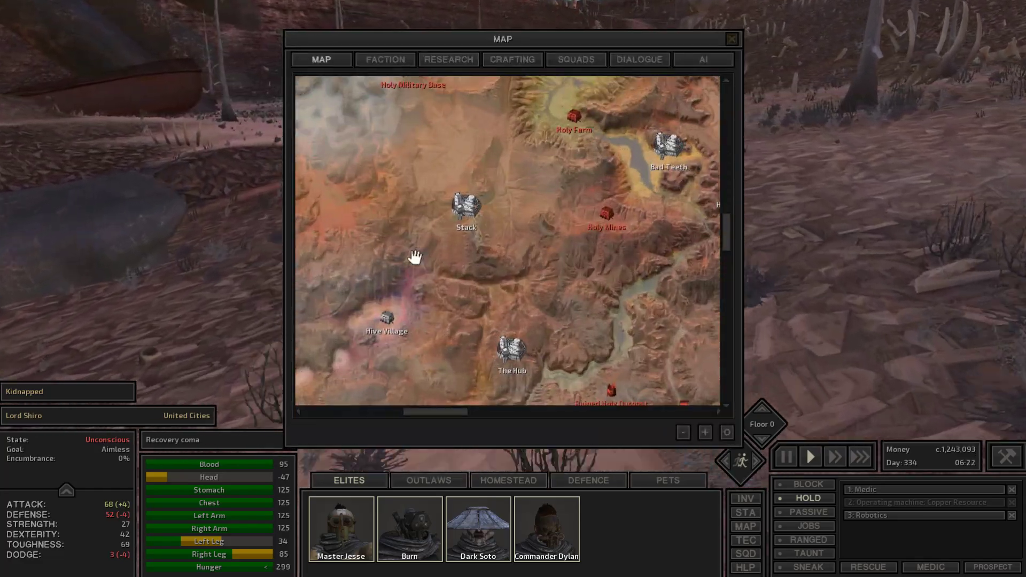
scroll(476, 210, up, 2)
drag(477, 209, 545, 345)
drag(614, 181, 489, 301)
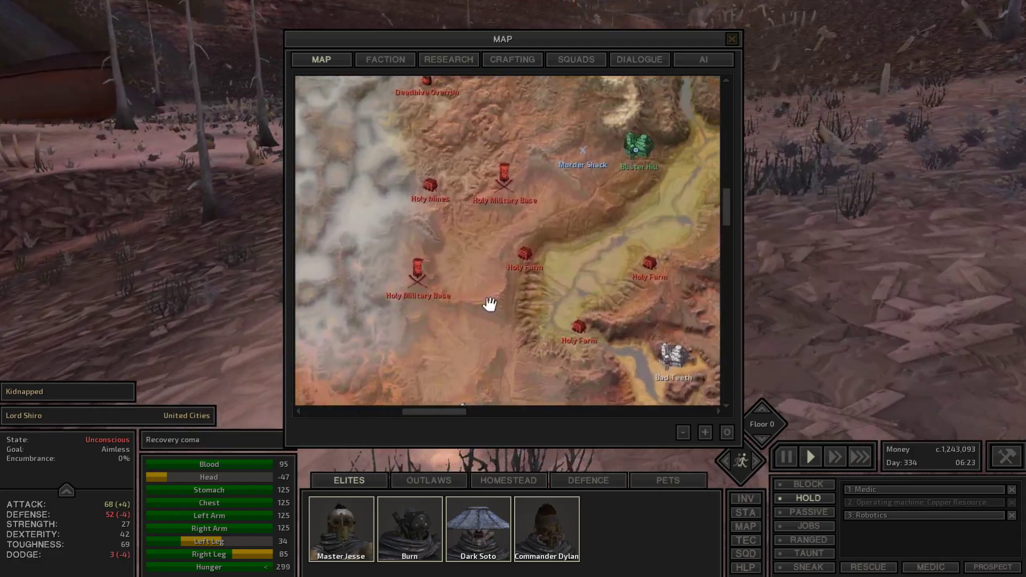
scroll(489, 301, down, 1)
mouse_move(554, 233)
mouse_down()
mouse_move(521, 275)
mouse_move(658, 289)
mouse_up()
drag(449, 201, 594, 224)
drag(450, 224, 529, 169)
Pan on past Fallen Tower, the western coast and Last Stand up to Armoury Ruin.
drag(514, 305, 602, 136)
scroll(602, 136, down, 1)
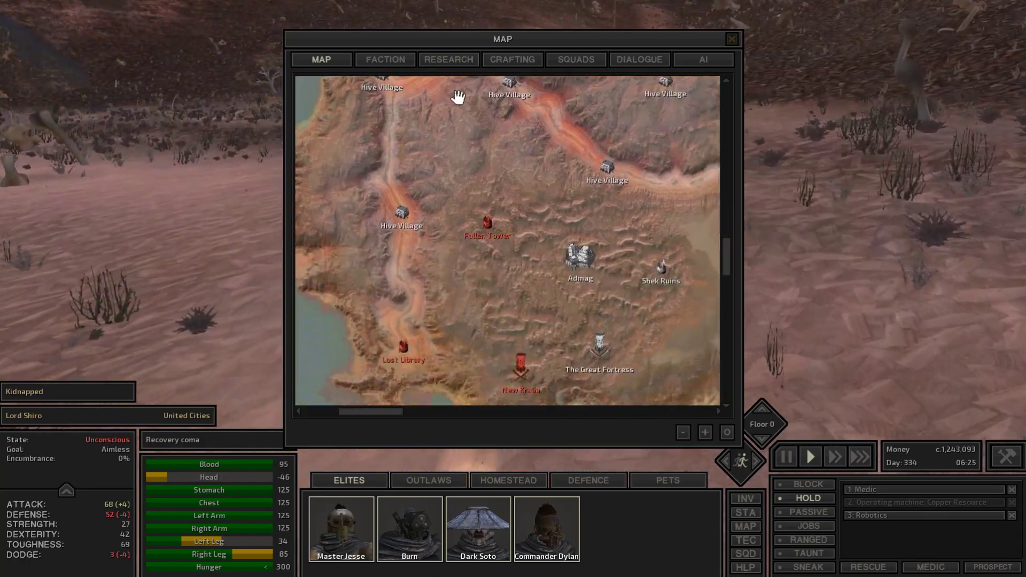
drag(473, 260, 521, 309)
drag(609, 128, 521, 267)
drag(489, 341, 540, 163)
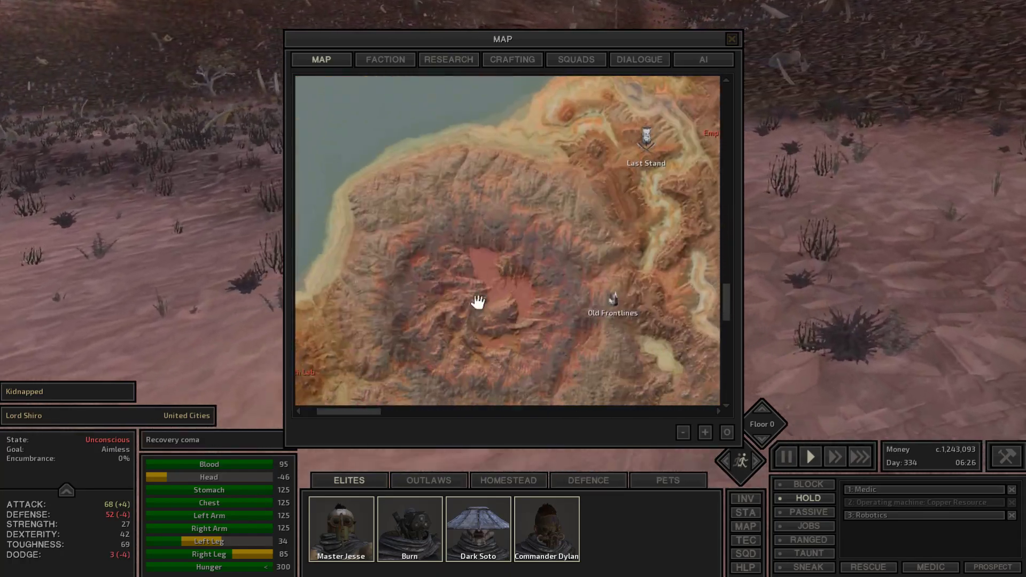
drag(479, 302, 511, 225)
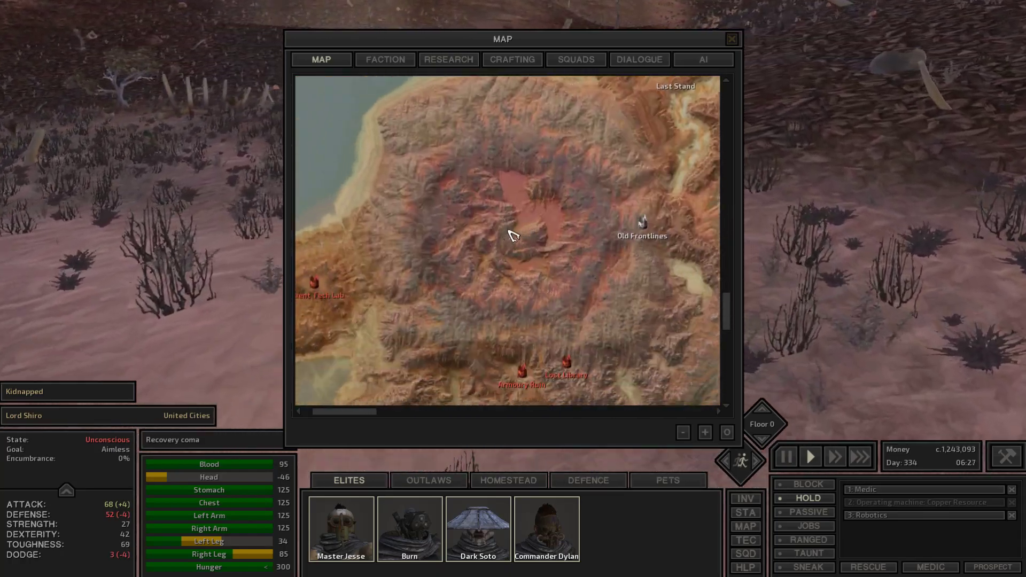
scroll(513, 234, up, 3)
scroll(518, 235, up, 2)
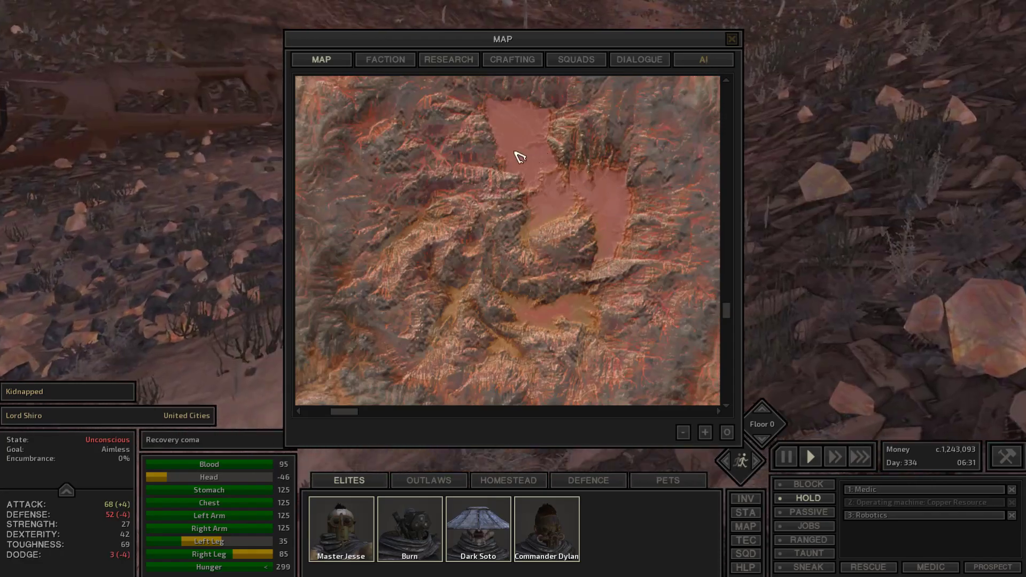
click(732, 41)
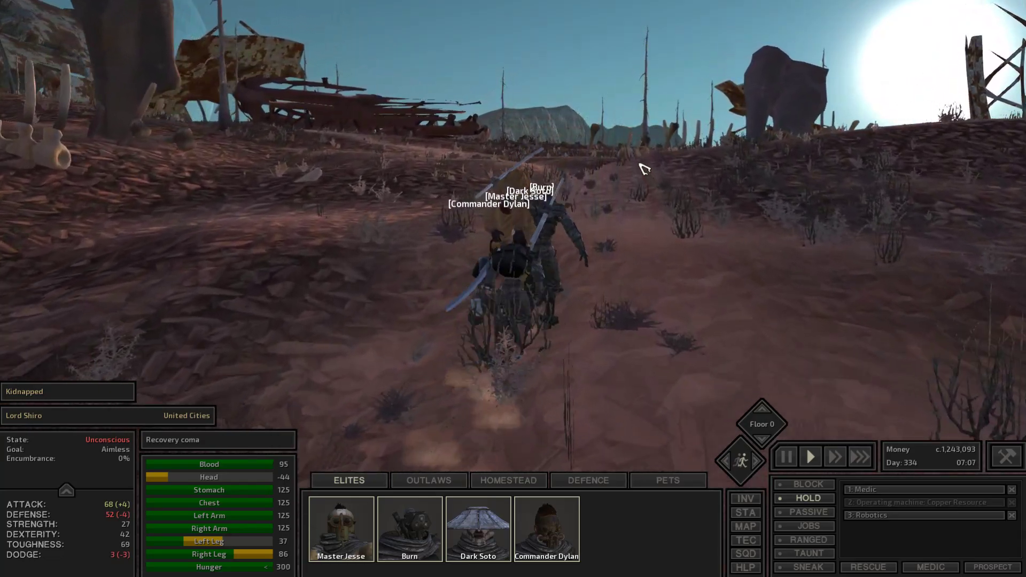
scroll(644, 168, down, 5)
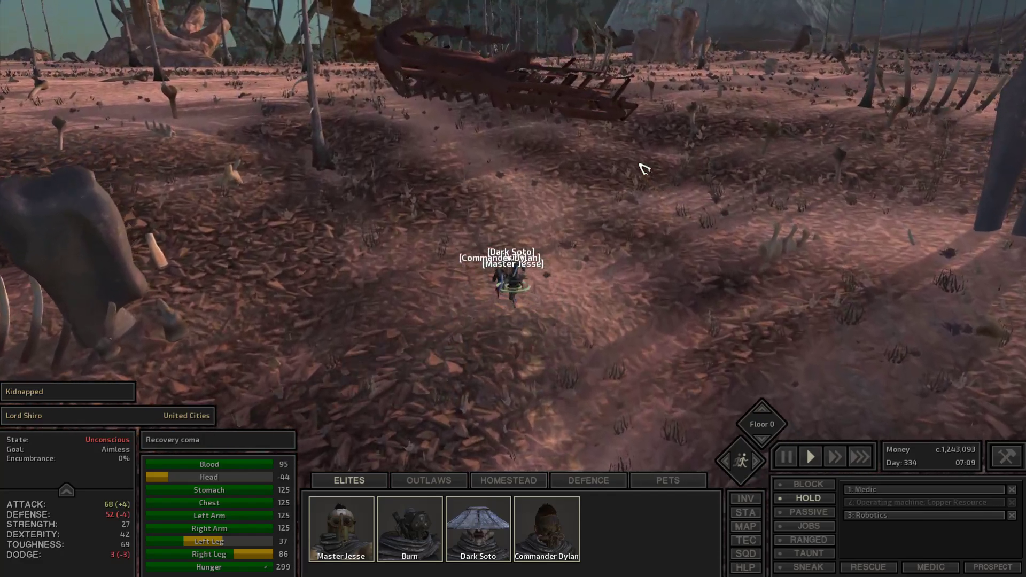
scroll(643, 168, up, 4)
scroll(644, 167, up, 4)
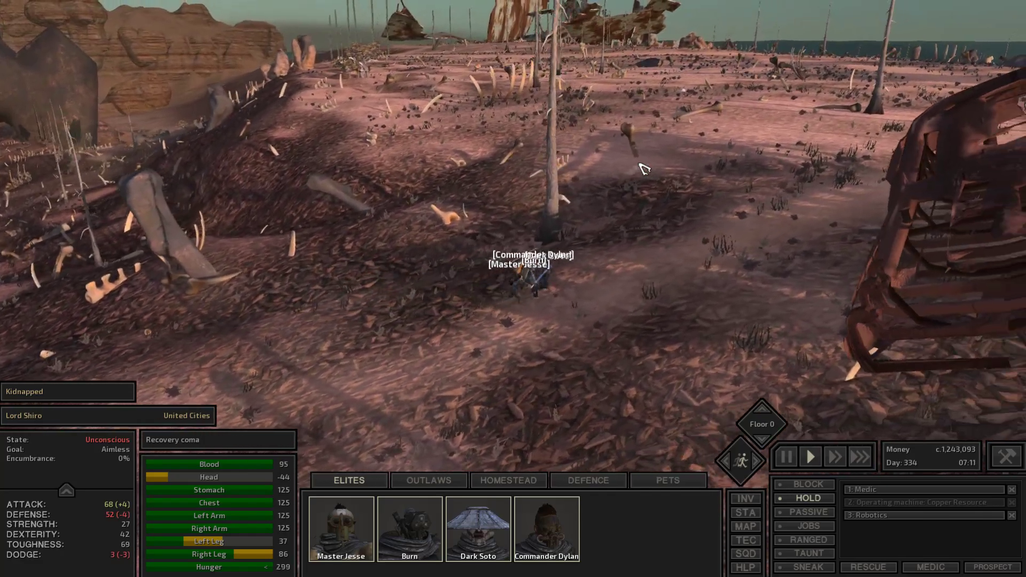
scroll(643, 168, up, 4)
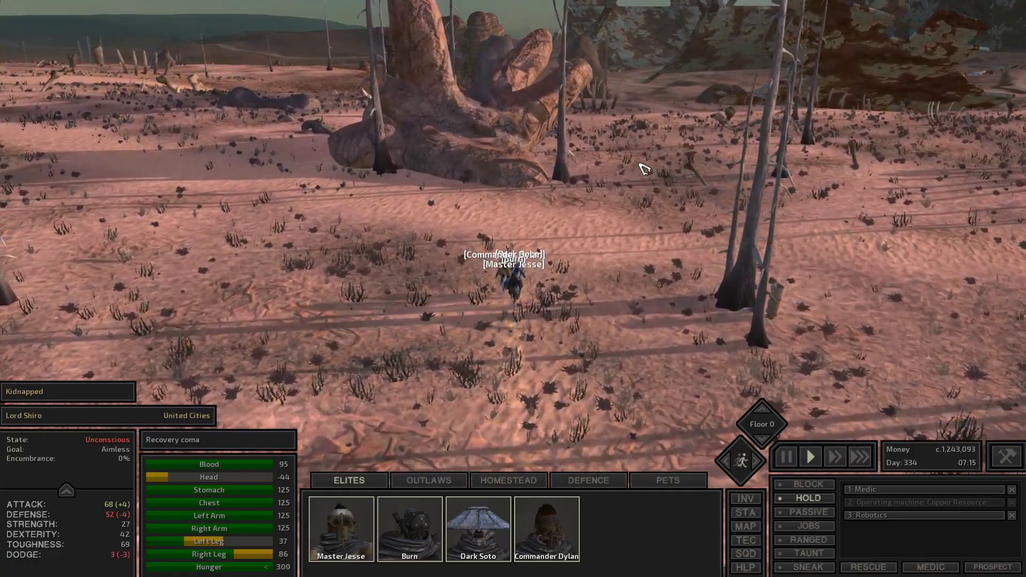
Orbit the camera around the squad toward the open desert.
drag(643, 168, 642, 180)
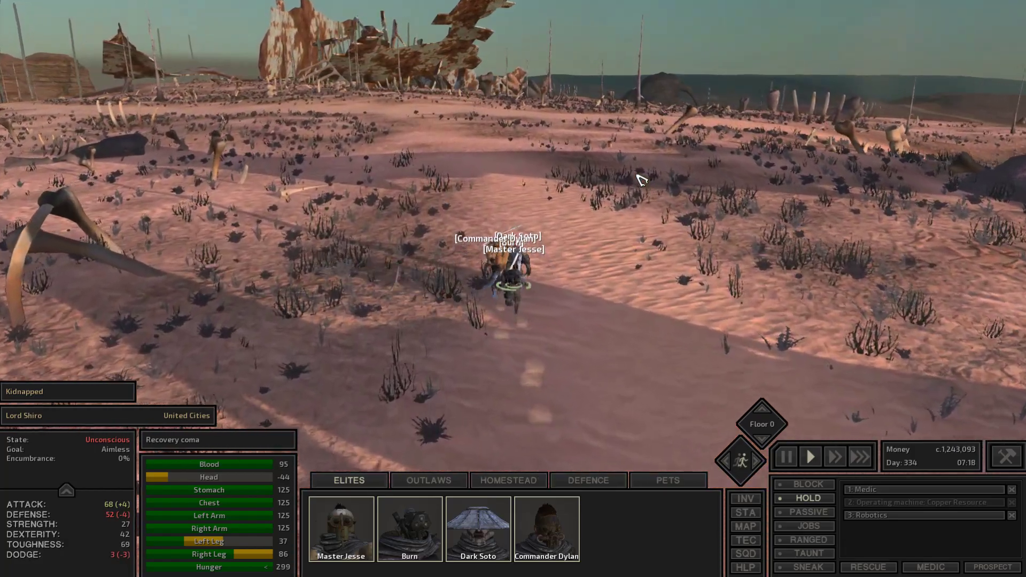
drag(641, 180, 642, 180)
Check the map route past Mourn toward the Southern Hive Village, then close it.
key(m)
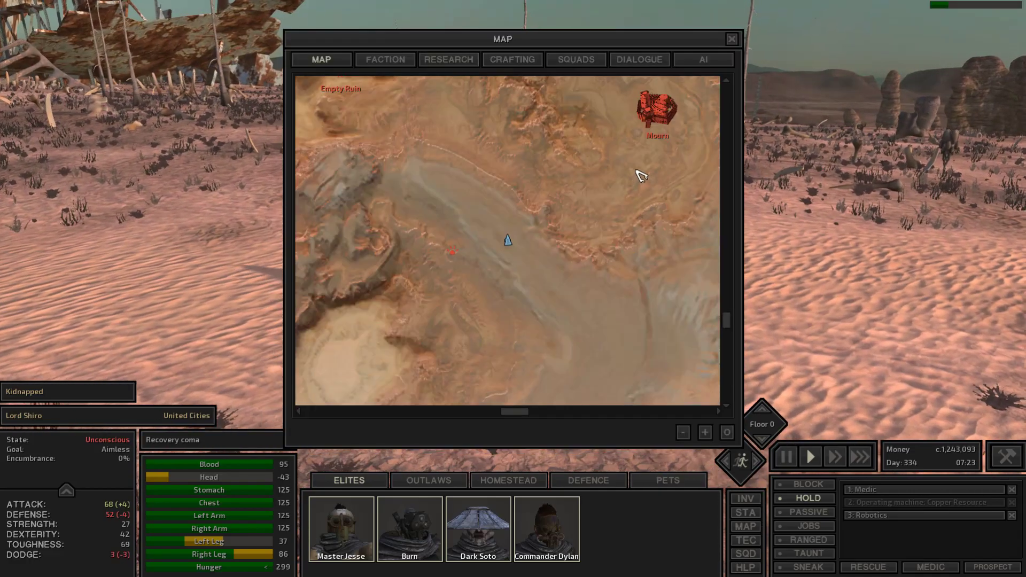
scroll(502, 266, up, 3)
scroll(503, 266, up, 5)
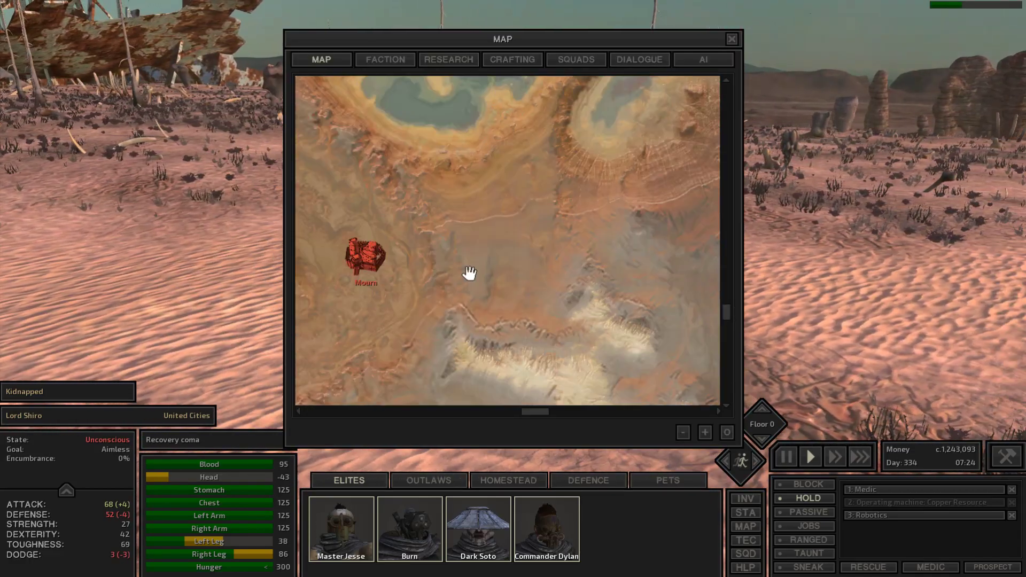
drag(502, 267, 508, 250)
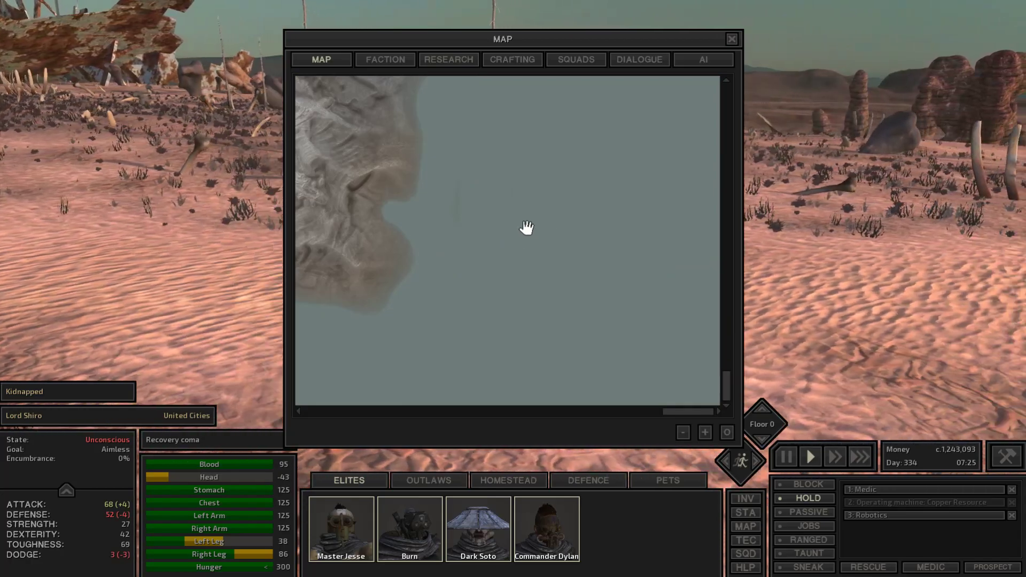
scroll(501, 235, down, 8)
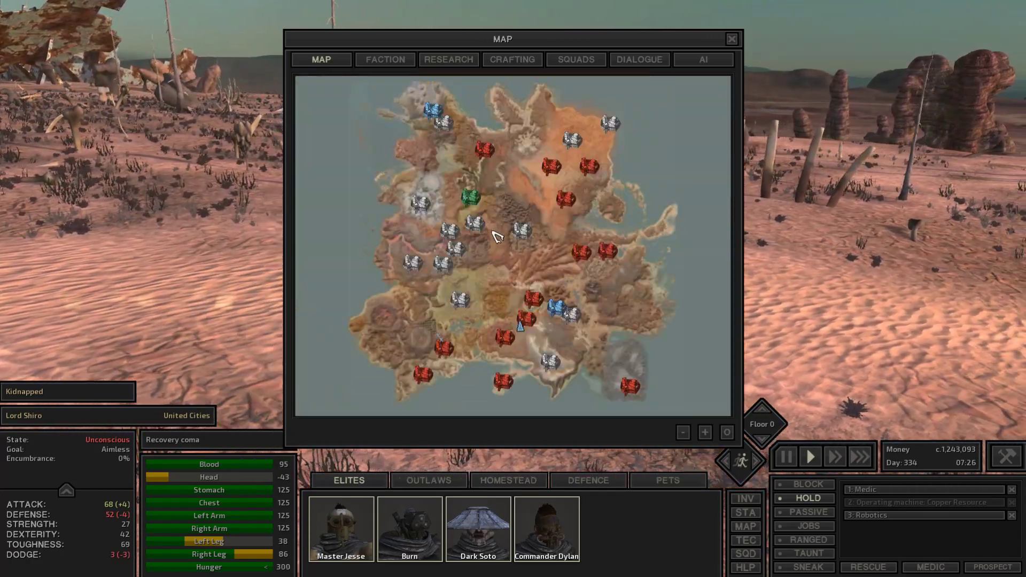
scroll(568, 314, up, 8)
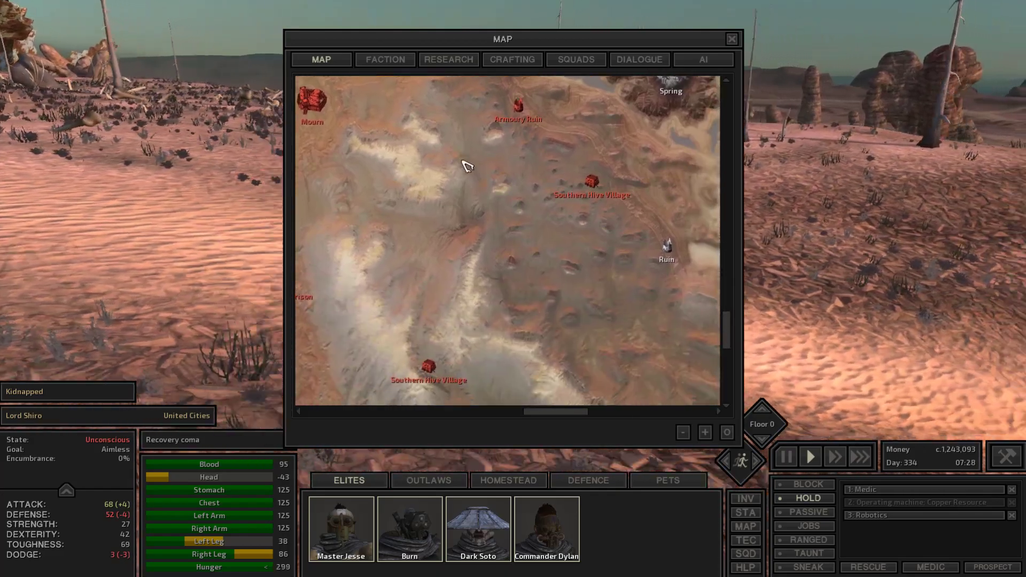
mouse_move(468, 165)
mouse_down()
mouse_move(520, 356)
mouse_move(459, 266)
mouse_up()
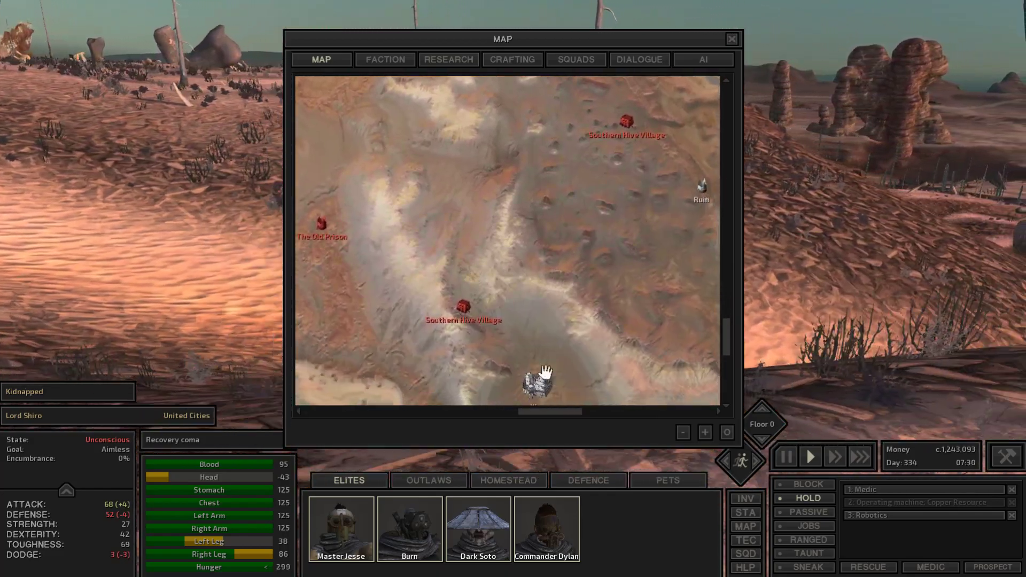
mouse_move(545, 372)
mouse_down()
mouse_move(522, 323)
mouse_move(580, 297)
mouse_up()
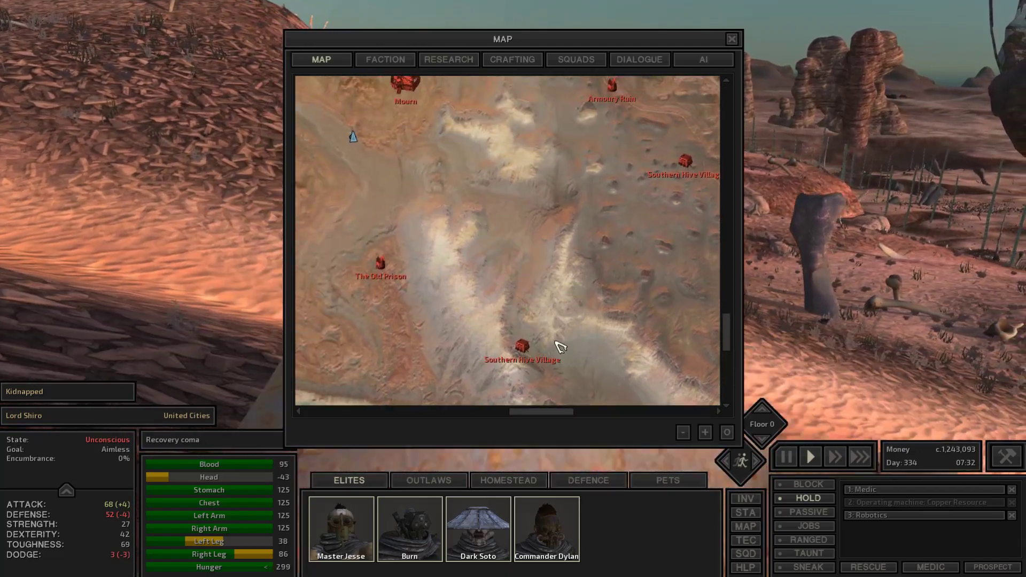
click(732, 39)
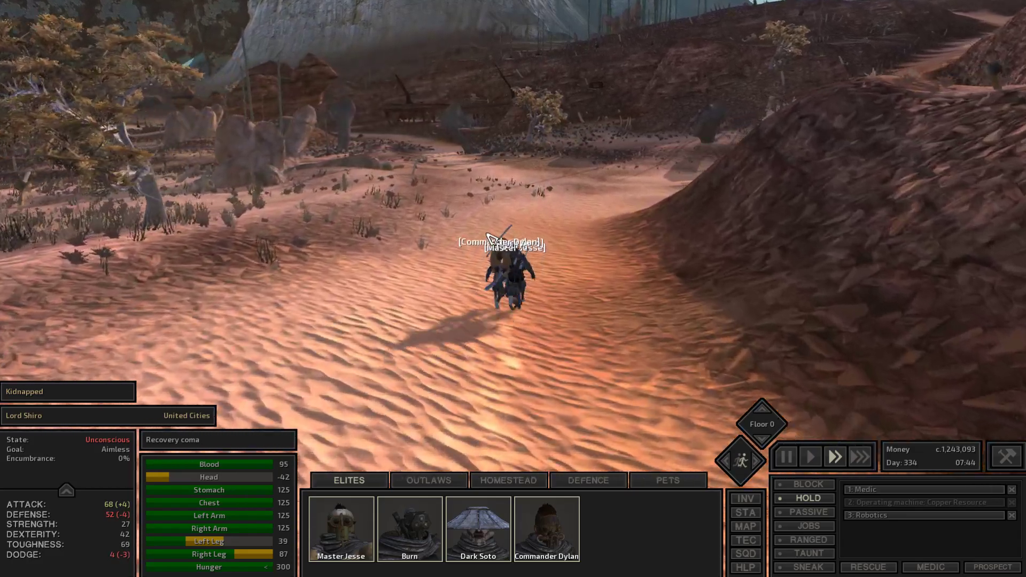
Try backpacks on Commander Dylan, equip the Thieves Backpack, remove it again and close his inventory.
key(i)
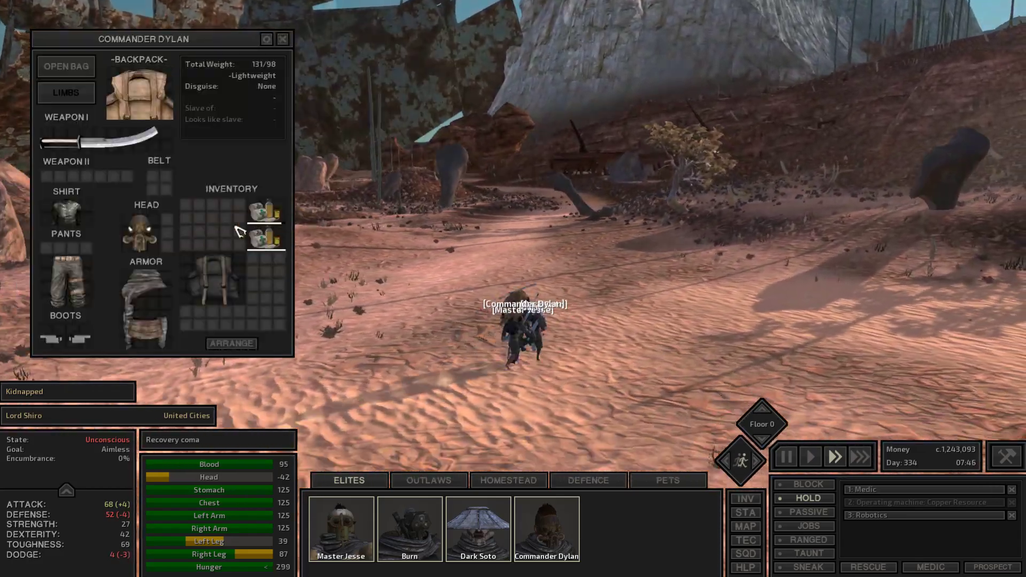
right_click(213, 226)
right_click(330, 89)
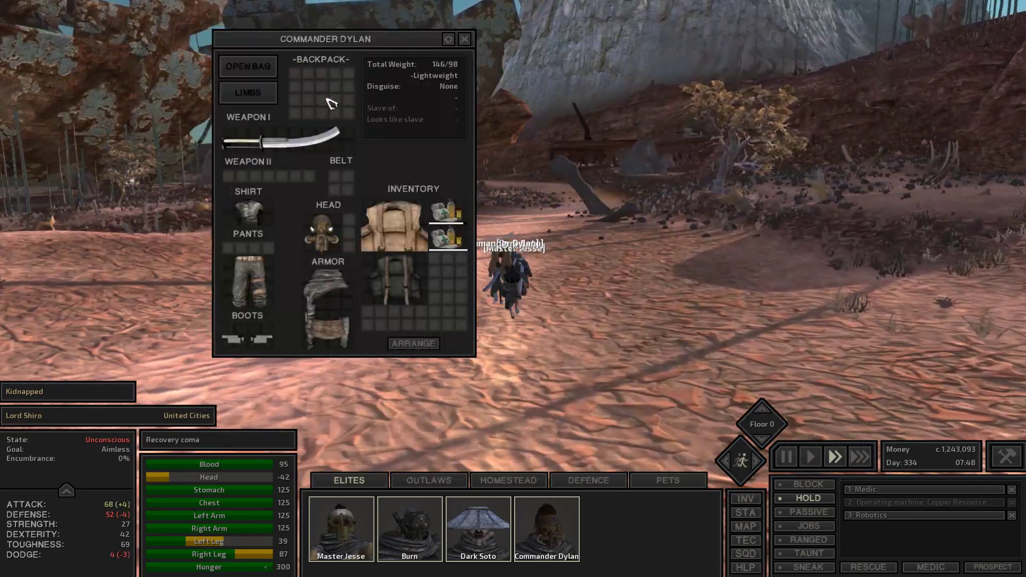
right_click(393, 285)
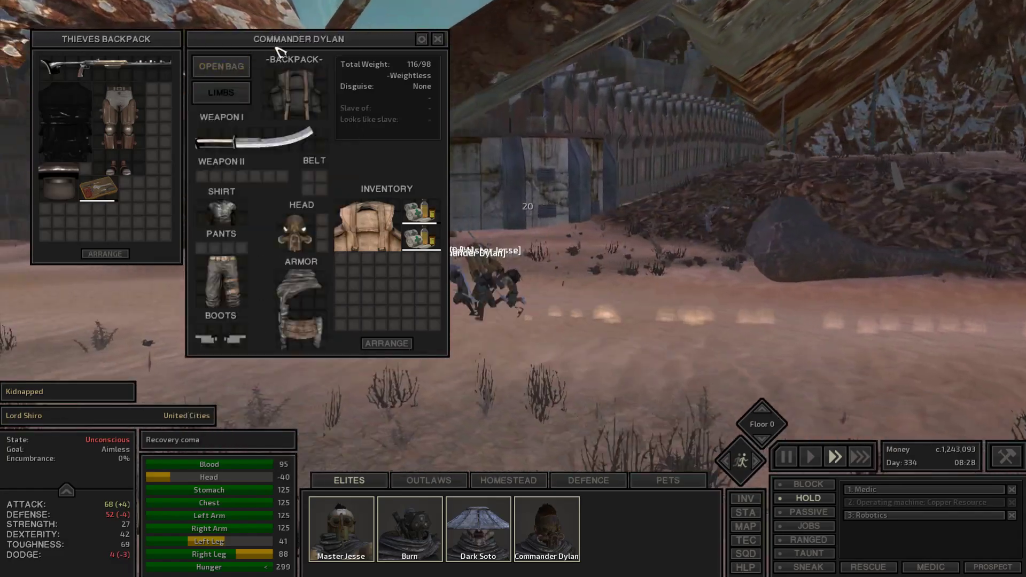
mouse_move(297, 91)
right_click(316, 87)
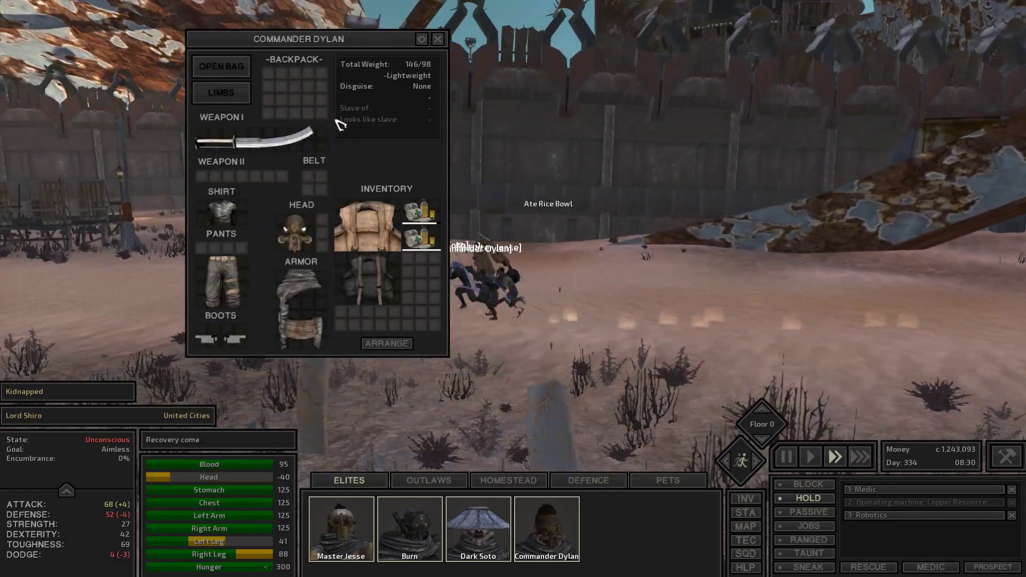
key(i)
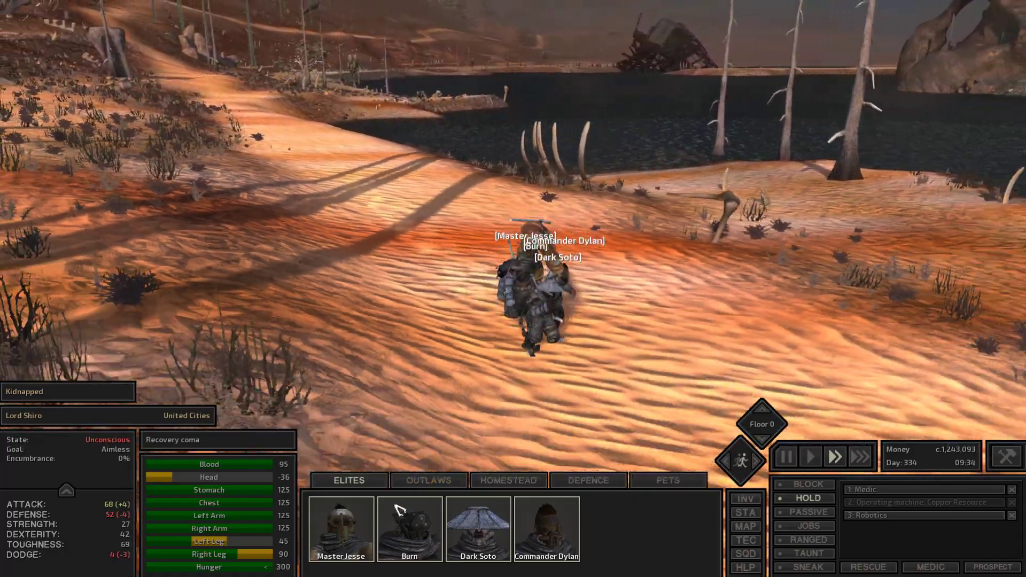
click(344, 529)
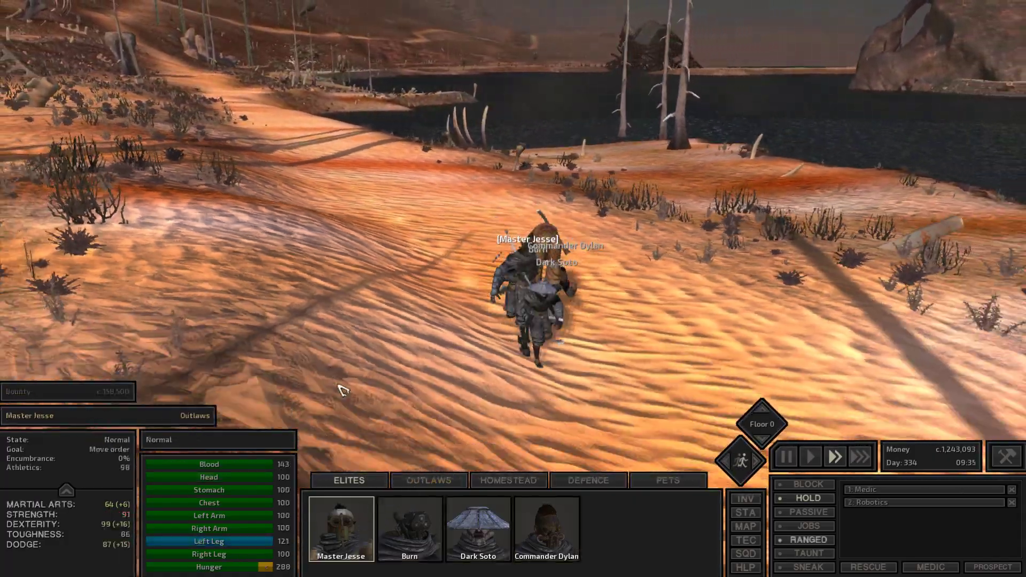
key(i)
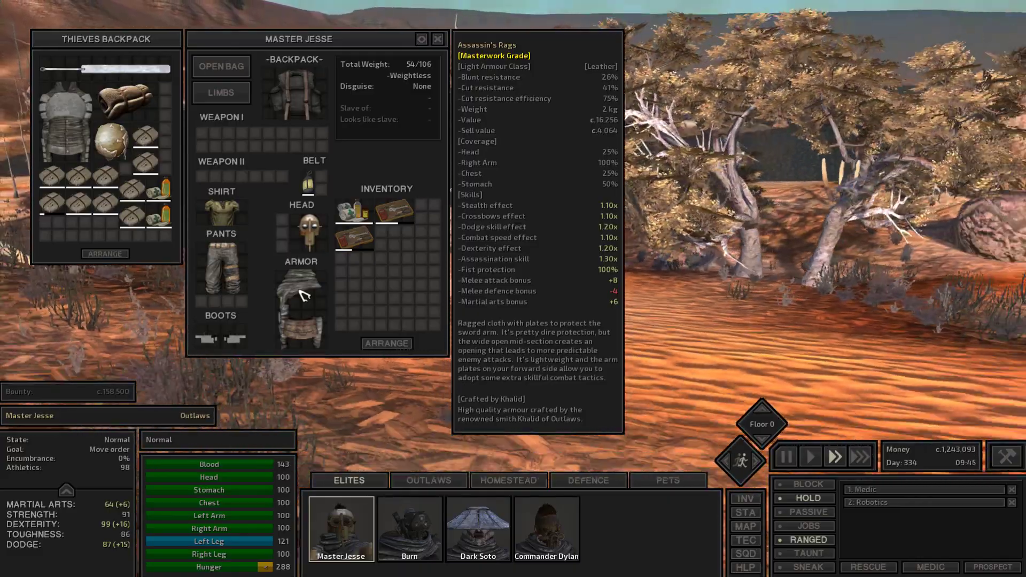
key(i)
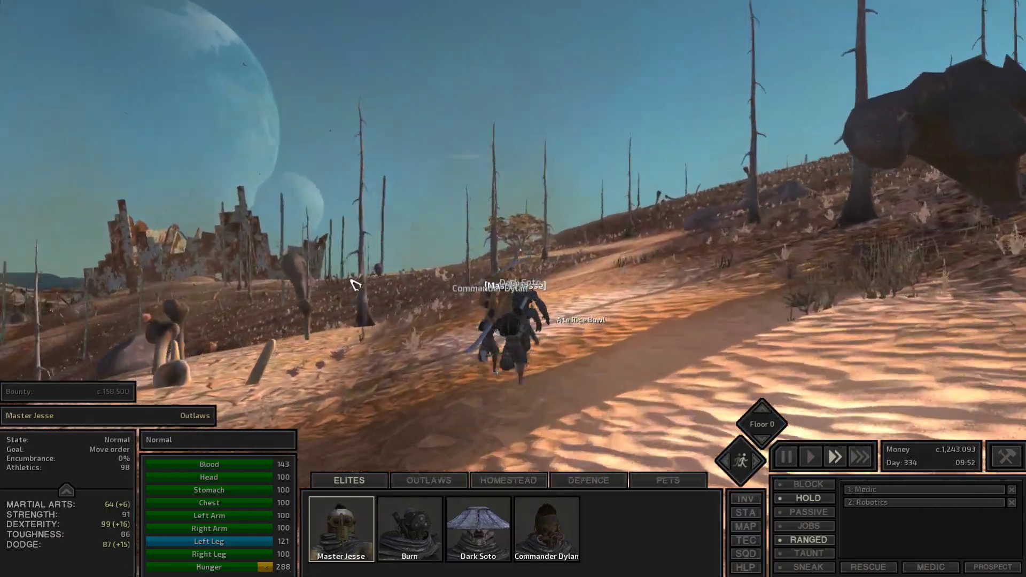
key(c)
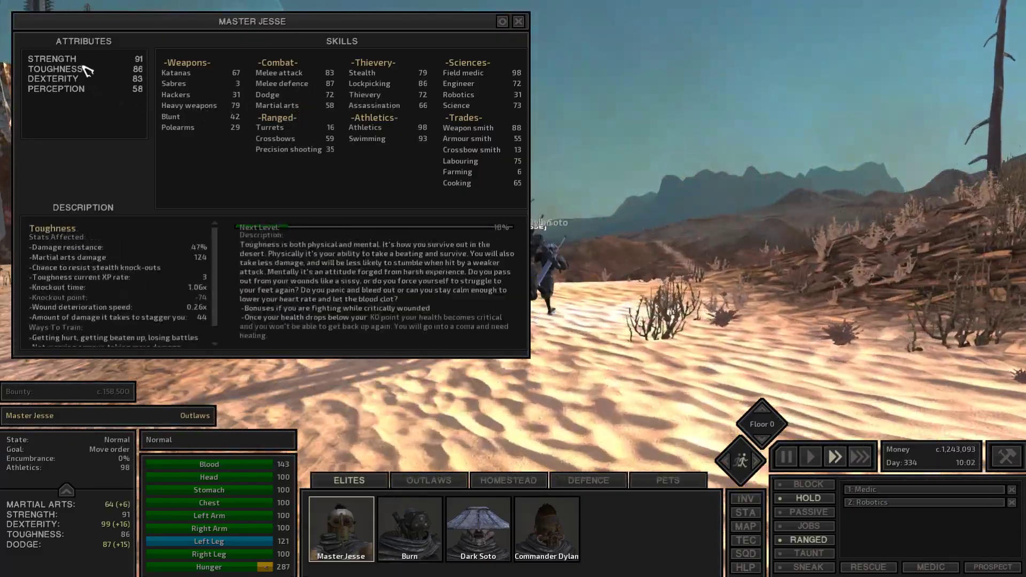
mouse_move(54, 70)
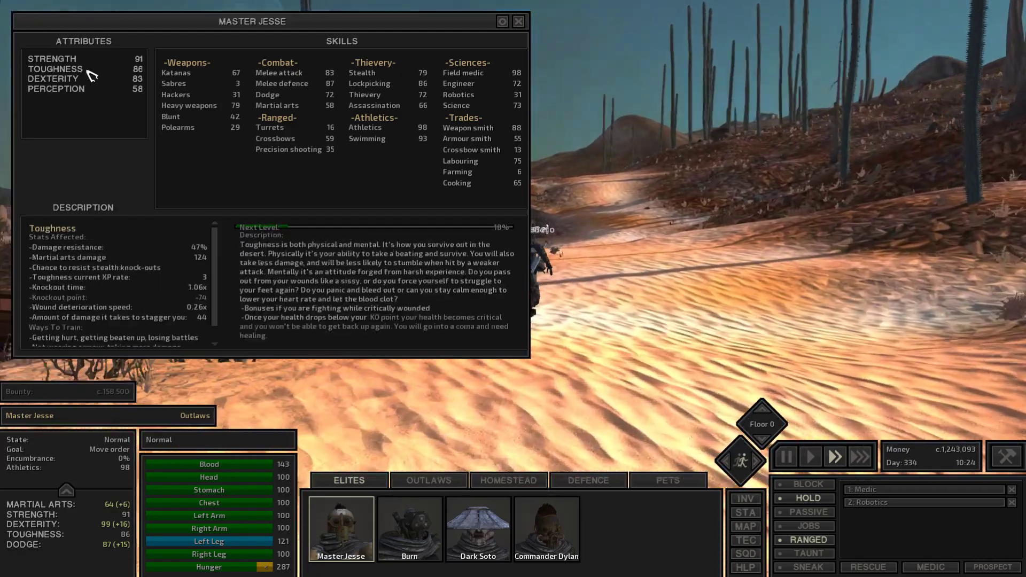
Close the skills overview and orbit around the running squad until the attackers in Greyshelf appear.
click(518, 21)
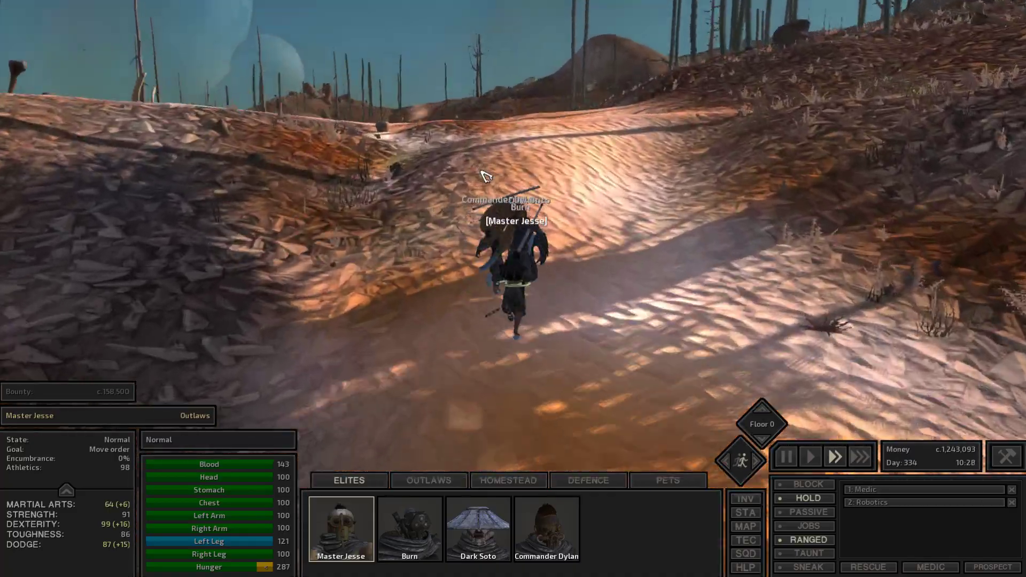
drag(479, 174, 486, 174)
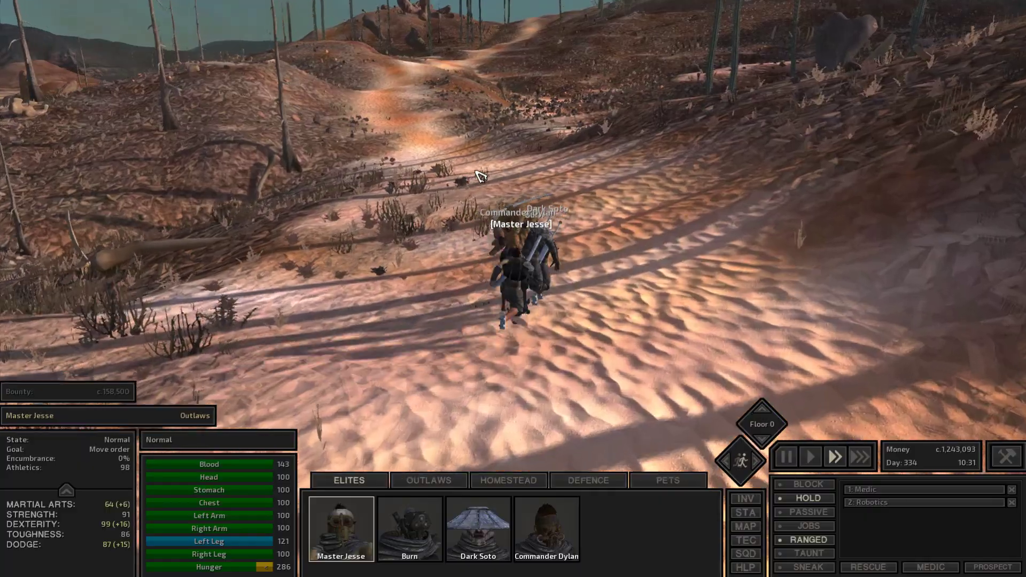
drag(478, 175, 479, 175)
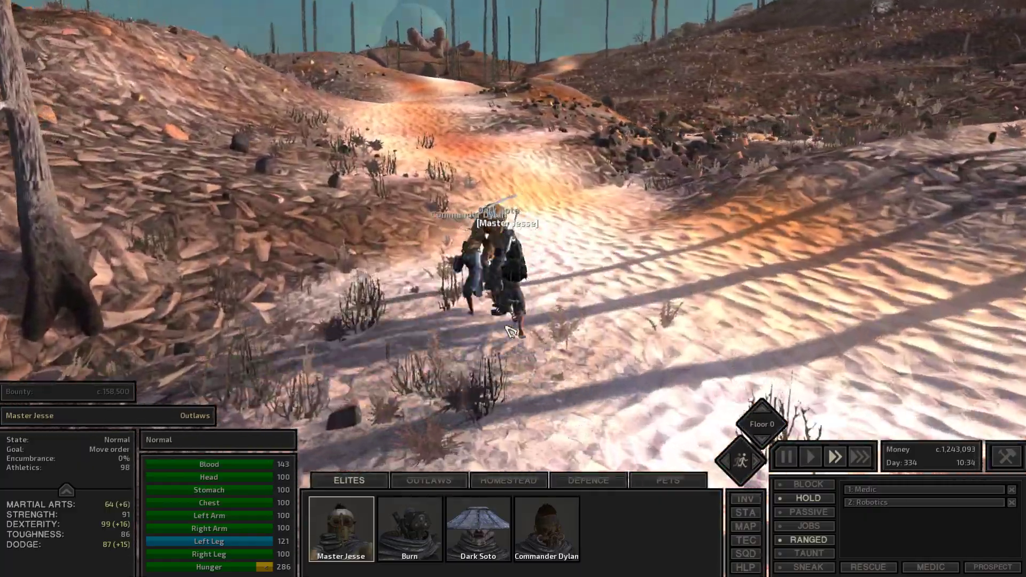
drag(521, 325, 373, 472)
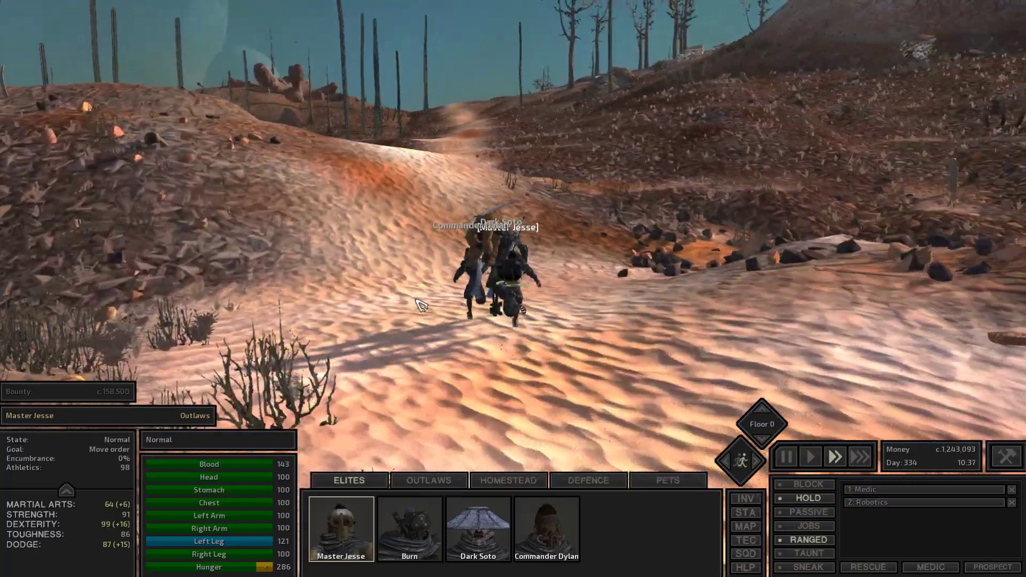
drag(481, 305, 420, 306)
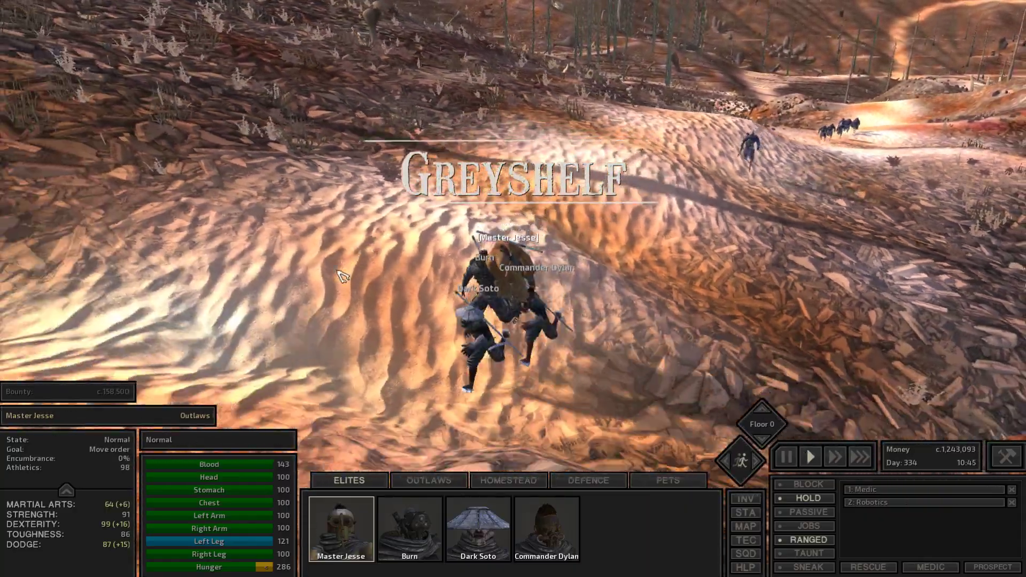
drag(343, 275, 559, 265)
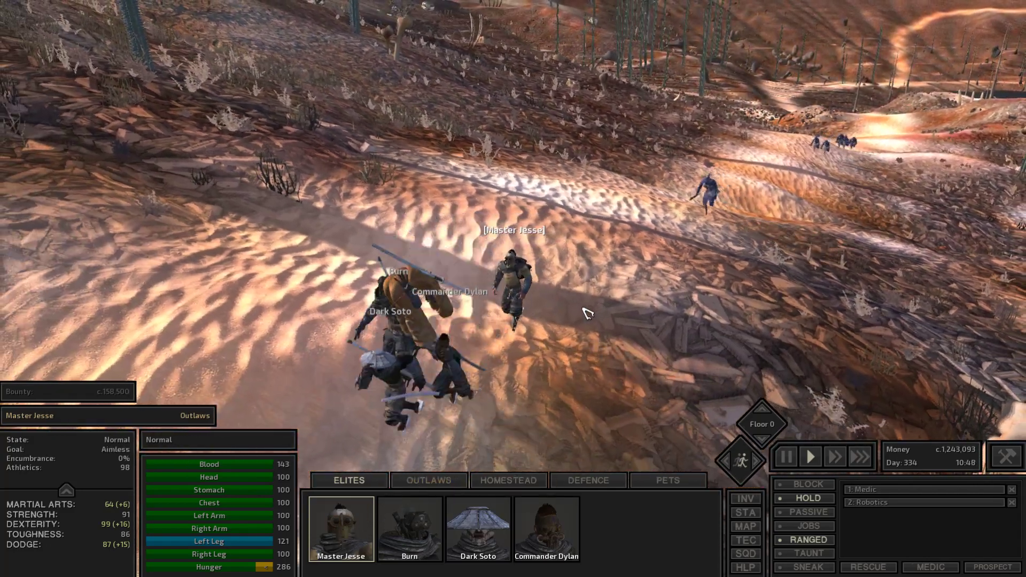
Unpause into the fight, switching control between Commander Dylan and Master Jesse while watching the melee.
key(space)
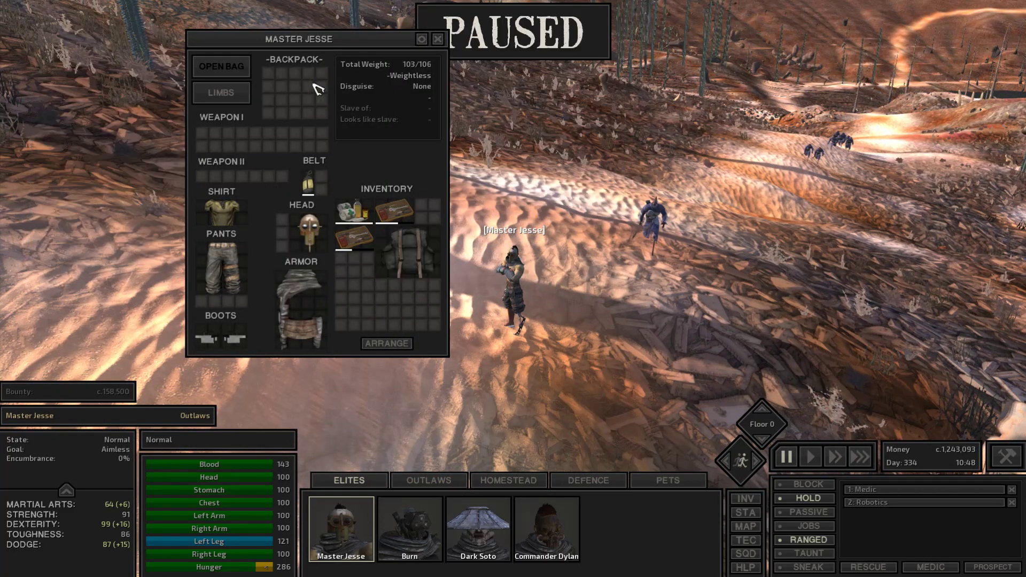
key(space)
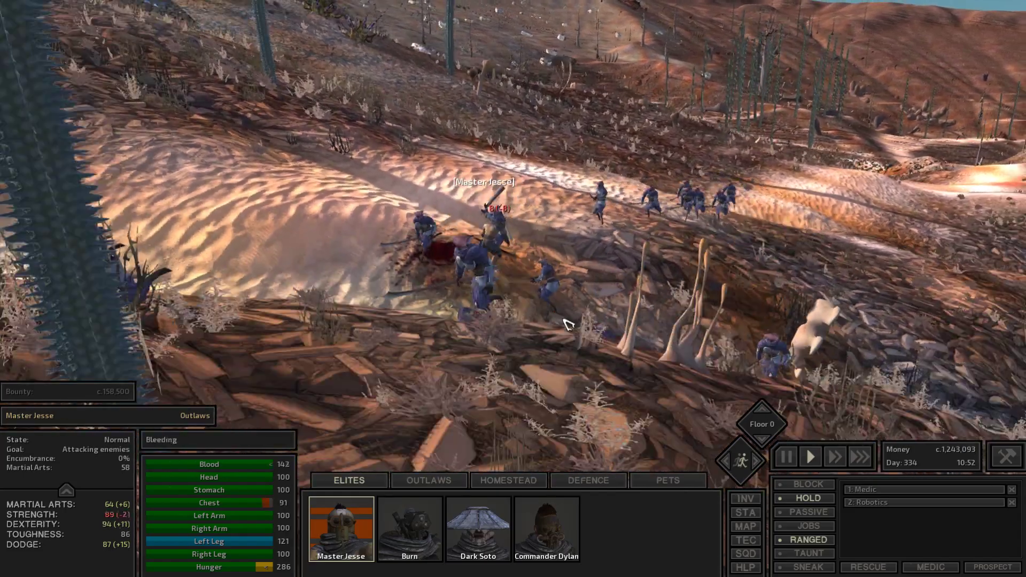
click(545, 315)
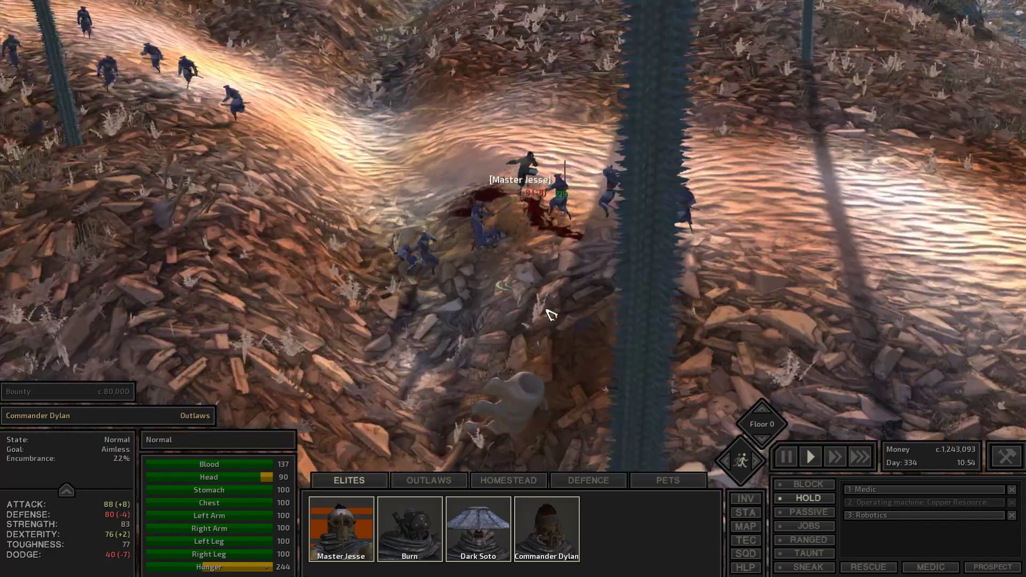
scroll(551, 315, up, 6)
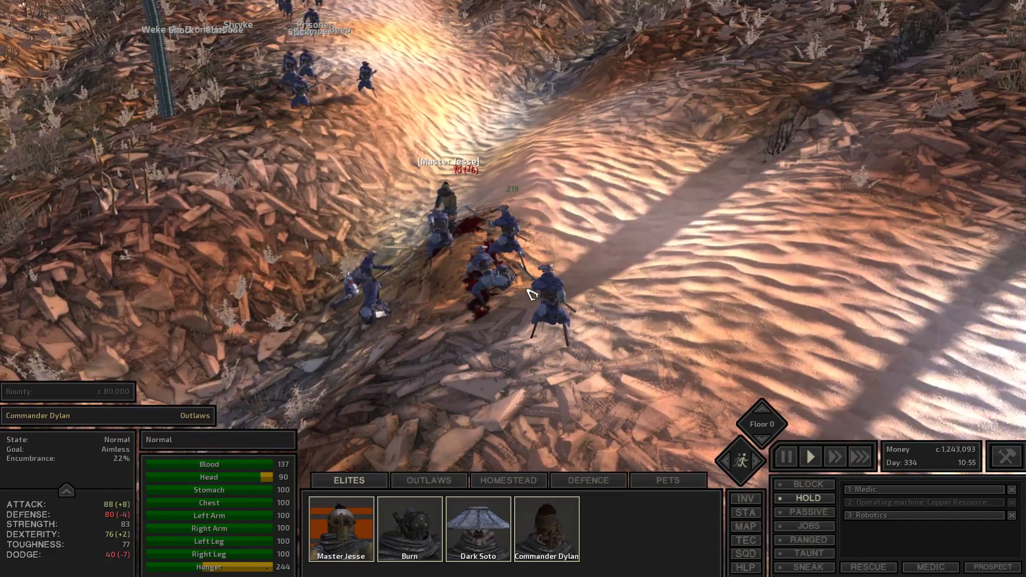
drag(535, 299, 501, 292)
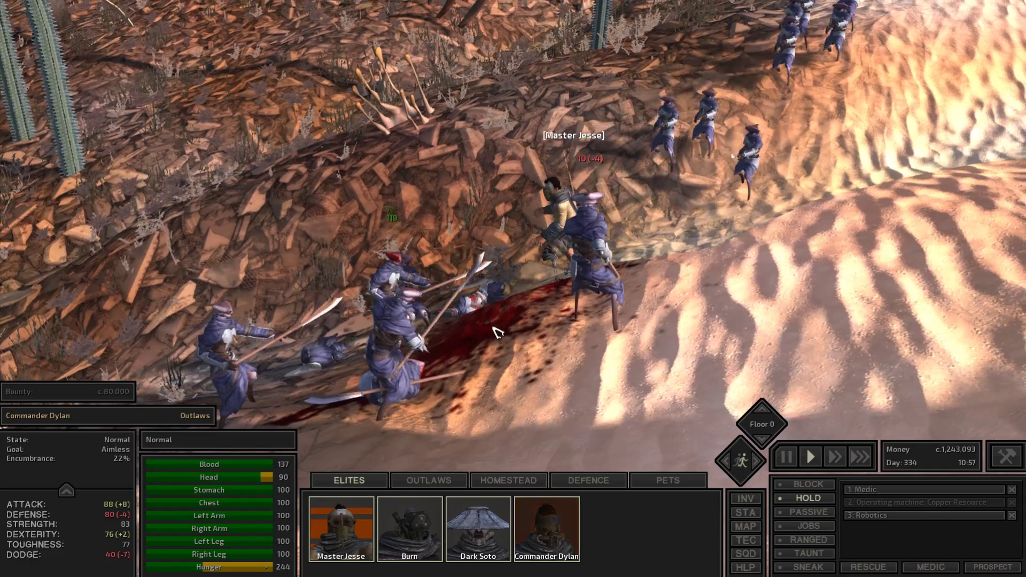
click(505, 317)
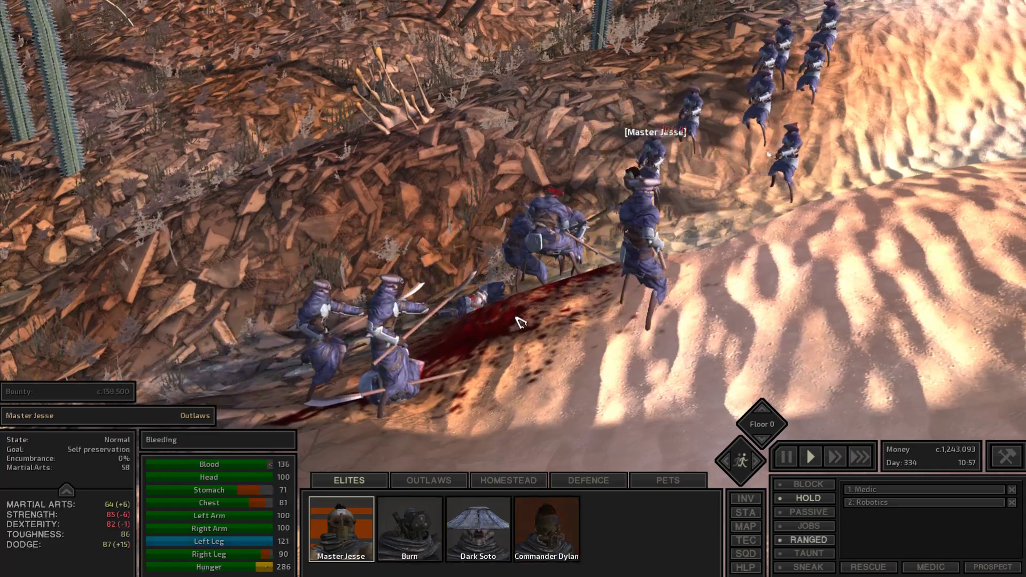
drag(506, 319, 522, 310)
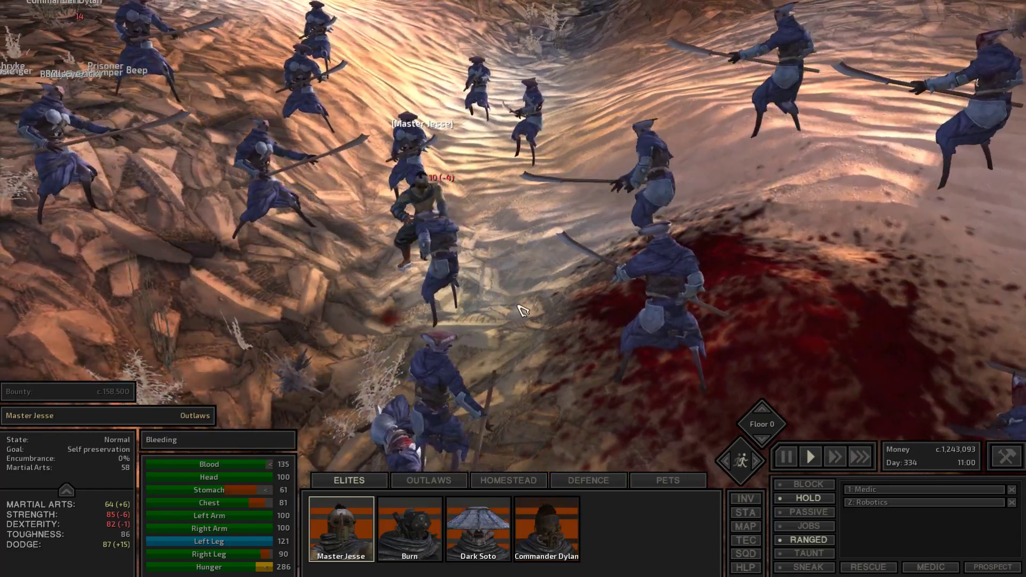
Pause to inspect Master Jesse's Thieves Backpack contents, then close his inventory and resume play.
key(i)
key(space)
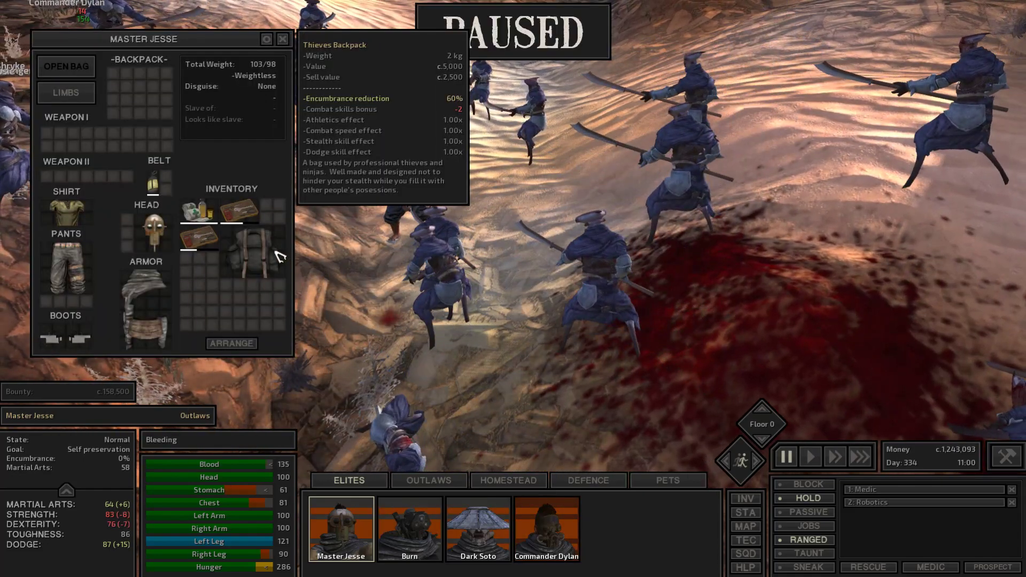
right_click(140, 92)
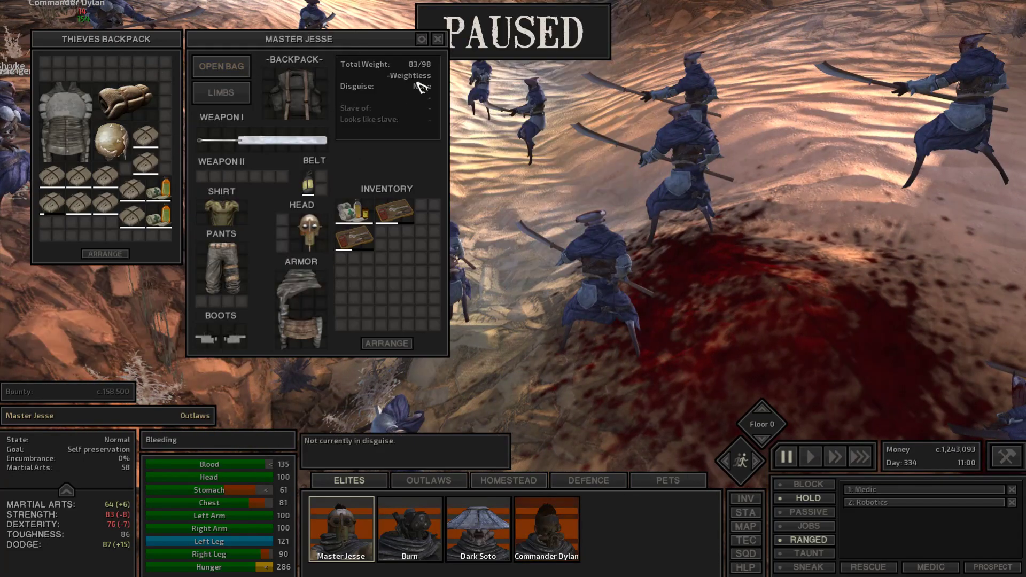
right_click(295, 90)
key(i)
key(space)
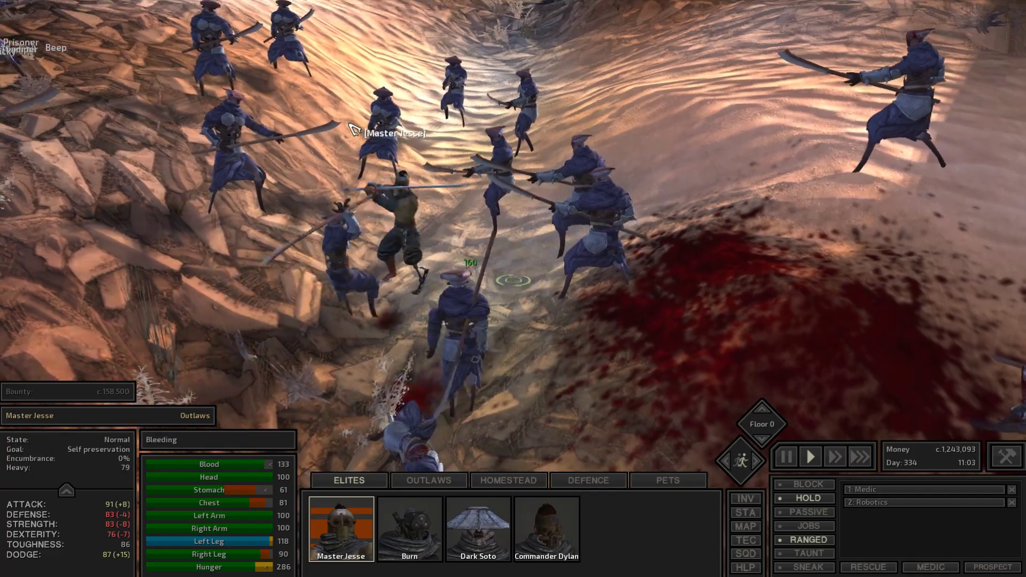
Select squad members in the fight and order Commander Dylan over to Master Jesse.
drag(354, 129, 353, 129)
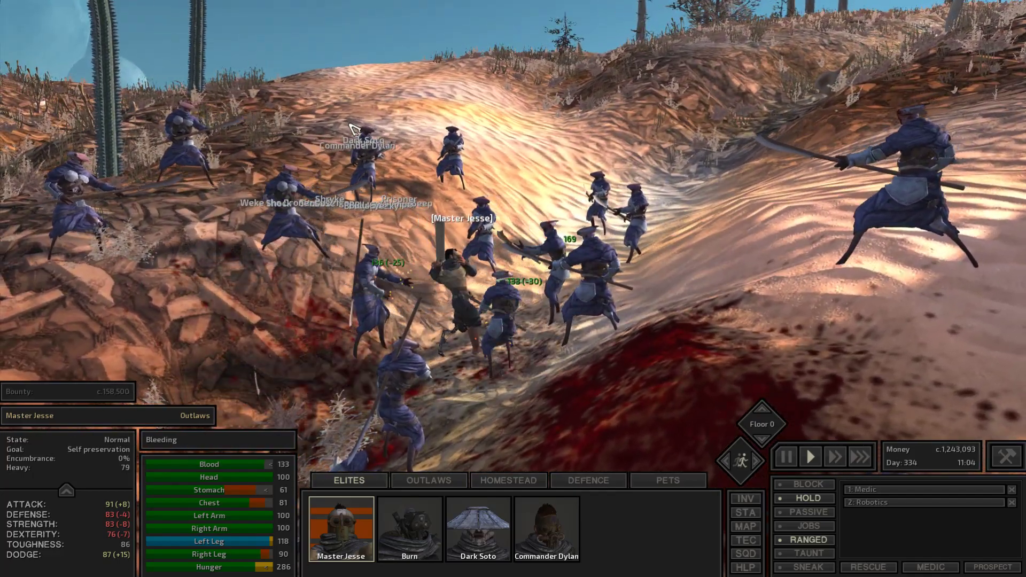
scroll(354, 128, up, 3)
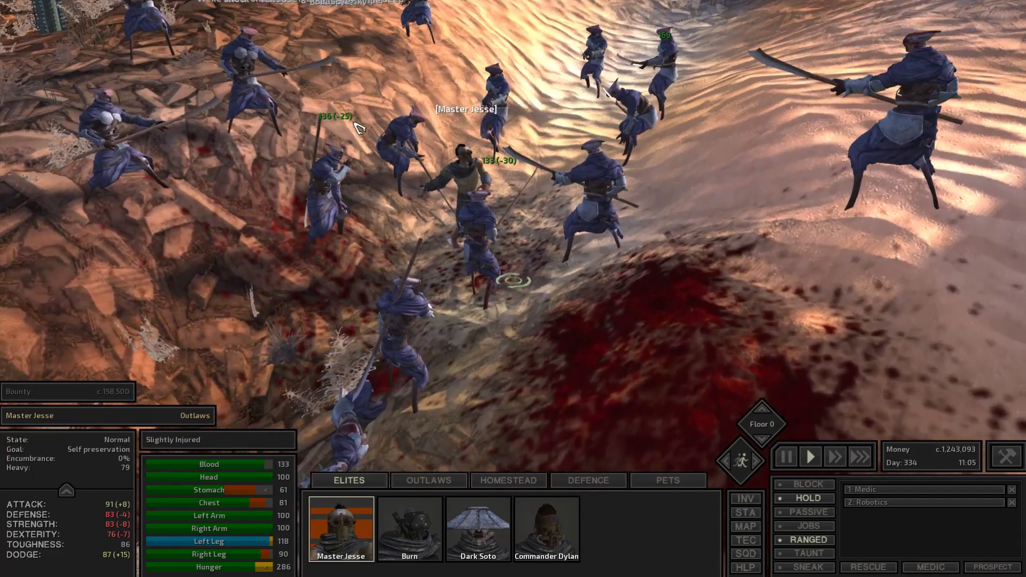
scroll(359, 128, up, 2)
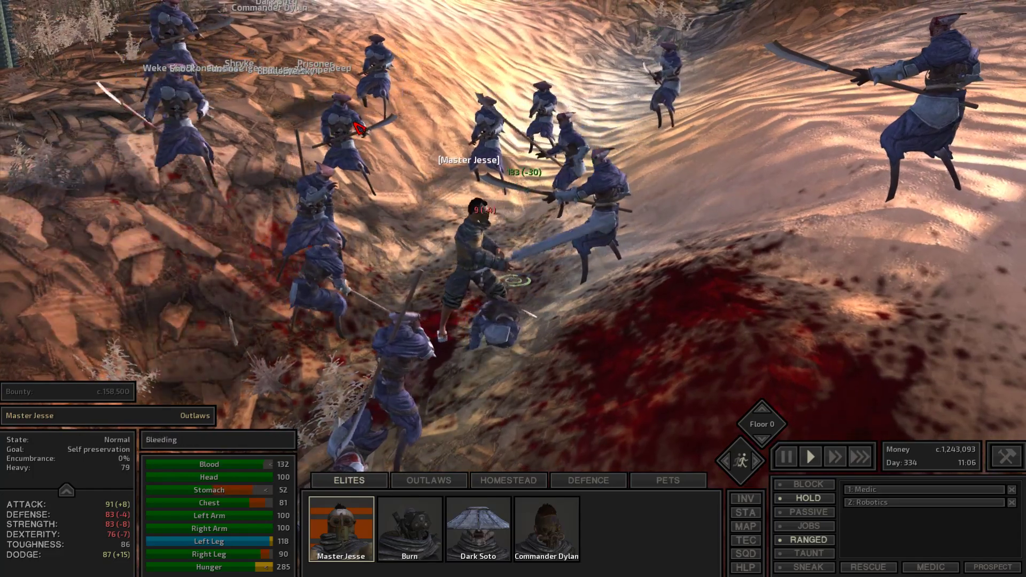
drag(360, 129, 359, 128)
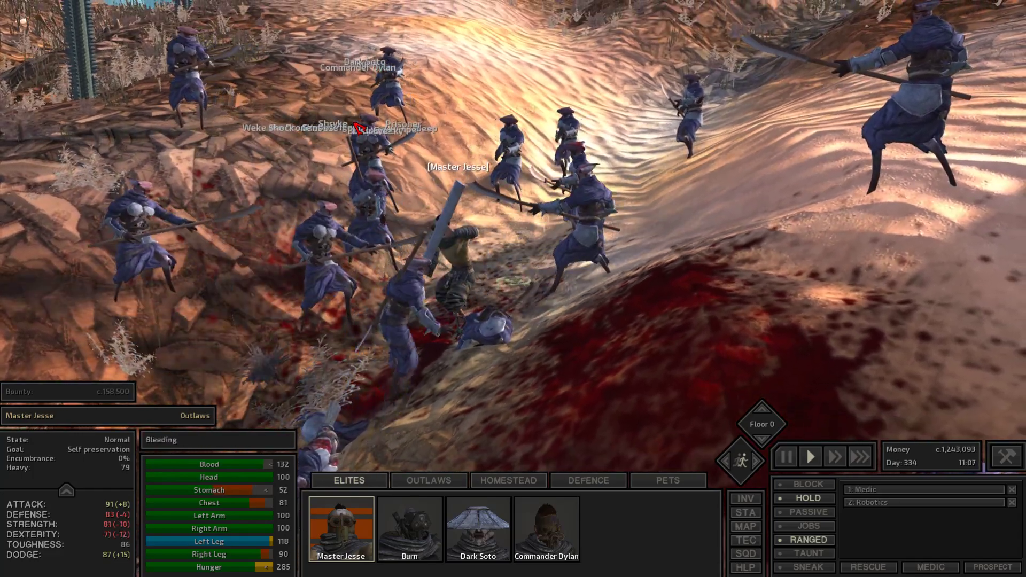
scroll(359, 128, up, 1)
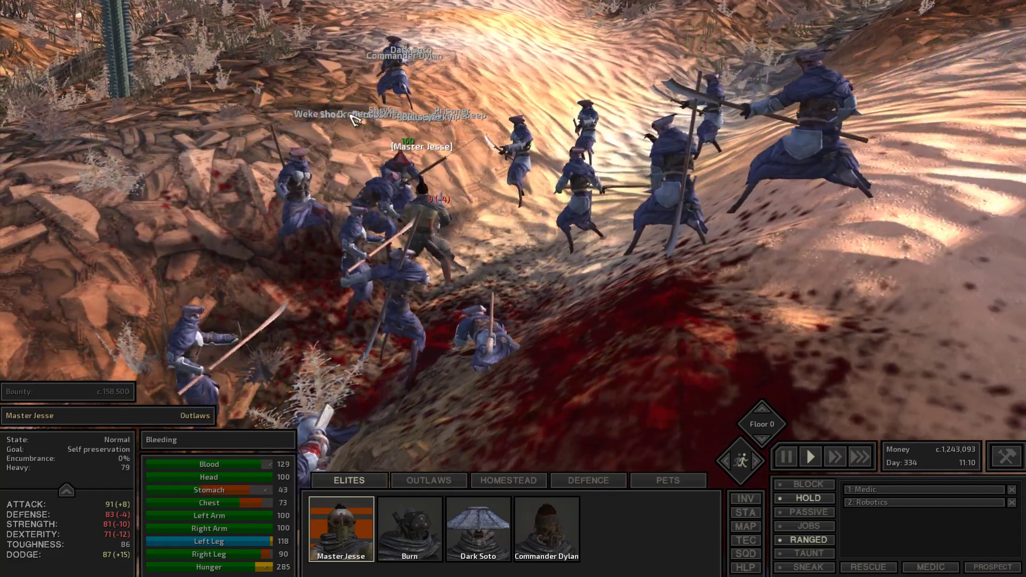
scroll(353, 119, down, 1)
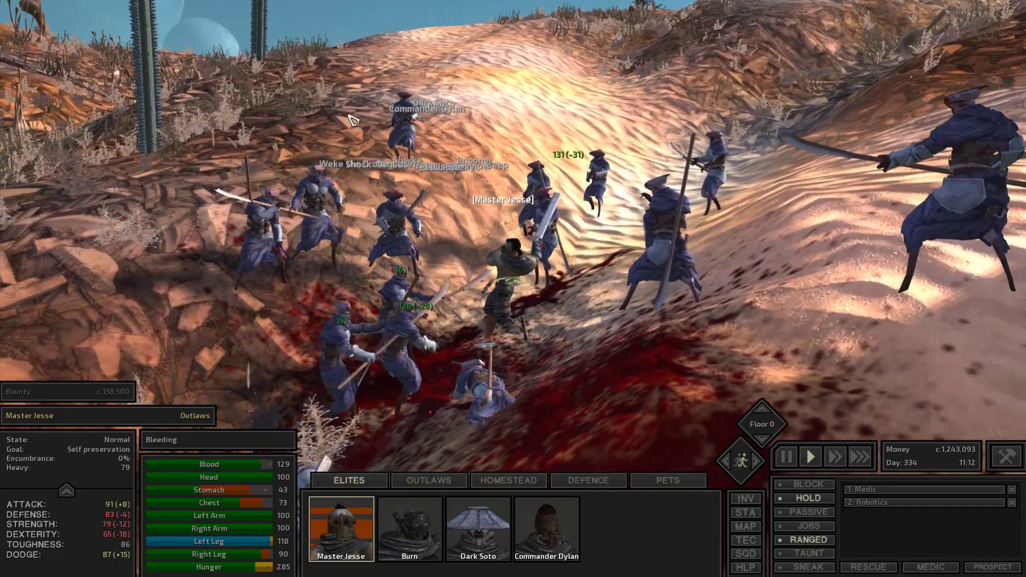
scroll(353, 118, down, 1)
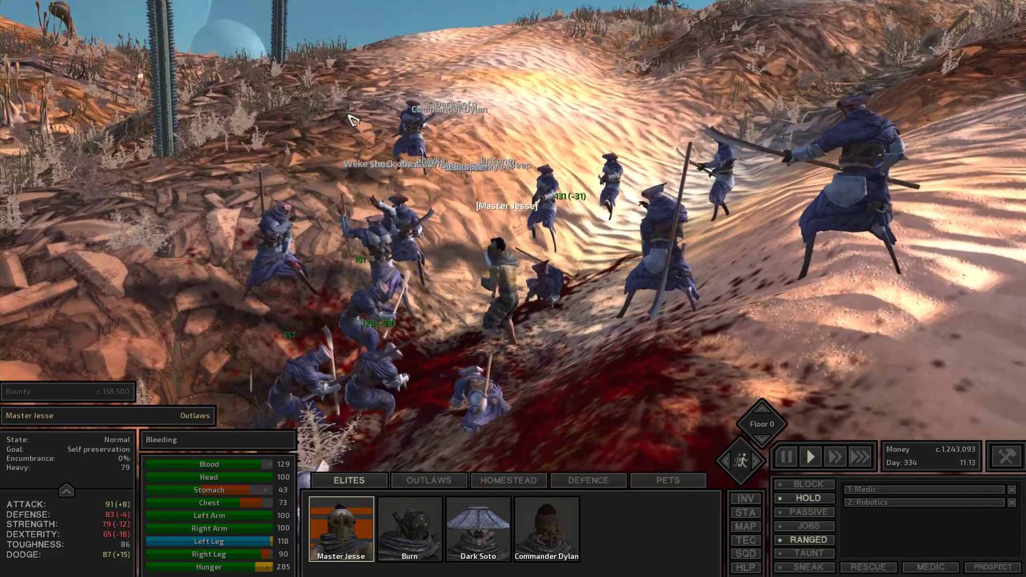
scroll(353, 119, up, 1)
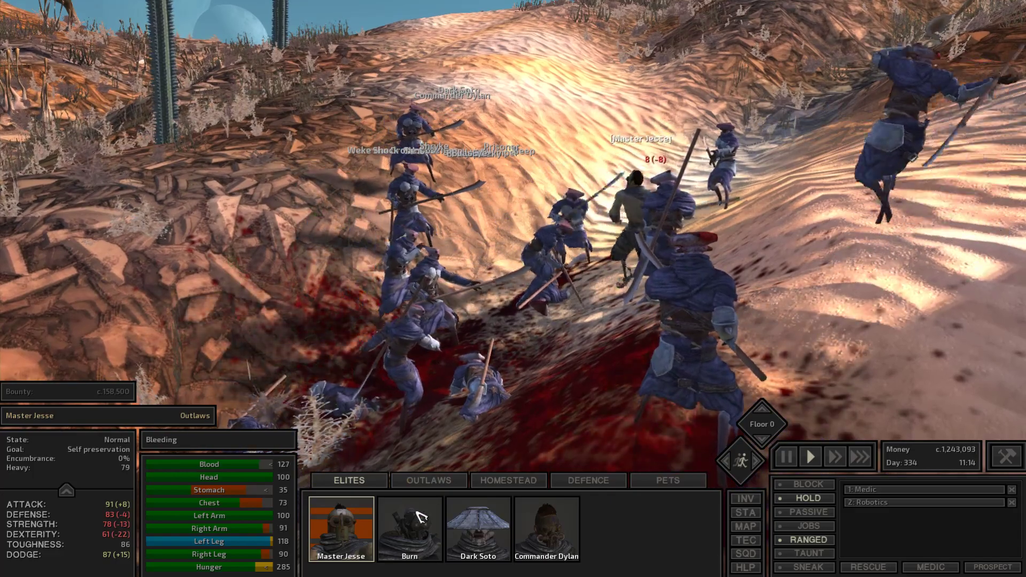
drag(427, 443, 469, 96)
right_click(538, 141)
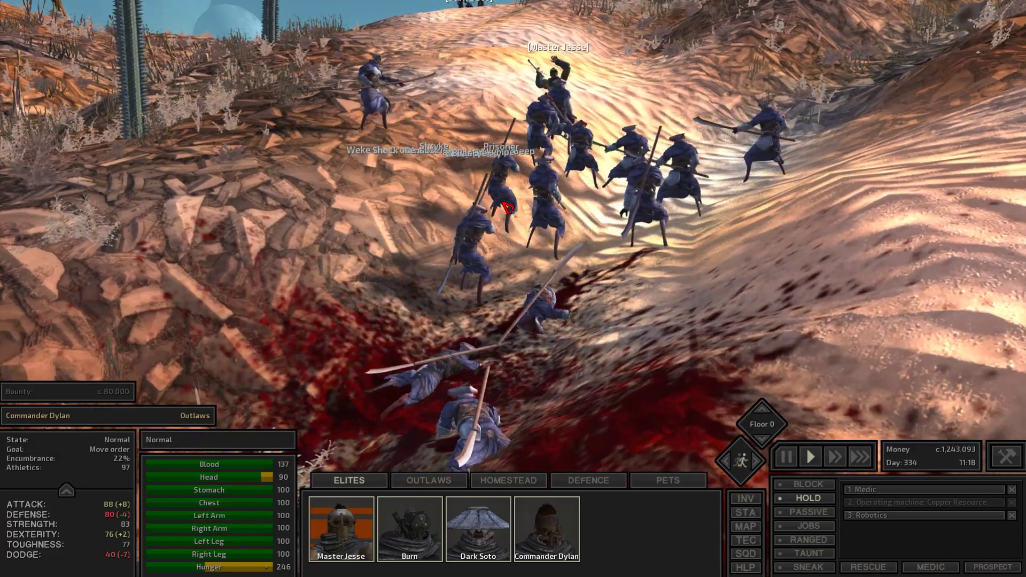
Cycle control through Burn, Dark Soto and Commander Dylan while looking over the battle.
click(507, 206)
click(481, 216)
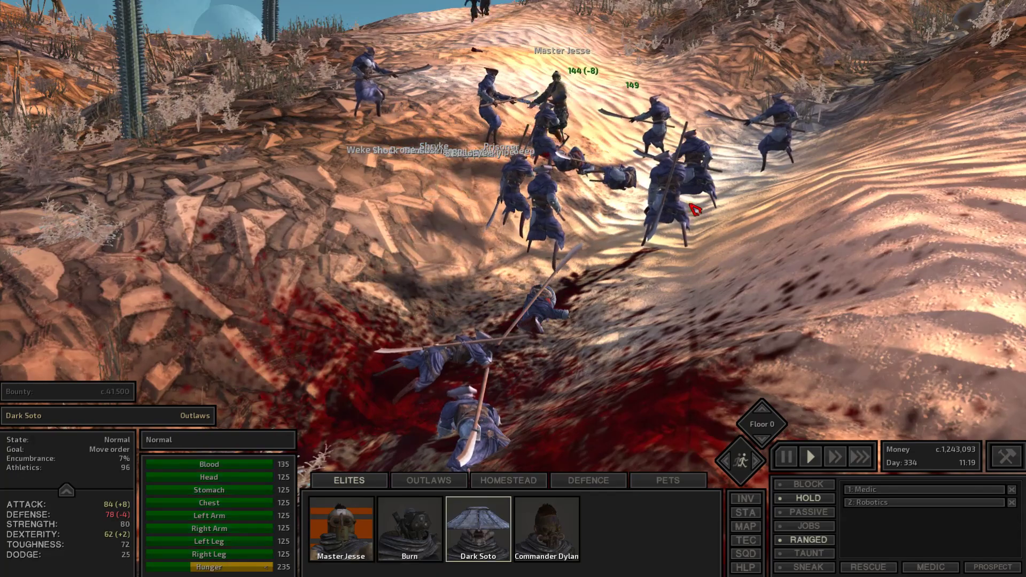
click(610, 209)
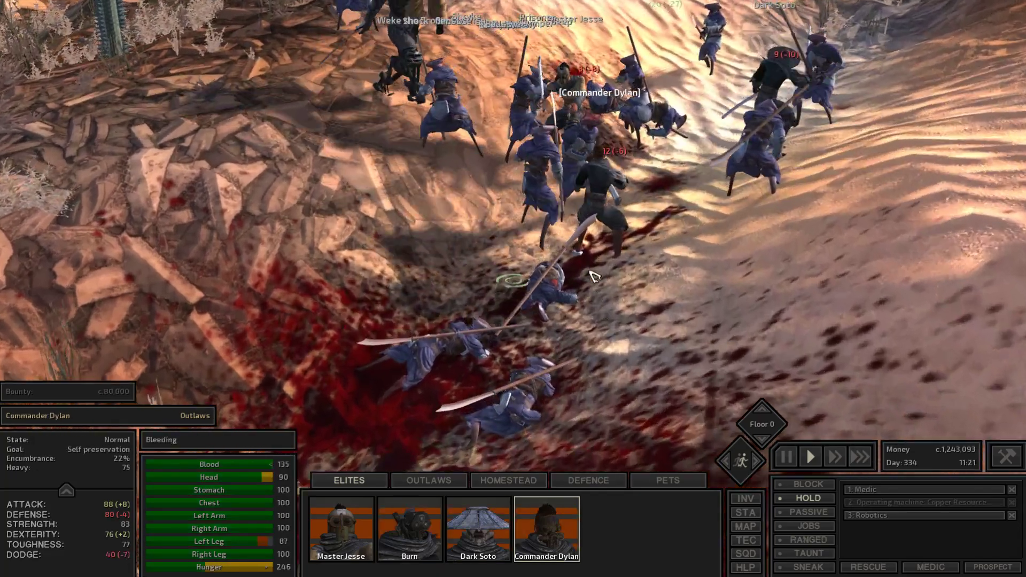
drag(594, 279, 588, 271)
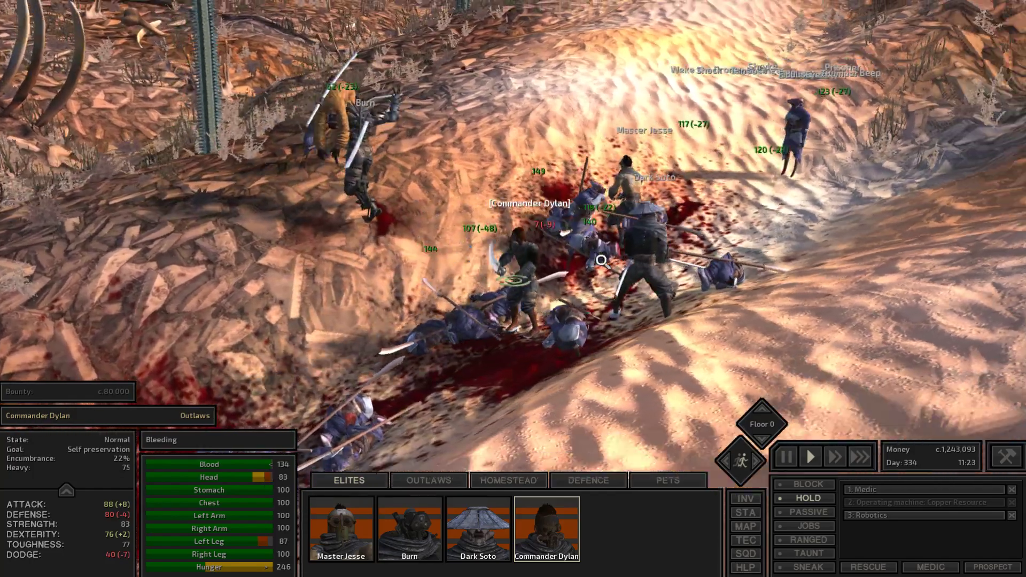
drag(610, 269, 598, 261)
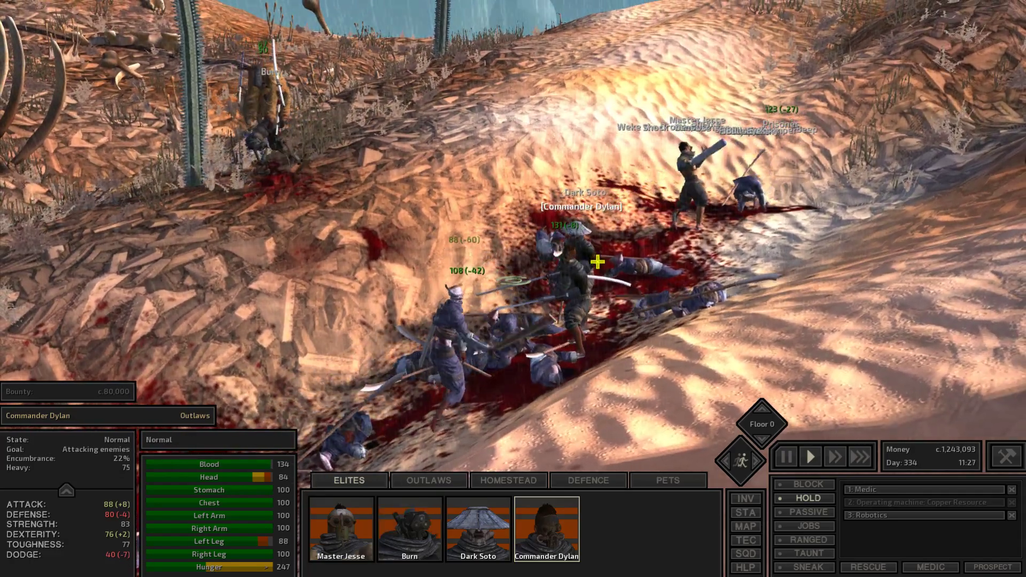
scroll(598, 261, up, 1)
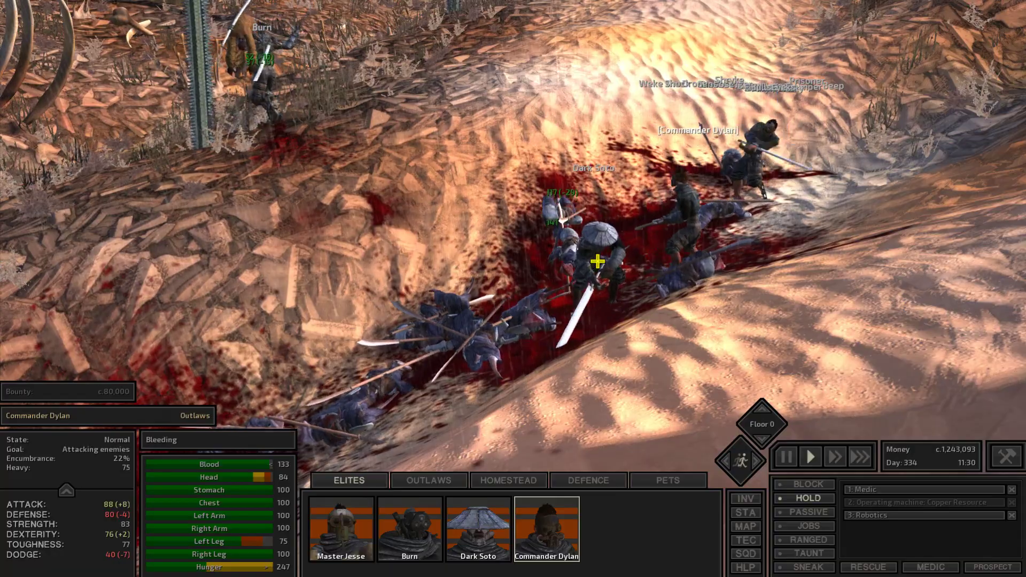
drag(598, 262, 604, 267)
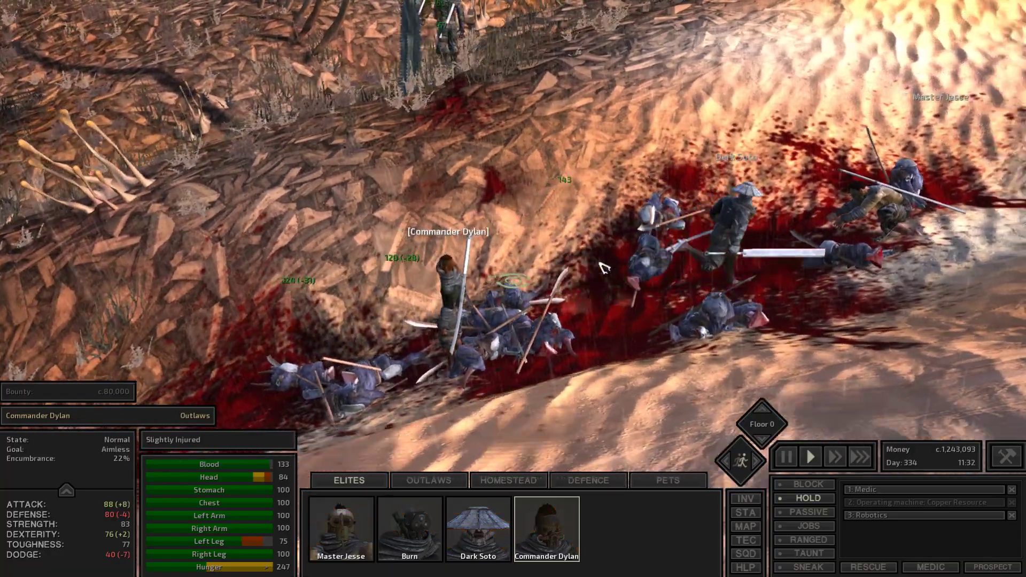
scroll(603, 267, down, 3)
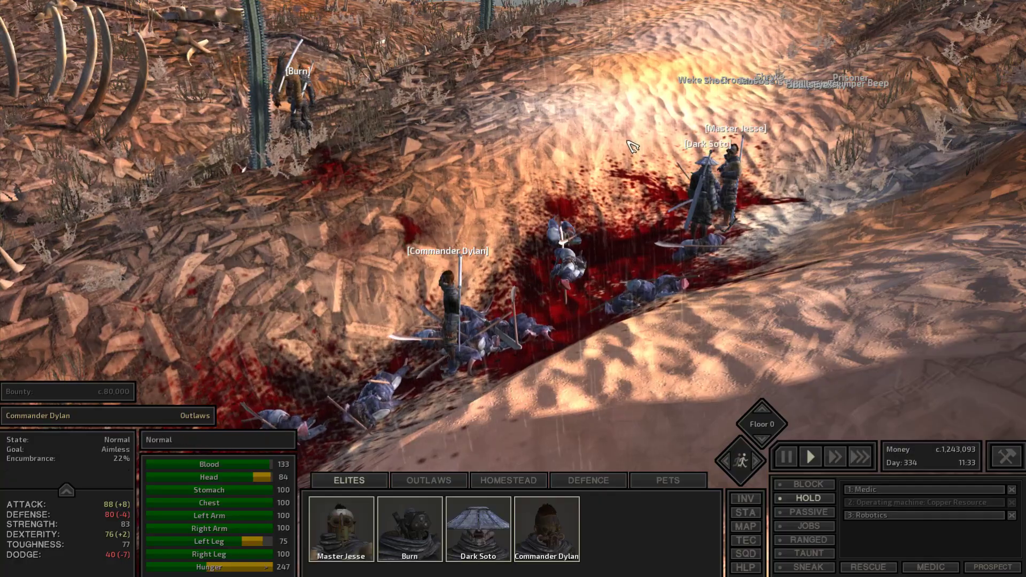
key(w)
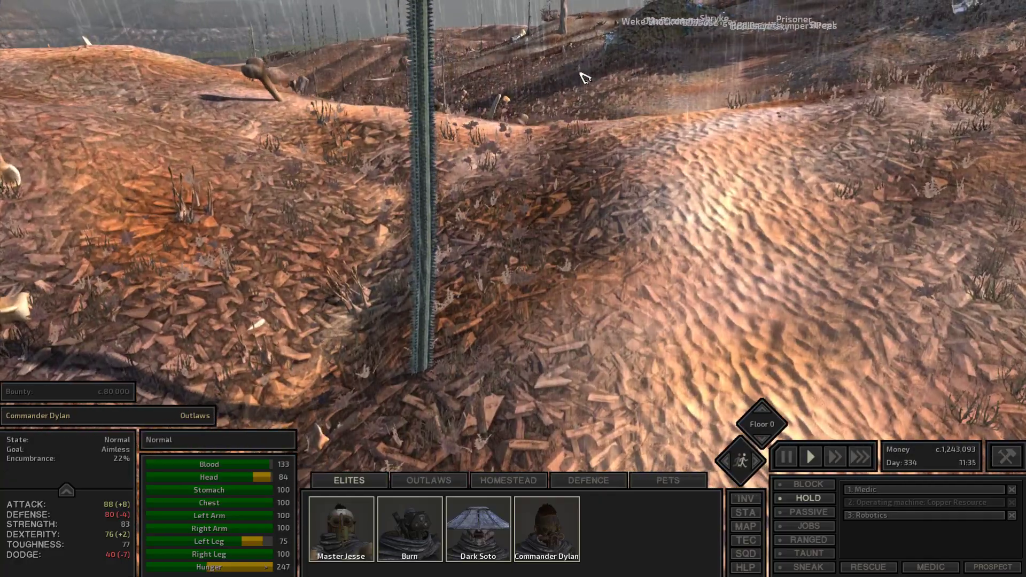
Glance at the world map, then take control of Master Jesse and look down over the running squad.
key(m)
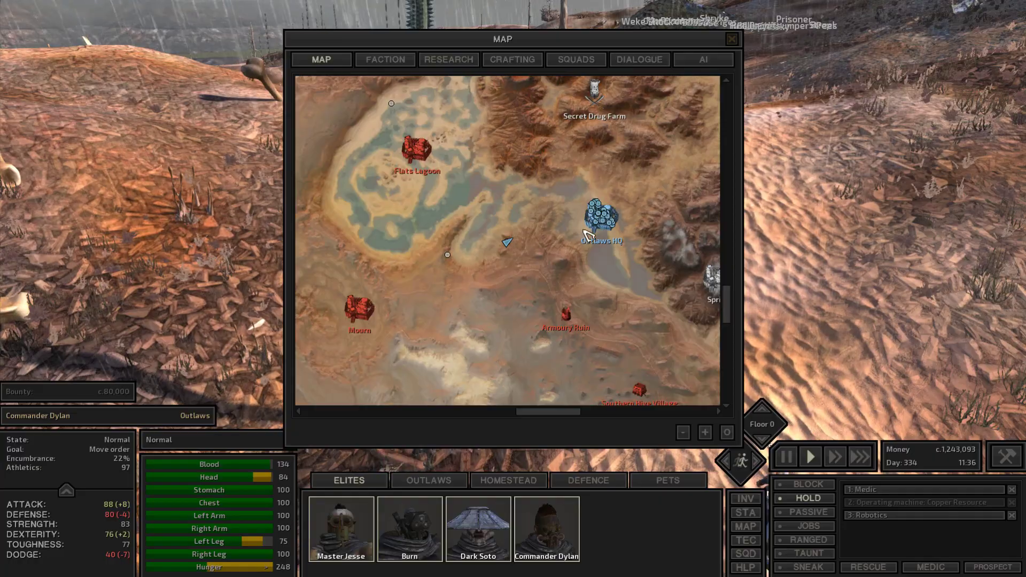
click(584, 218)
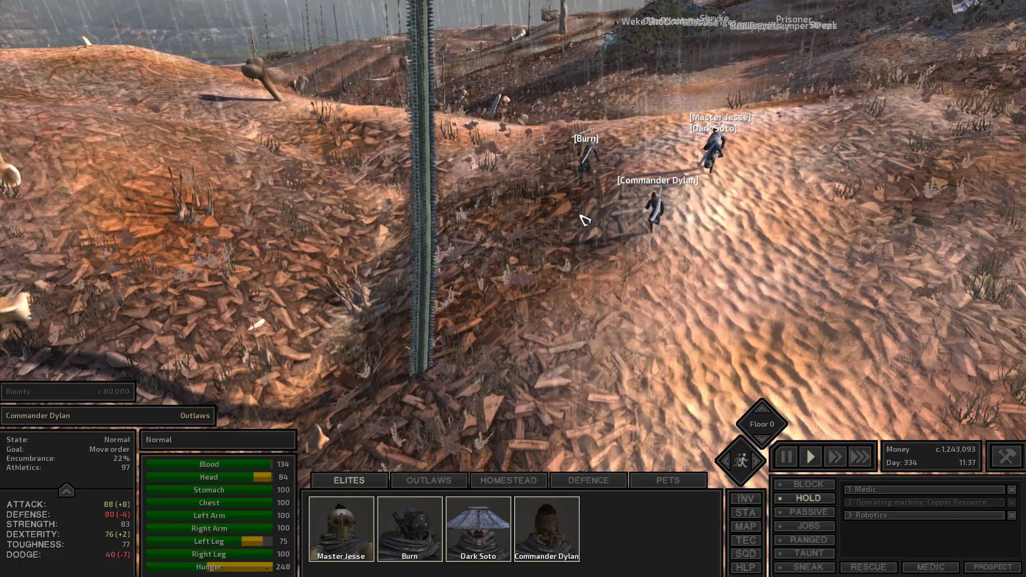
double_click(346, 529)
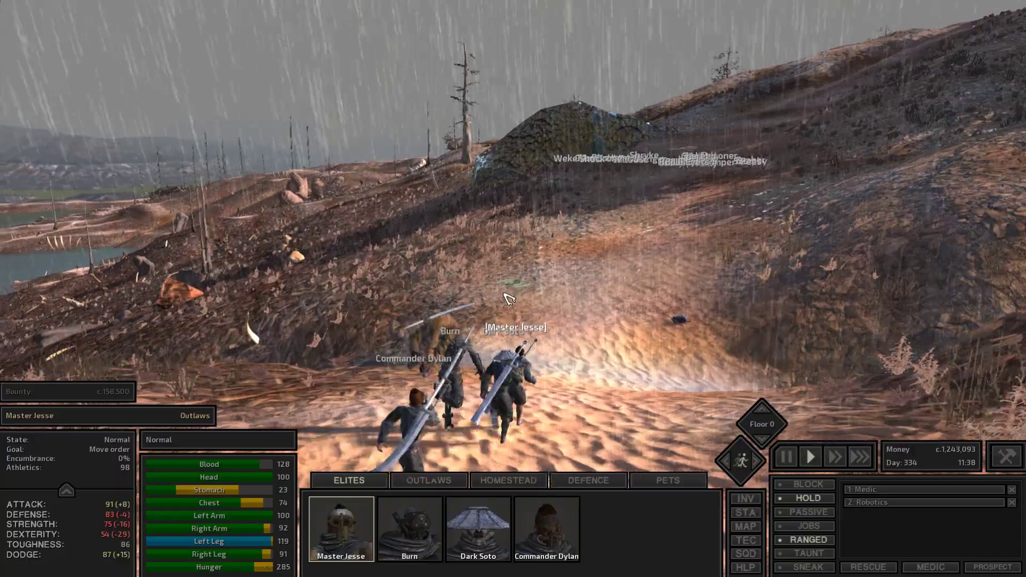
drag(509, 298, 513, 286)
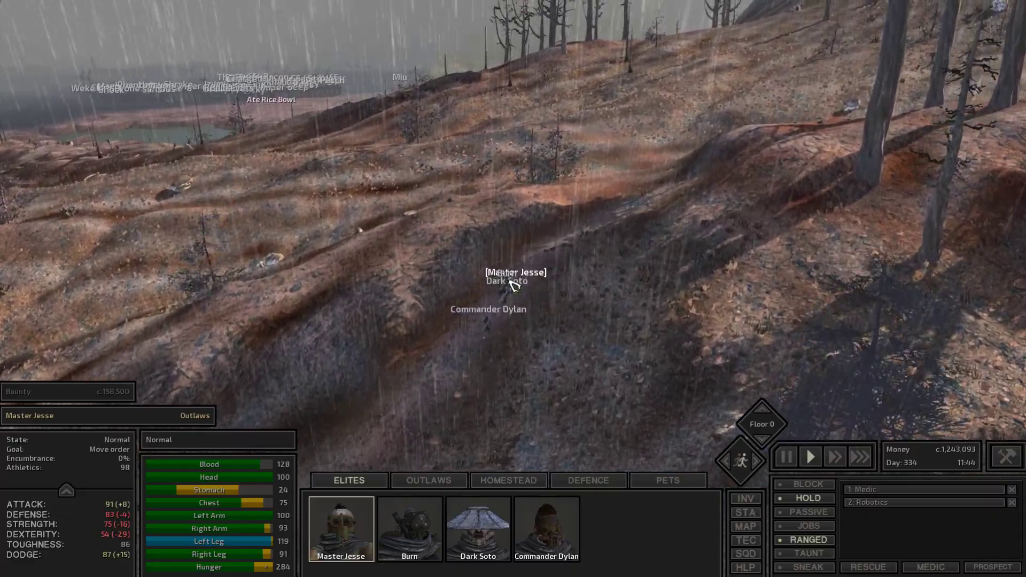
drag(514, 286, 503, 281)
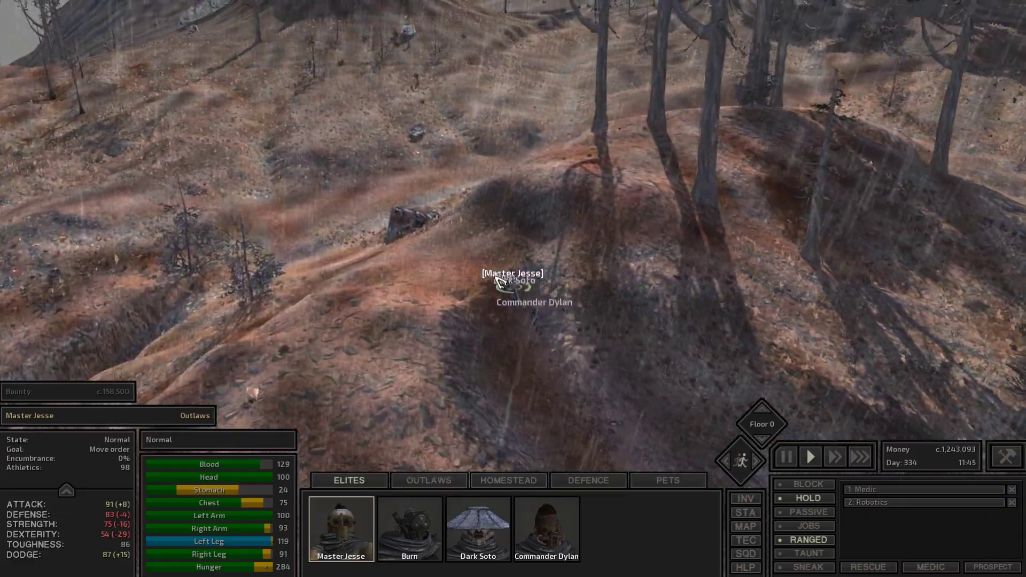
Check on the world map where the squad is relative to Outlaws HQ and the Armoury Ruin.
key(m)
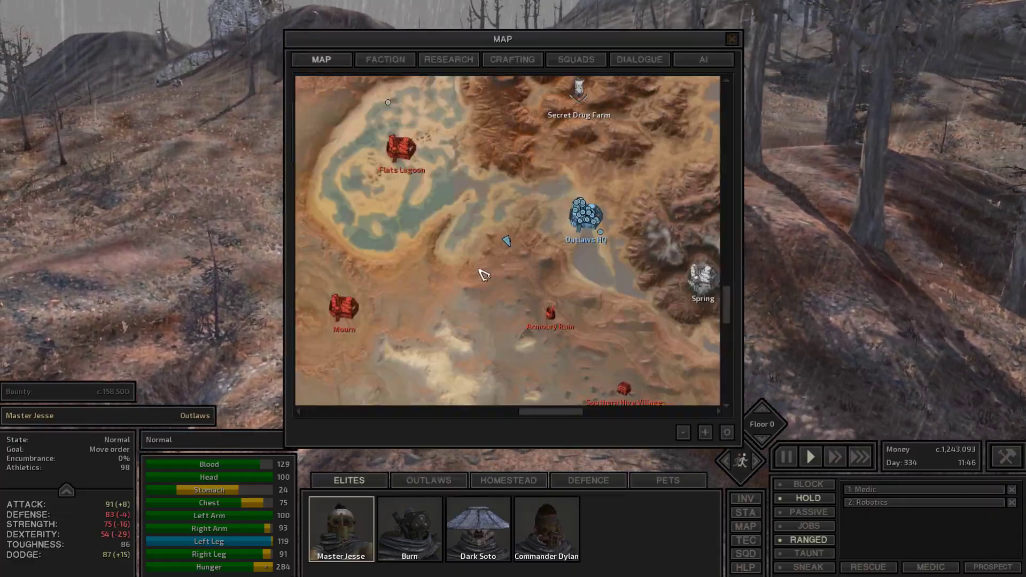
mouse_move(533, 289)
mouse_down()
mouse_move(484, 307)
mouse_move(408, 284)
mouse_up()
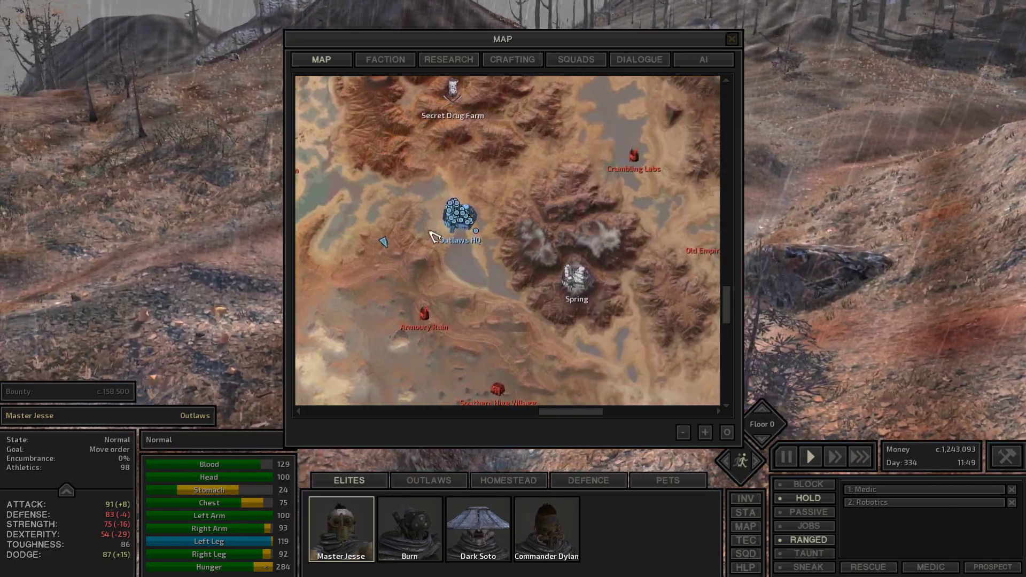
key(m)
key(Right)
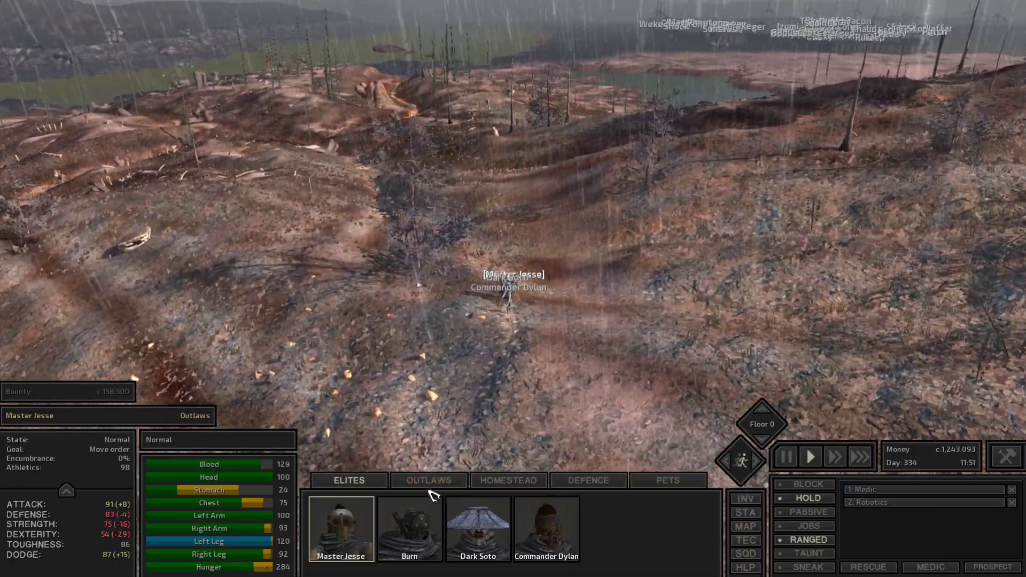
Review the Outlaws and Elites rosters, then control Commander Dylan and look along the trench.
click(433, 481)
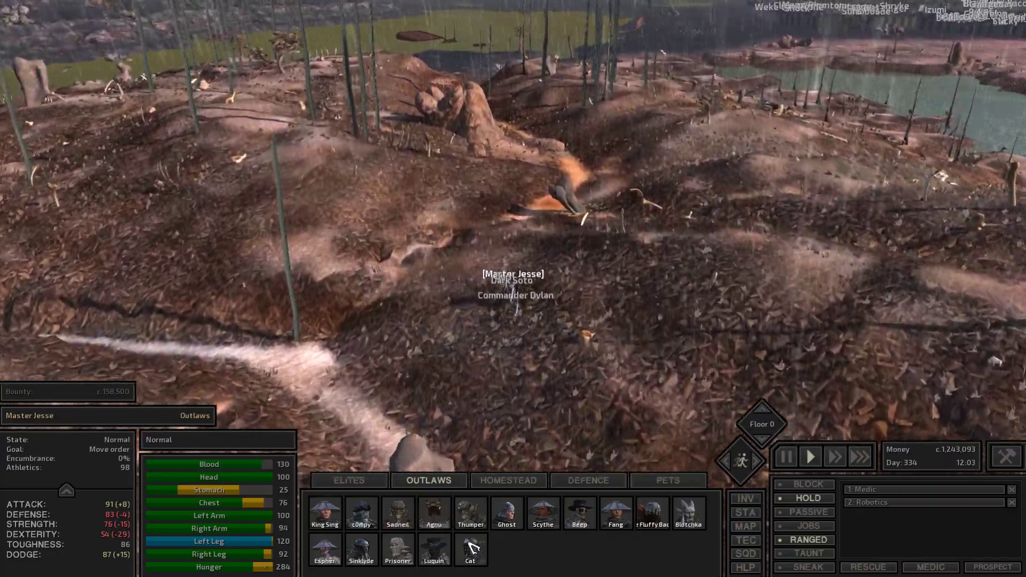
click(349, 481)
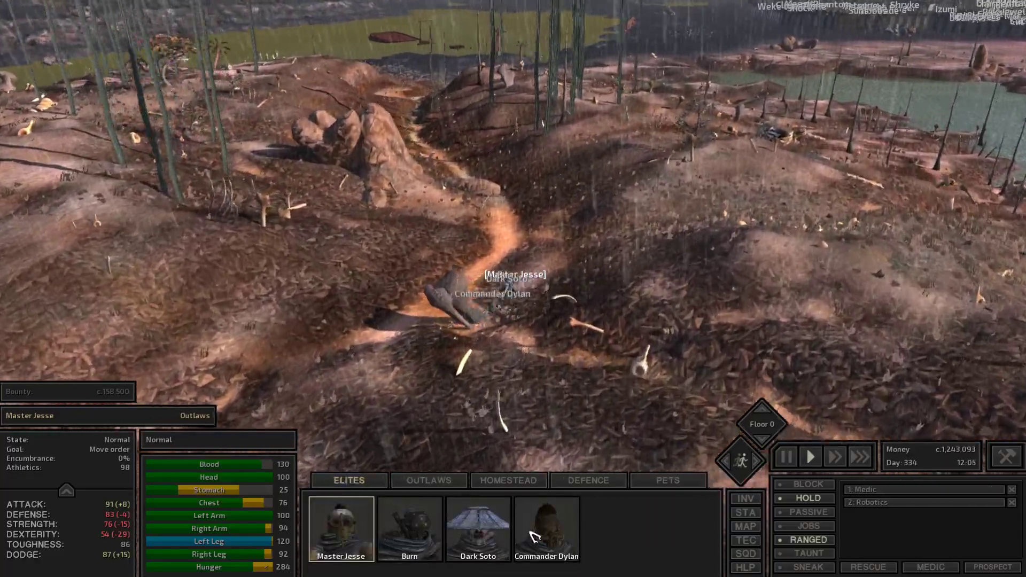
click(546, 525)
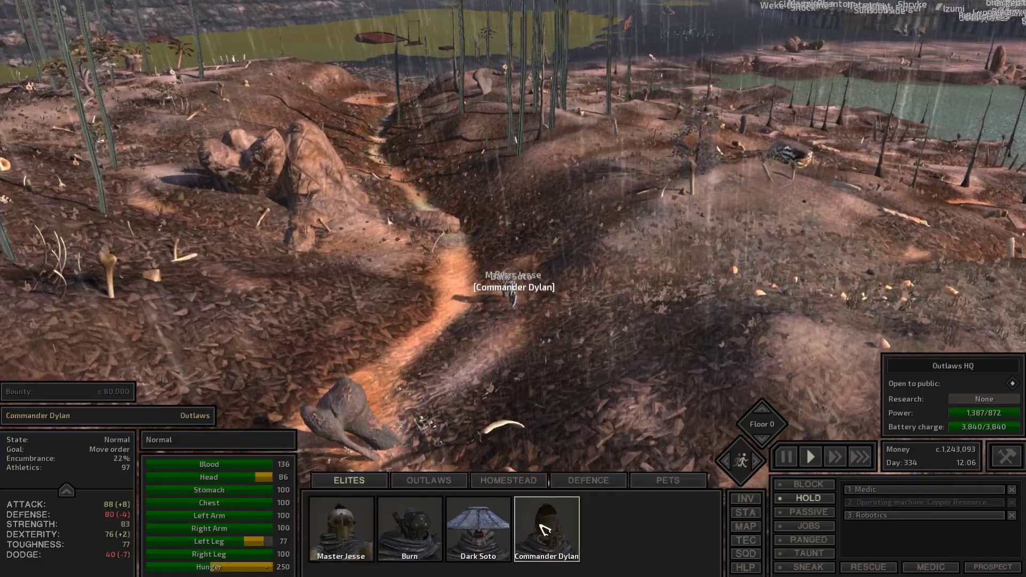
drag(509, 282, 504, 269)
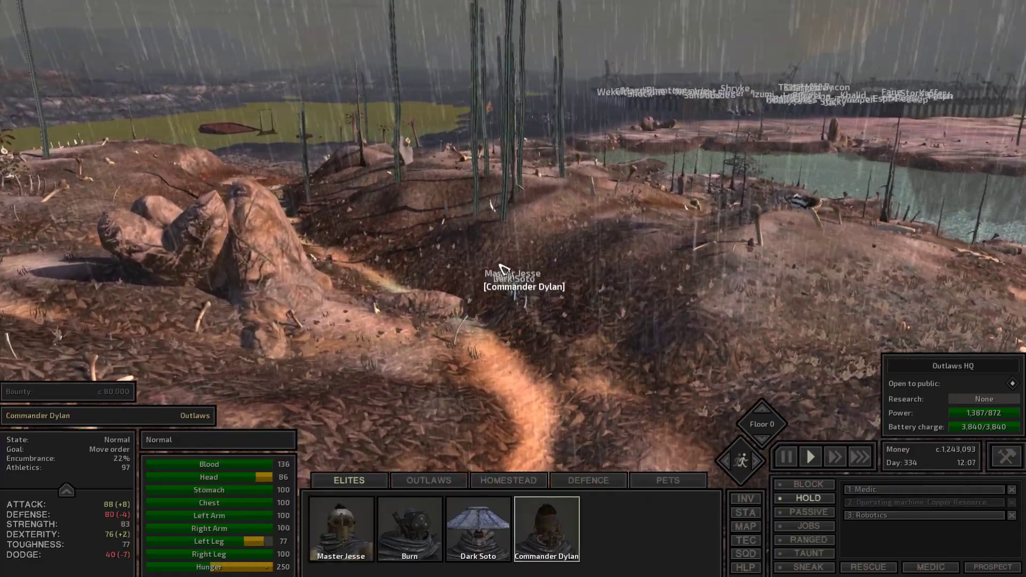
scroll(513, 250, up, 6)
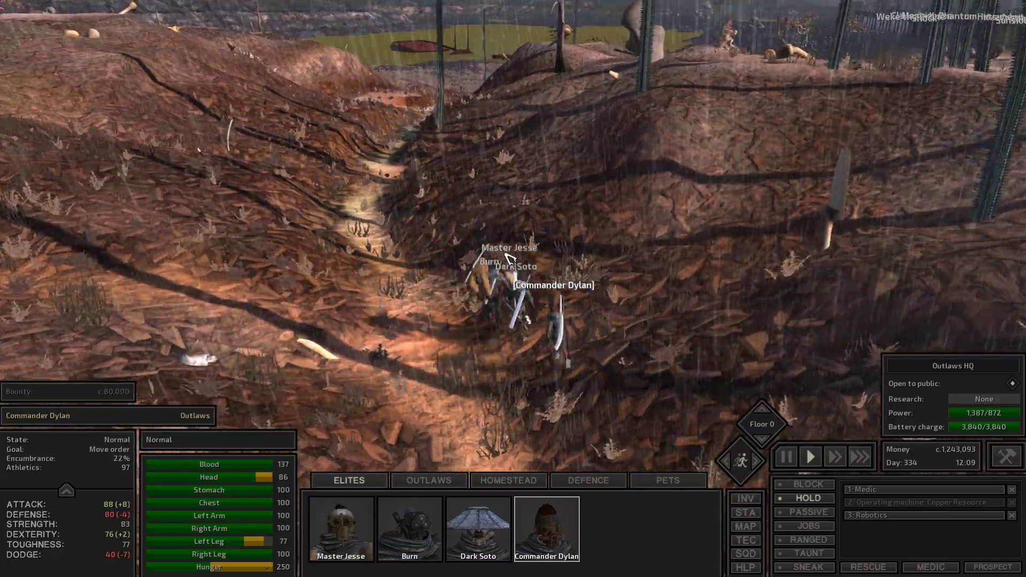
drag(507, 257, 507, 257)
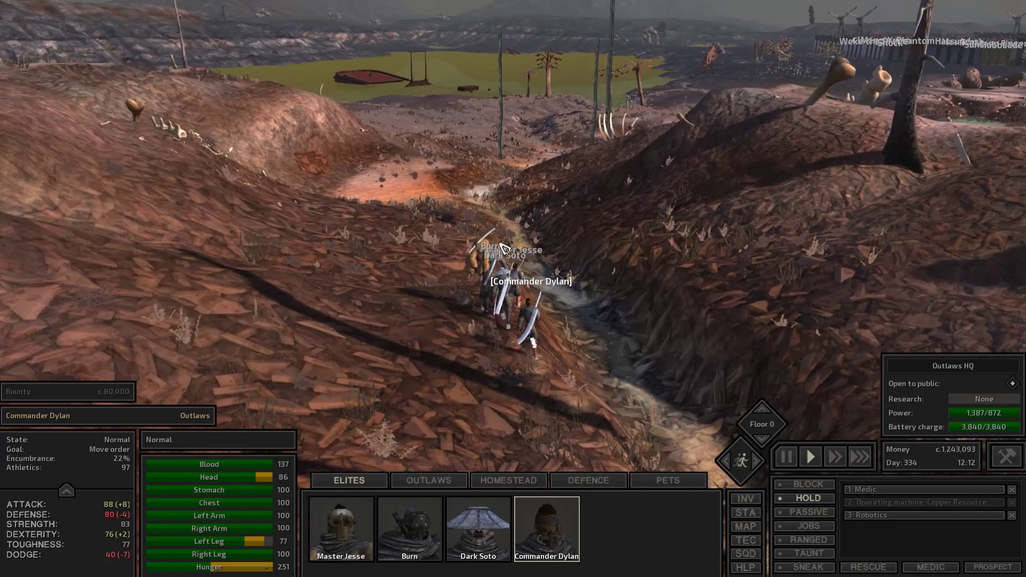
scroll(508, 248, up, 2)
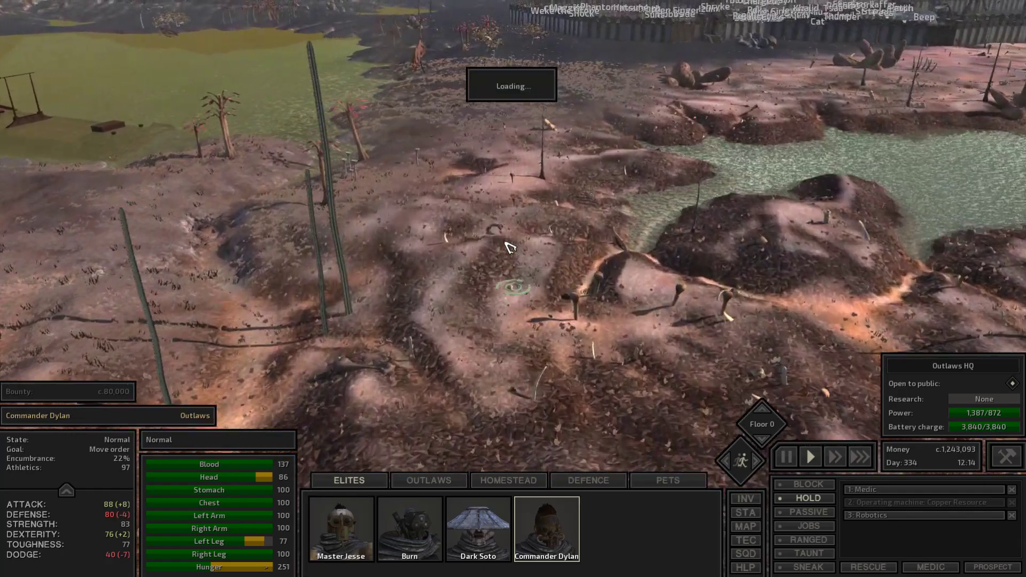
scroll(511, 247, up, 2)
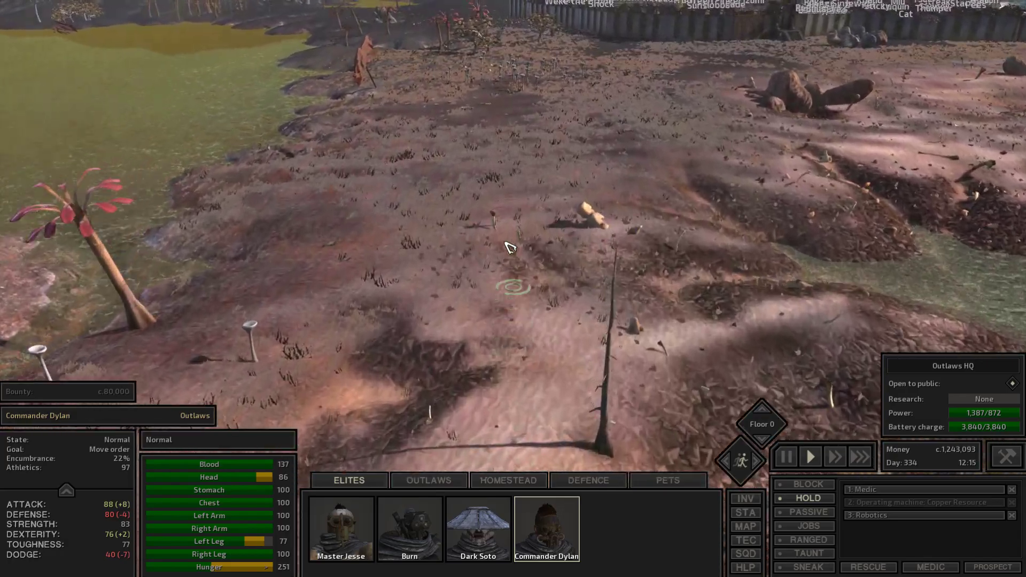
scroll(510, 248, up, 4)
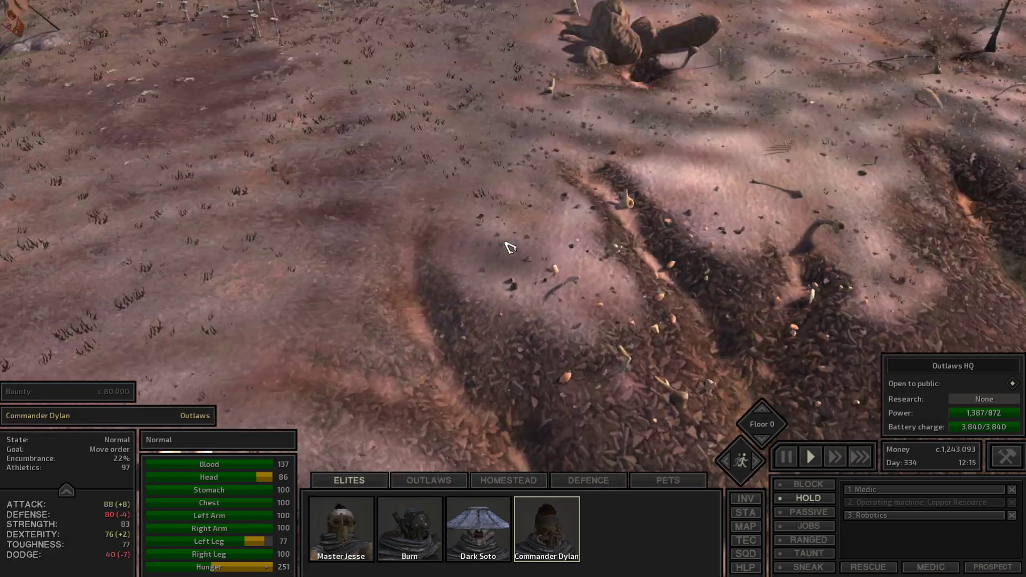
scroll(510, 247, down, 5)
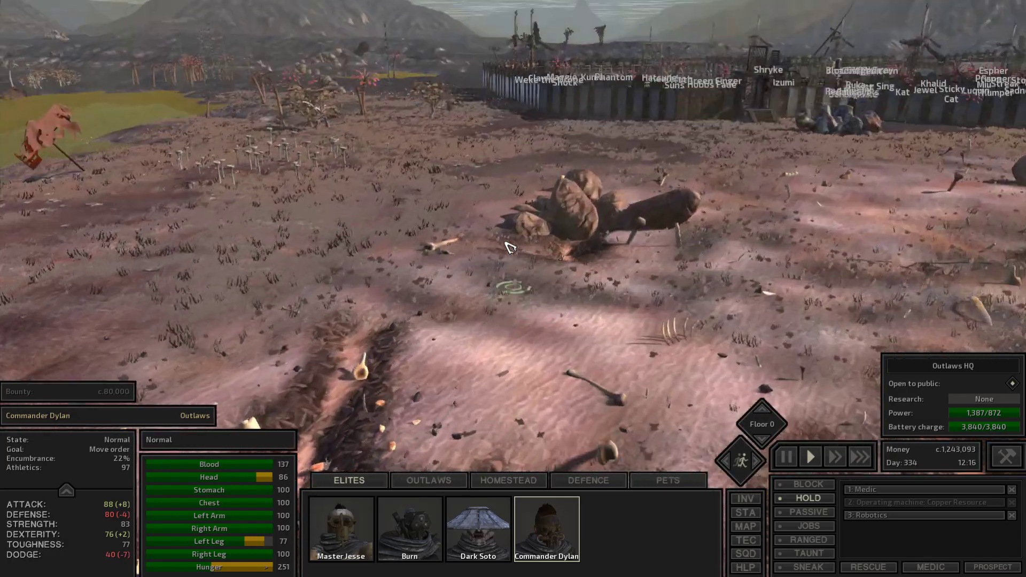
scroll(510, 247, up, 4)
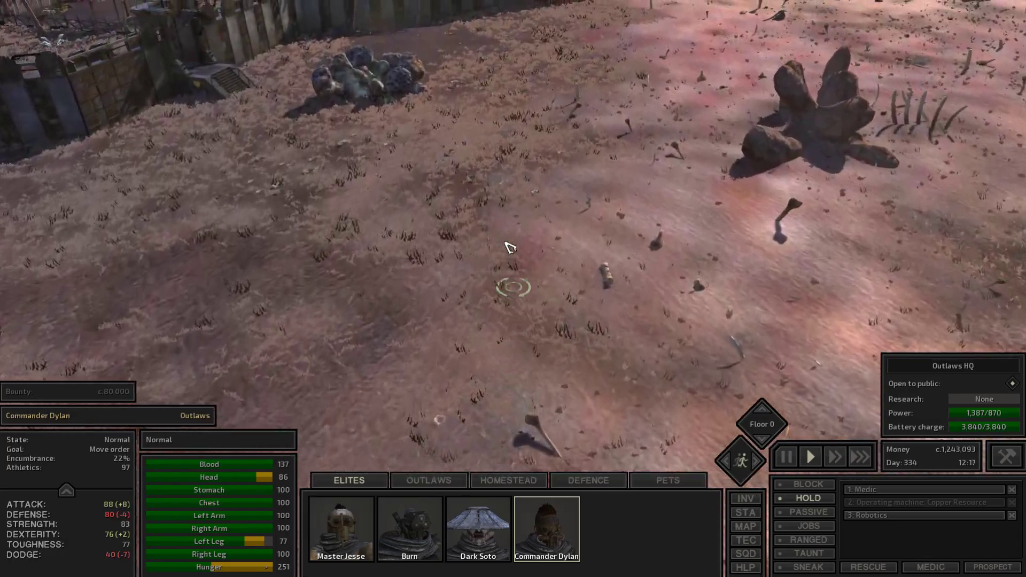
Face the walled base, pan across its interior and open an armour storage container.
drag(510, 247, 511, 248)
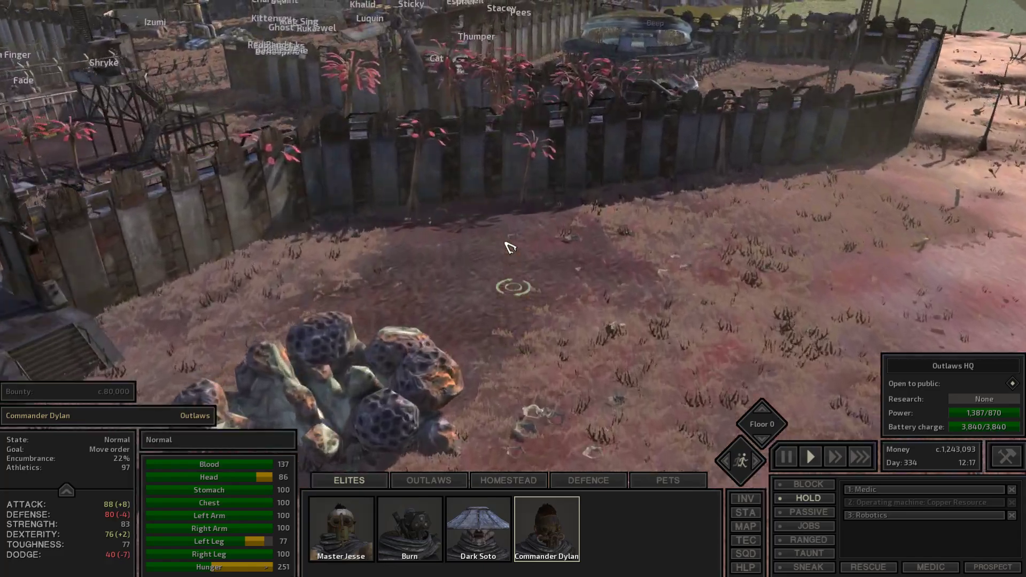
scroll(510, 248, up, 3)
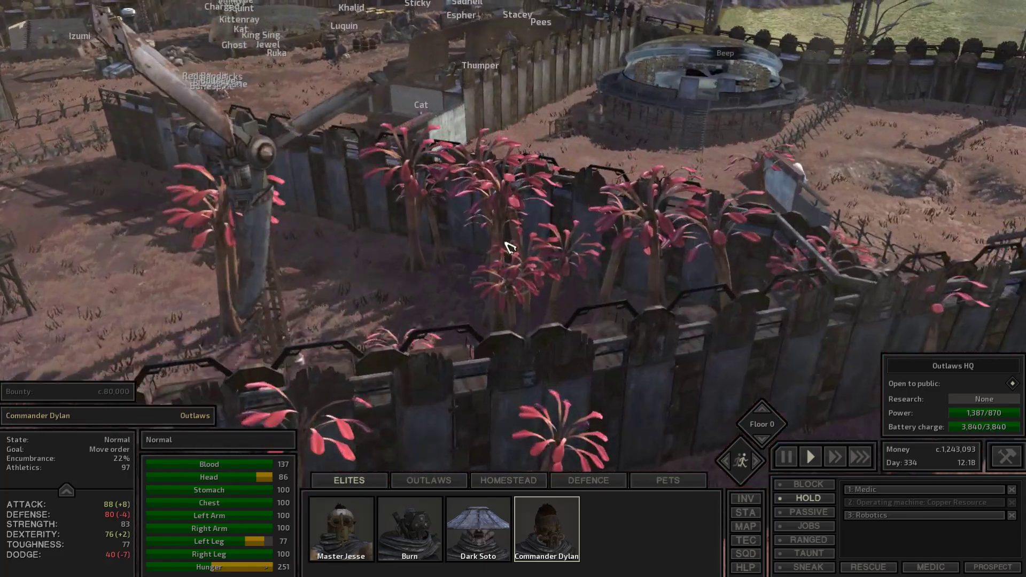
key(w)
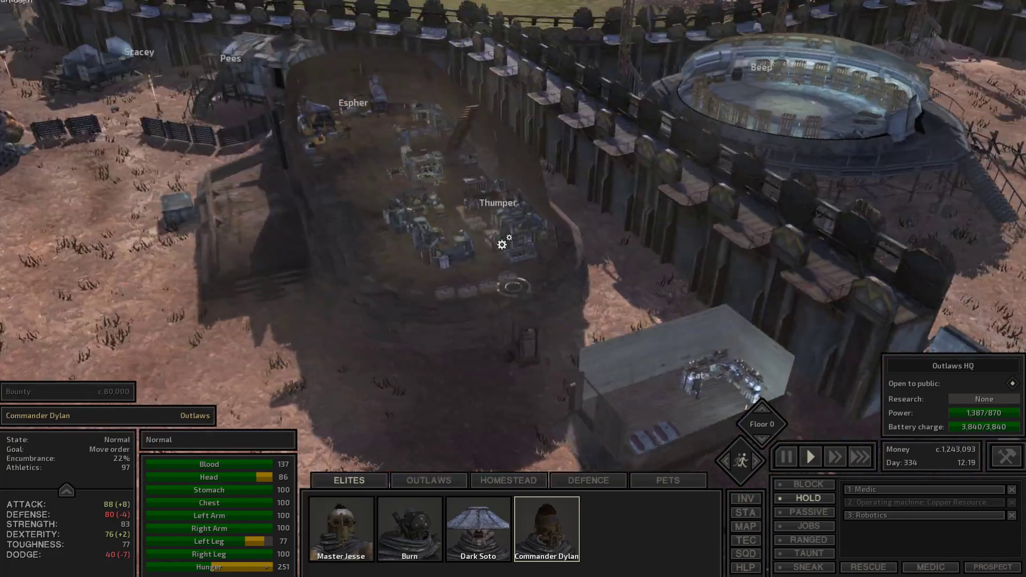
scroll(502, 243, up, 3)
click(502, 242)
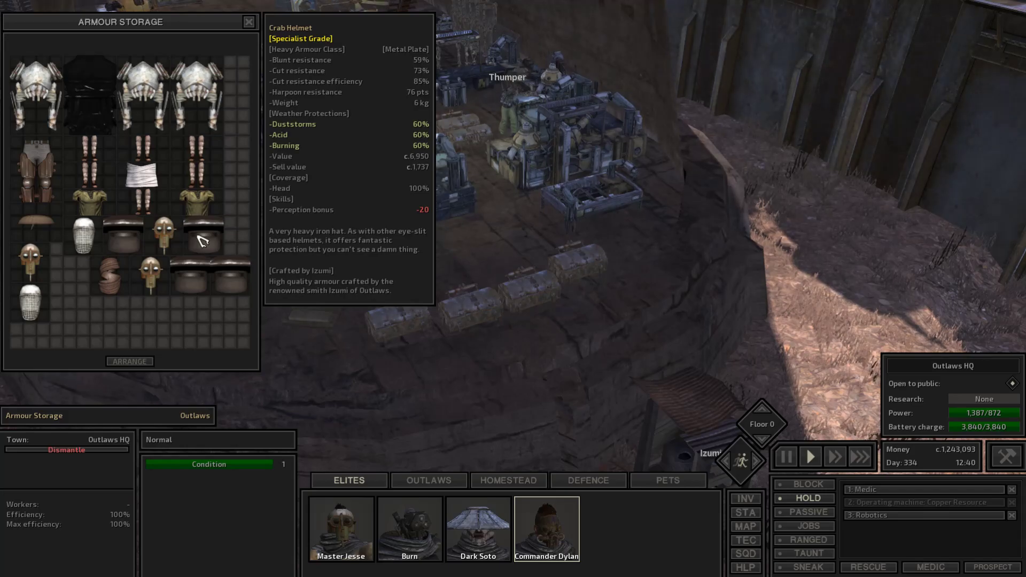
Browse several armour containers, then open Master Jesse's inventory and his Thieves Backpack.
click(450, 308)
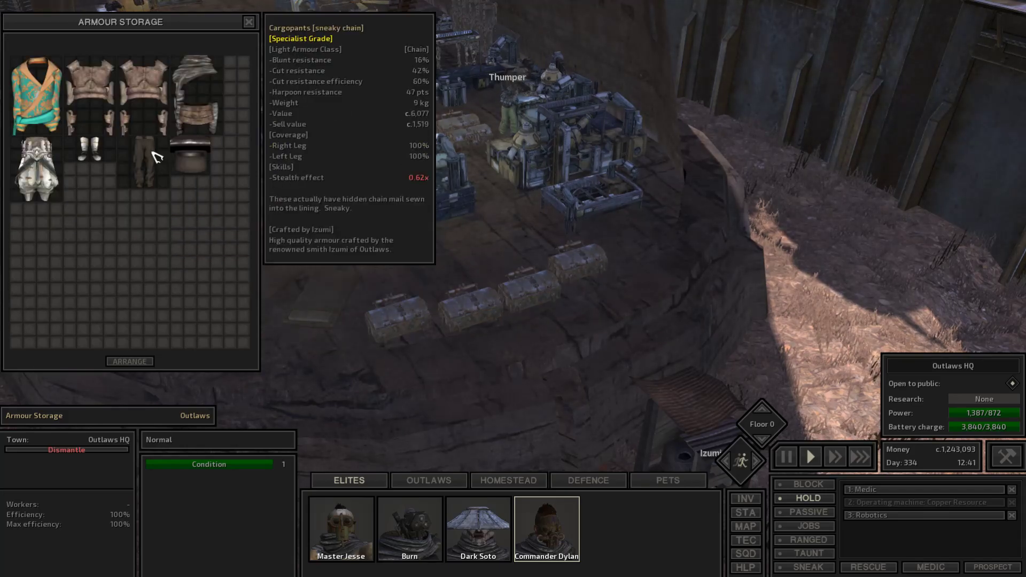
click(523, 295)
click(549, 257)
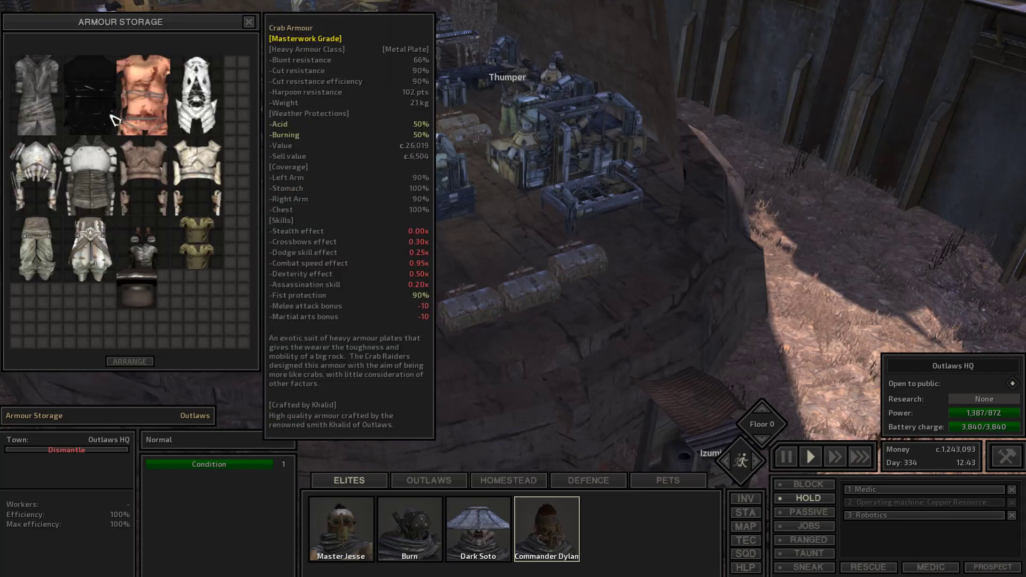
click(341, 529)
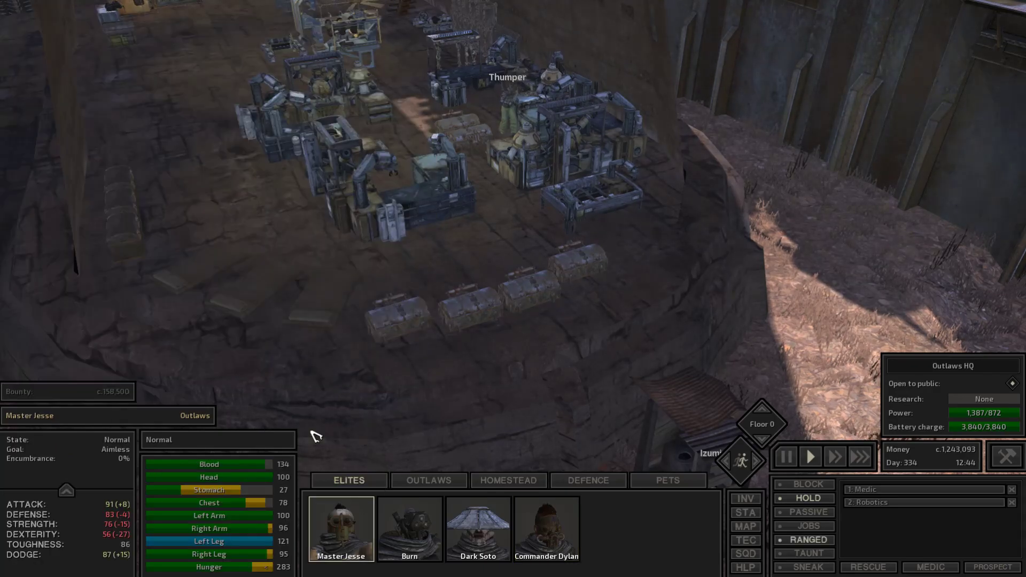
key(i)
right_click(262, 244)
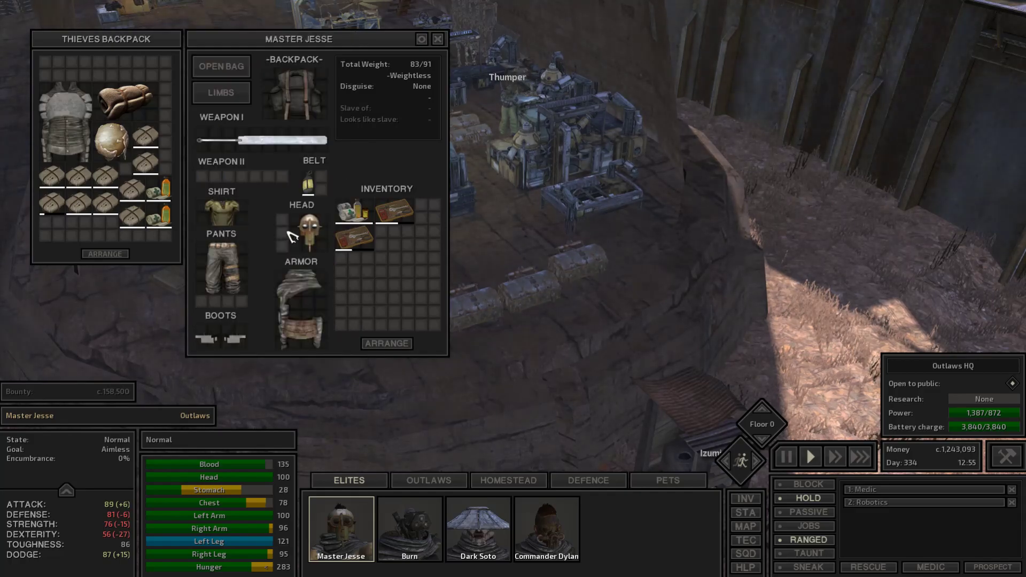
mouse_move(66, 120)
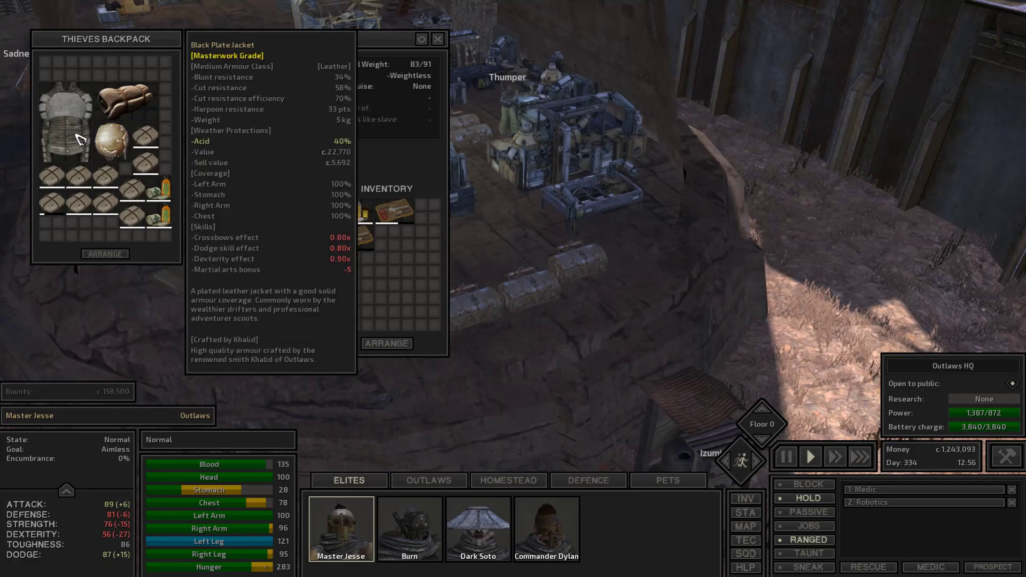
Reopen the armour storage and tidy the items in Burn's backpack into a compact layout.
click(438, 38)
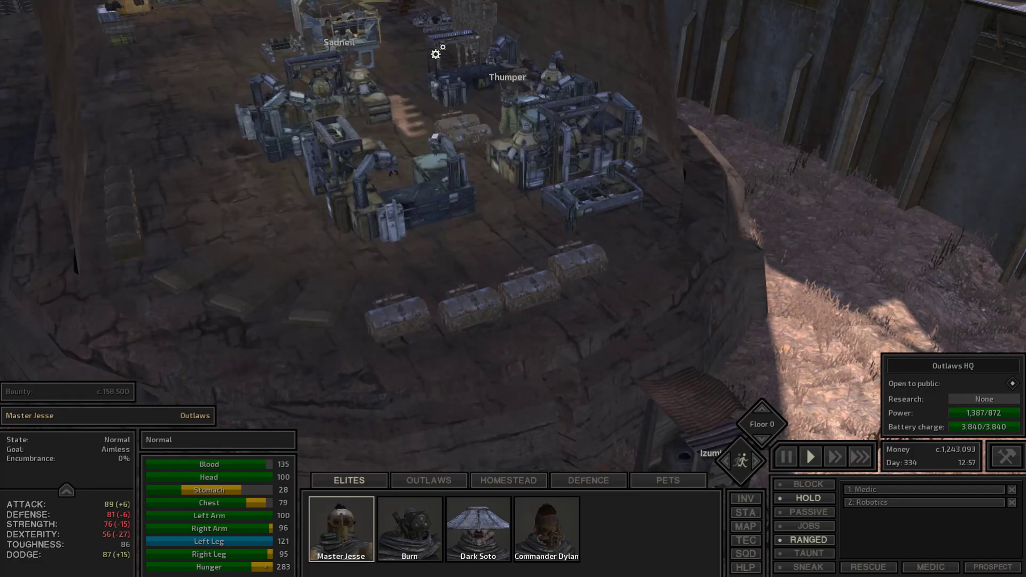
click(392, 213)
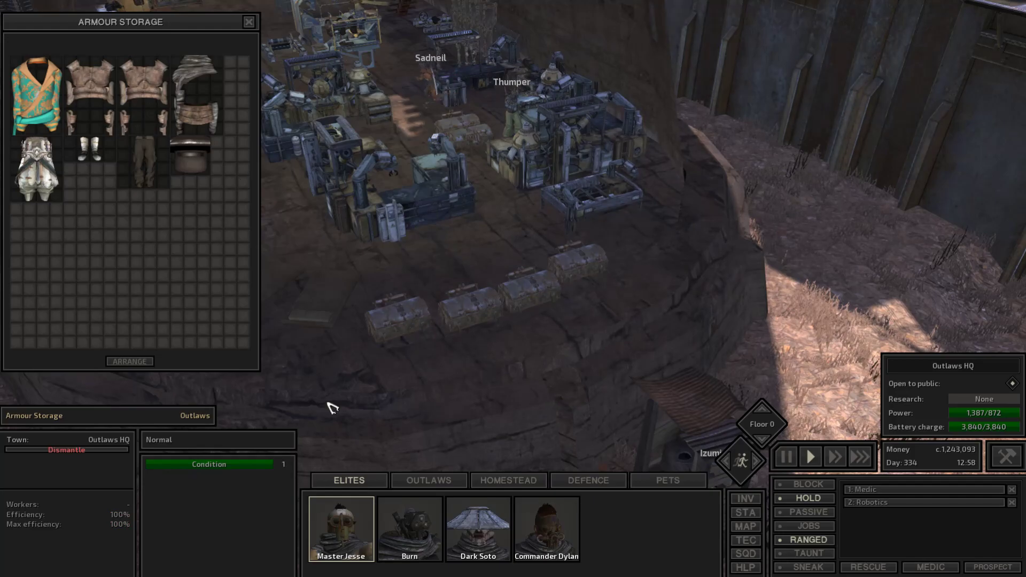
click(409, 527)
key(i)
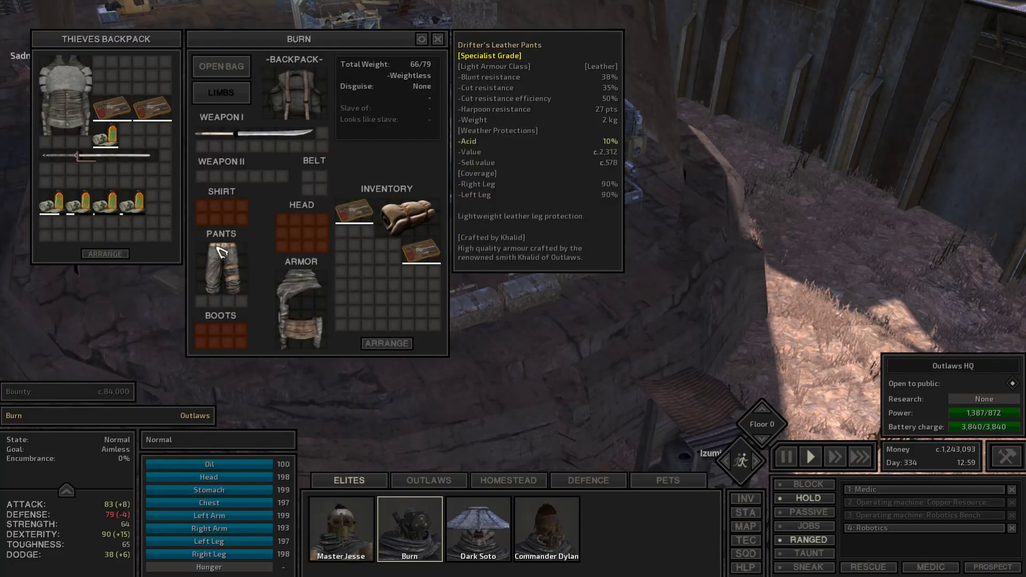
key(i)
key(i)
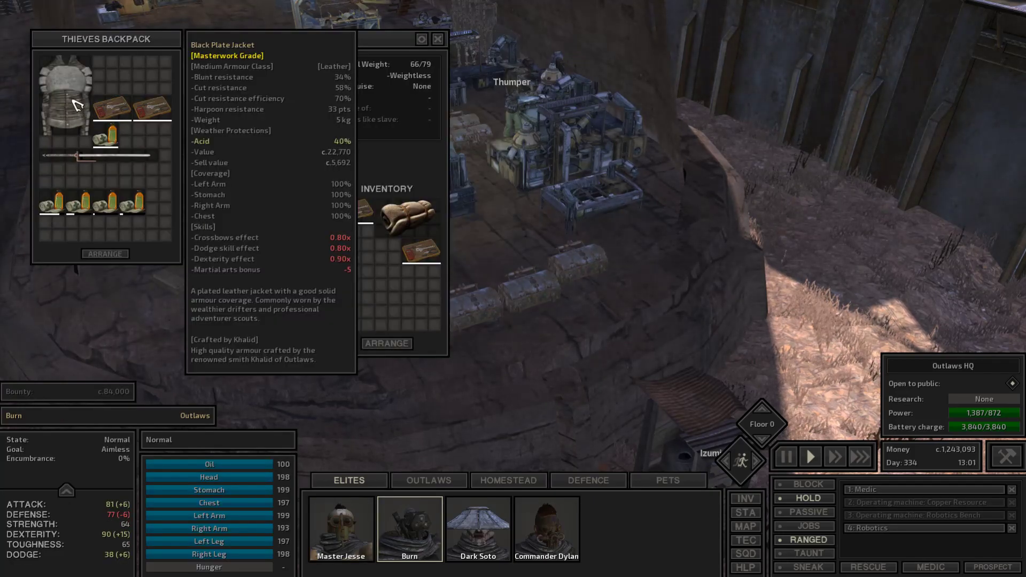
click(105, 253)
key(i)
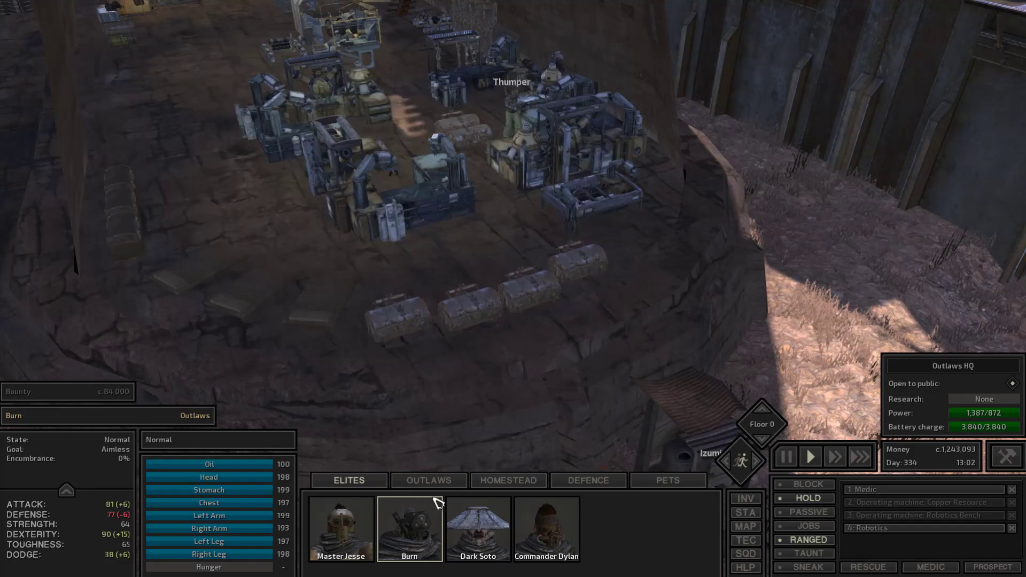
Equip the Thieves Backpack on Dark Soto and inspect the Crab Trousers in Commander Dylan's backpack.
click(478, 527)
key(i)
right_click(247, 243)
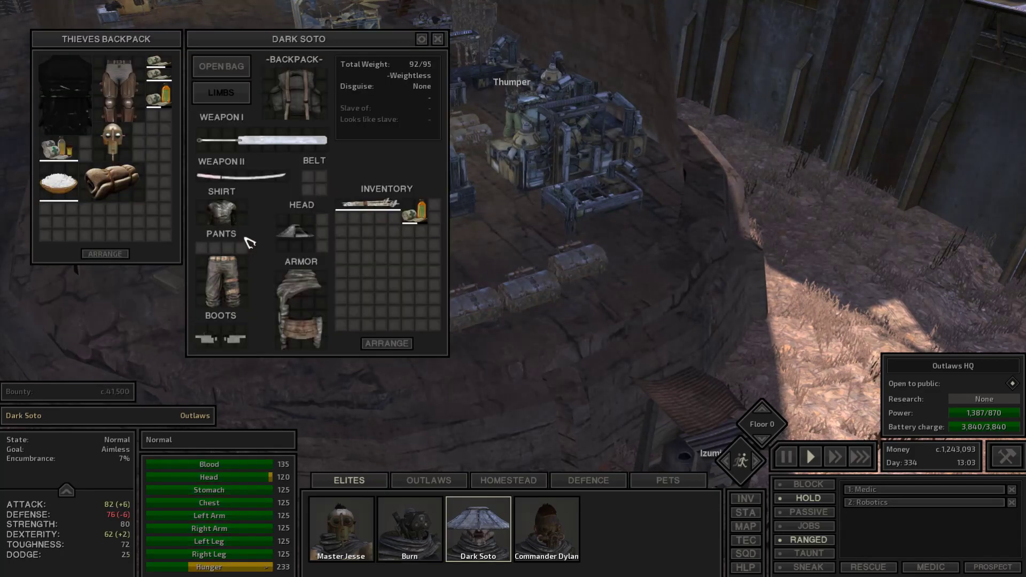
click(410, 527)
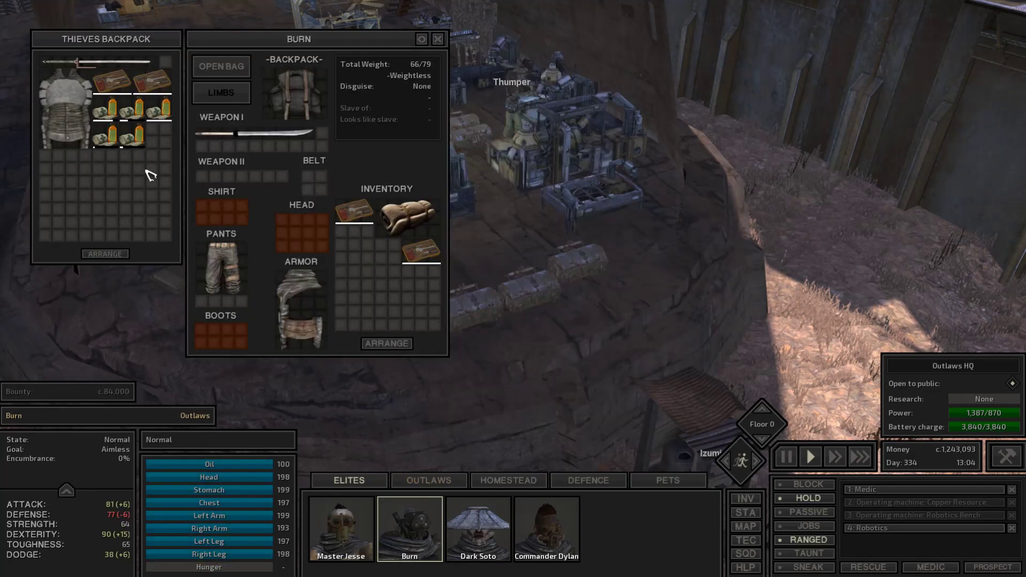
click(547, 528)
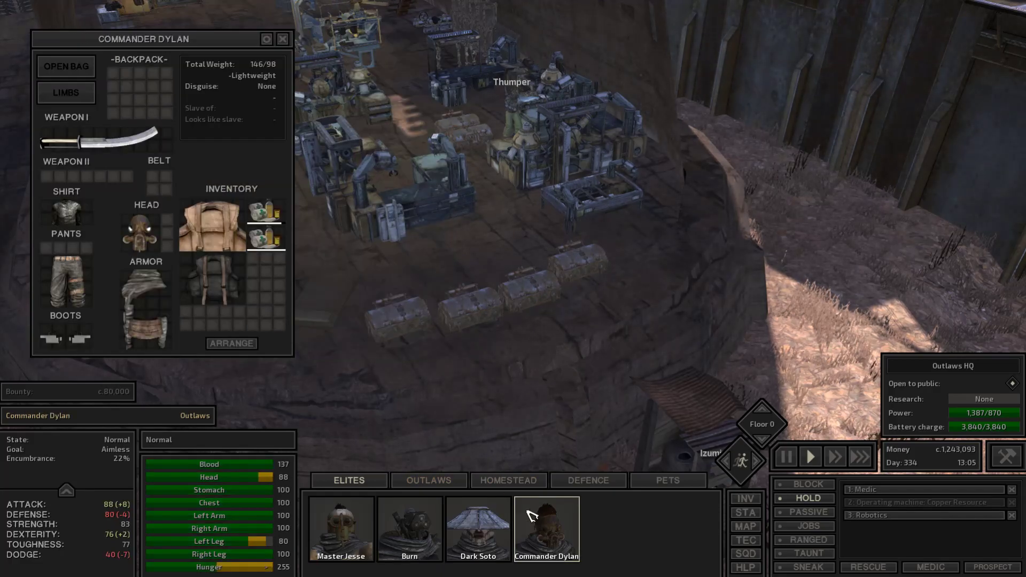
click(536, 283)
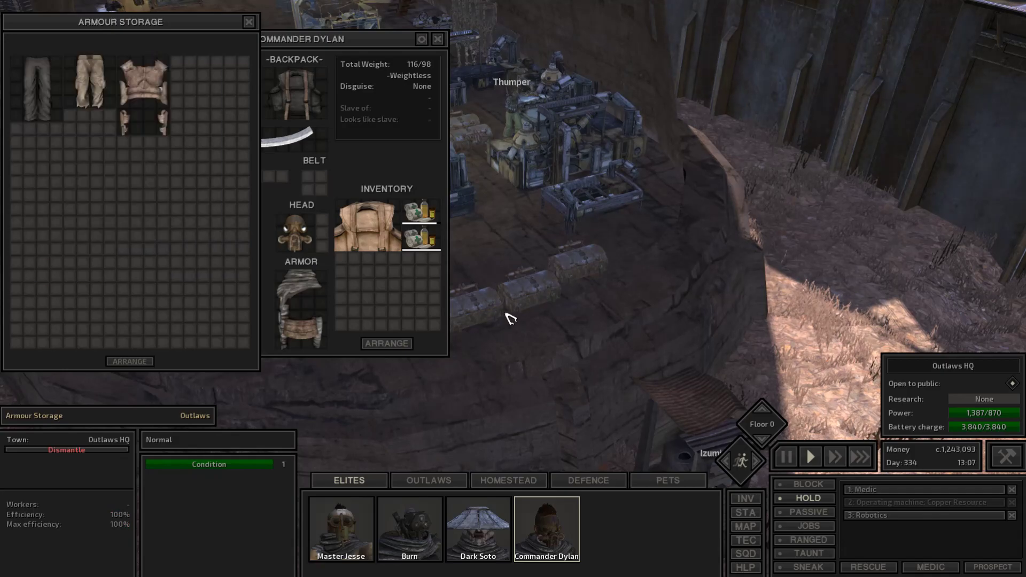
click(286, 101)
right_click(354, 128)
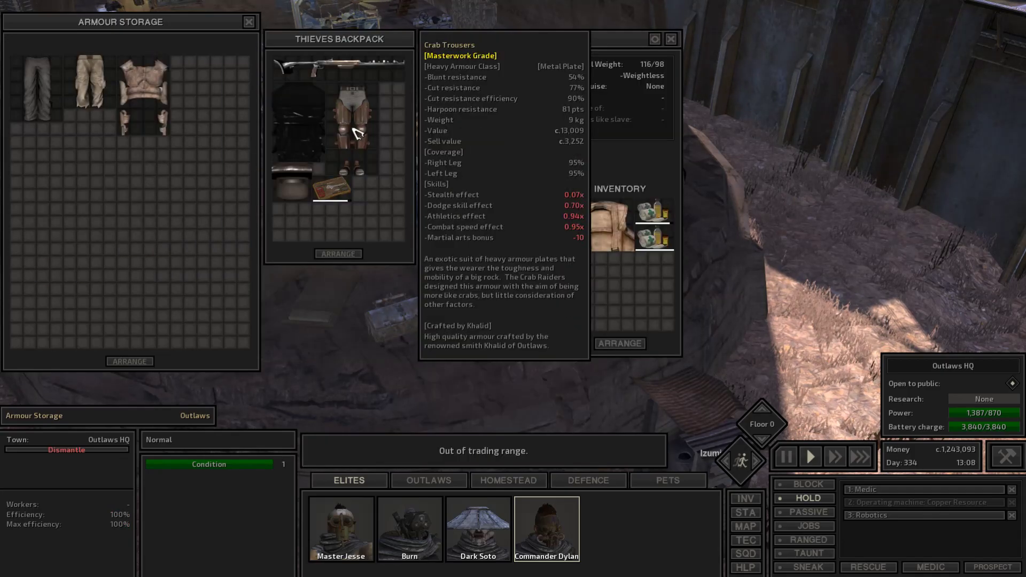
Close the armour storage and inventories and centre the view on Burn and the squad.
click(557, 402)
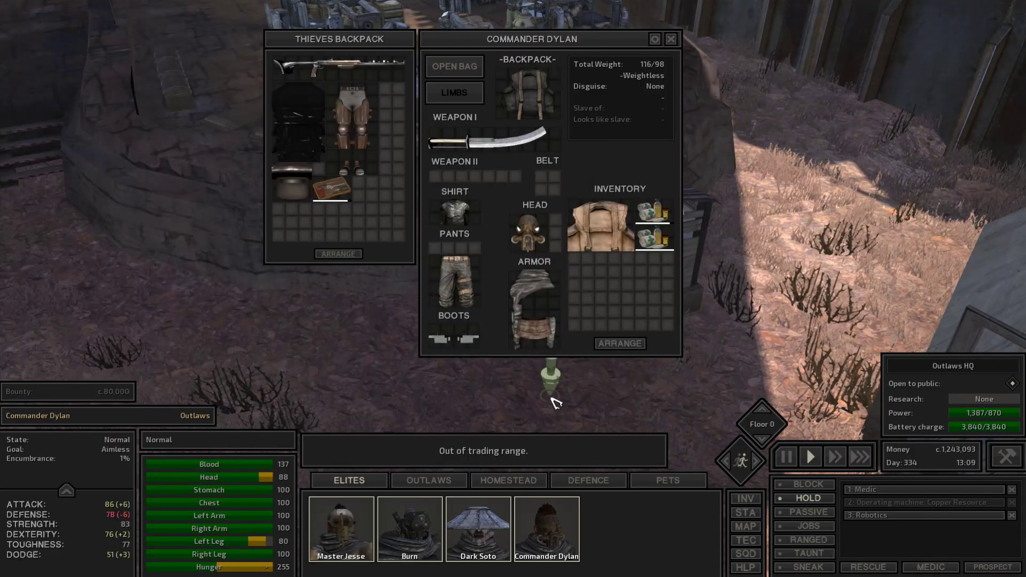
key(i)
double_click(409, 527)
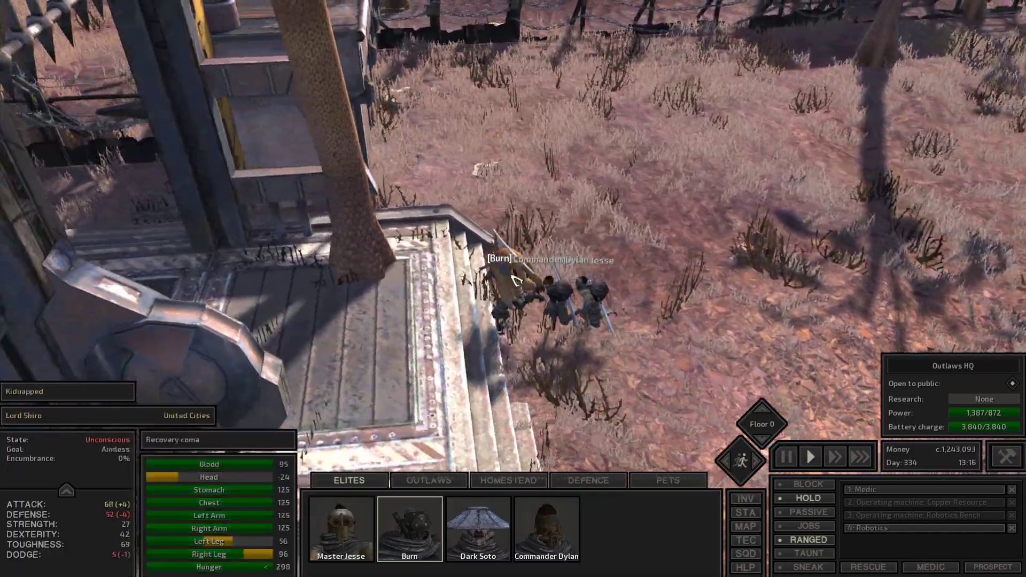
Select Burn inside the dome and check the kidnapped Lord Shiro he is carrying.
click(509, 271)
click(507, 300)
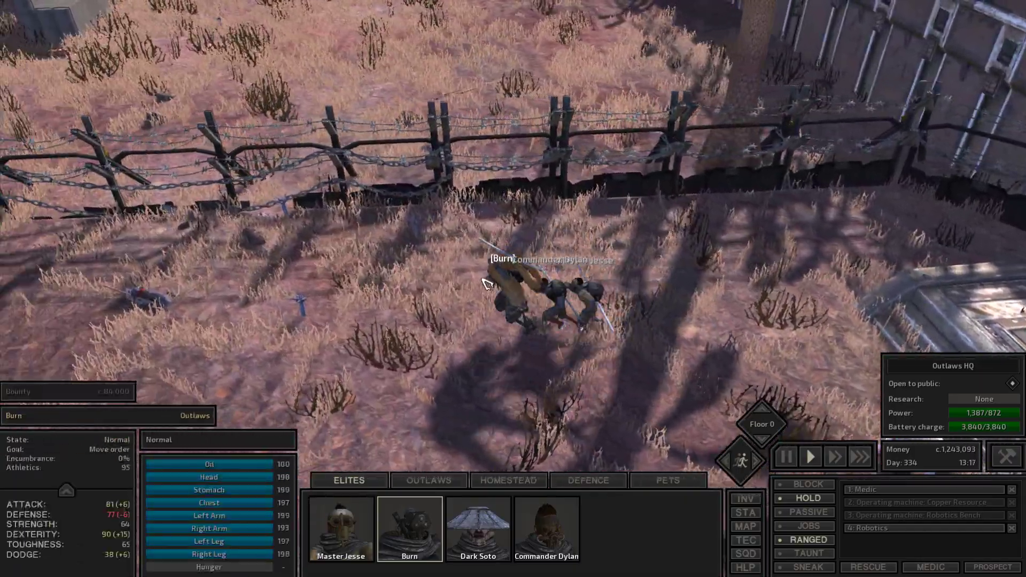
click(490, 281)
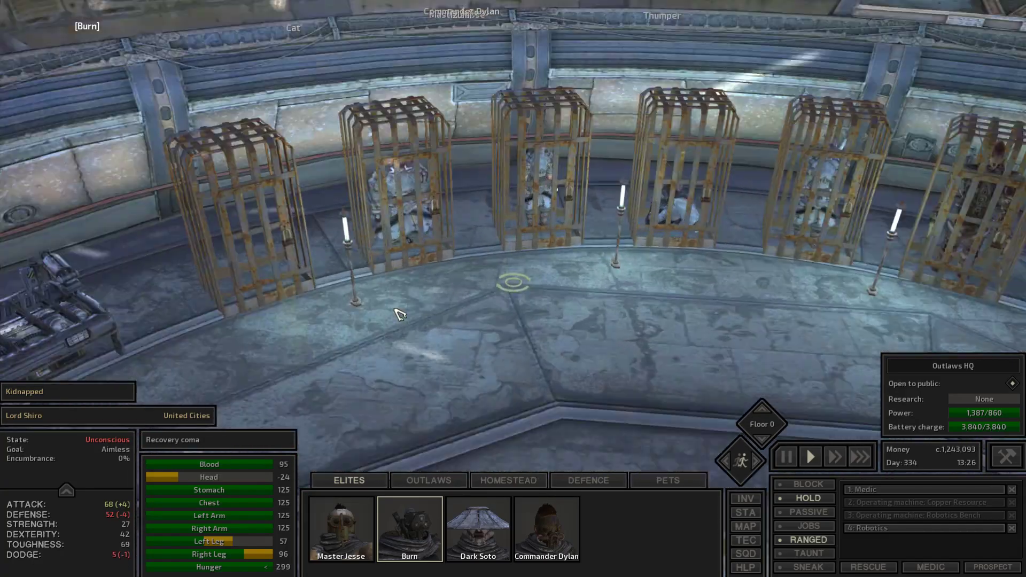
scroll(395, 312, up, 5)
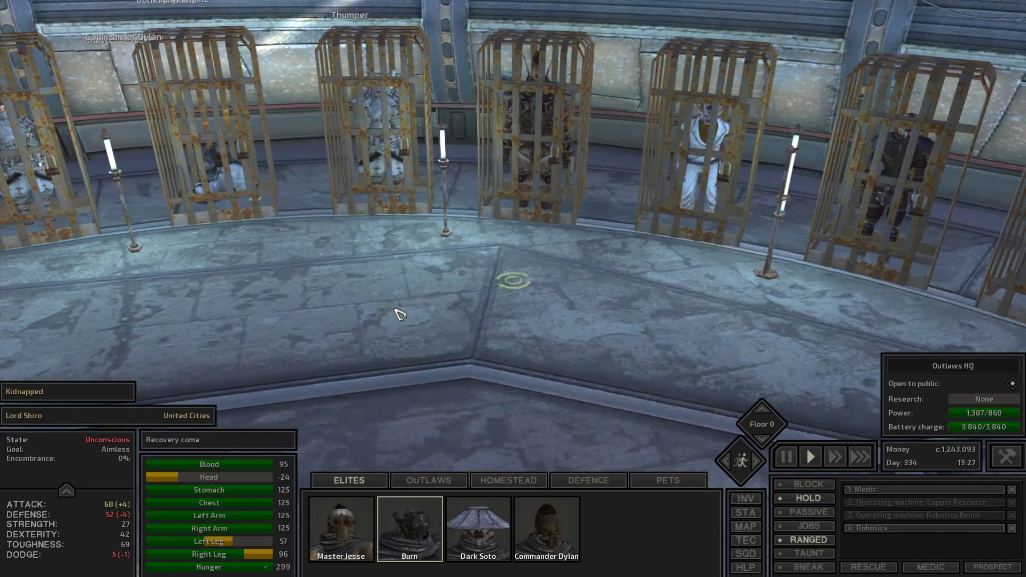
Face the cages and have Burn put Lord Shiro into an empty prisoner cage.
drag(395, 312, 397, 315)
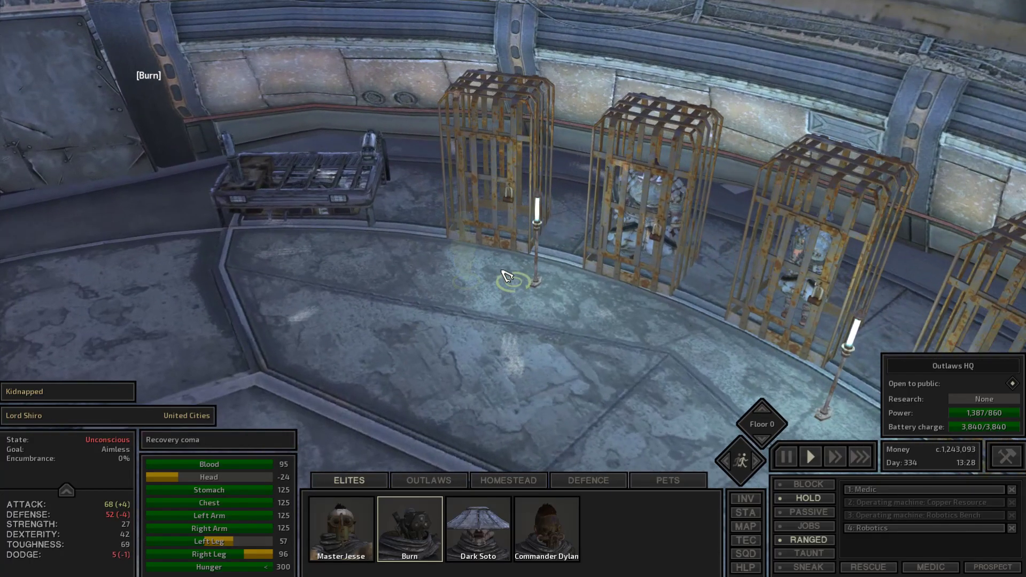
drag(473, 285, 461, 295)
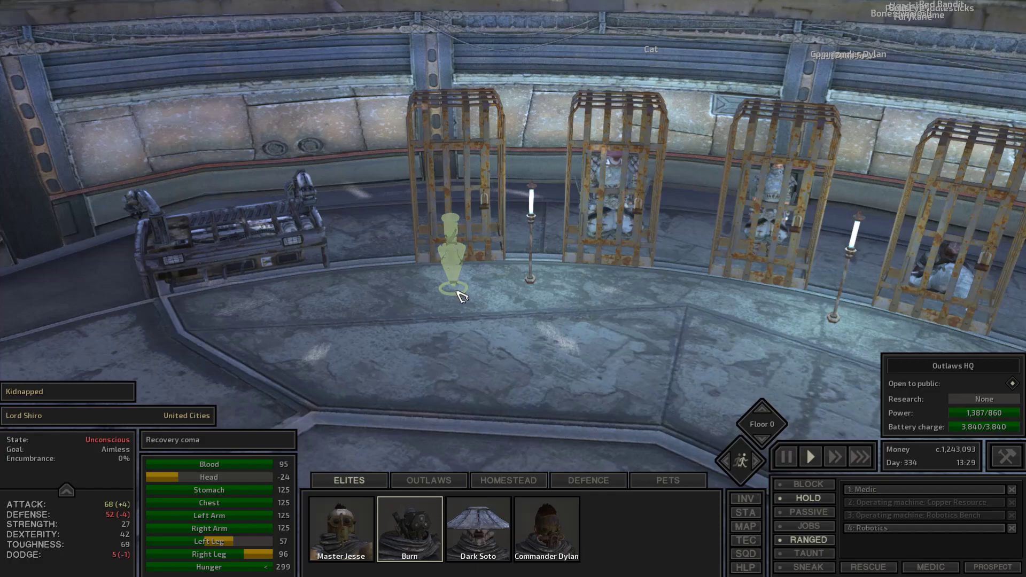
right_click(461, 295)
click(527, 288)
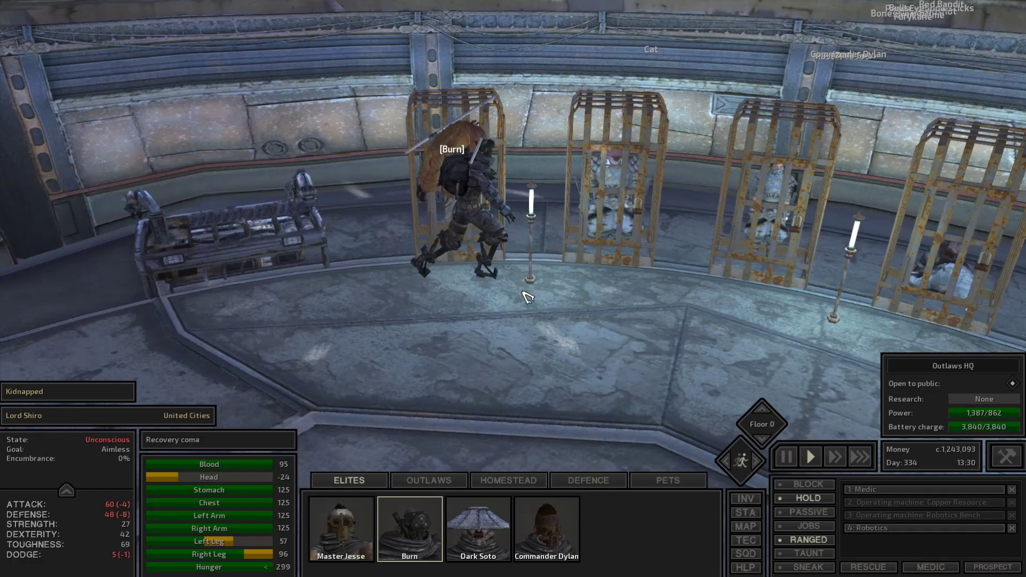
Loot all three stacks of cats from caged Lord Shiro's inventory and close the windows.
right_click(448, 232)
click(421, 258)
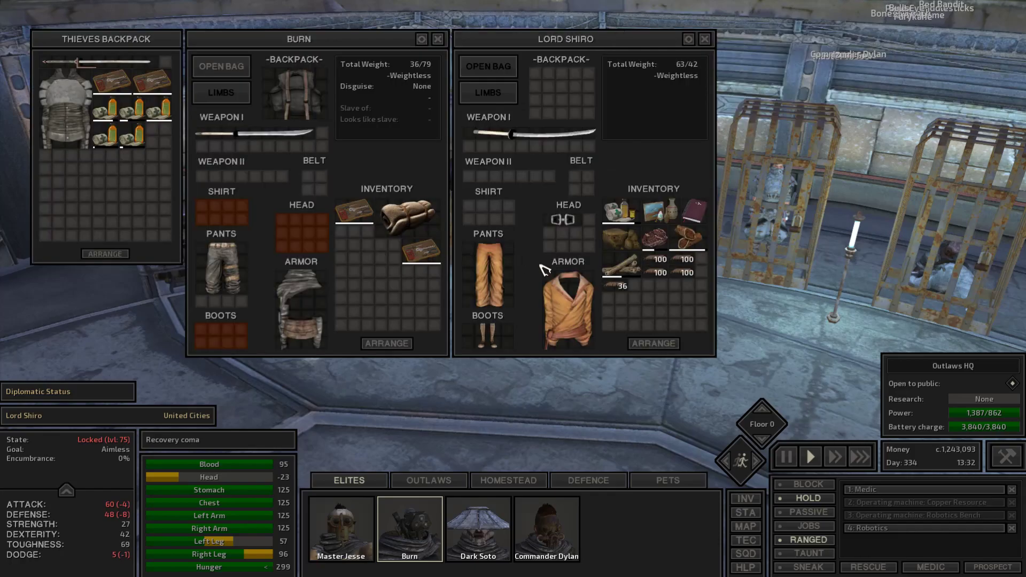
right_click(660, 260)
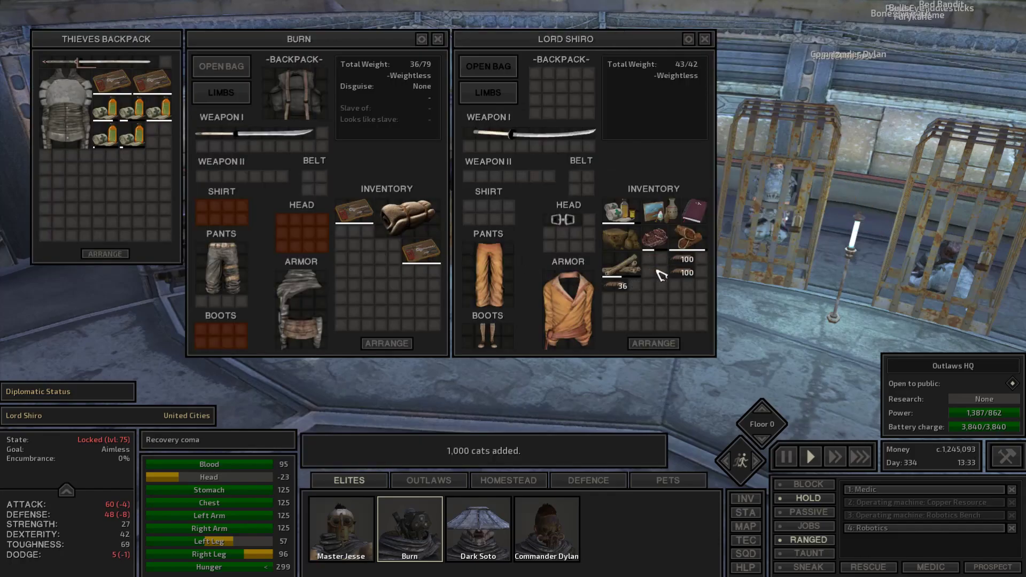
right_click(687, 259)
right_click(620, 291)
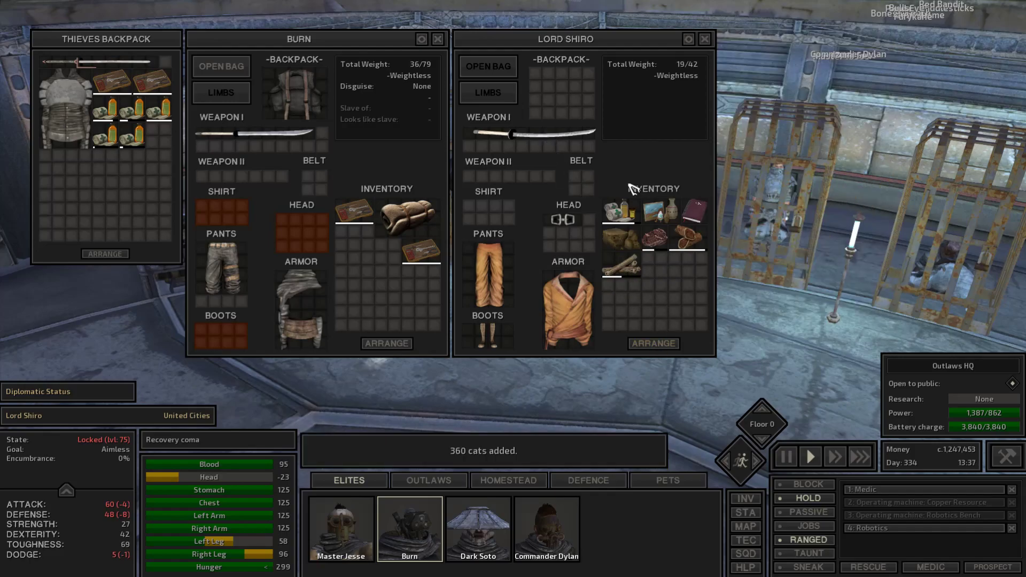
click(705, 38)
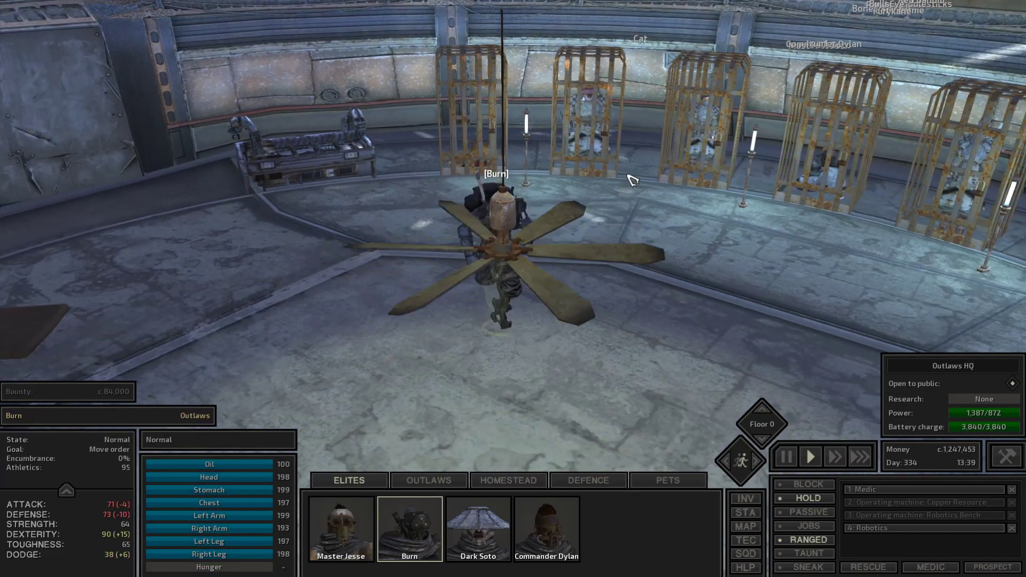
click(503, 233)
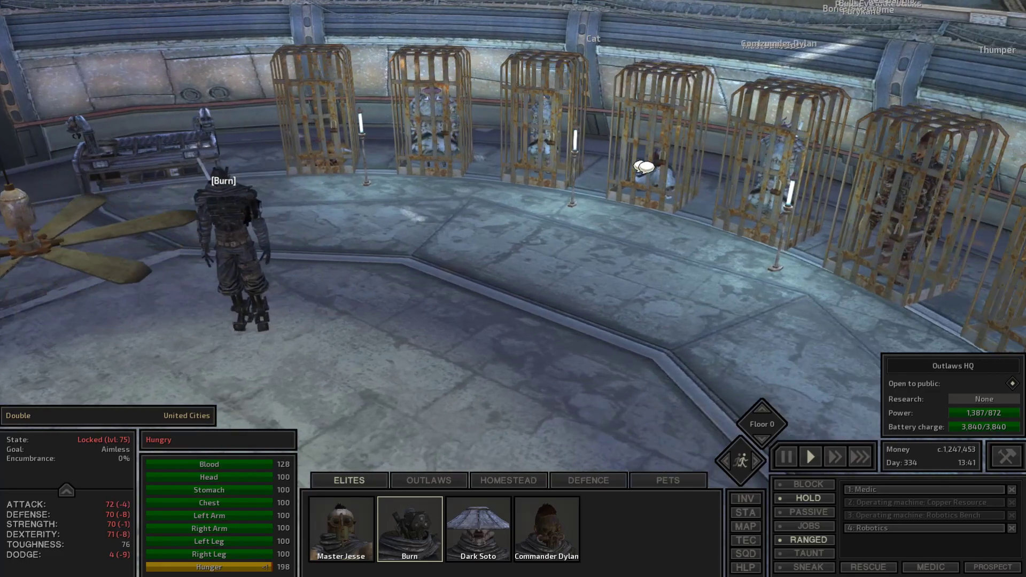
click(637, 178)
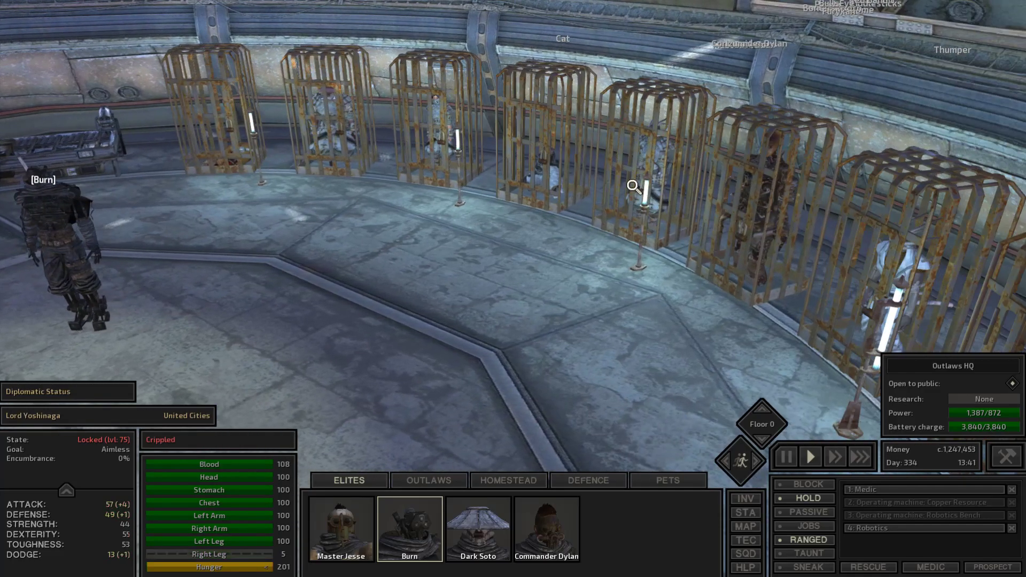
click(672, 236)
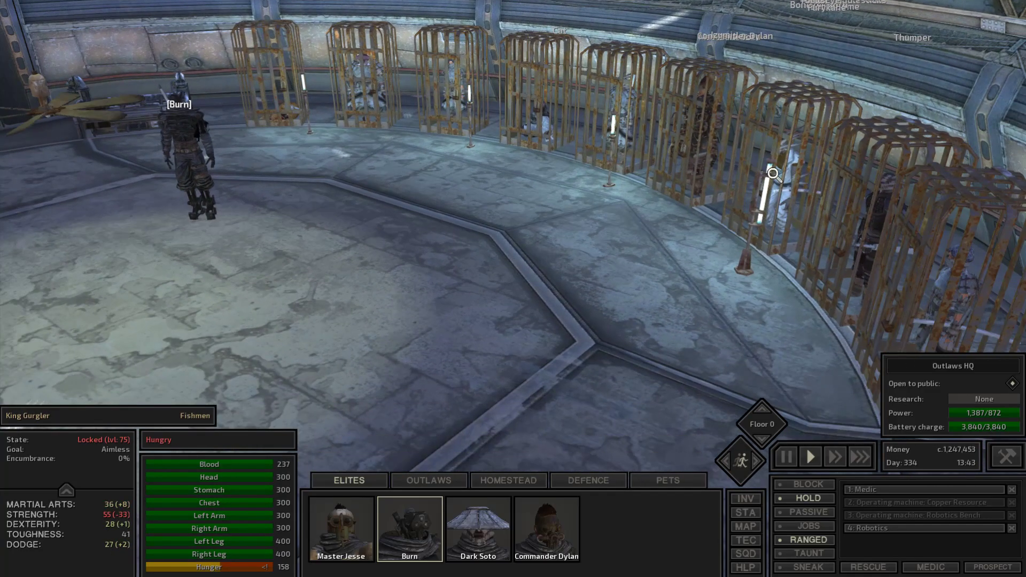
click(695, 169)
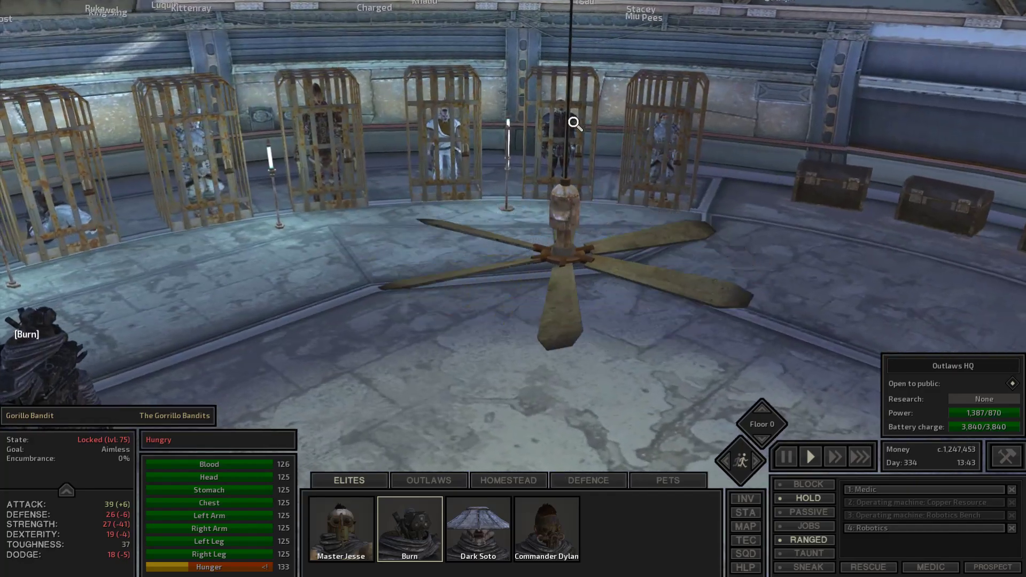
click(666, 148)
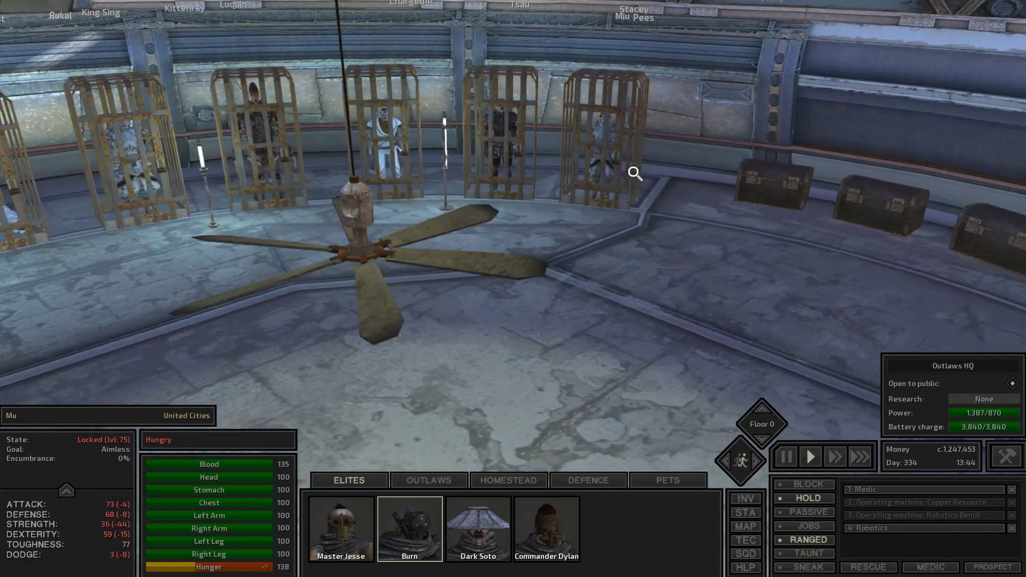
key(d)
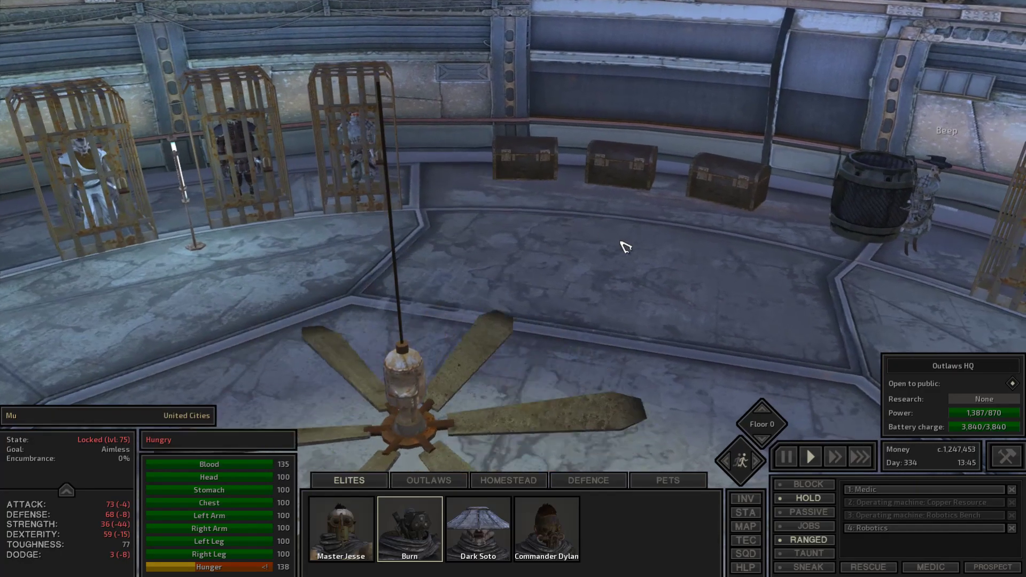
click(625, 247)
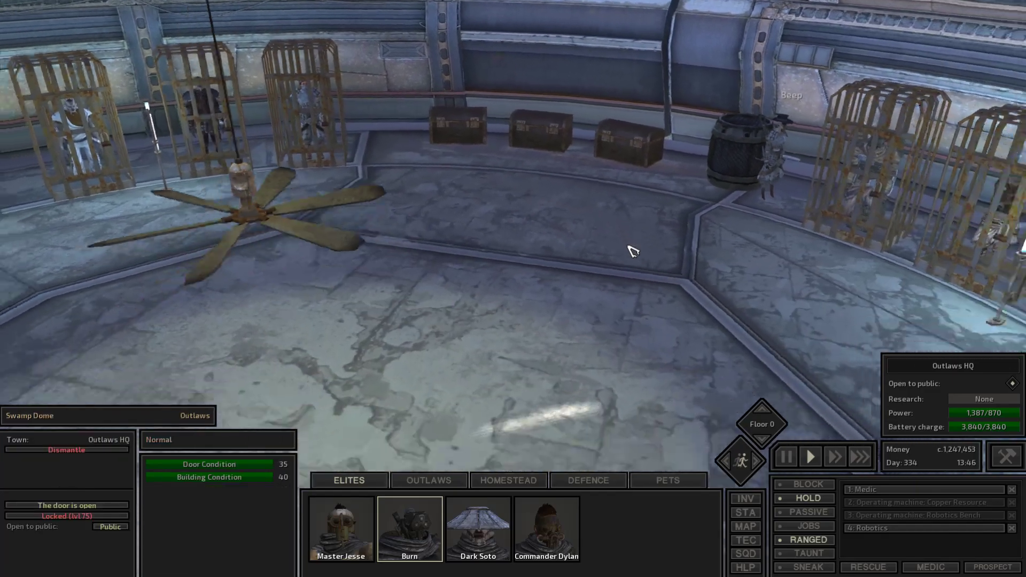
scroll(625, 247, down, 3)
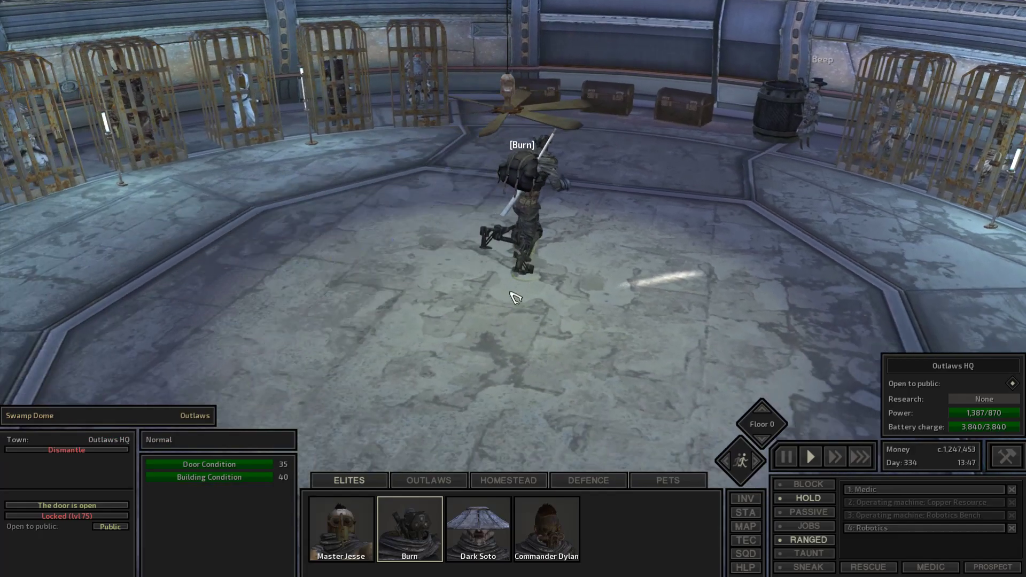
Send Burn to sleep in a bed, then check on Master Jesse, Dark Soto and Commander Dylan.
click(513, 225)
key(a)
right_click(438, 279)
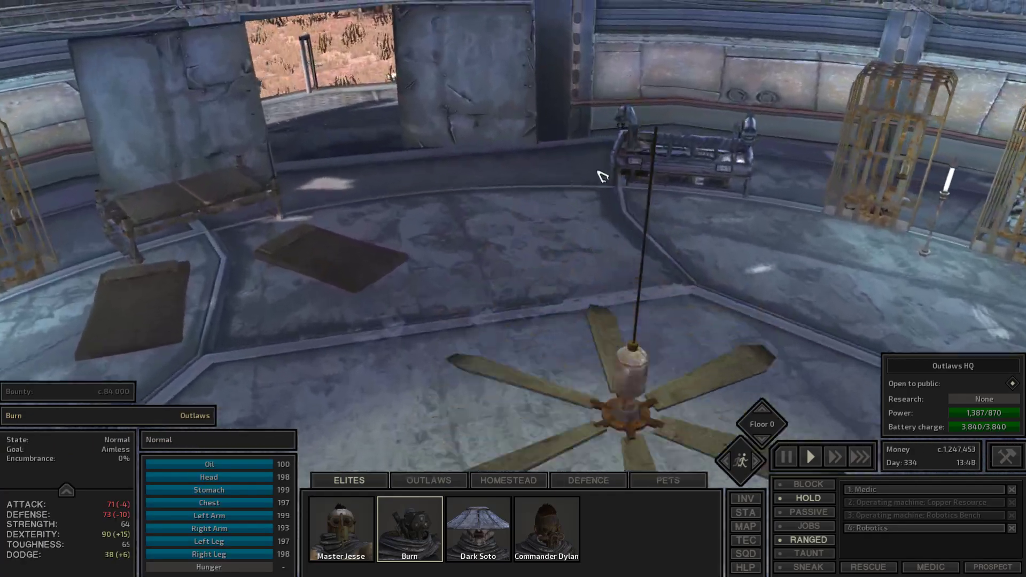
click(341, 529)
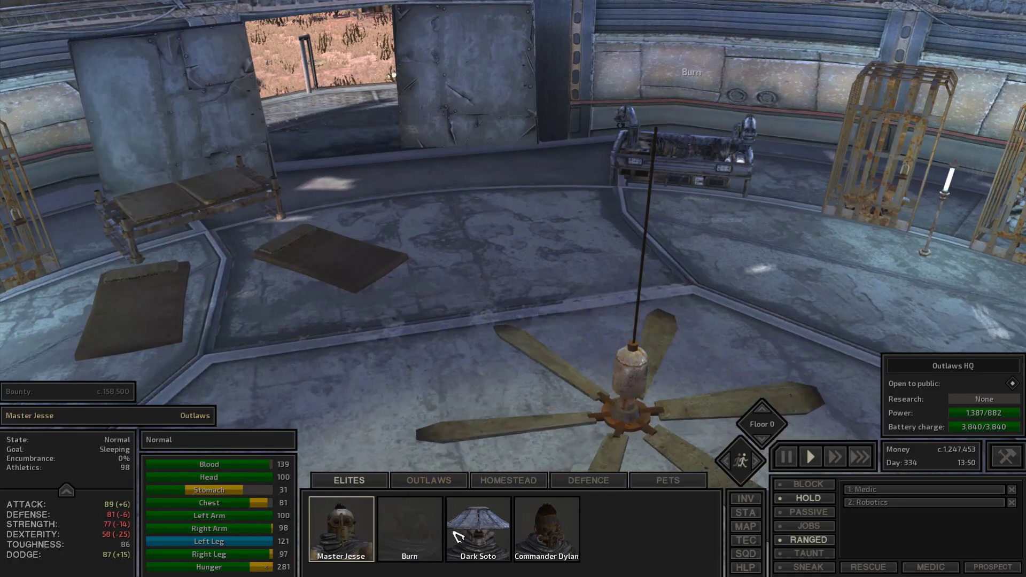
click(478, 530)
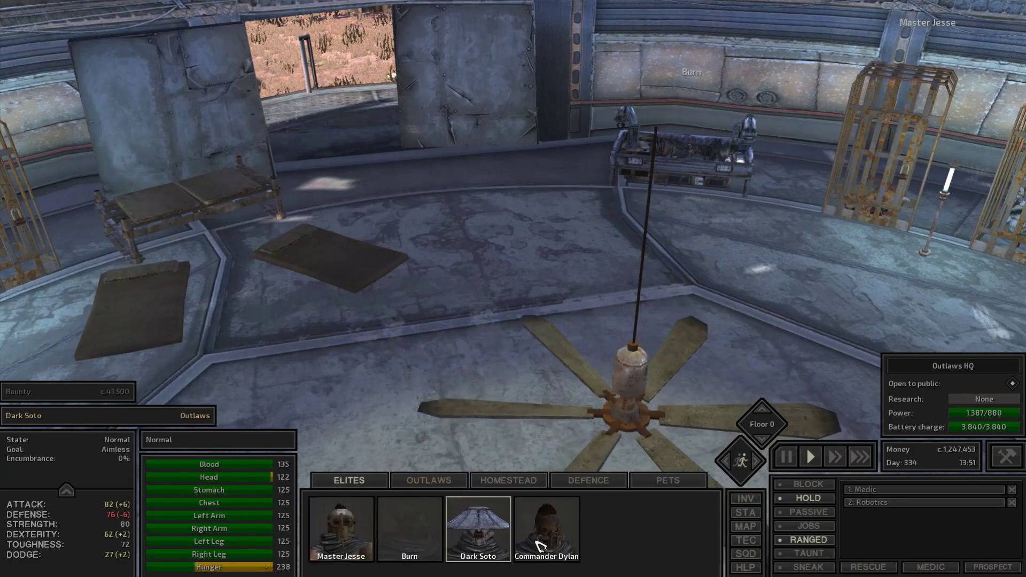
click(546, 529)
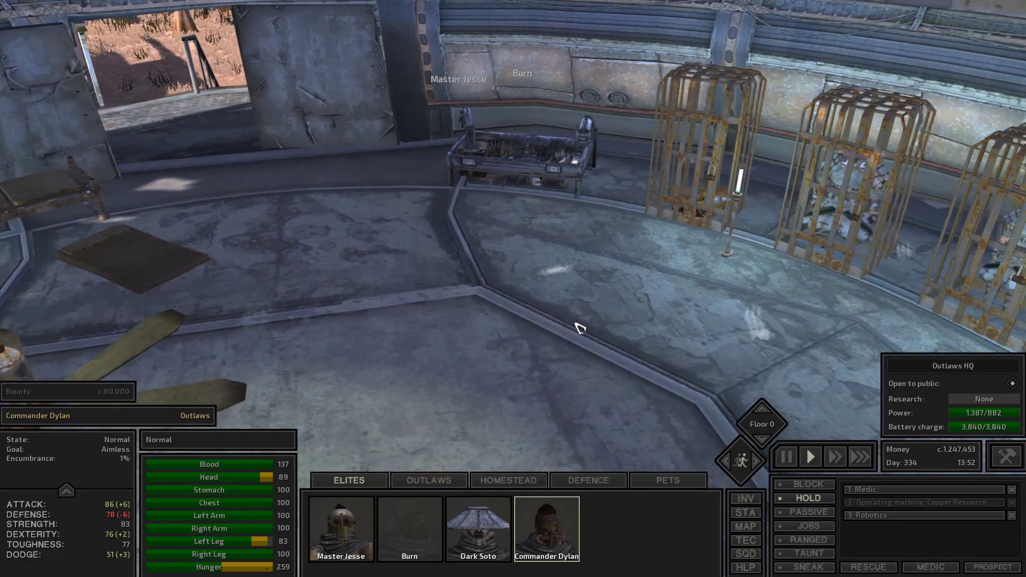
Inspect the caged prisoners Lord Yoshinaga and Skinner, turning toward the chests and barrel.
click(514, 306)
key(w)
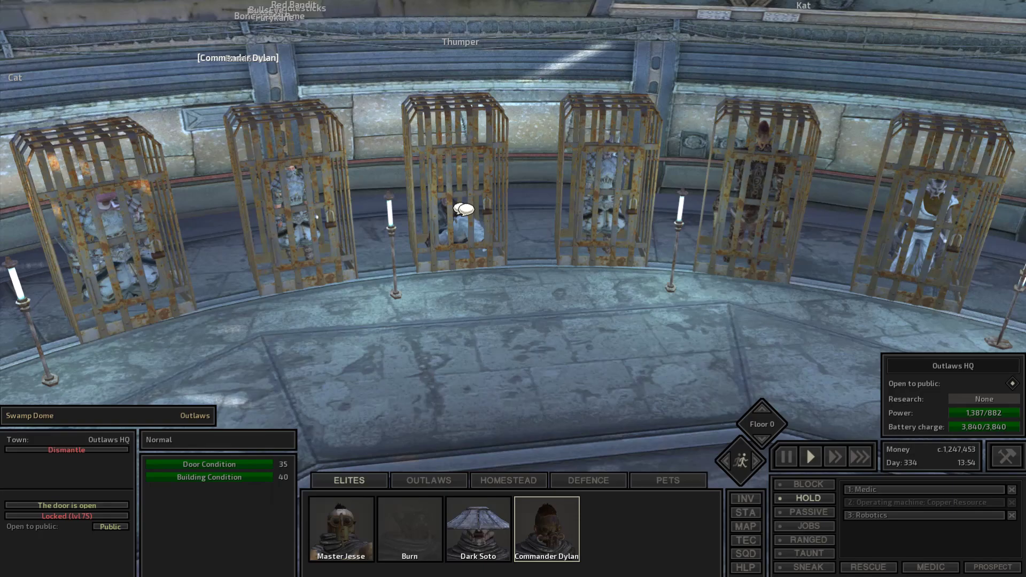
click(463, 209)
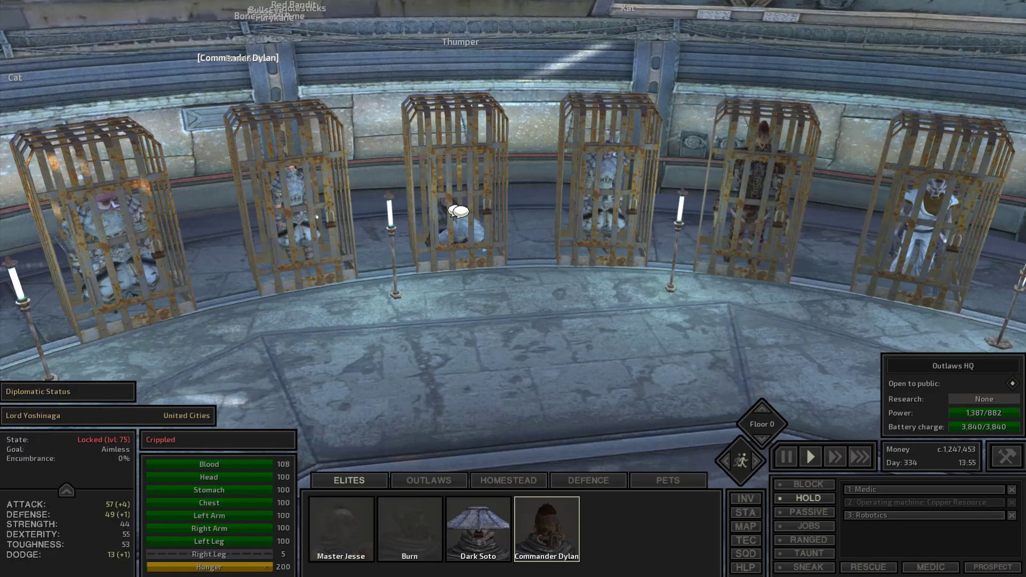
key(a)
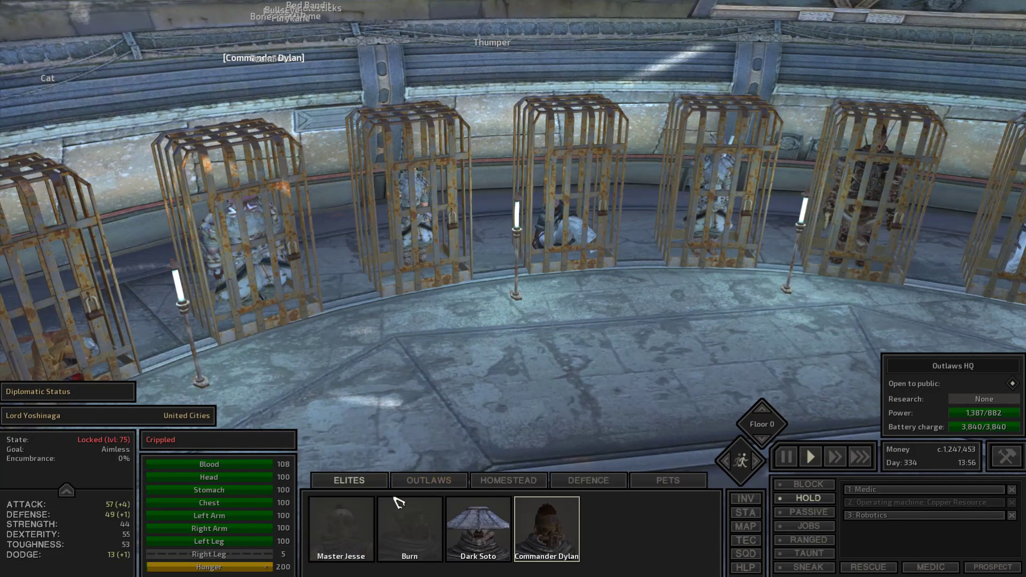
click(478, 529)
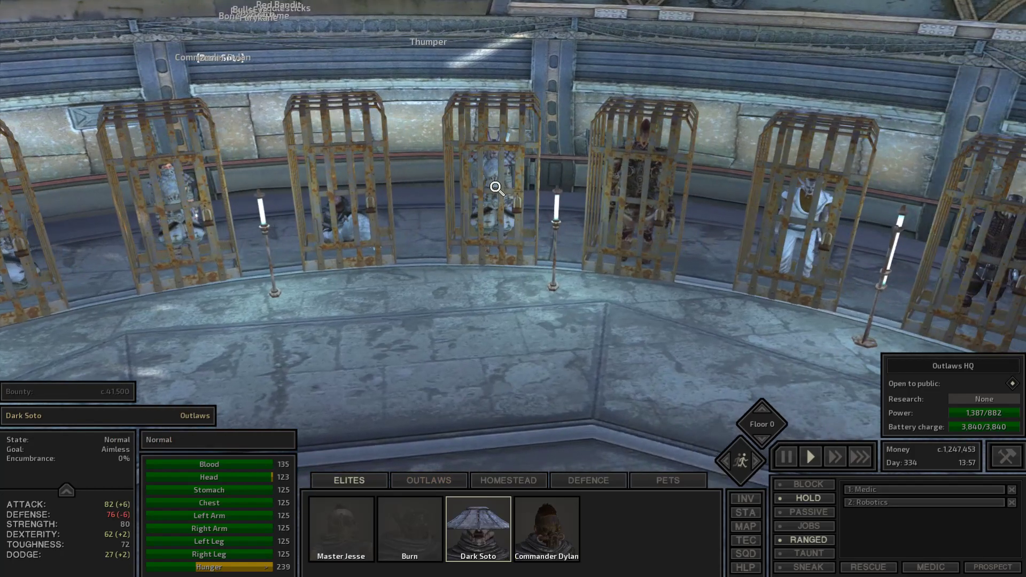
click(493, 187)
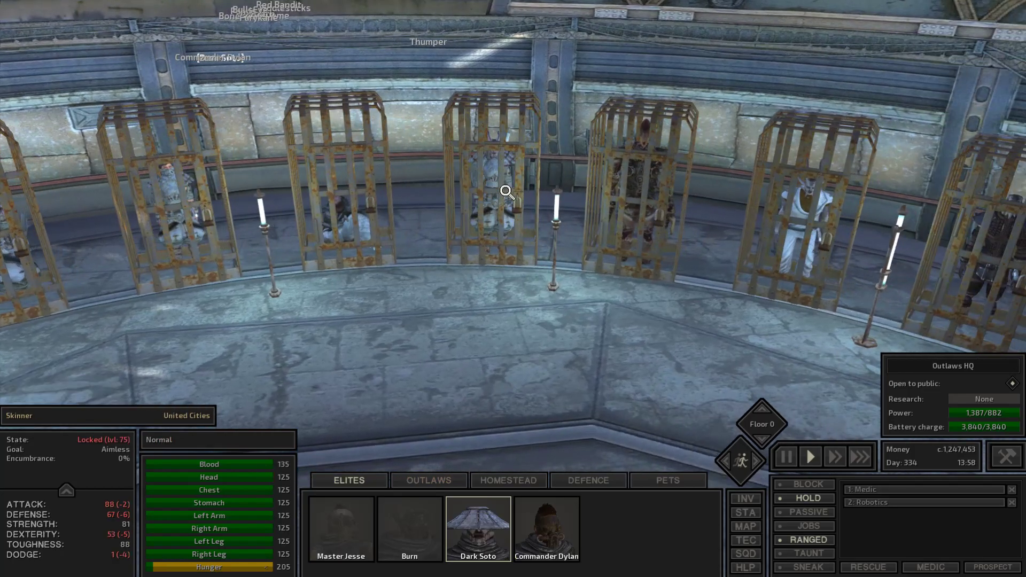
key(Right)
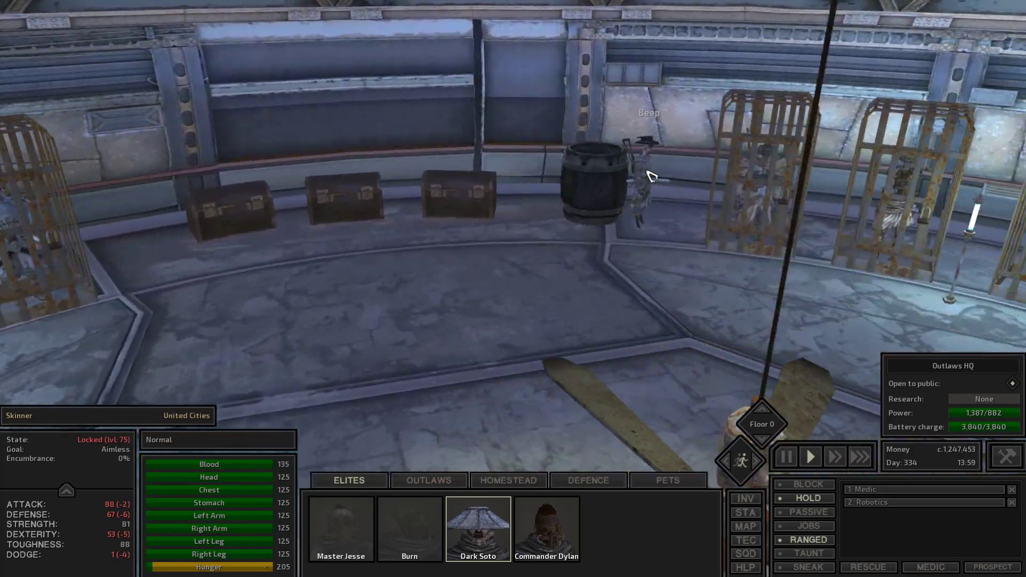
Move the rice bowl stacks from the food storage chest into Beep's inventory.
click(651, 175)
key(i)
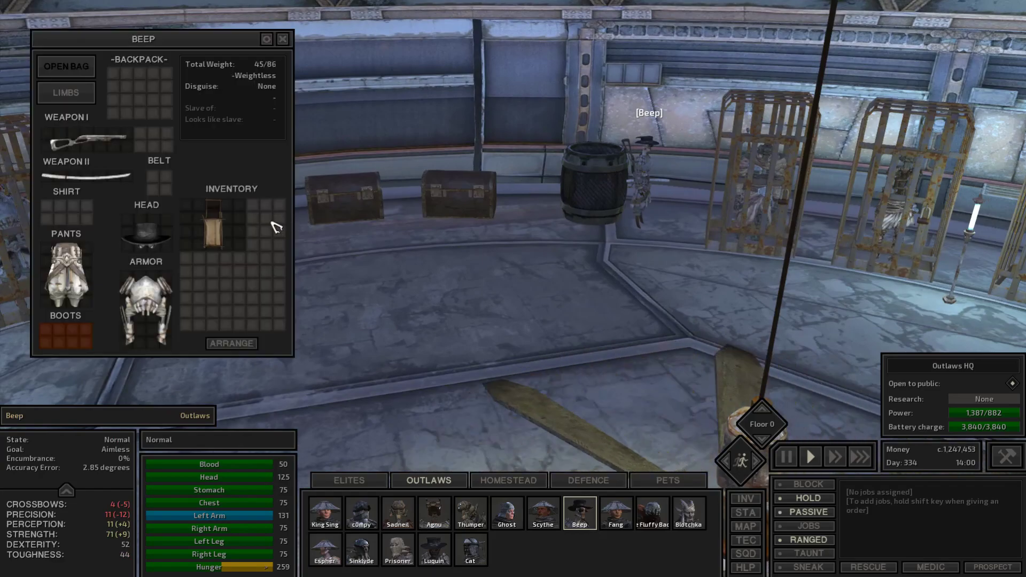
key(i)
key(i)
click(233, 231)
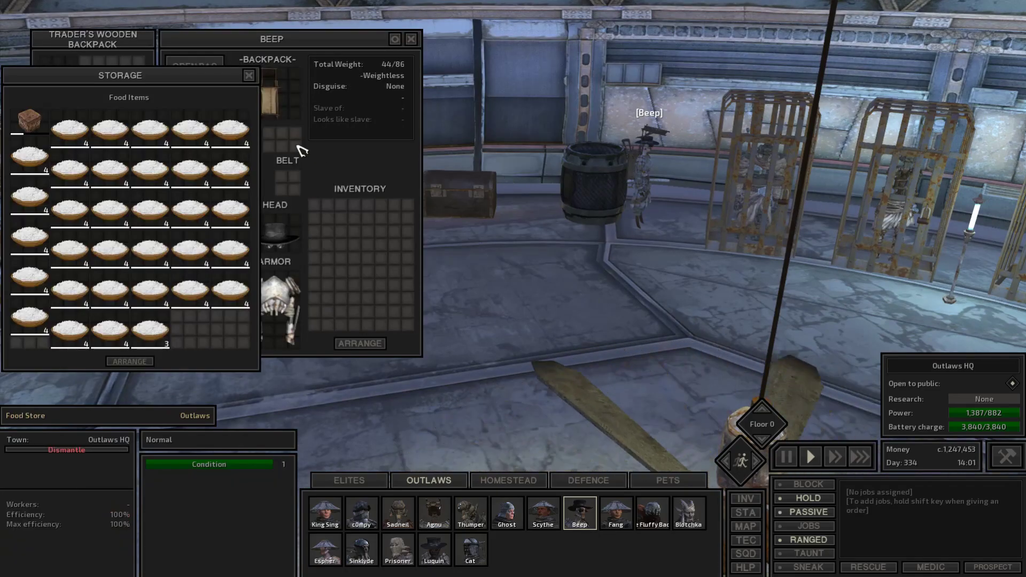
right_click(231, 170)
right_click(231, 210)
right_click(231, 250)
right_click(231, 291)
right_click(190, 290)
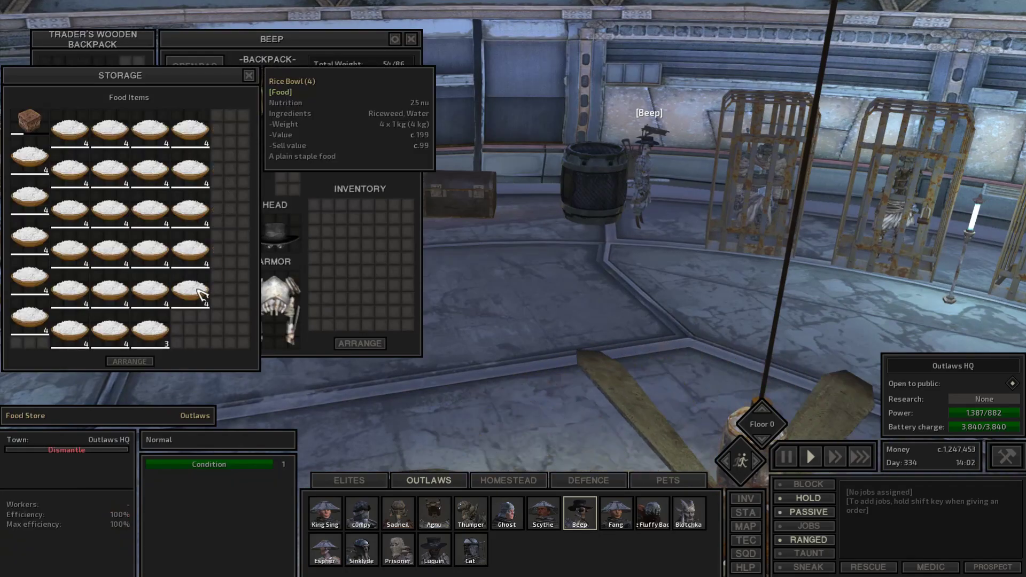
right_click(149, 331)
right_click(110, 331)
right_click(70, 331)
right_click(30, 331)
right_click(150, 290)
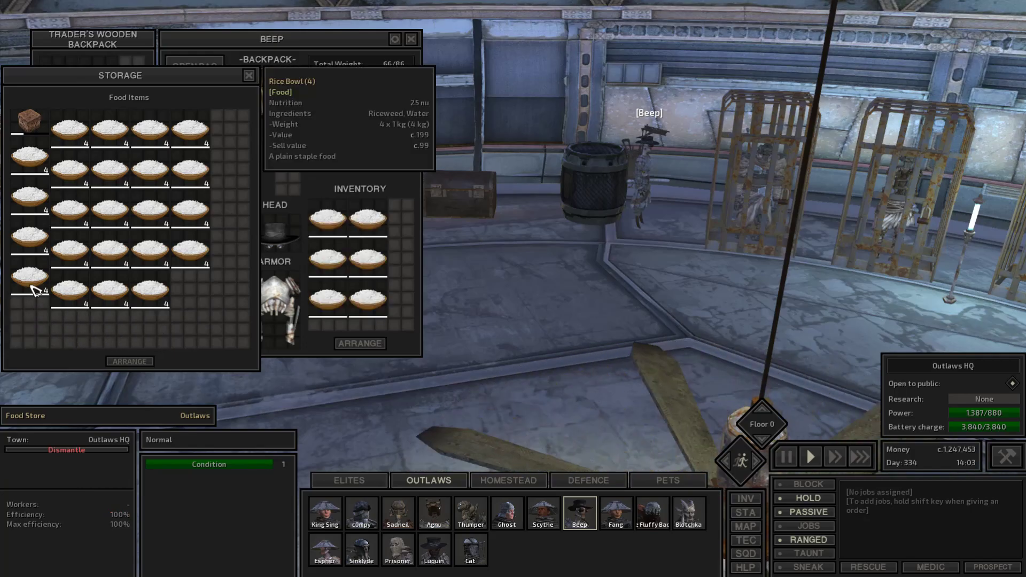
right_click(30, 291)
right_click(37, 229)
Close the inventory and food storage windows and turn toward the prisoner cages.
key(i)
key(Escape)
click(305, 140)
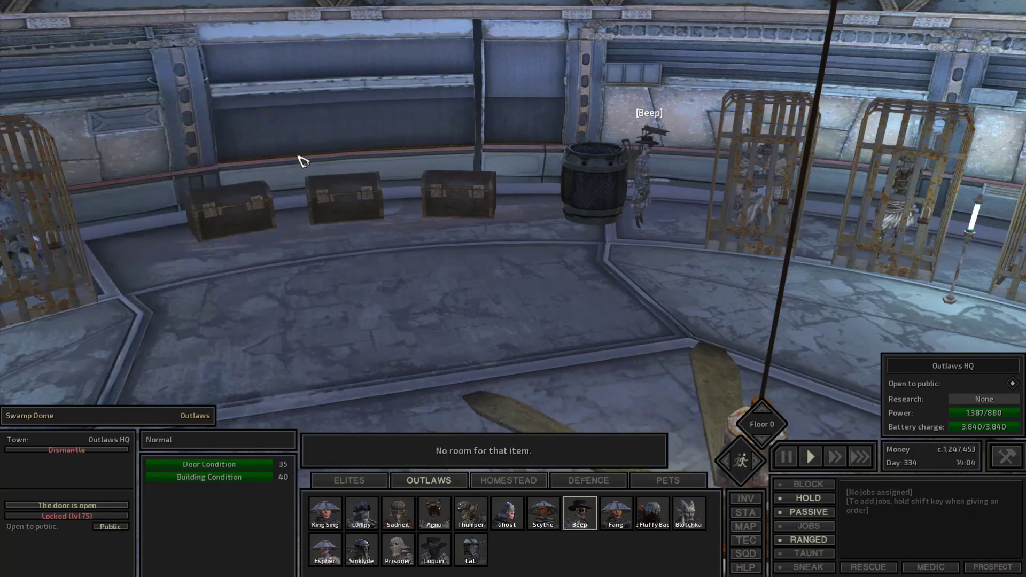
mouse_move(304, 141)
mouse_down()
mouse_move(221, 290)
mouse_move(401, 240)
mouse_up()
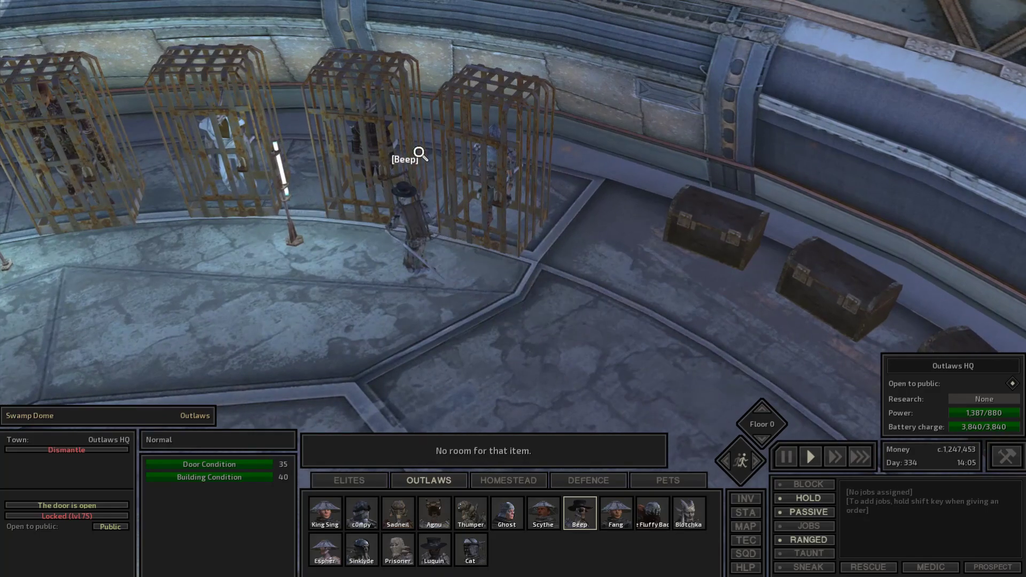
Hand rice bowls from Beep's backpack to the first three caged prisoners via LOOT.
right_click(433, 265)
click(435, 173)
right_click(369, 220)
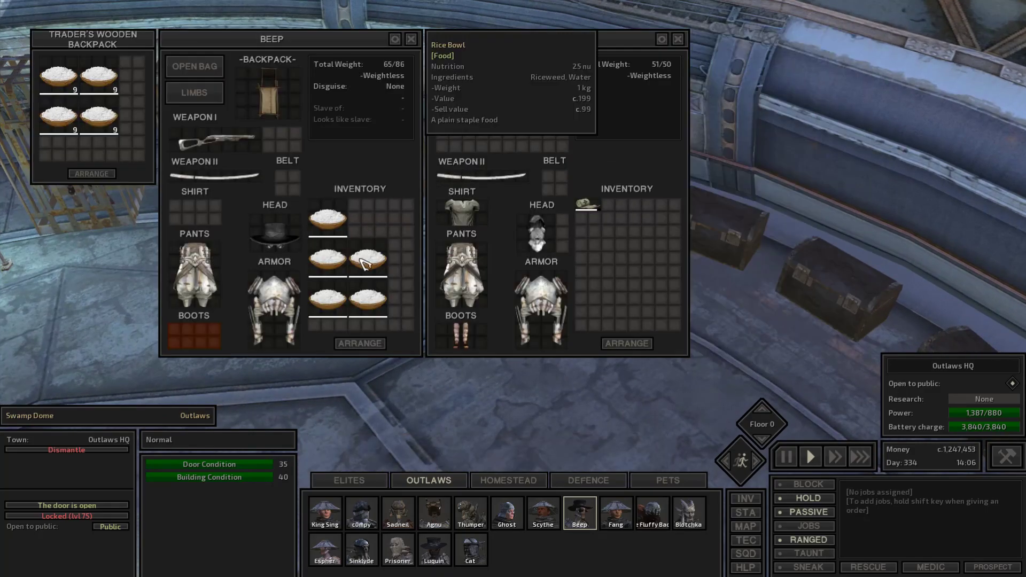
right_click(361, 260)
key(i)
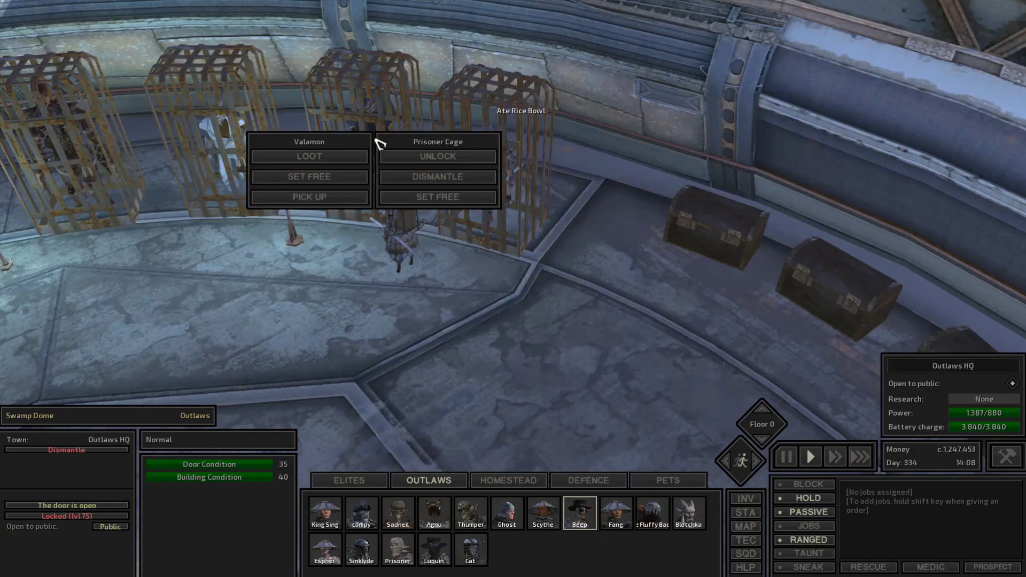
click(310, 157)
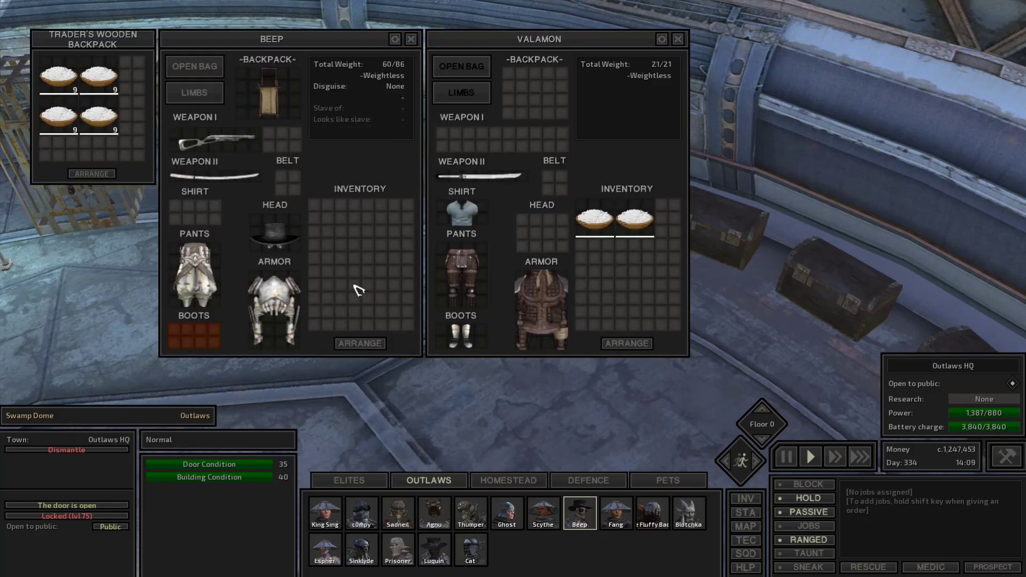
right_click(98, 118)
key(i)
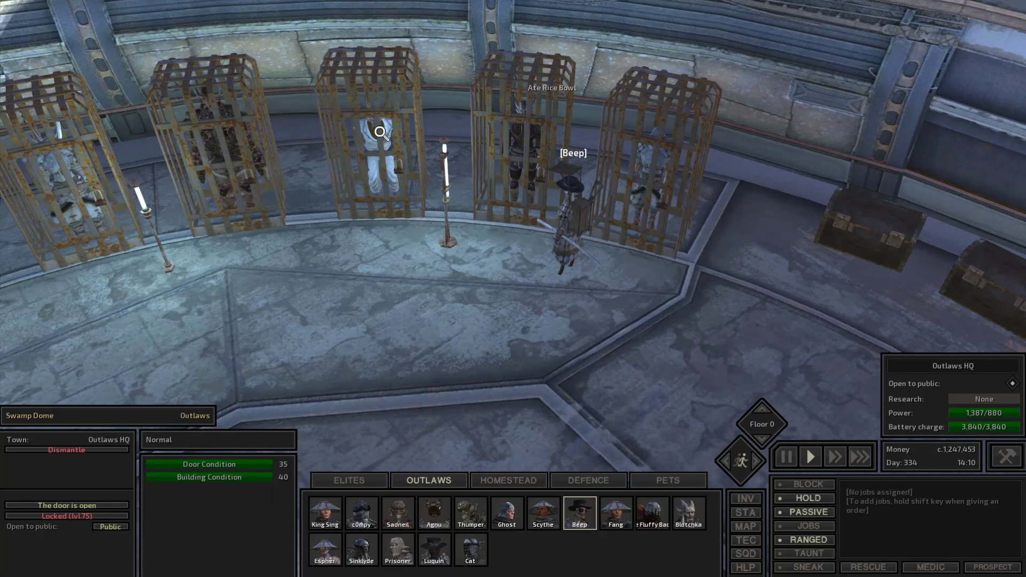
right_click(313, 145)
click(321, 164)
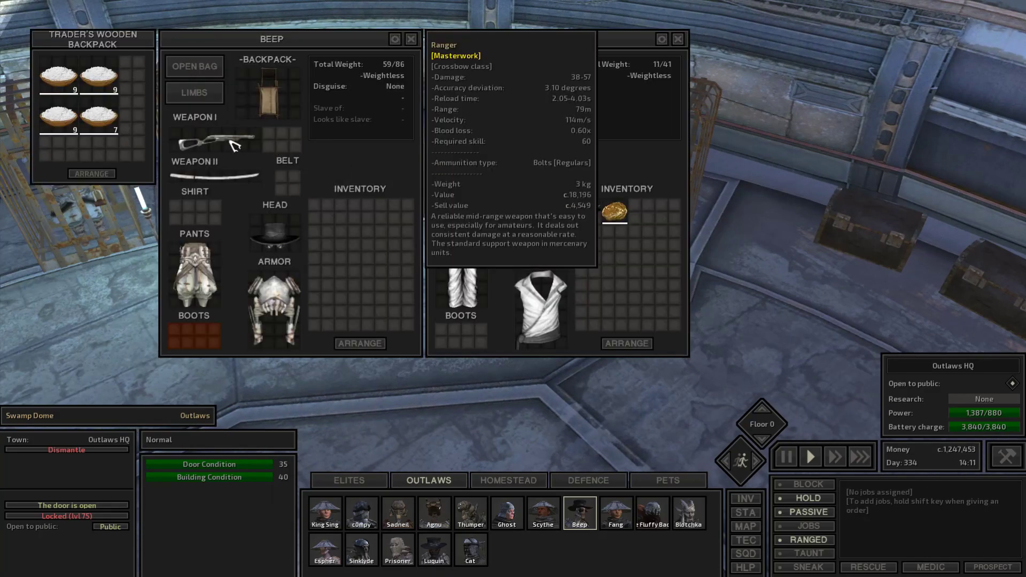
right_click(110, 121)
key(i)
Feed the next three caged prisoners a rice bowl each the same way.
right_click(232, 157)
click(161, 186)
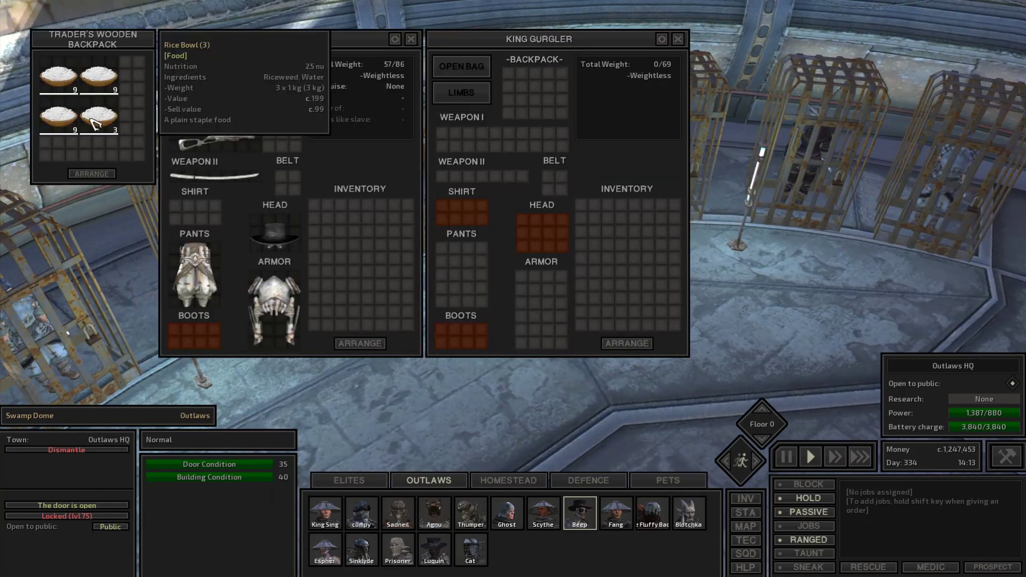
right_click(96, 121)
key(i)
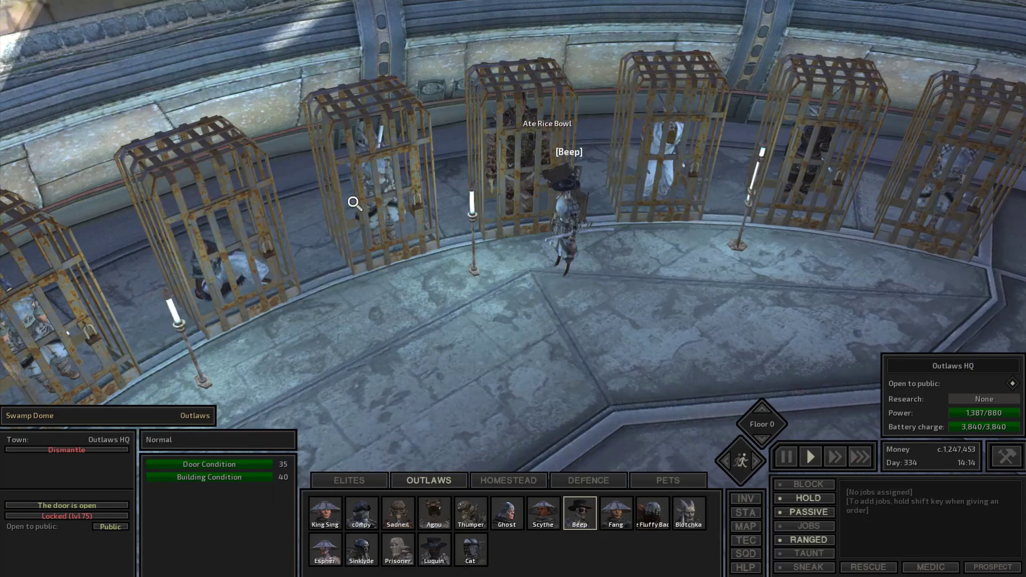
right_click(353, 203)
click(365, 217)
right_click(104, 90)
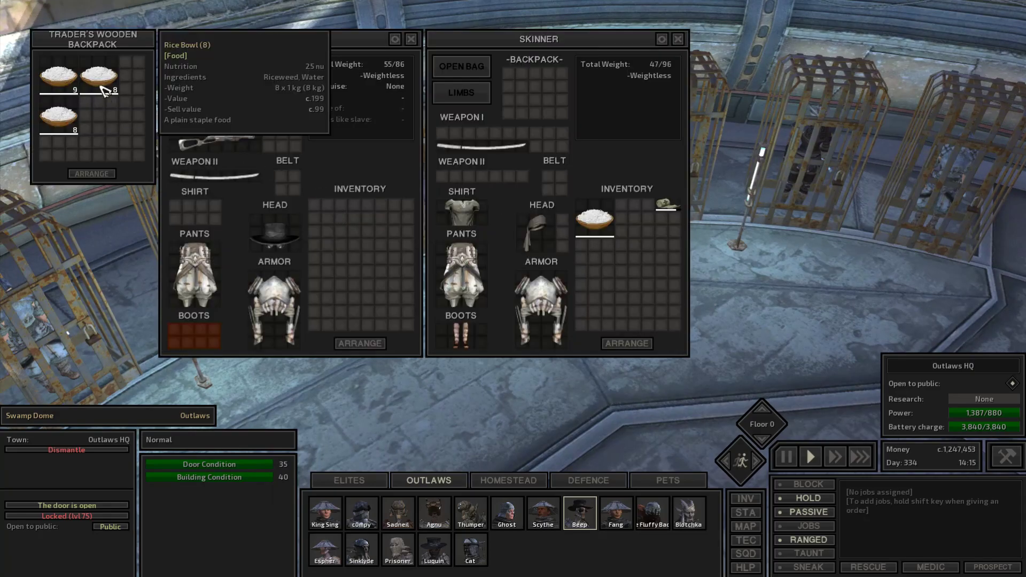
key(i)
right_click(217, 257)
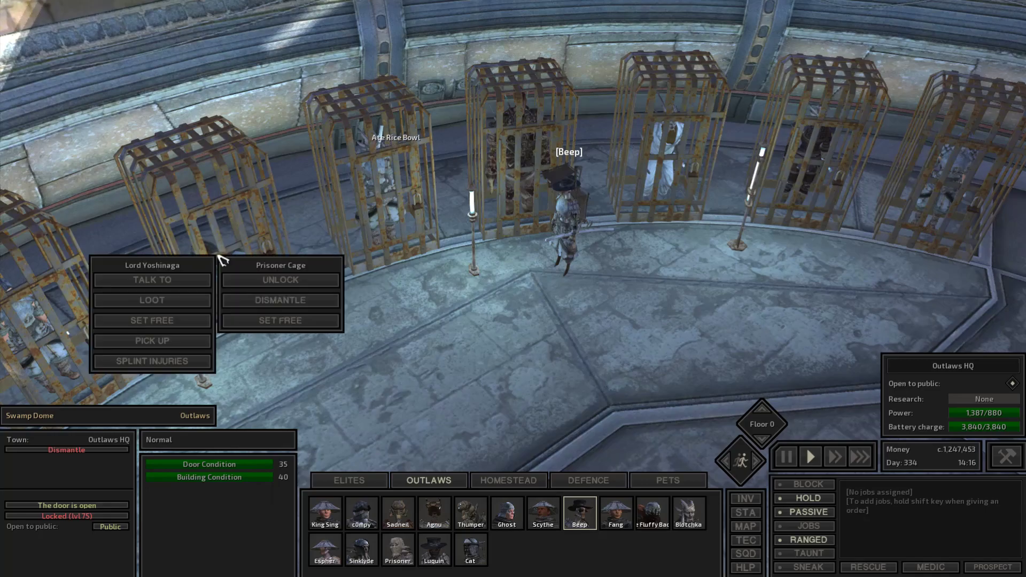
click(178, 298)
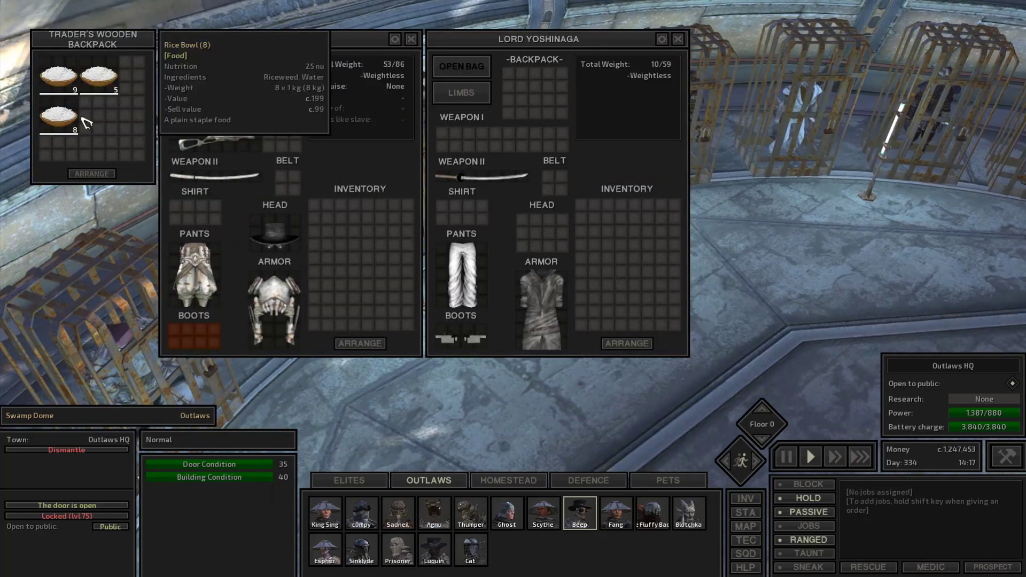
right_click(71, 122)
right_click(71, 122)
key(i)
Give rice bowls to the last three prisoners, including Double, Eyegore and Lord Shiro, and close the inventories.
right_click(285, 217)
click(218, 266)
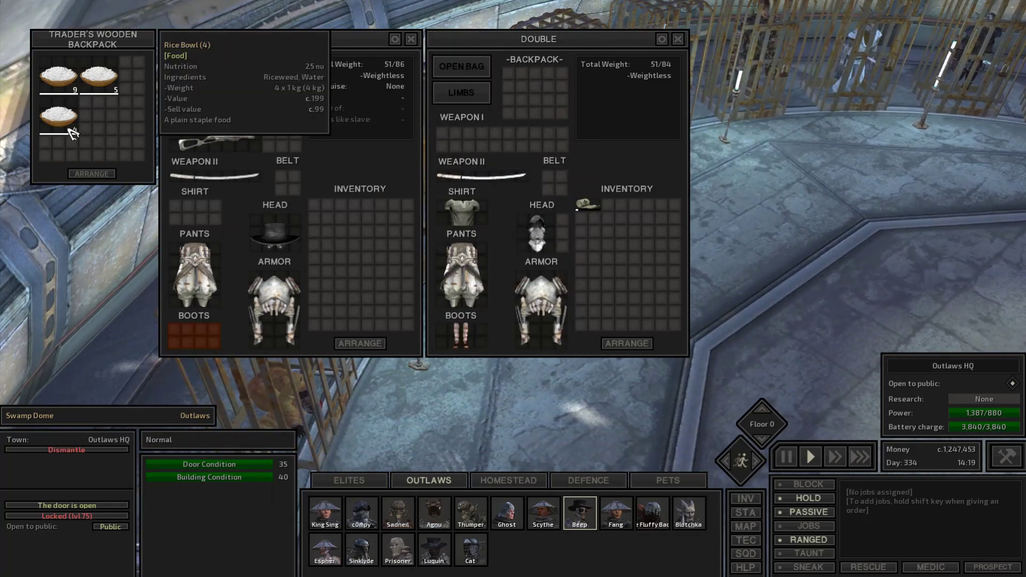
right_click(58, 119)
right_click(58, 120)
key(i)
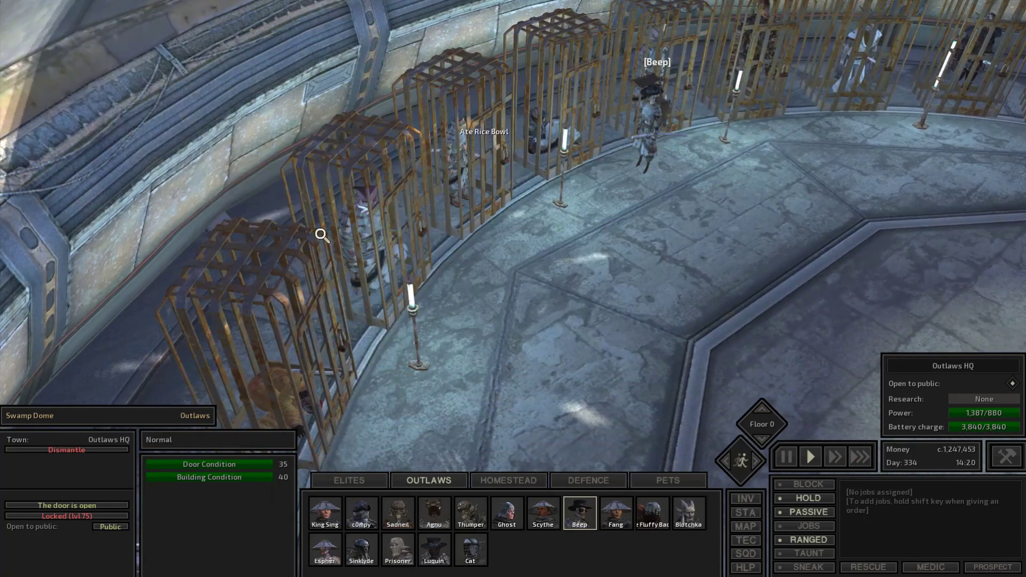
right_click(320, 234)
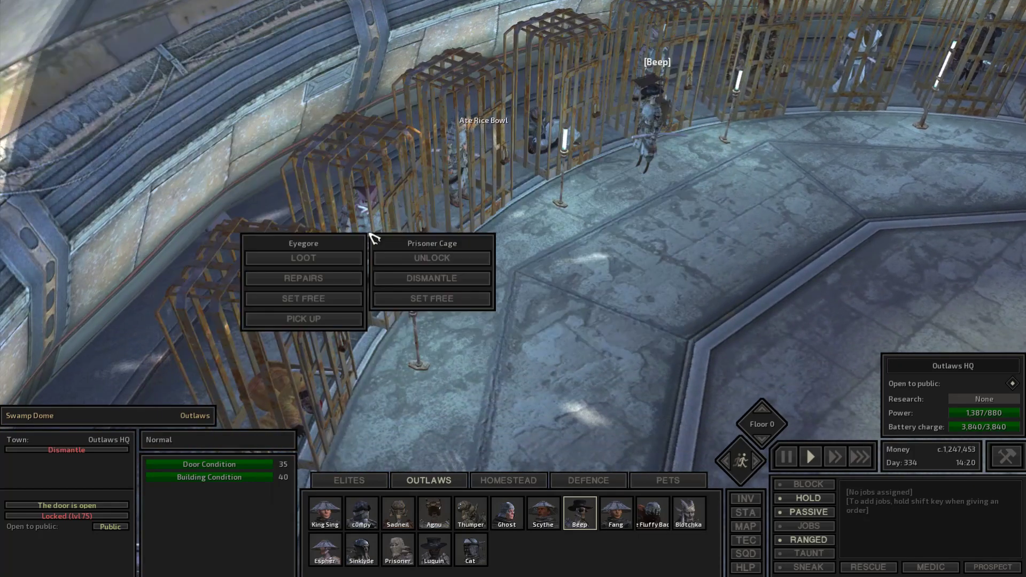
click(337, 258)
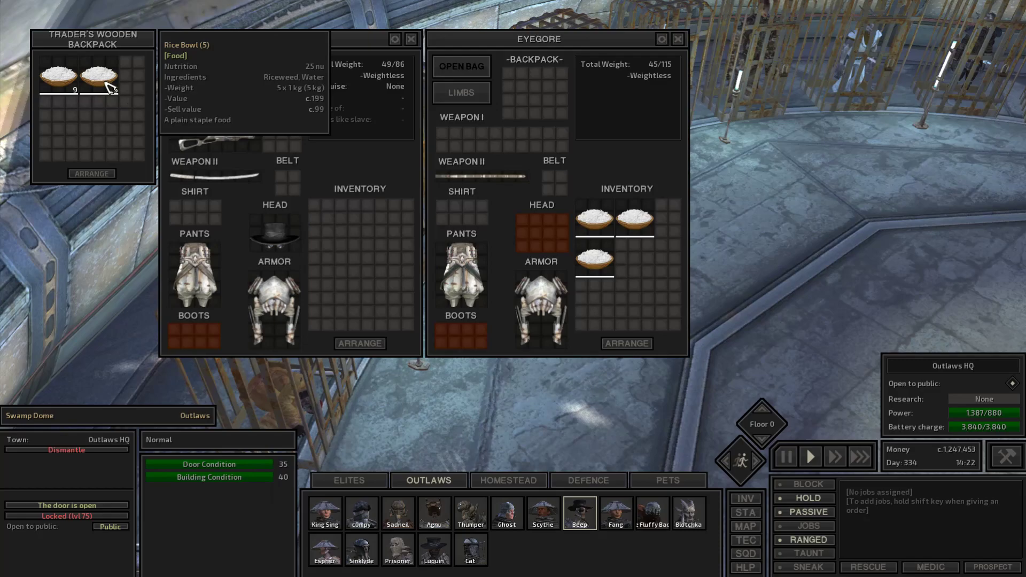
right_click(100, 78)
right_click(100, 78)
right_click(100, 77)
key(i)
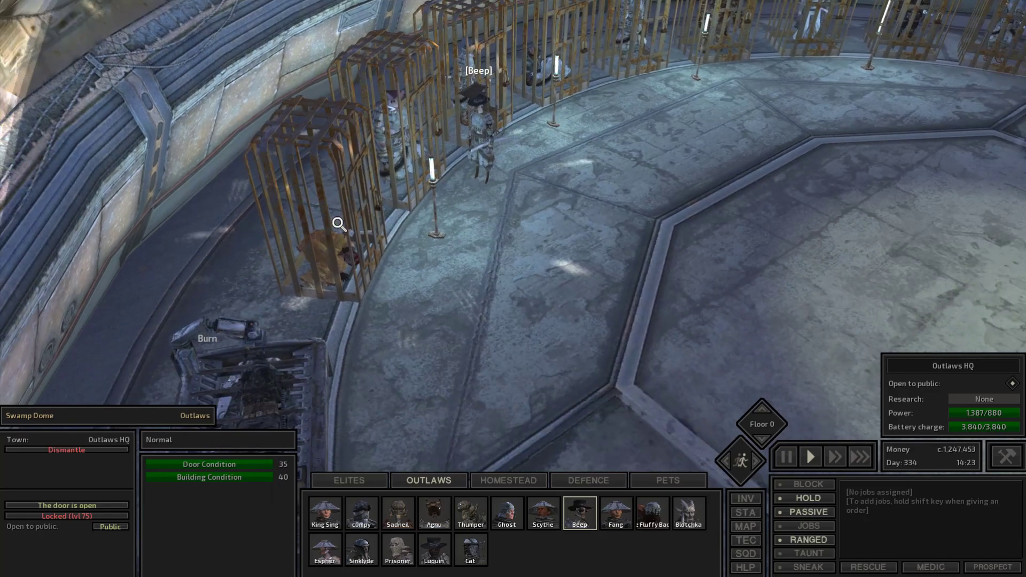
right_click(304, 220)
click(317, 255)
right_click(61, 77)
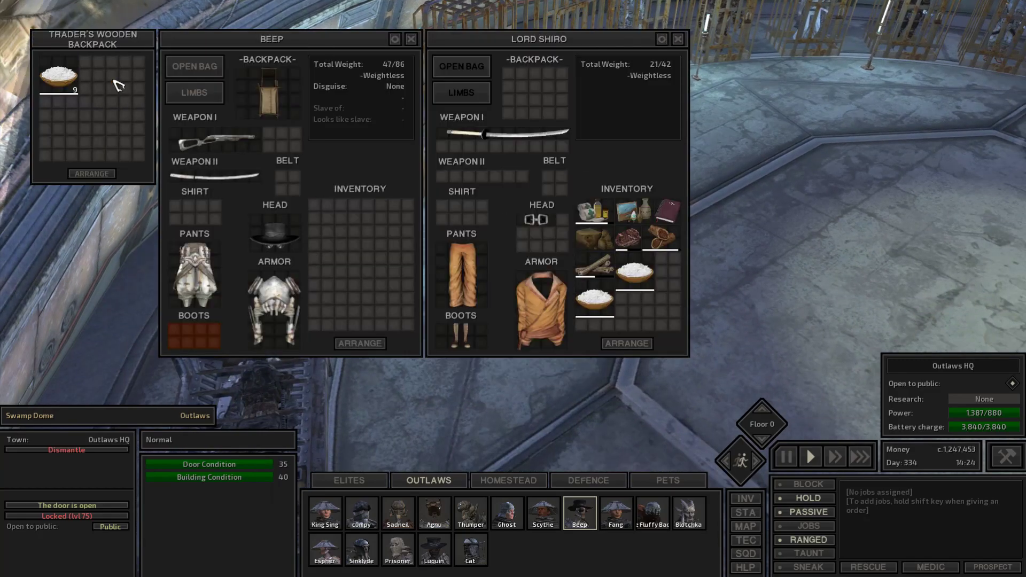
right_click(60, 78)
key(i)
mouse_move(102, 97)
mouse_down()
mouse_move(324, 301)
mouse_move(336, 298)
mouse_up()
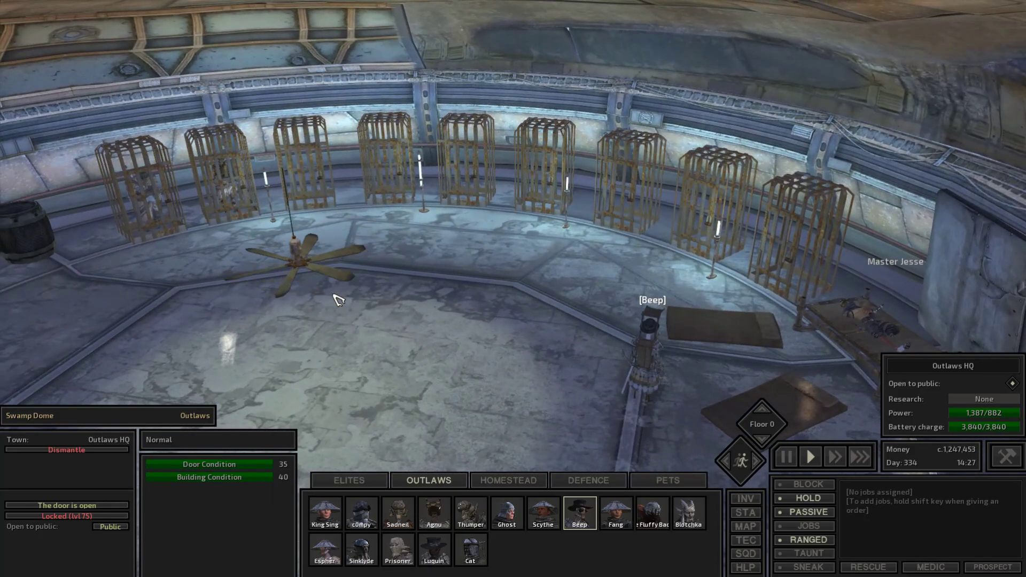
key(Escape)
key(Escape)
click(746, 526)
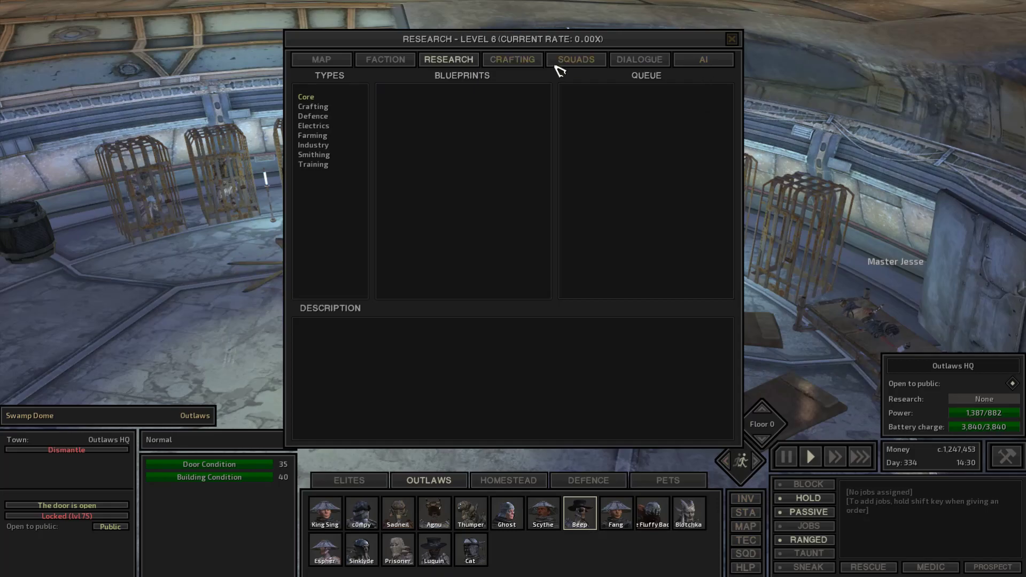
click(736, 40)
key(Escape)
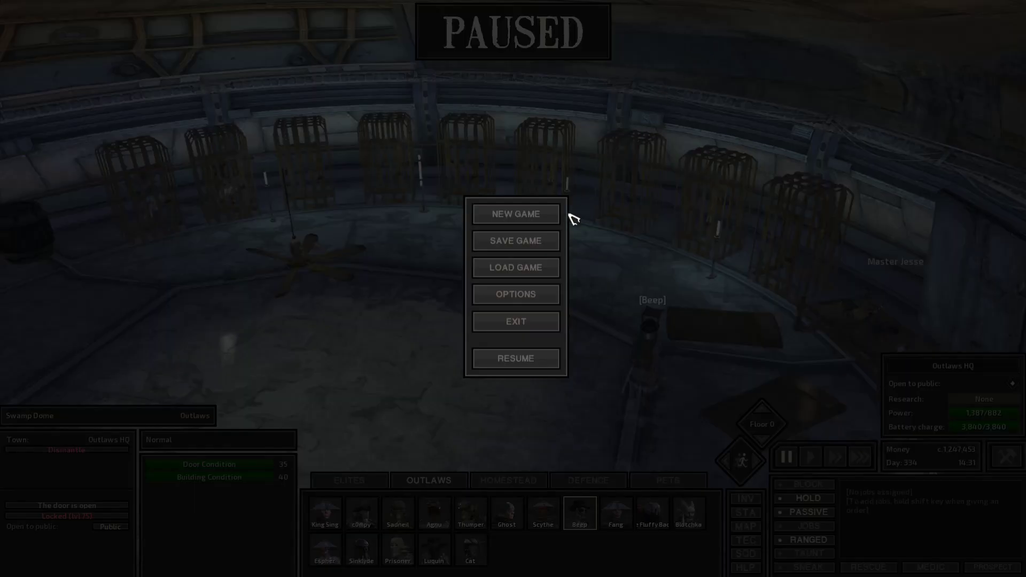
click(543, 296)
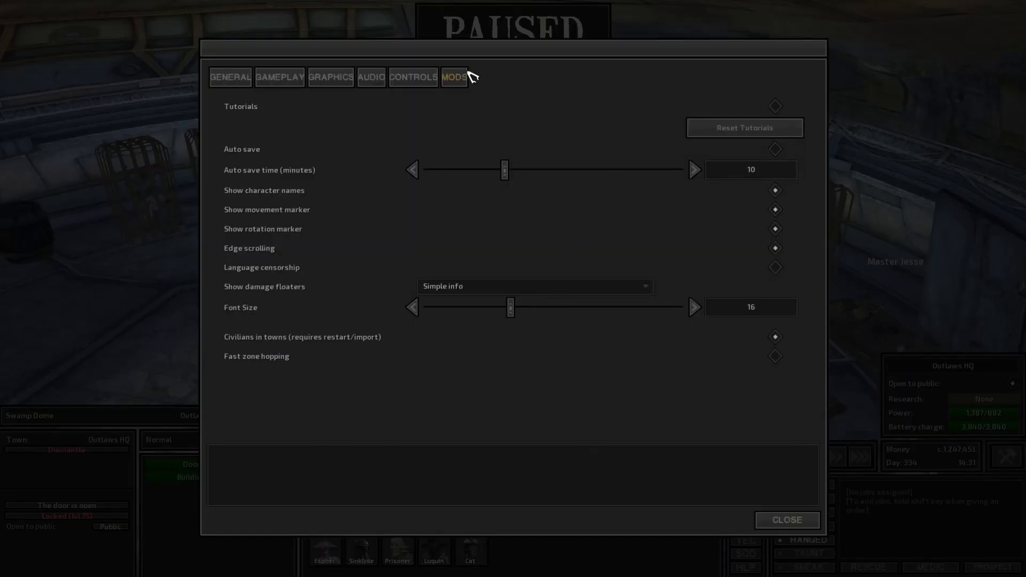
click(470, 77)
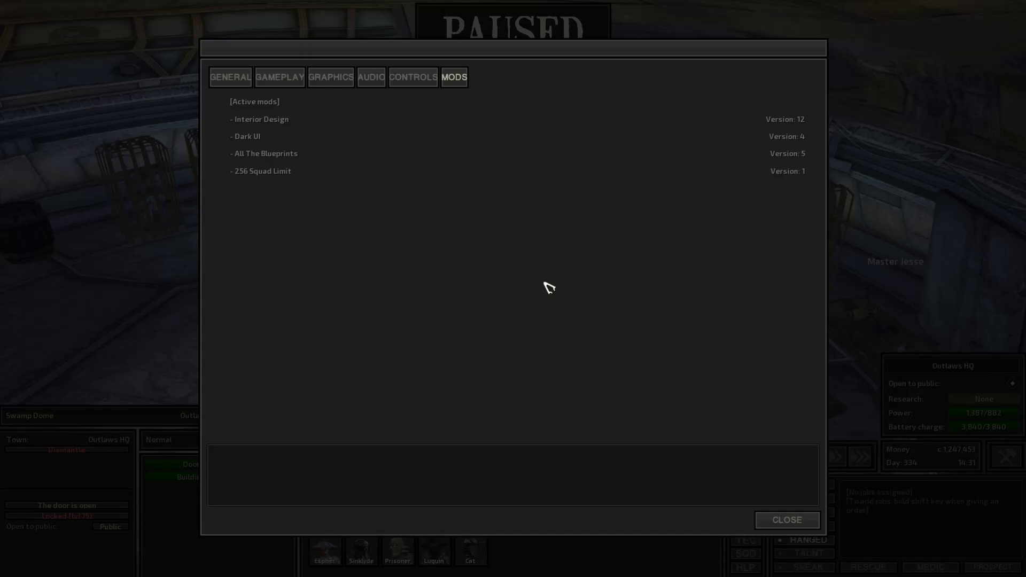
click(787, 520)
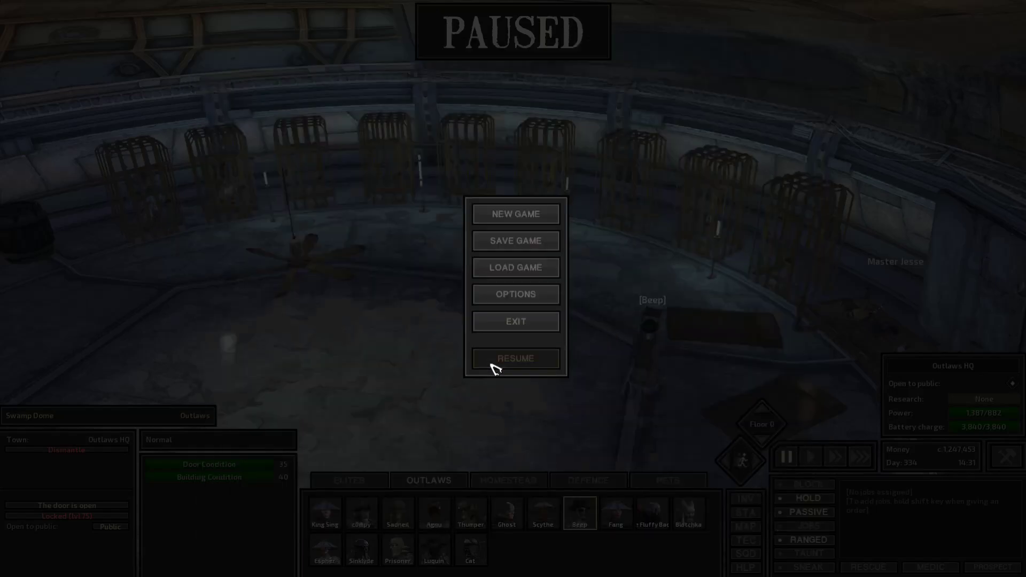
click(490, 359)
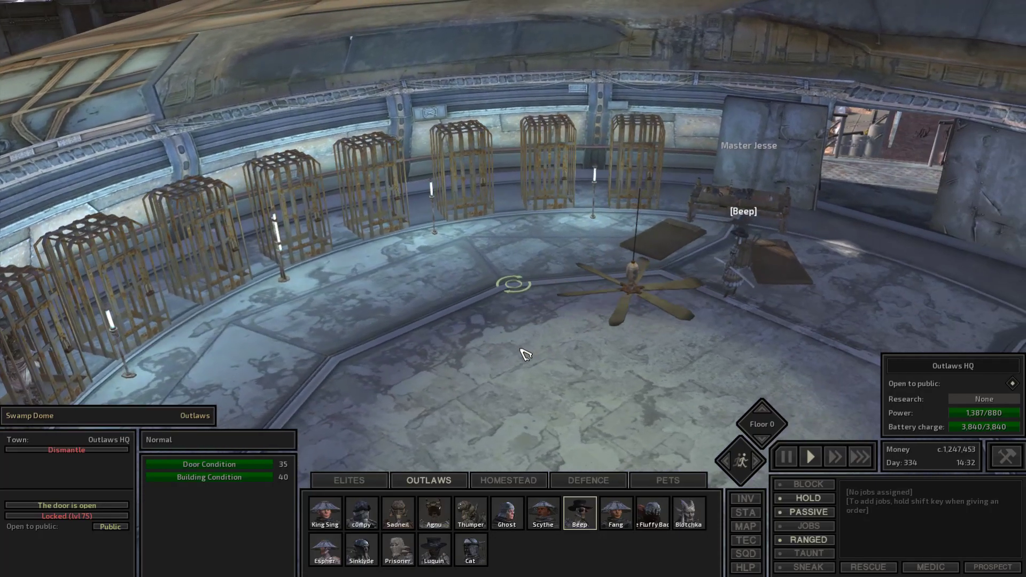
scroll(524, 353, up, 3)
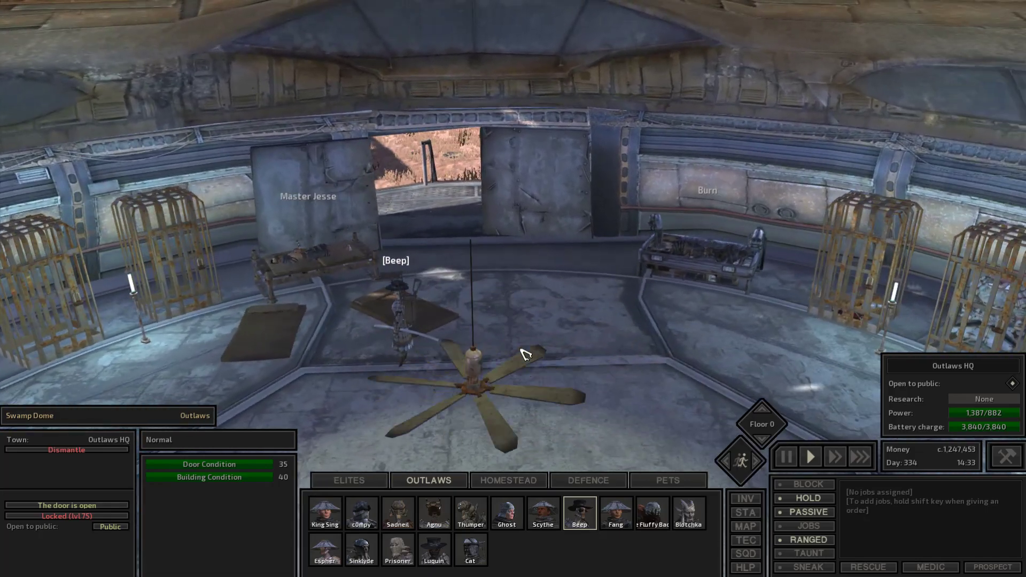
scroll(666, 365, down, 3)
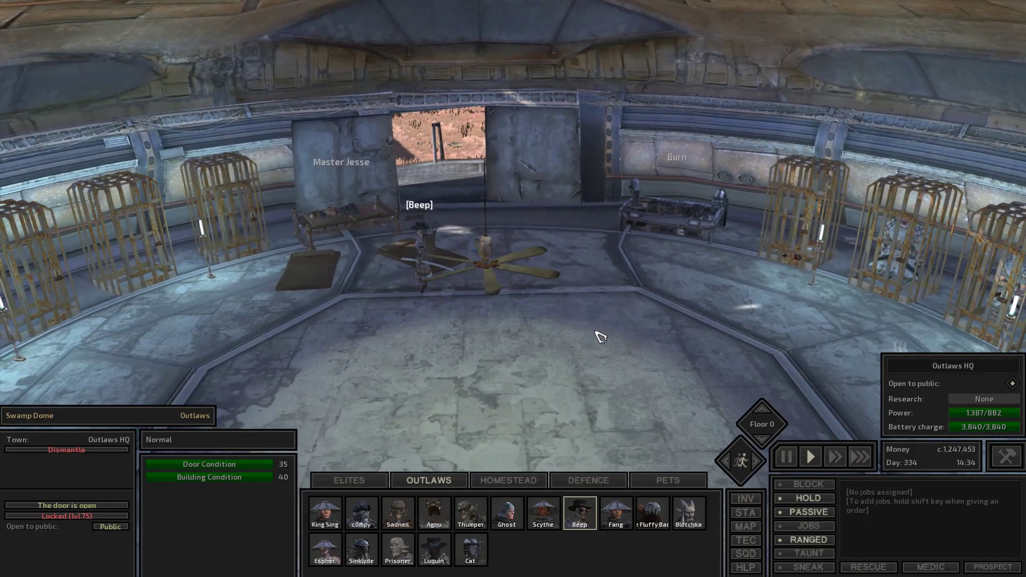
scroll(586, 338, down, 3)
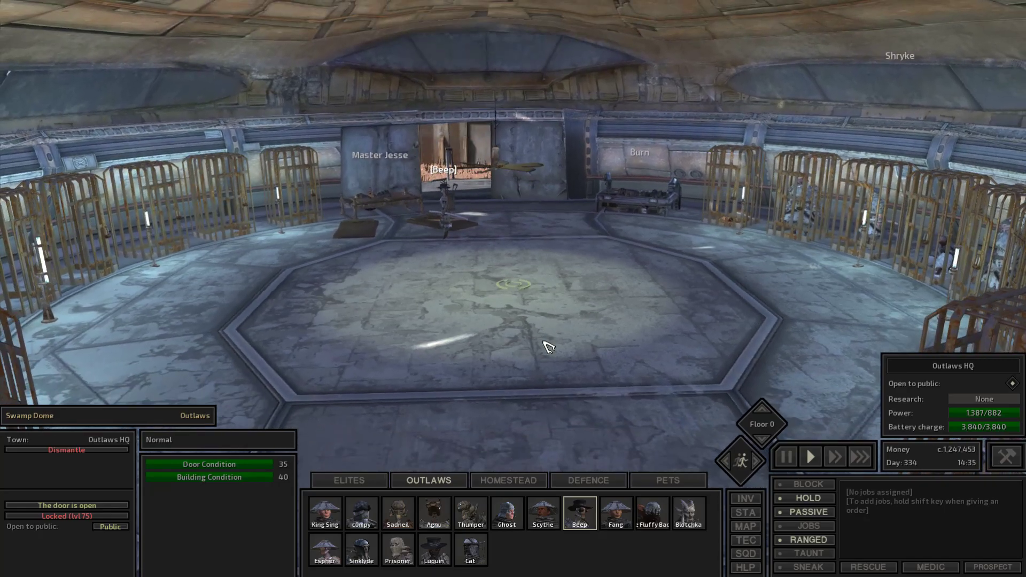
scroll(548, 346, up, 2)
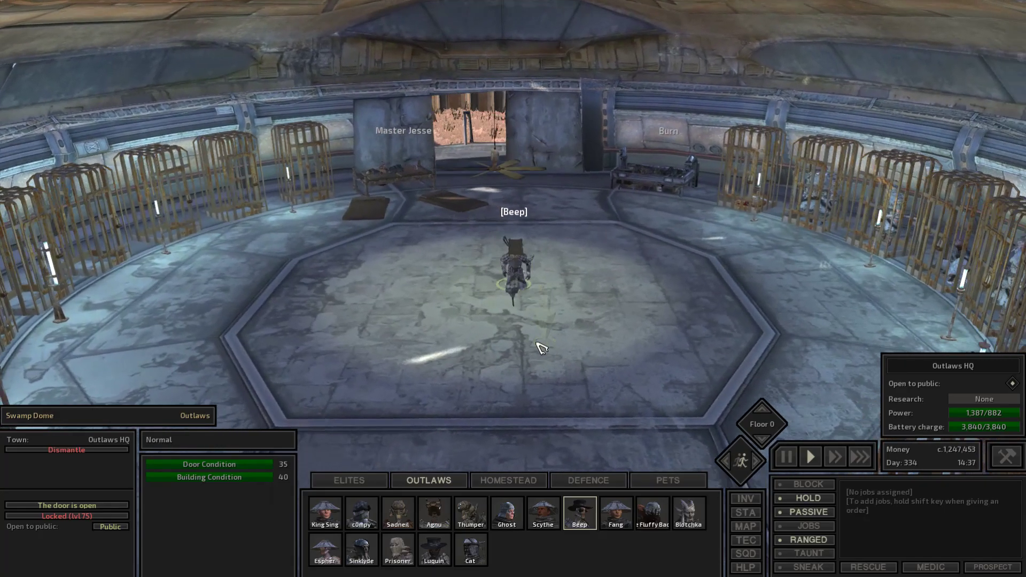
Orbit into the Swamp Dome and switch the view from Floor 0 to Floor 1.
drag(542, 347, 542, 347)
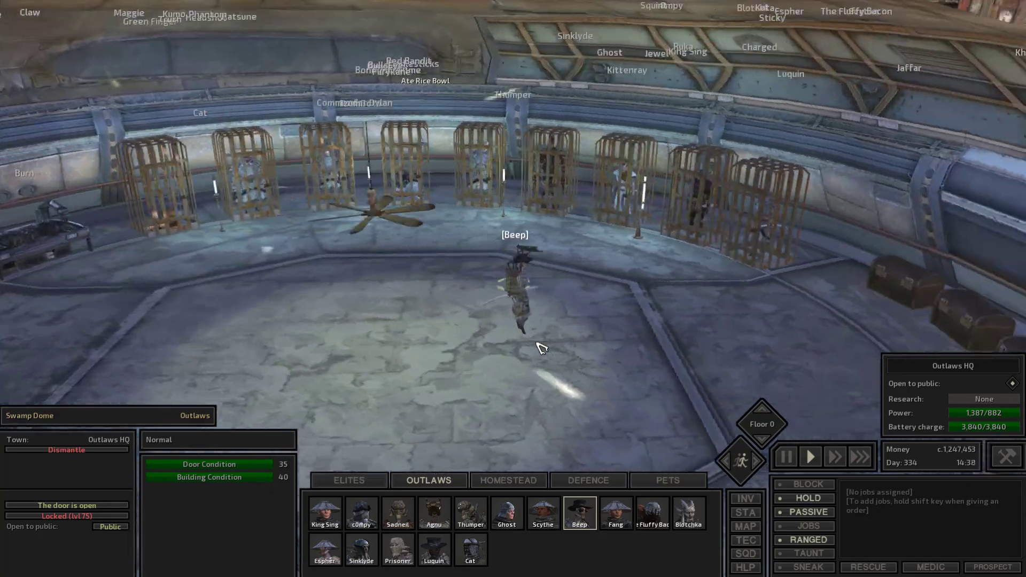
scroll(542, 347, down, 10)
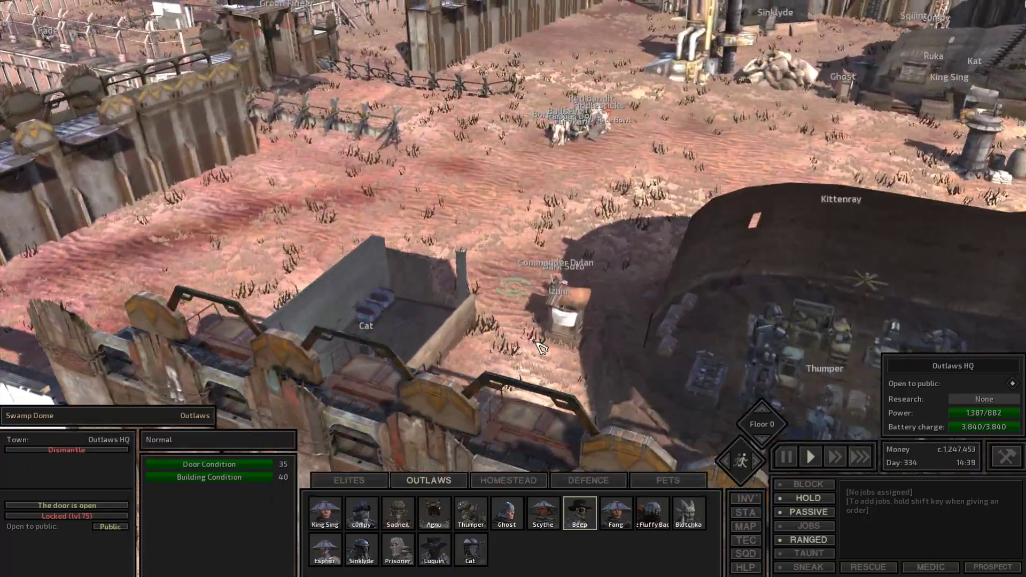
scroll(542, 347, up, 4)
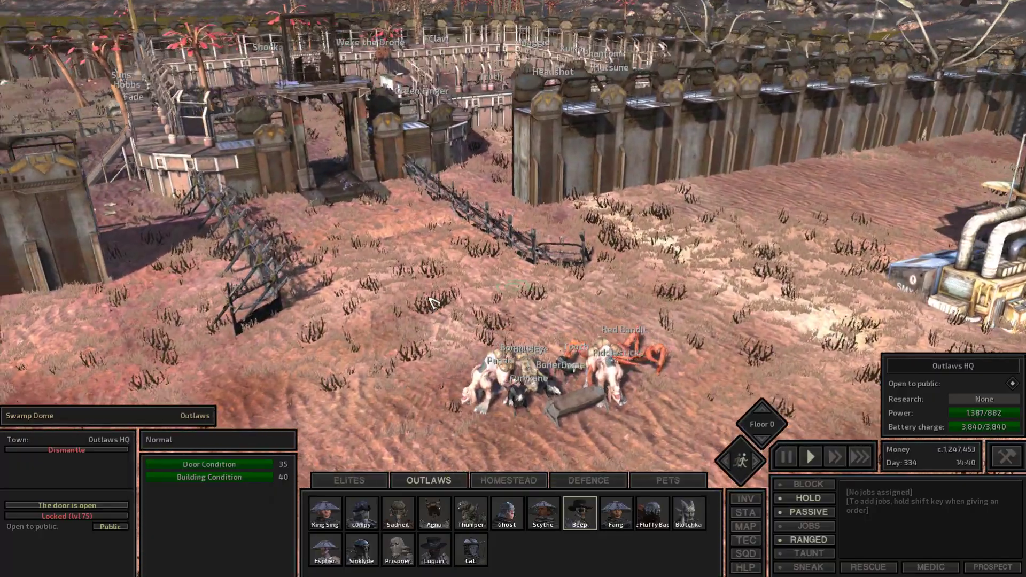
drag(461, 303, 386, 293)
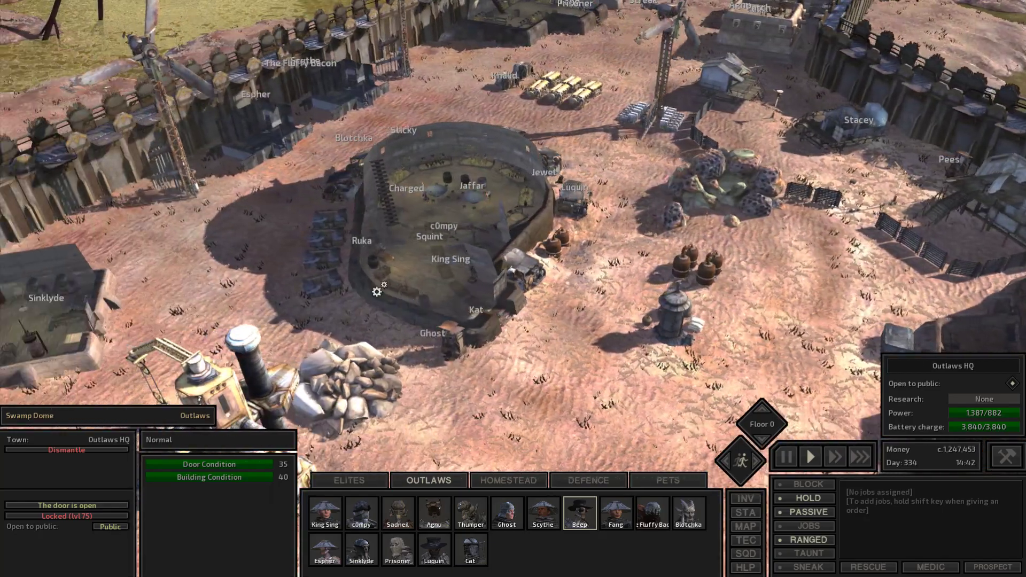
scroll(386, 293, up, 5)
scroll(456, 307, up, 4)
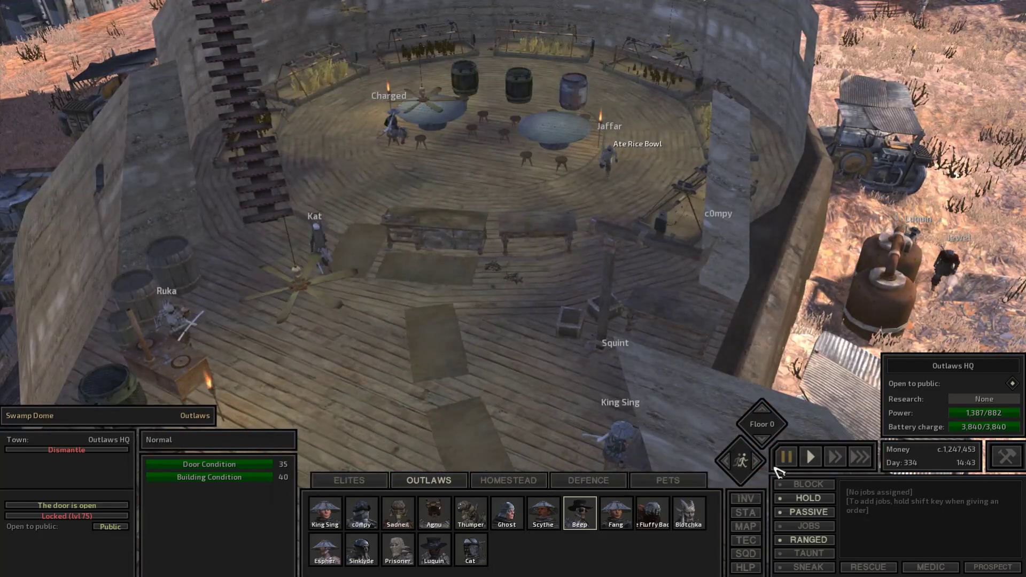
click(763, 414)
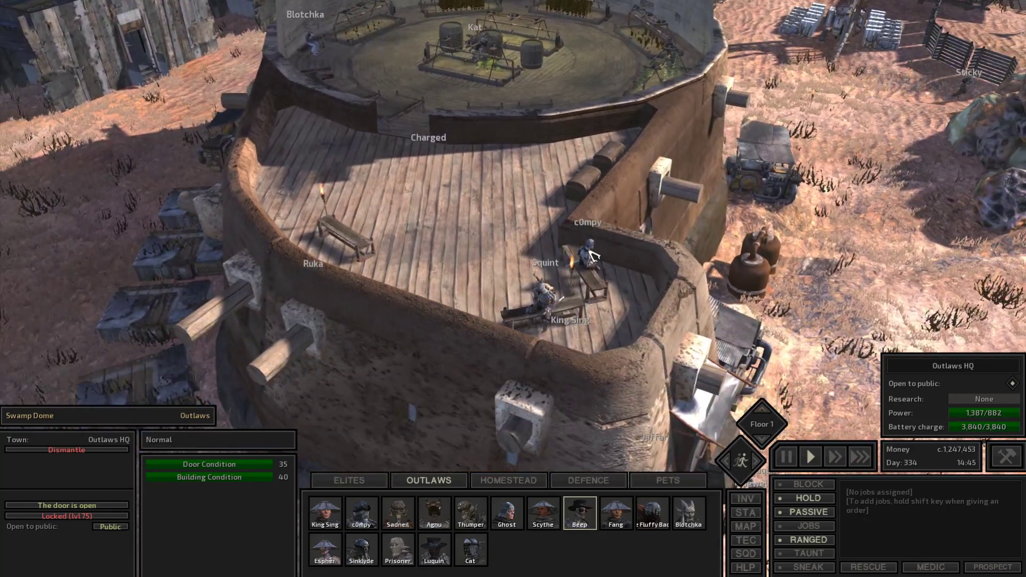
Send c0mpy to the Concrete Gate, queue an engineering job on it, then examine the Swamp Fence.
click(592, 255)
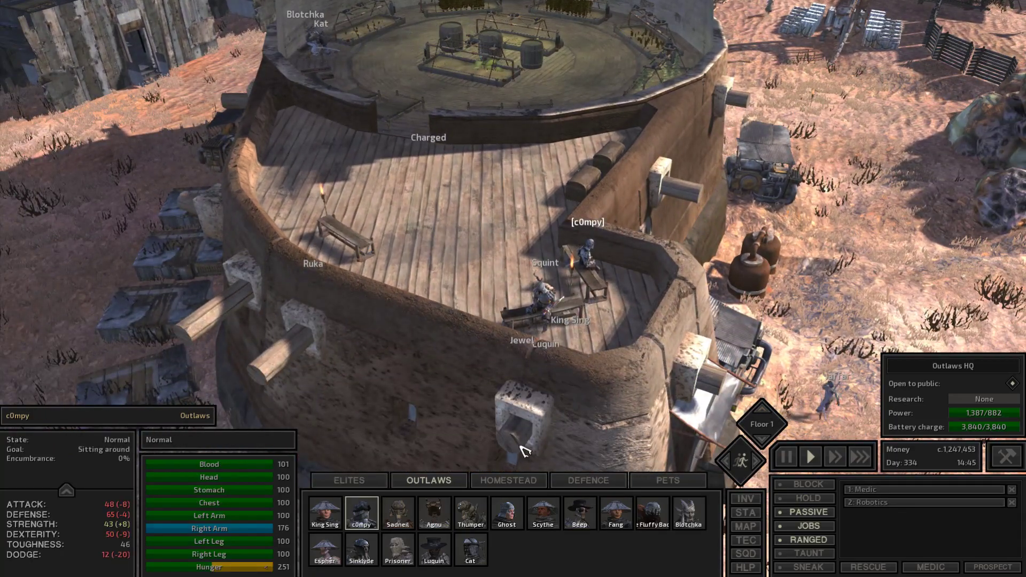
scroll(476, 368, down, 5)
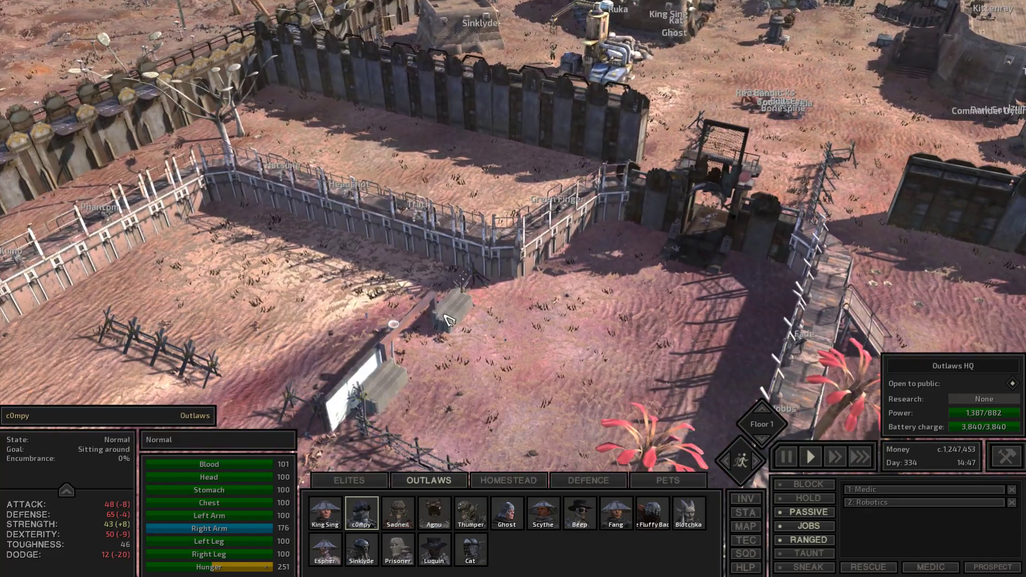
right_click(449, 320)
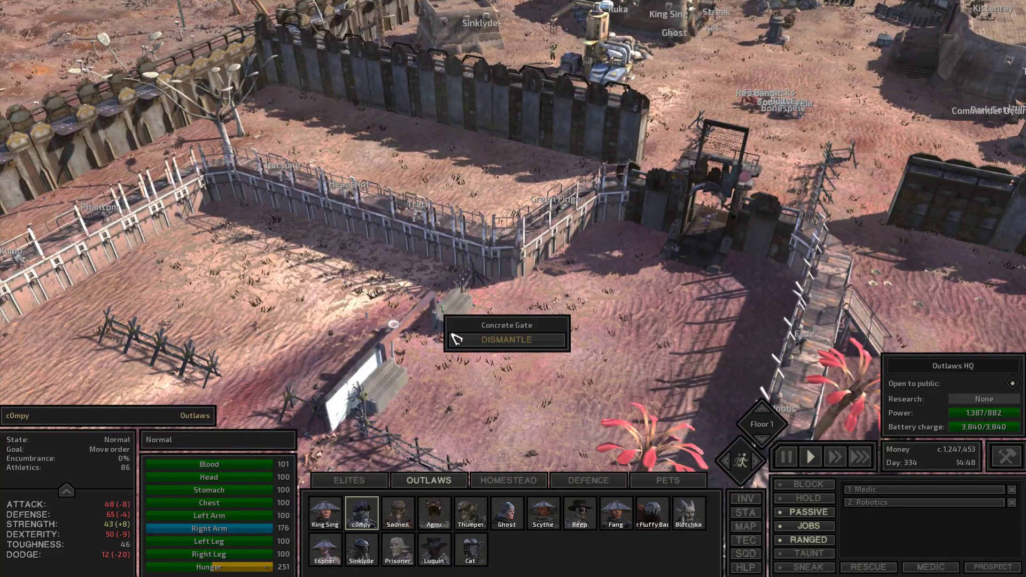
click(377, 344)
right_click(378, 349)
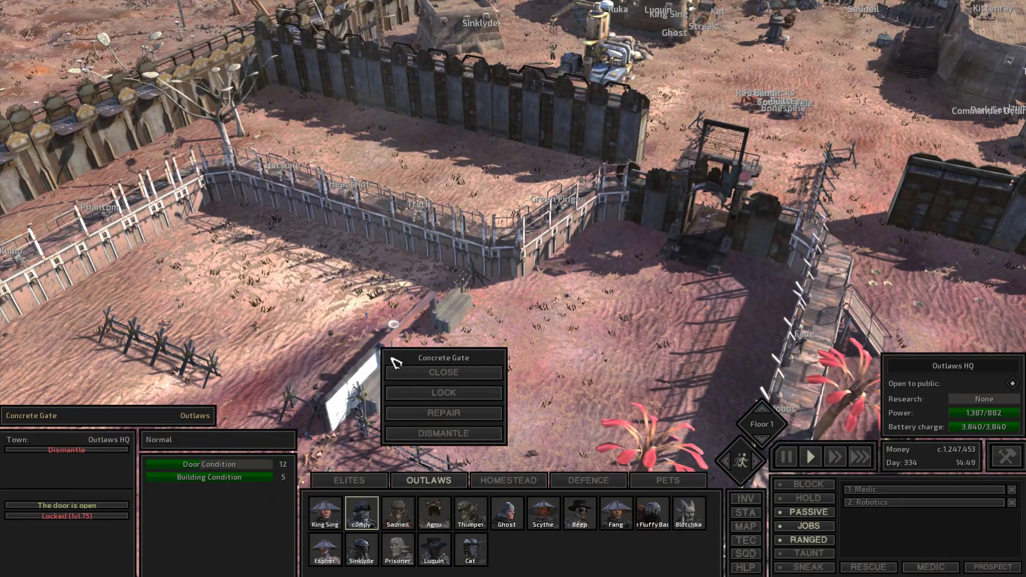
click(419, 393)
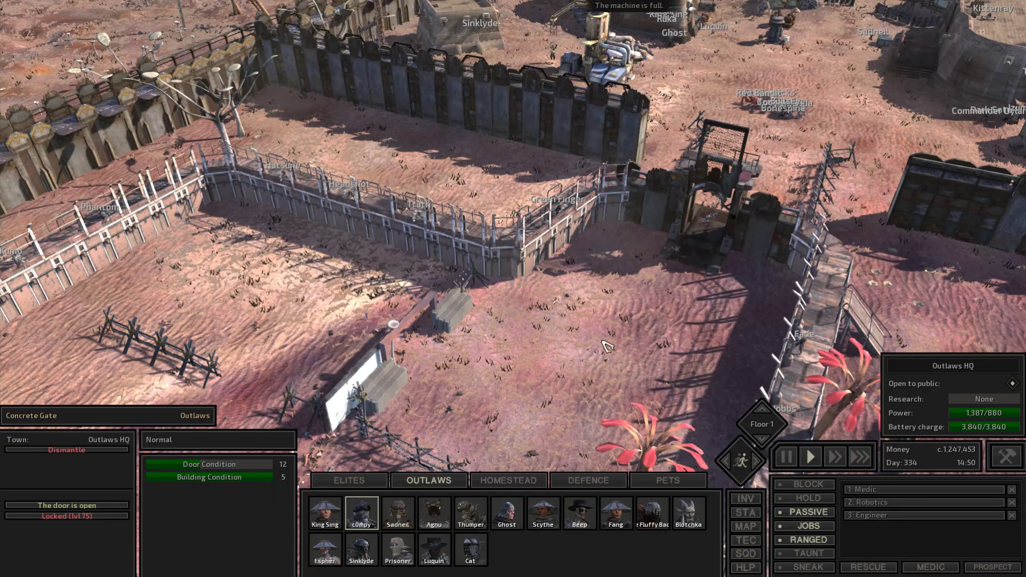
scroll(608, 341, up, 8)
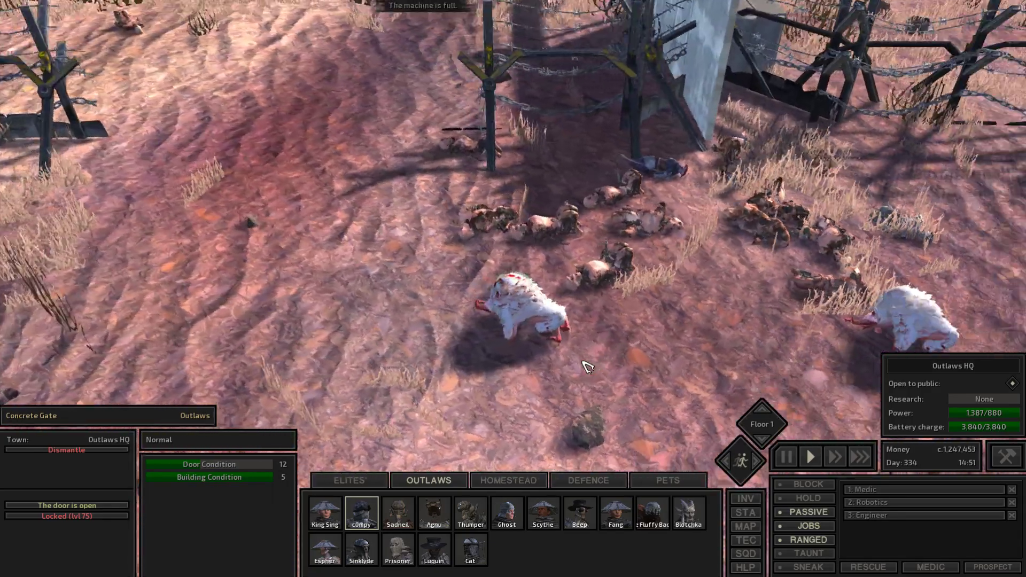
scroll(586, 366, down, 2)
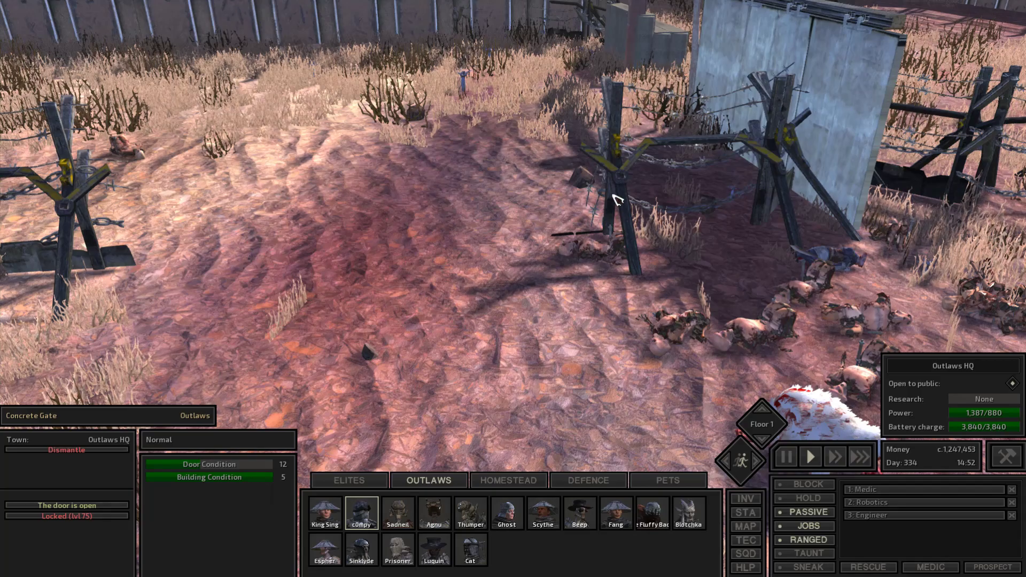
click(617, 199)
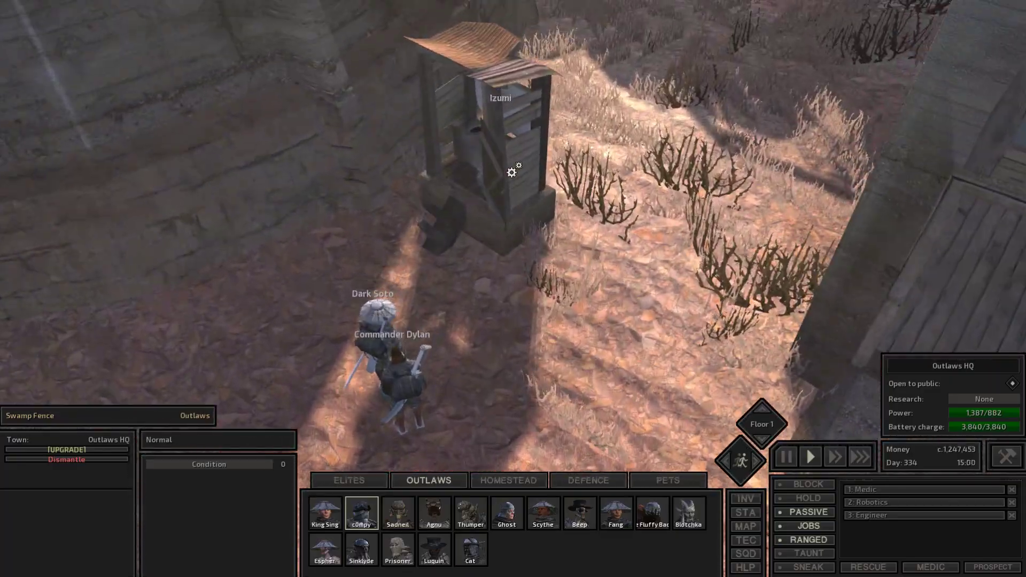
Assign Izumi the Find corpses and Corpse Furnace jobs and follow her toward the gate tower.
click(506, 164)
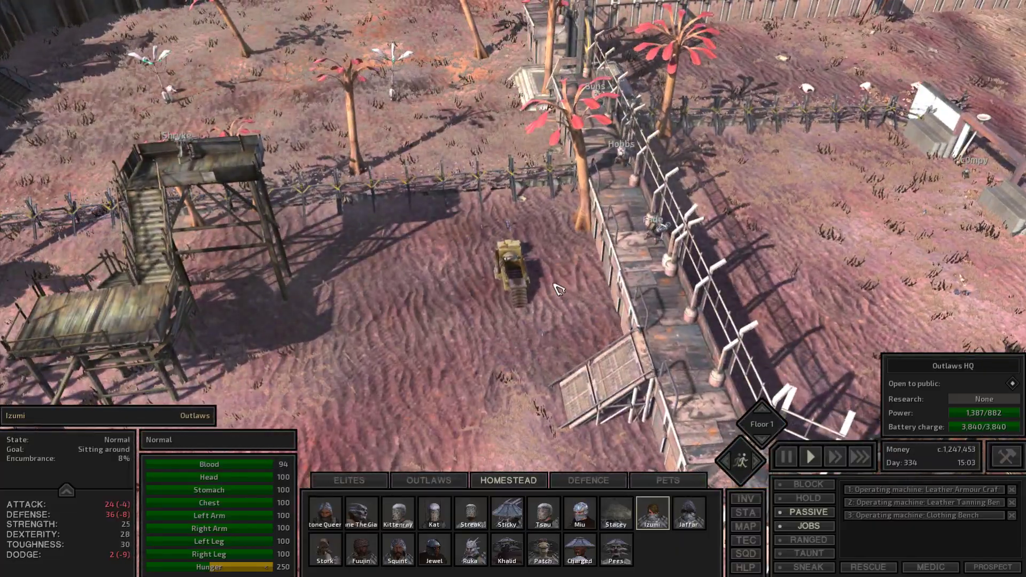
shift+right_click(514, 273)
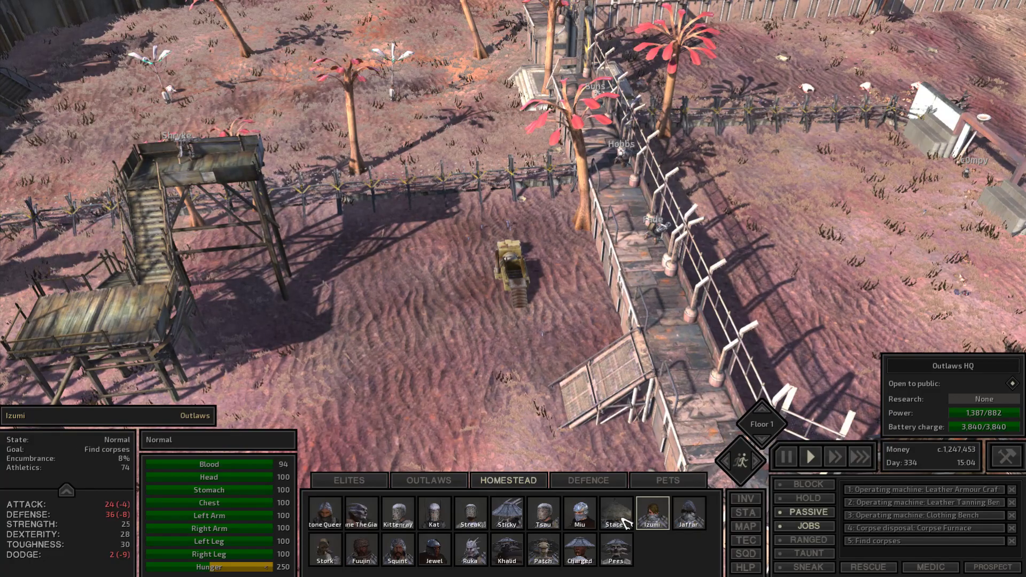
double_click(651, 517)
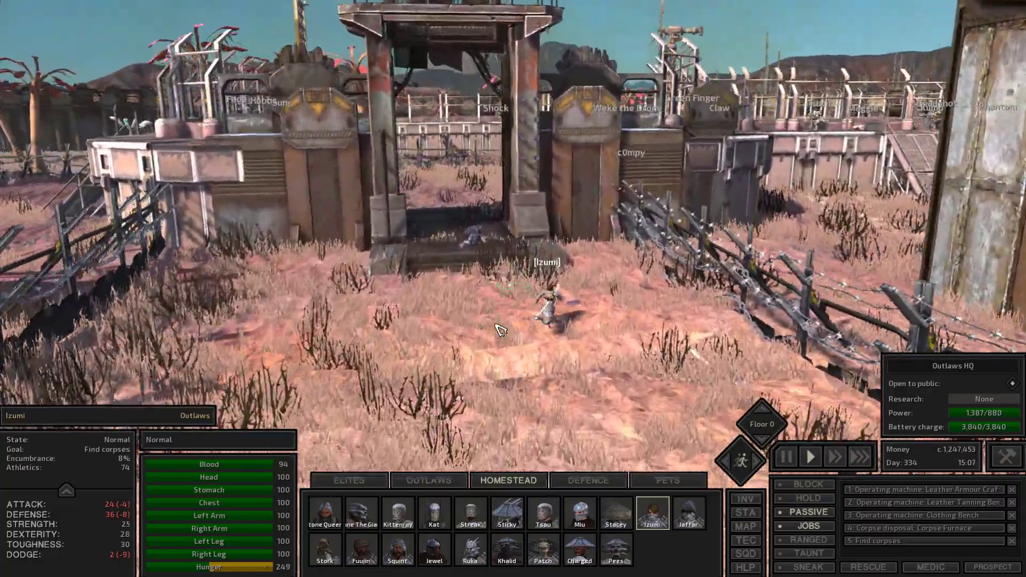
scroll(497, 329, down, 4)
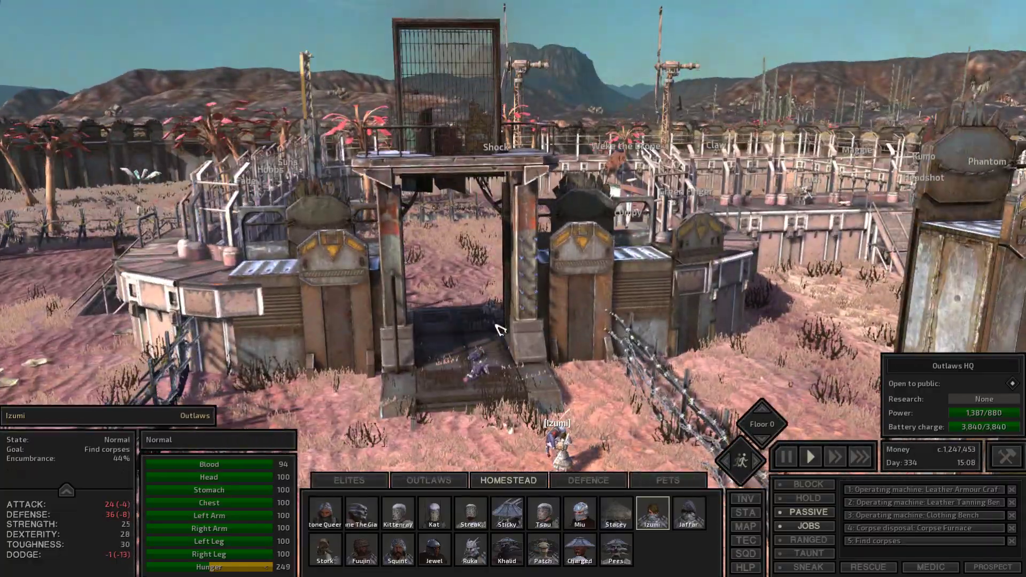
drag(497, 329, 498, 329)
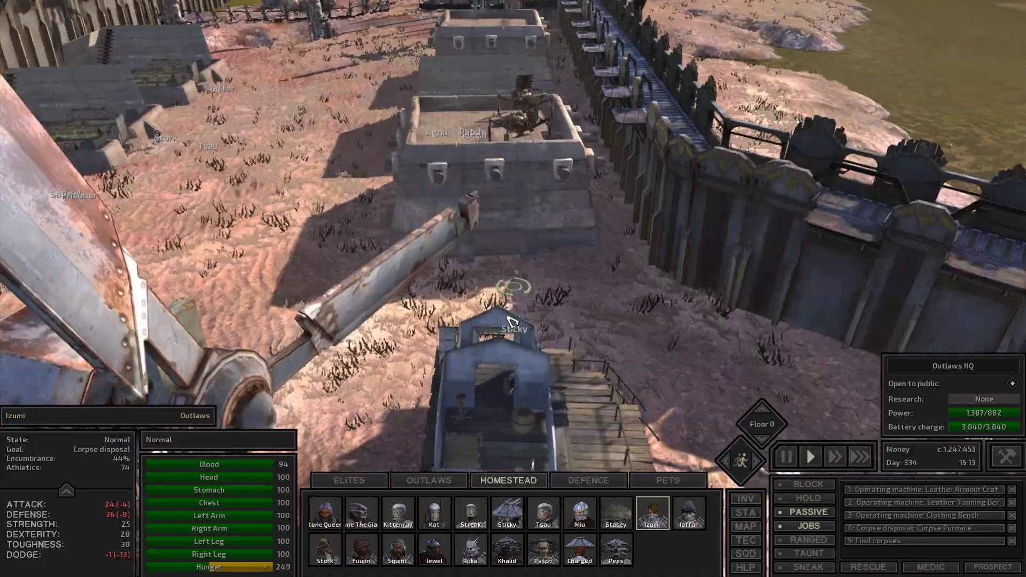
scroll(511, 319, up, 5)
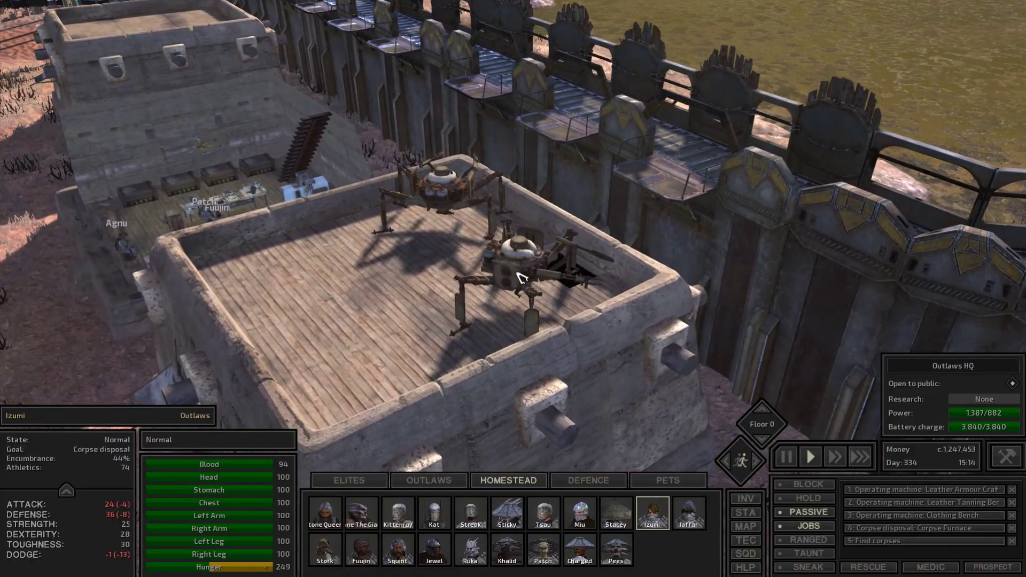
Inspect the two roof Iron Spiders, the Storm House and Patch in the workshop.
click(521, 276)
click(450, 200)
scroll(449, 225, up, 3)
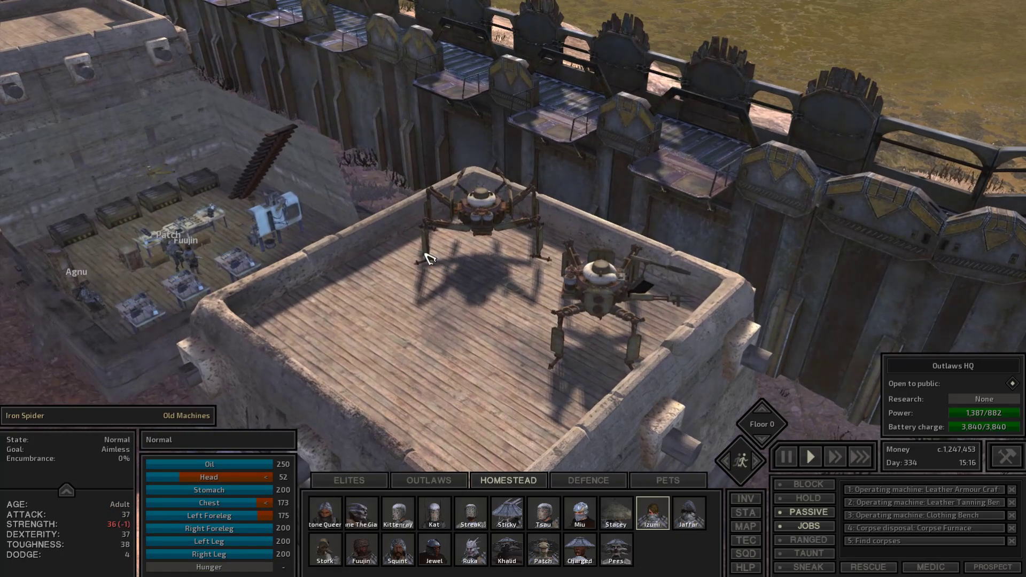
scroll(429, 257, down, 5)
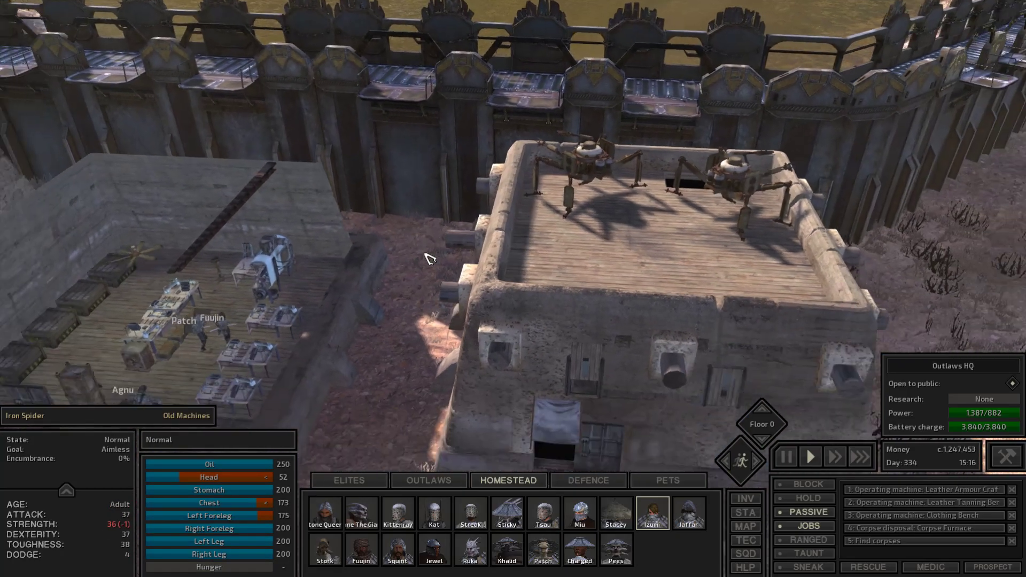
key(a)
scroll(439, 302, up, 6)
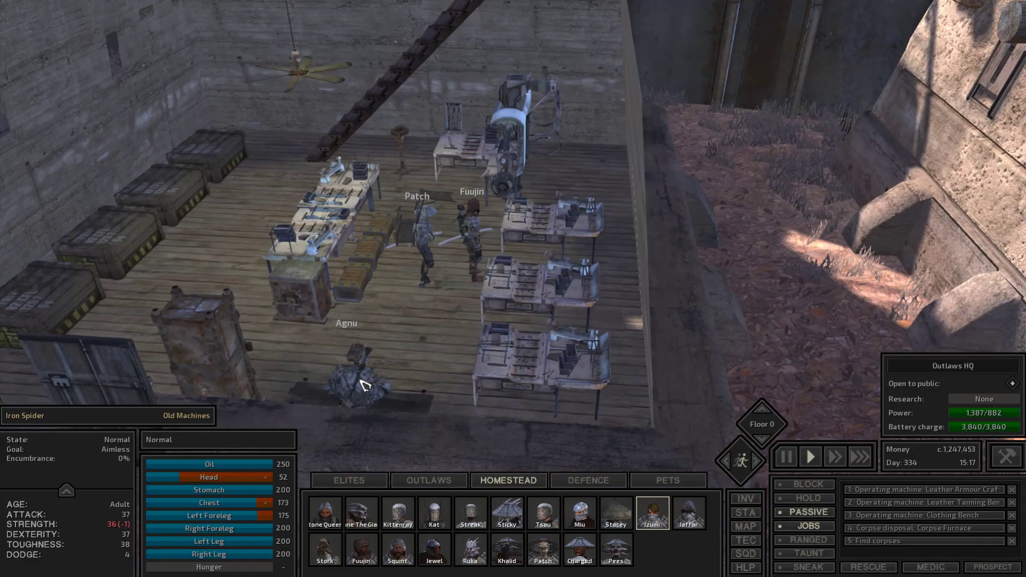
click(380, 376)
click(433, 237)
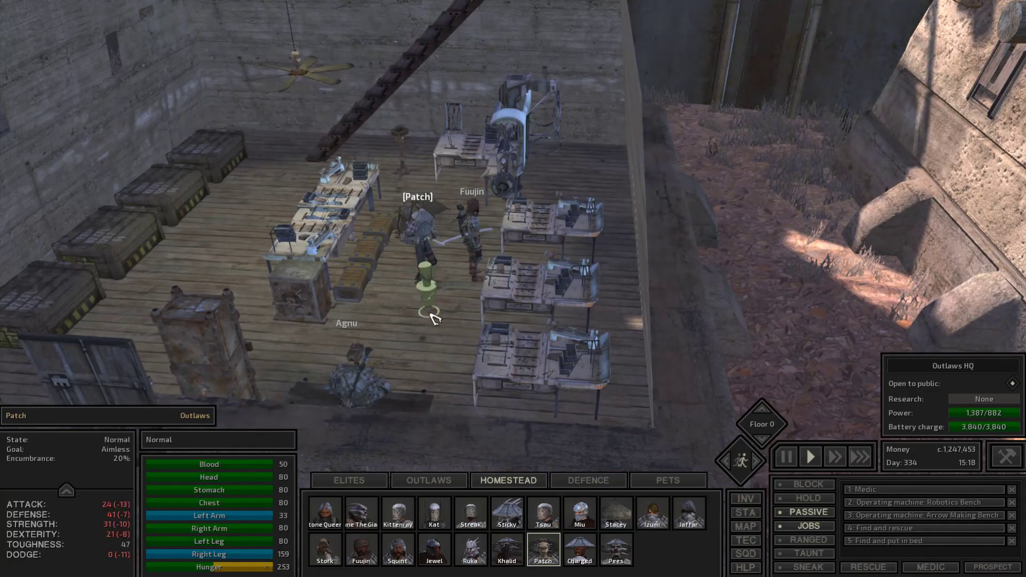
Check the Arrow Making Bench, crossbow-parts and bolts storage, then the unpowered Research Bench VI.
click(519, 357)
click(375, 227)
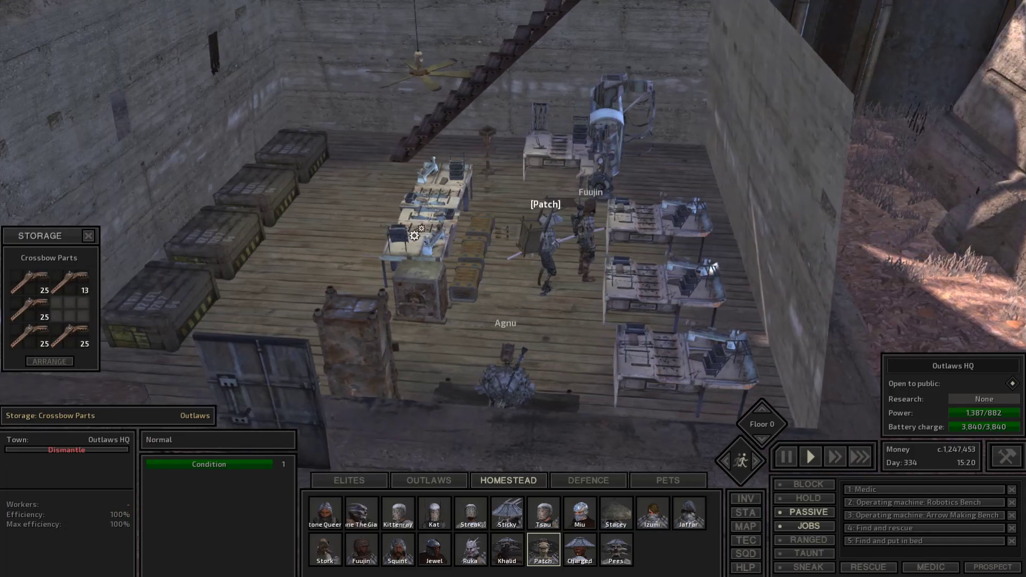
click(378, 224)
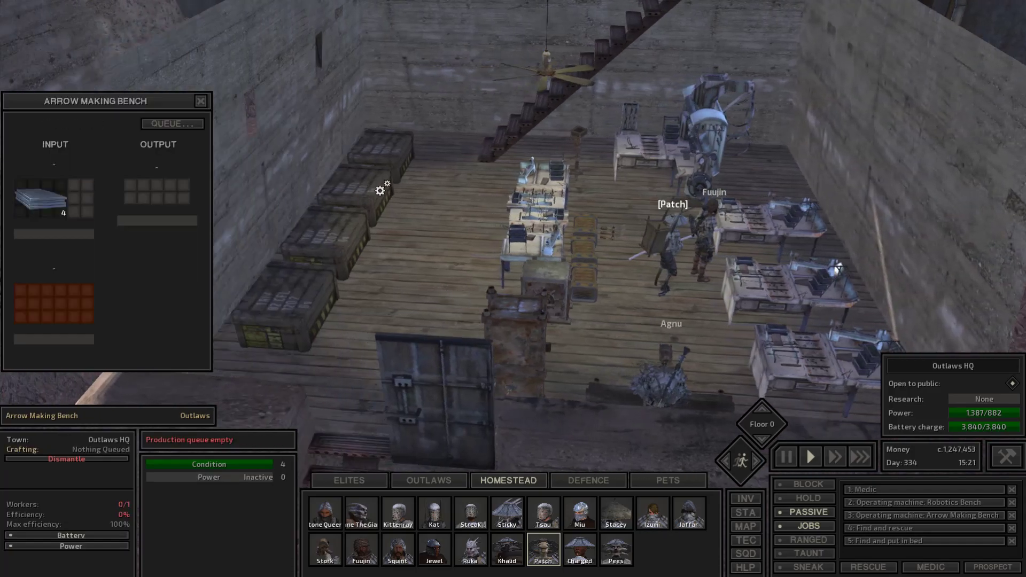
click(381, 190)
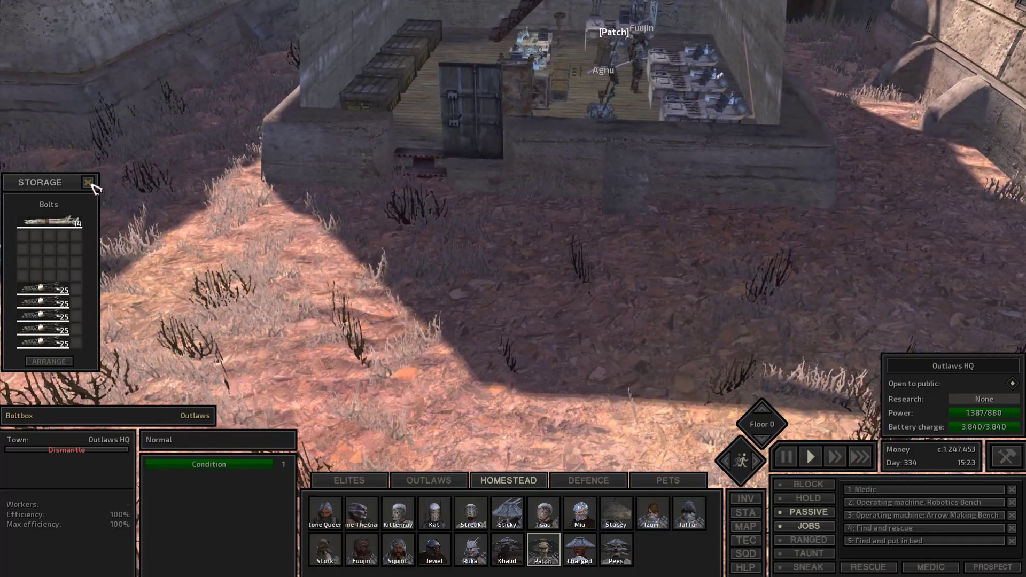
click(87, 182)
key(w)
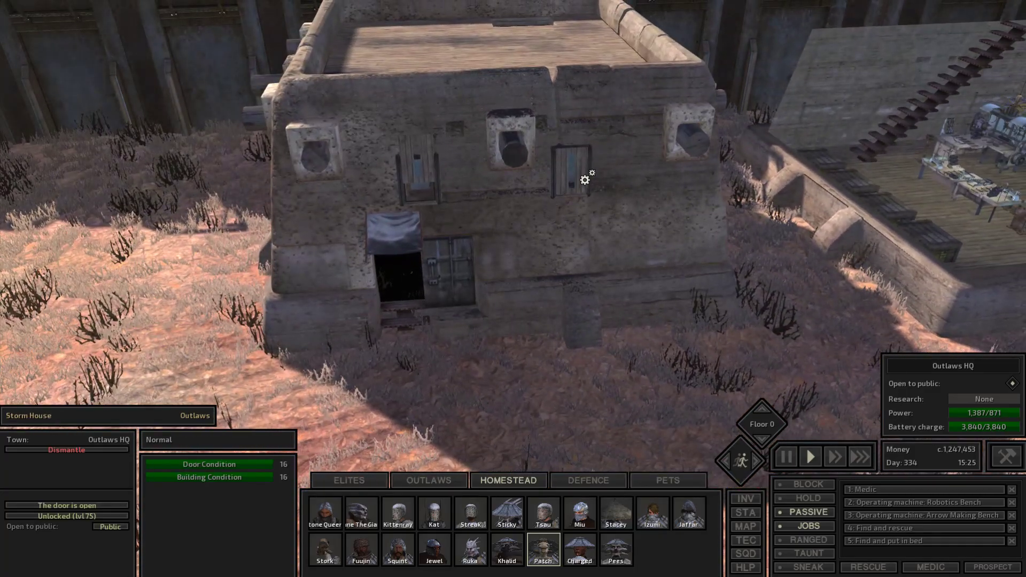
click(546, 216)
scroll(521, 369, down, 5)
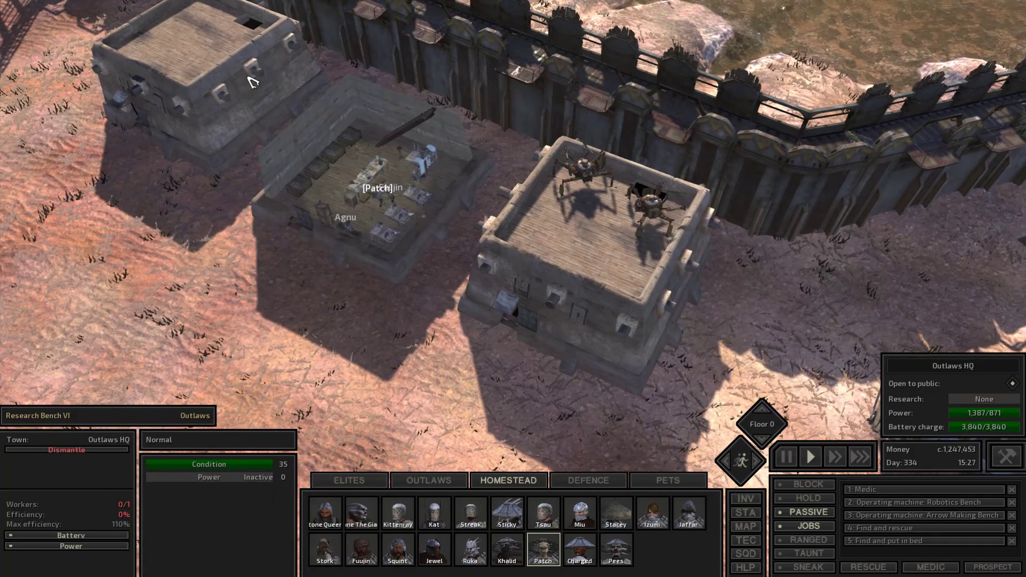
key(s)
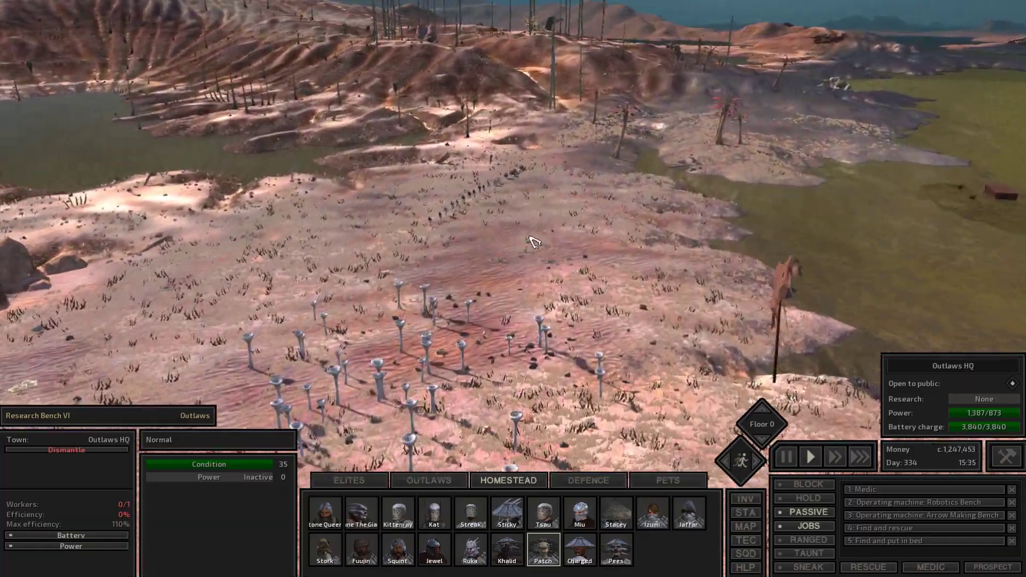
scroll(526, 246, up, 8)
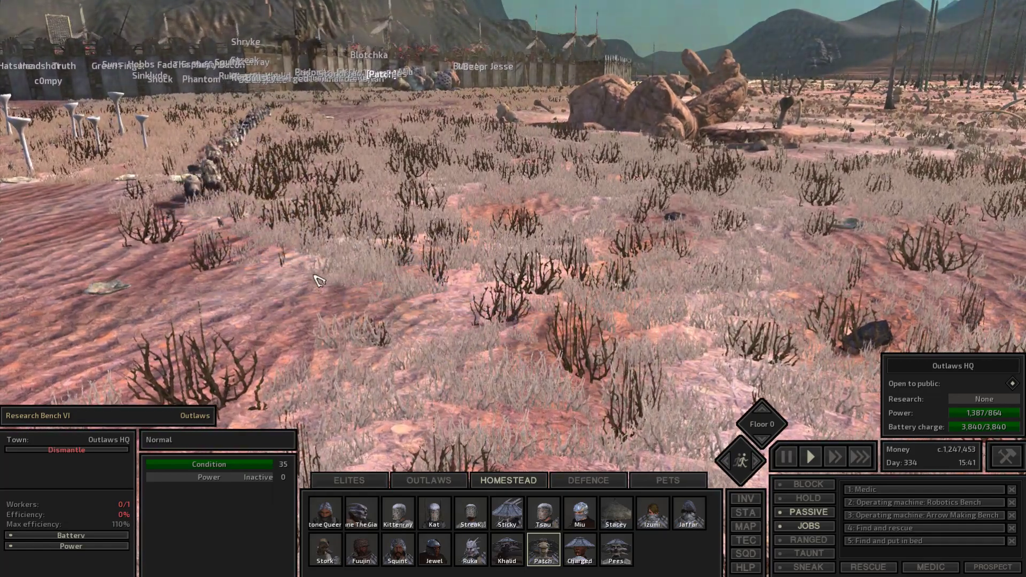
Select Dark Soto from the Elites roster and send him out toward the rock pile.
click(337, 484)
click(331, 518)
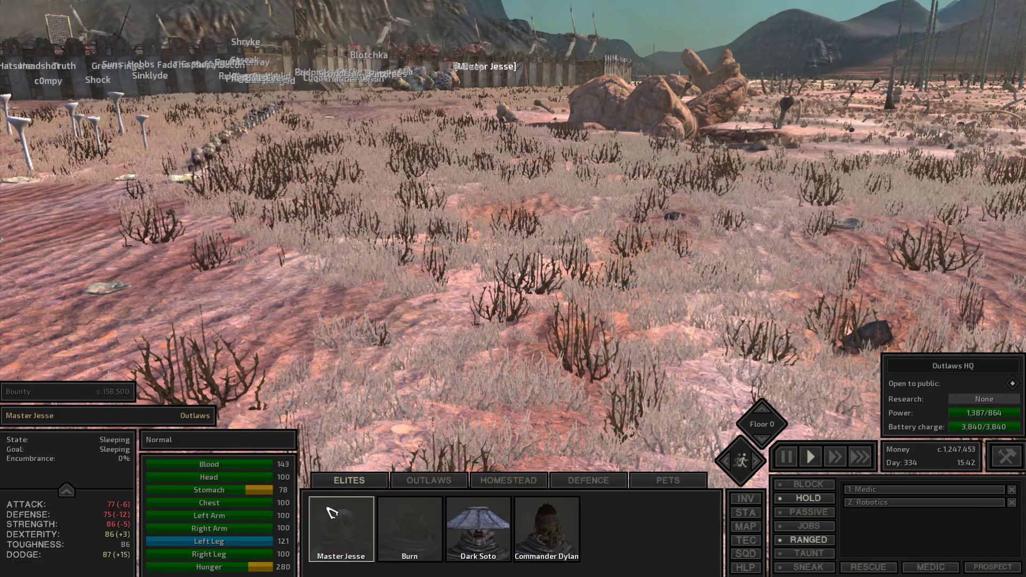
double_click(332, 517)
click(478, 523)
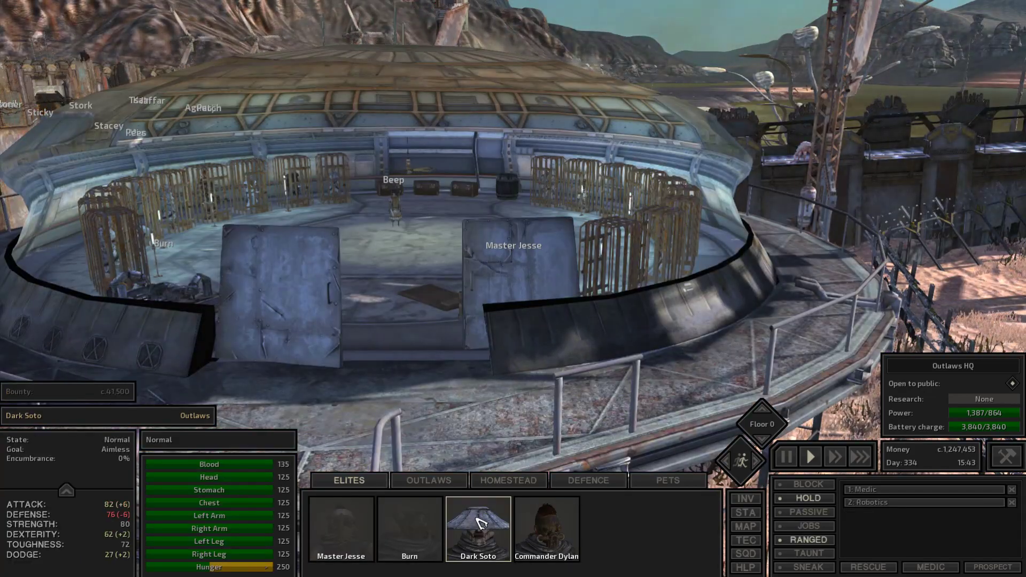
double_click(481, 524)
scroll(472, 391, down, 8)
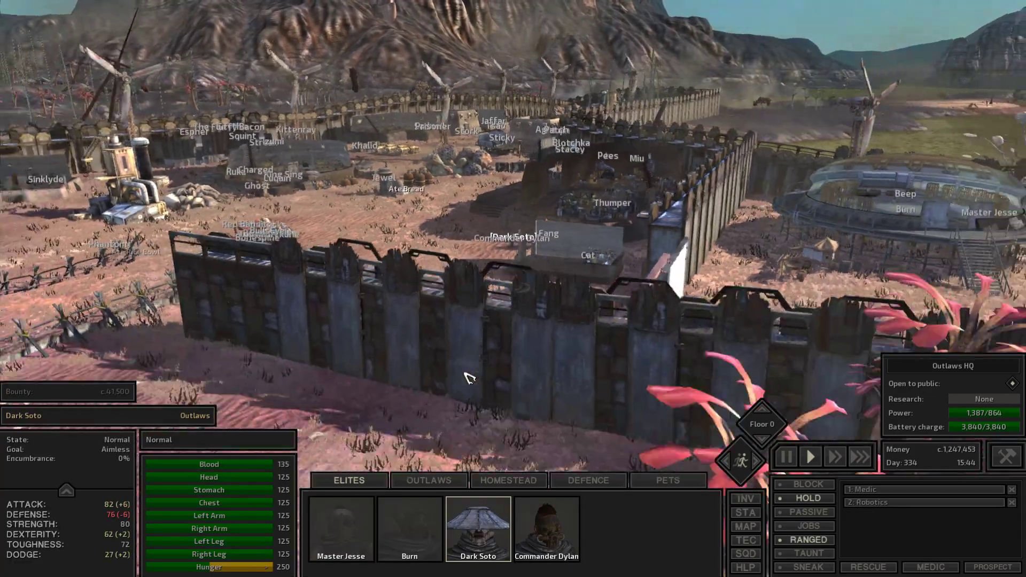
key(w)
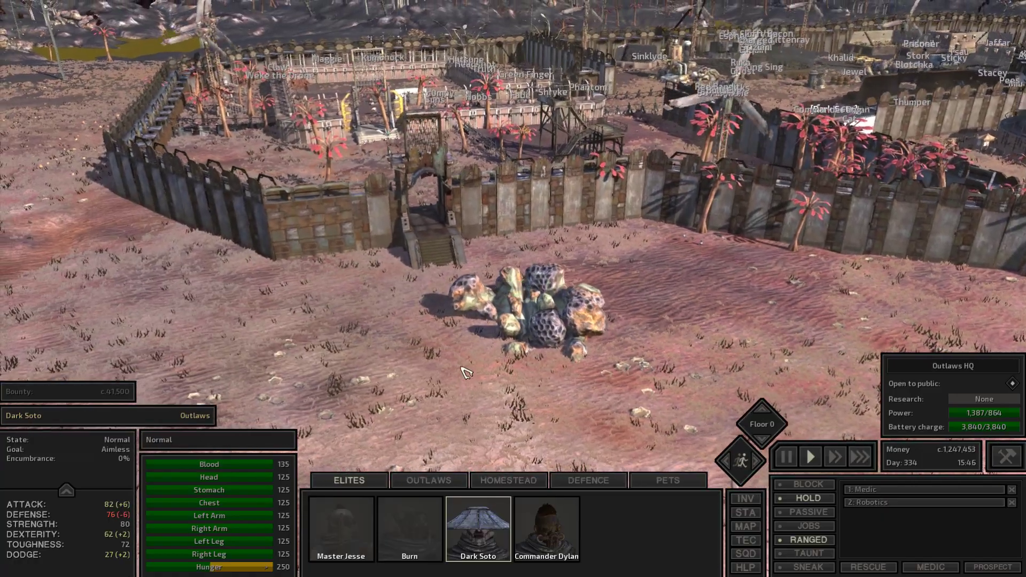
click(467, 371)
scroll(461, 360, up, 8)
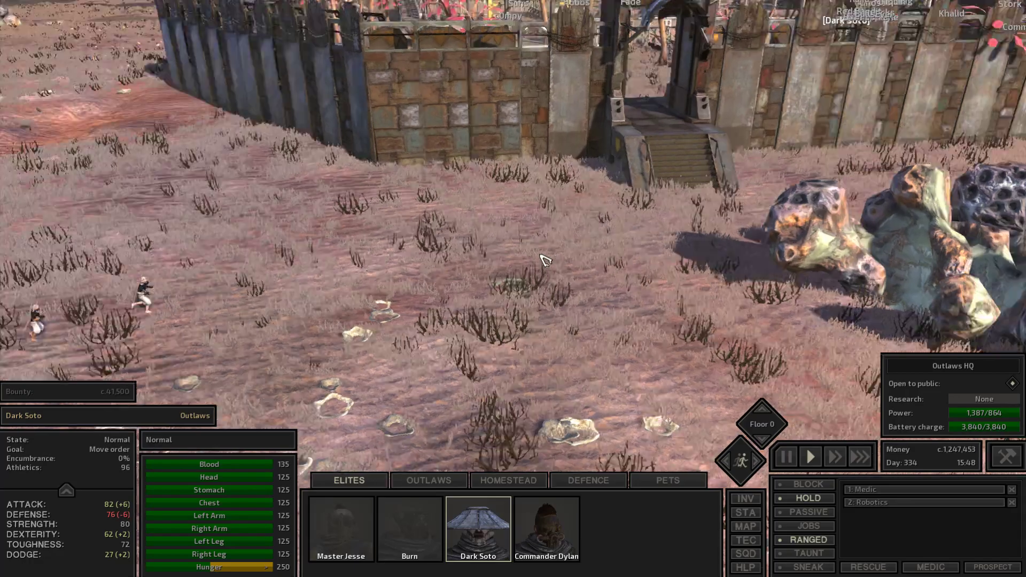
Follow Dark Soto back through the gate to the pack animals and the arrived Beast Trader.
drag(544, 259, 544, 260)
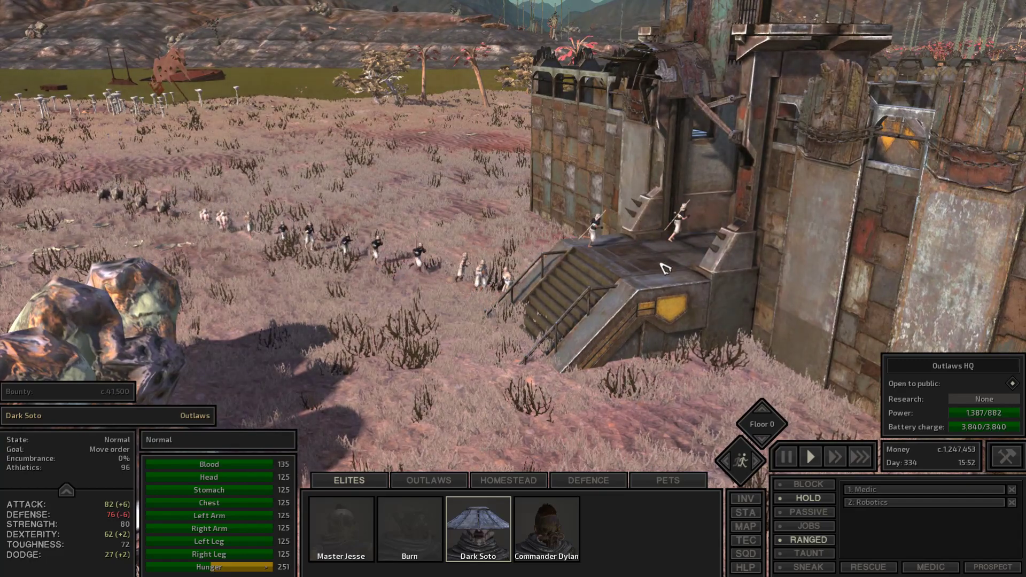
key(w)
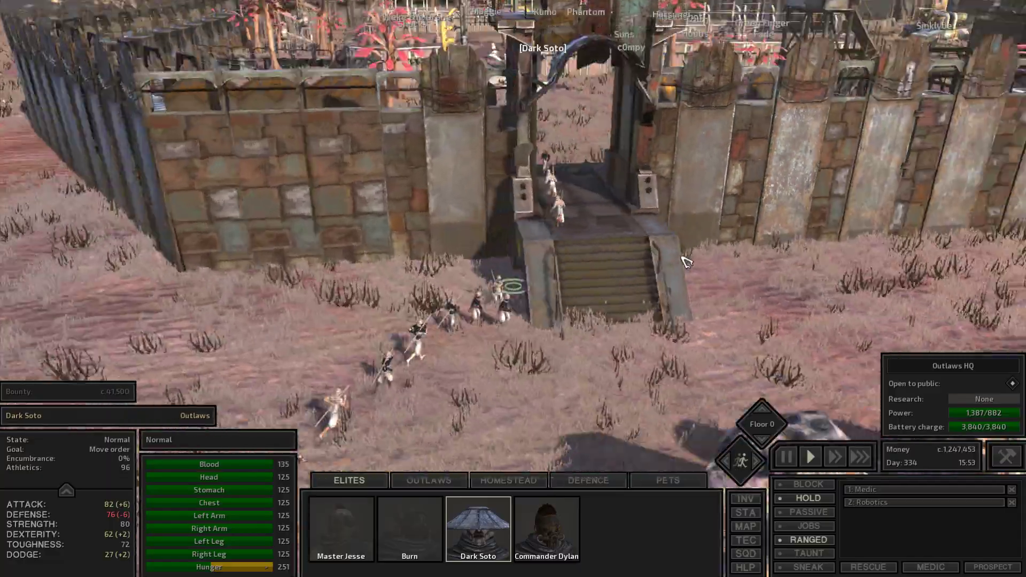
key(w)
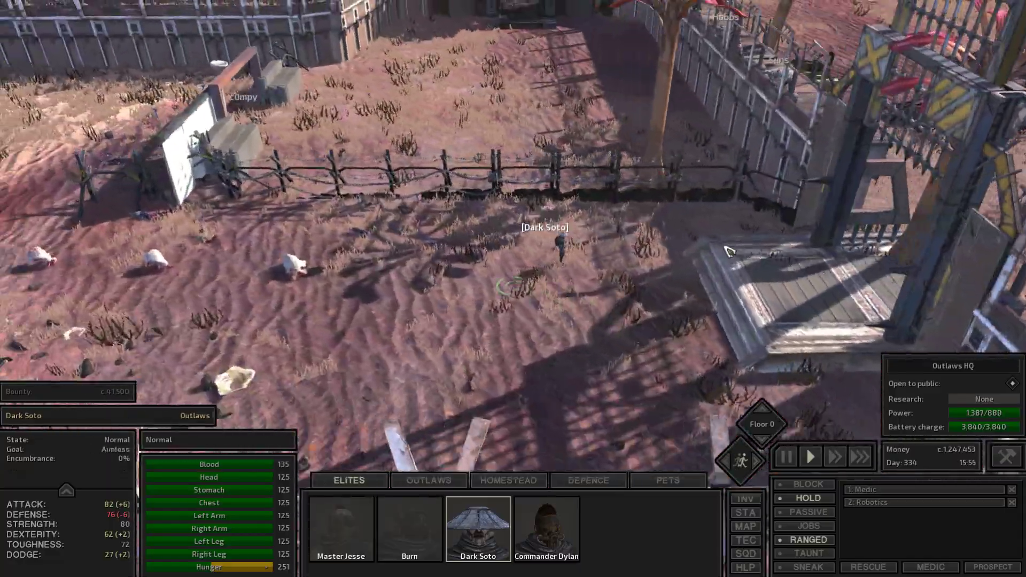
scroll(729, 251, down, 3)
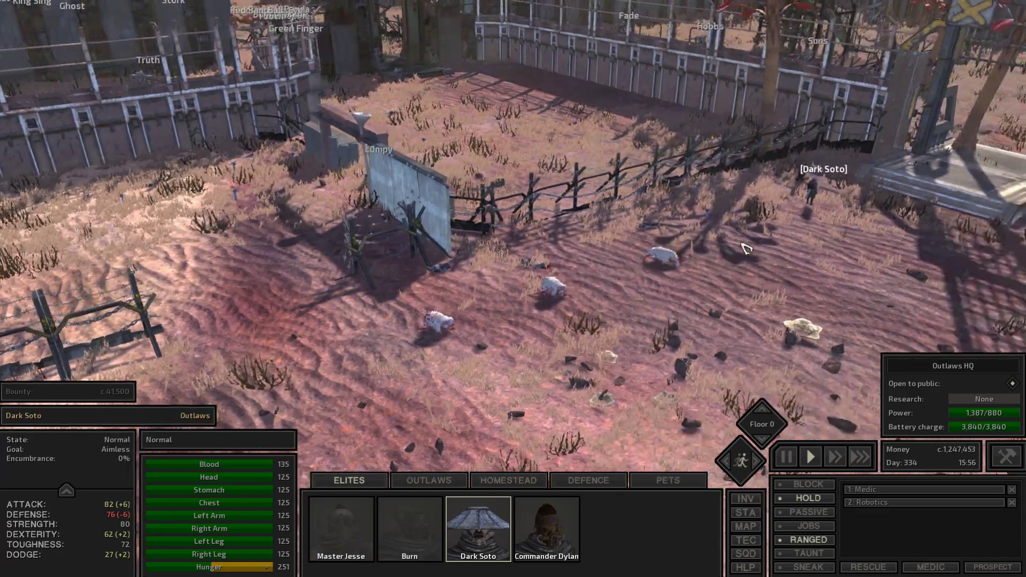
key(a)
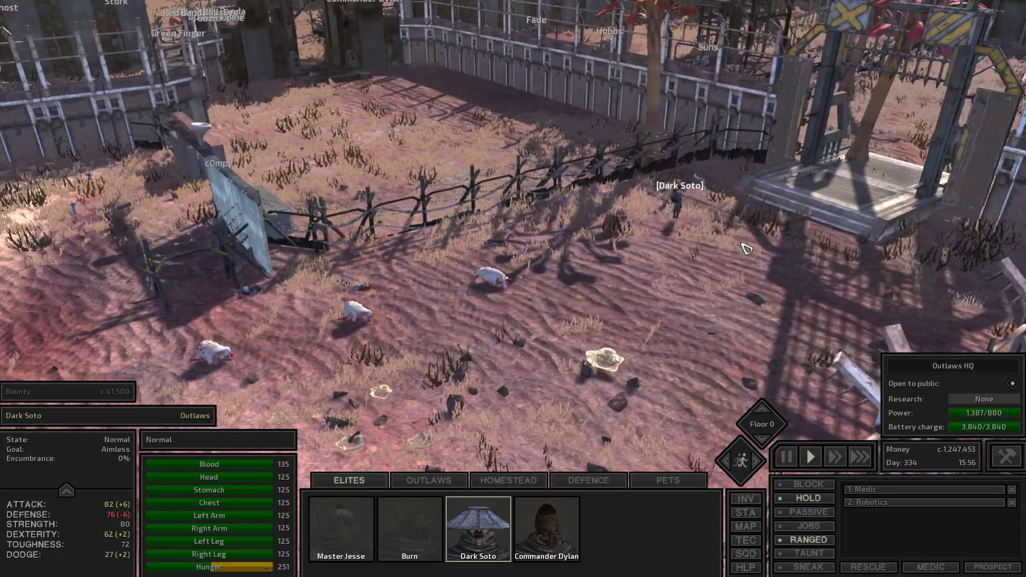
scroll(747, 251, up, 3)
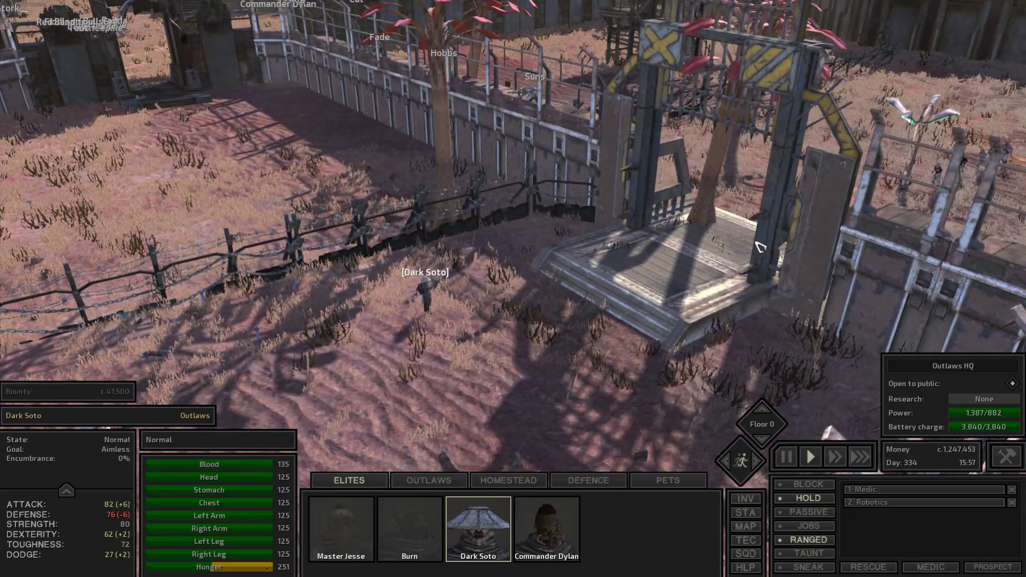
scroll(743, 250, up, 3)
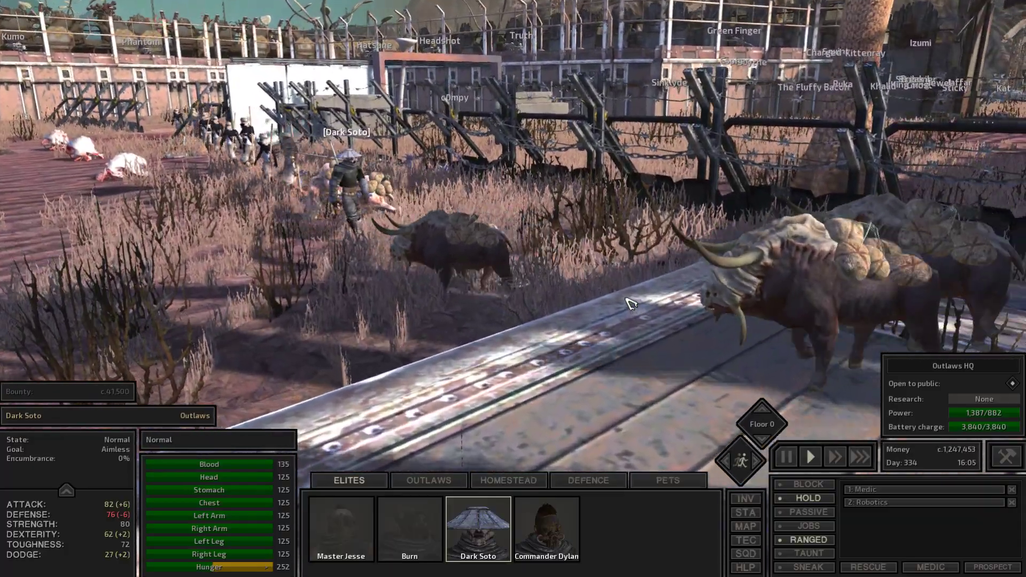
drag(630, 302, 631, 302)
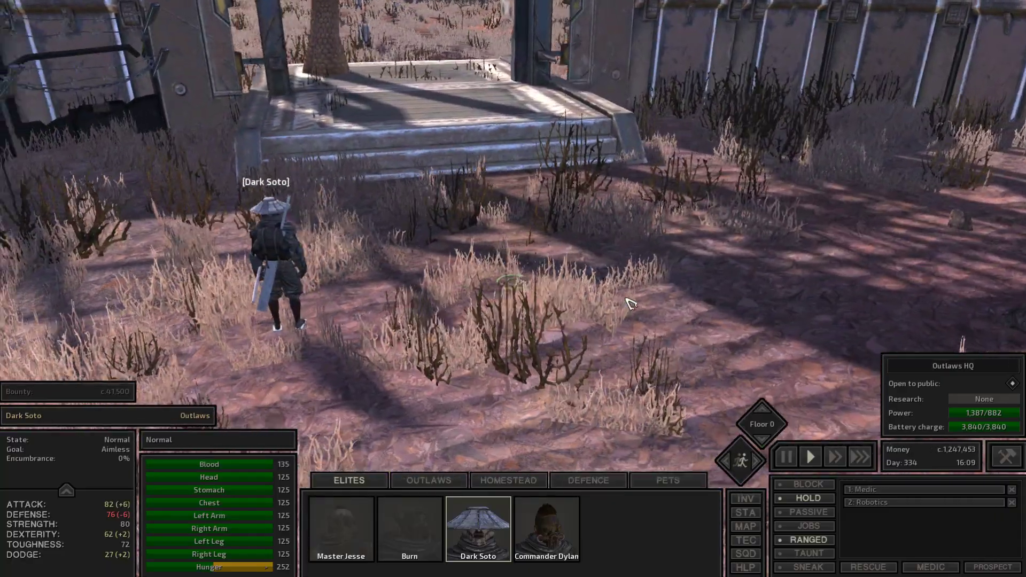
drag(630, 302, 630, 302)
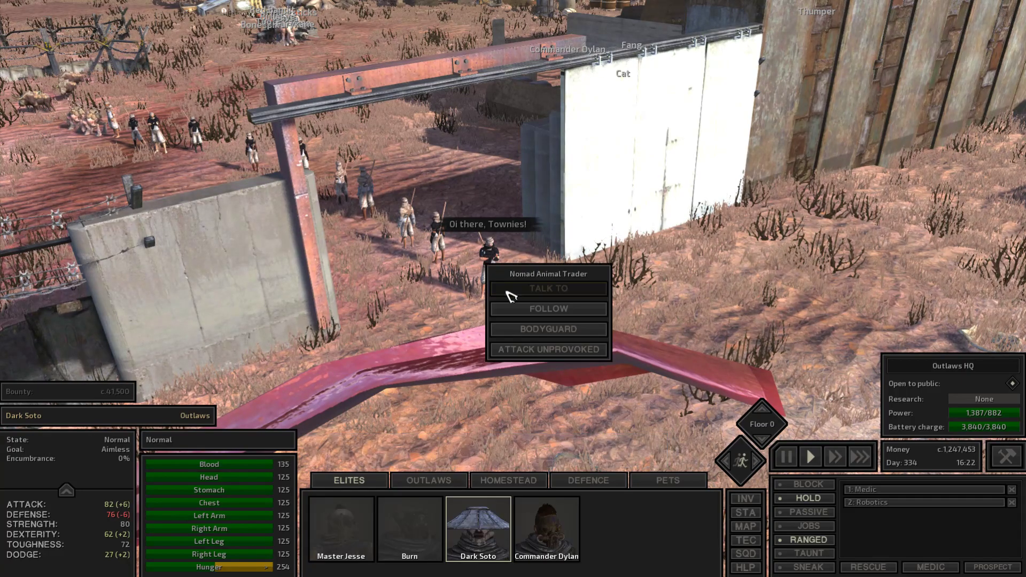
Talk to the Nomad Animal Trader, ask to see his animals and pick the goat pup to buy.
click(510, 290)
scroll(531, 297, up, 2)
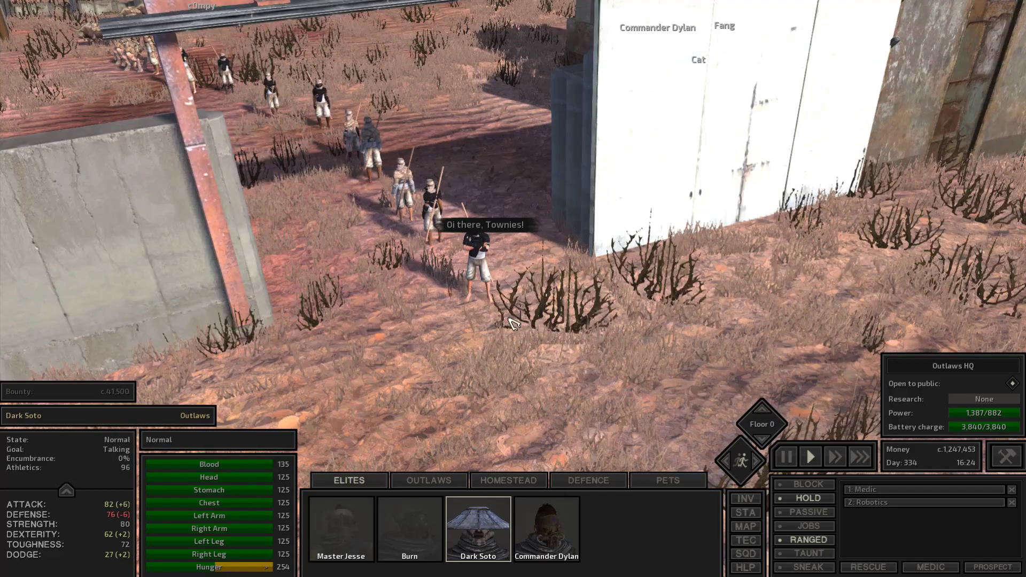
scroll(514, 307, up, 5)
scroll(514, 313, up, 3)
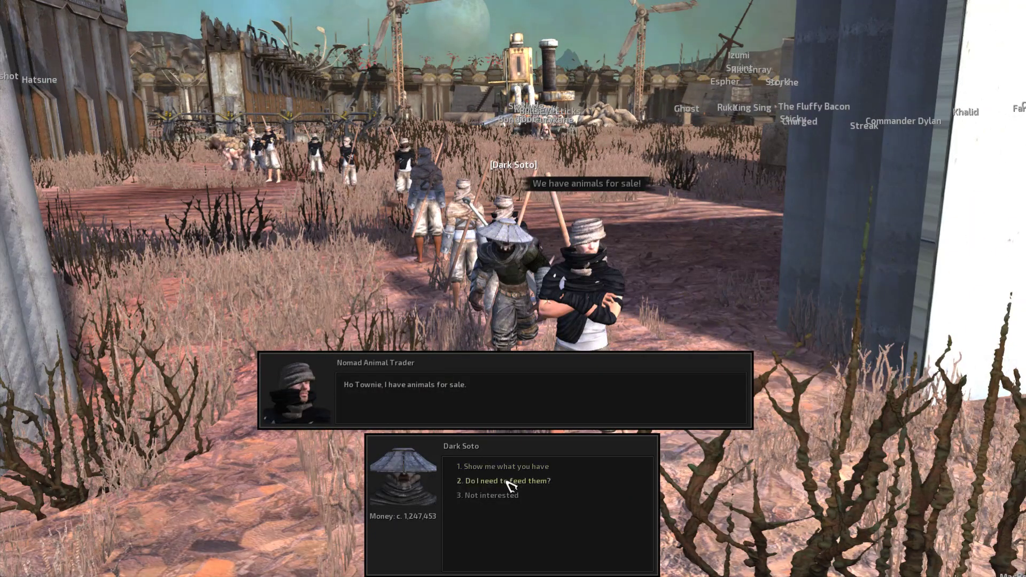
click(505, 467)
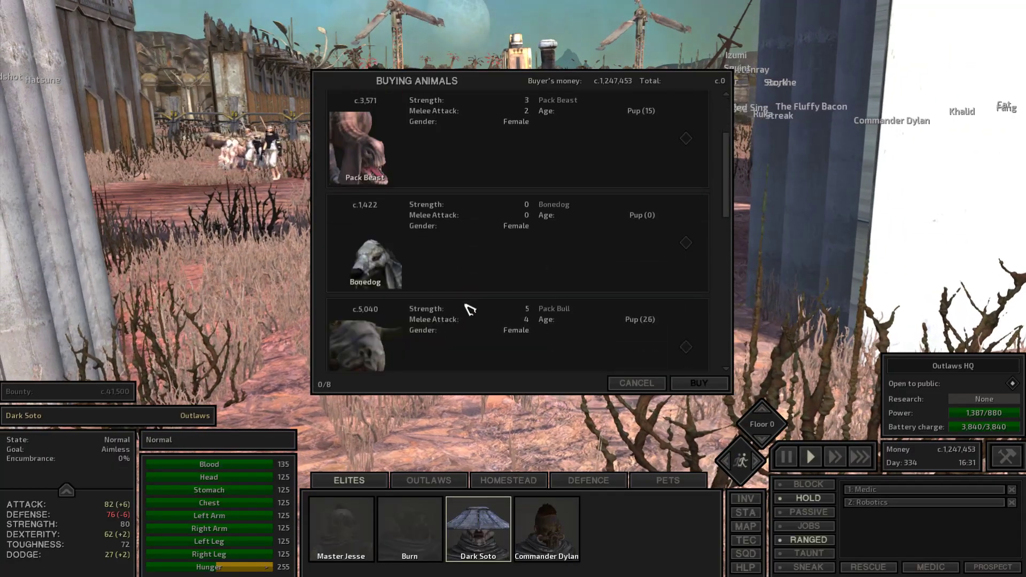
scroll(470, 309, down, 2)
scroll(470, 310, down, 2)
scroll(470, 310, down, 2)
scroll(470, 309, down, 2)
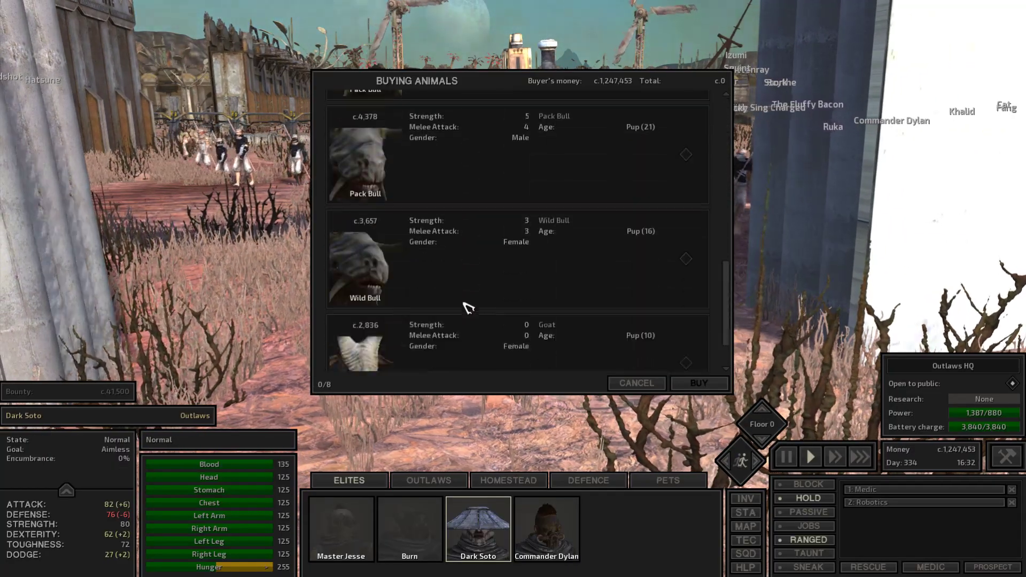
scroll(468, 308, down, 2)
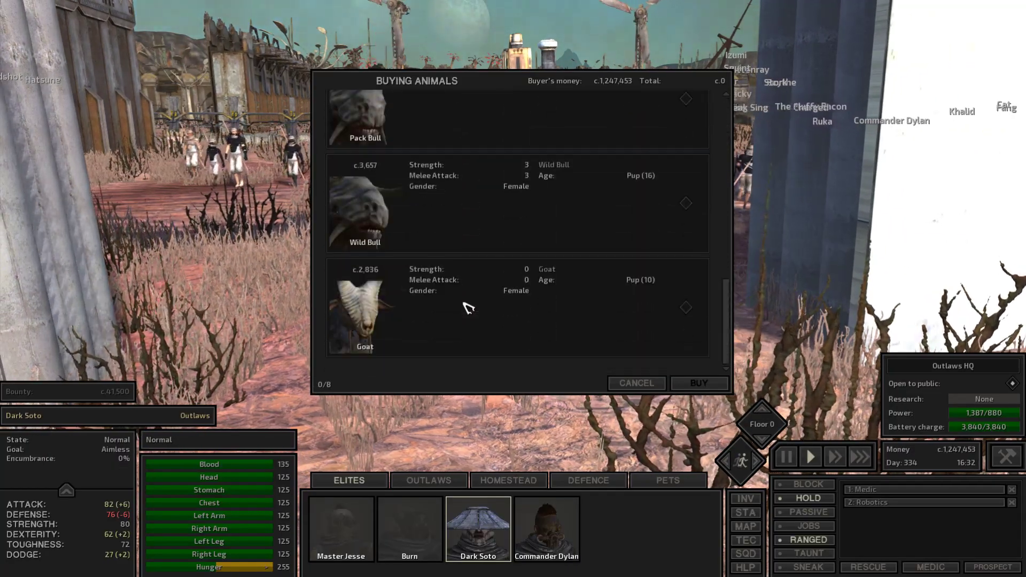
click(686, 311)
Buy the goat pup, rename it from Goat to Cornhole and confirm its creation.
click(697, 383)
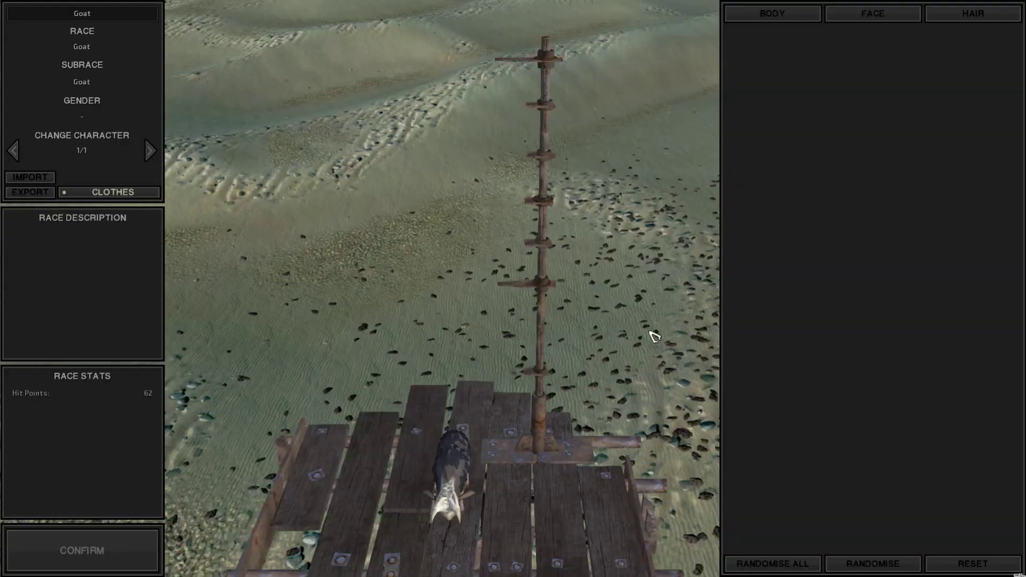
click(153, 15)
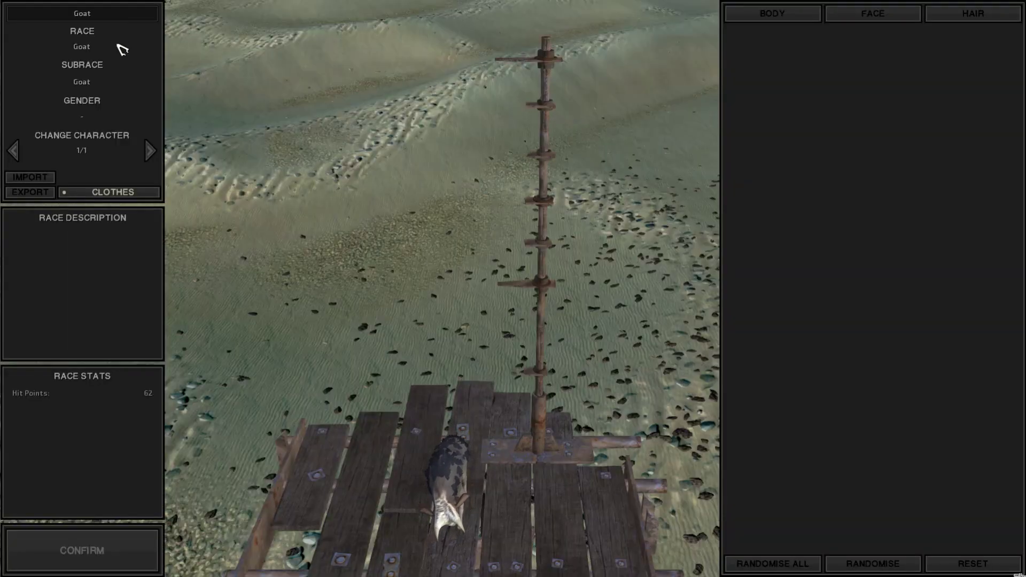
key(BackSpace)
key(BackSpace)
key(BackSpace)
key(BackSpace)
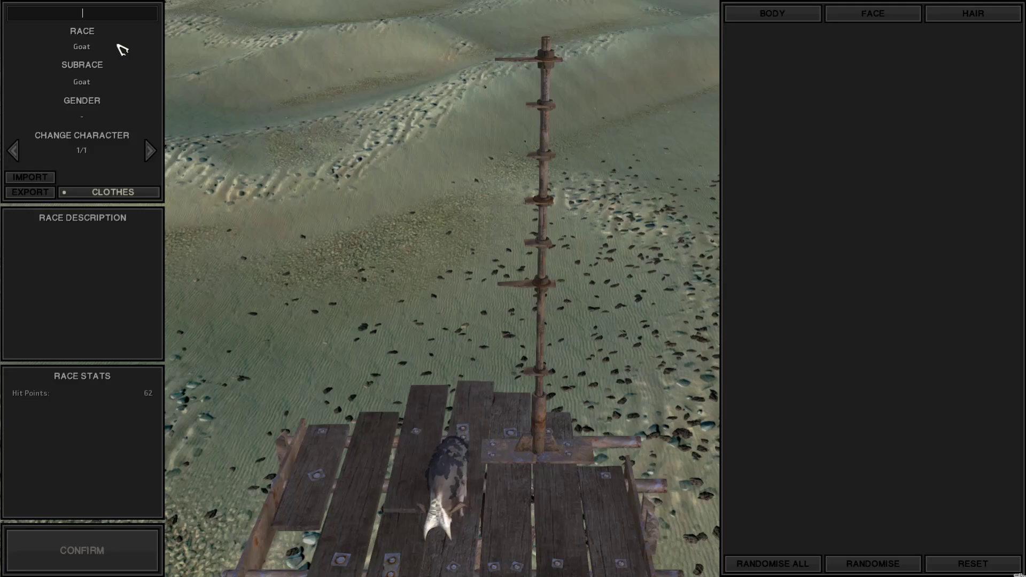
text(Cornhole)
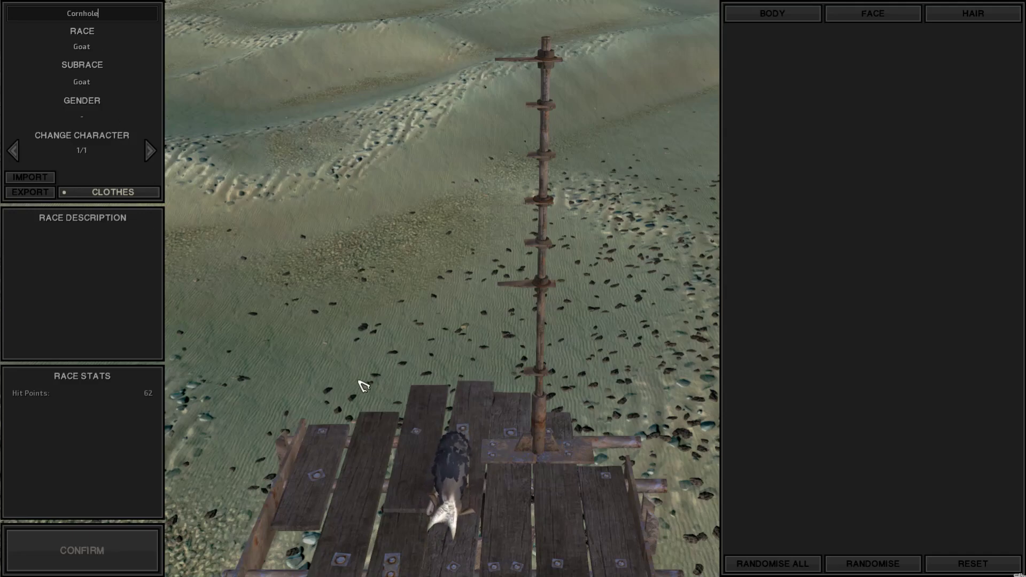
click(82, 551)
Swing the view along the base wall toward the pack animals at the trough.
drag(240, 450, 633, 287)
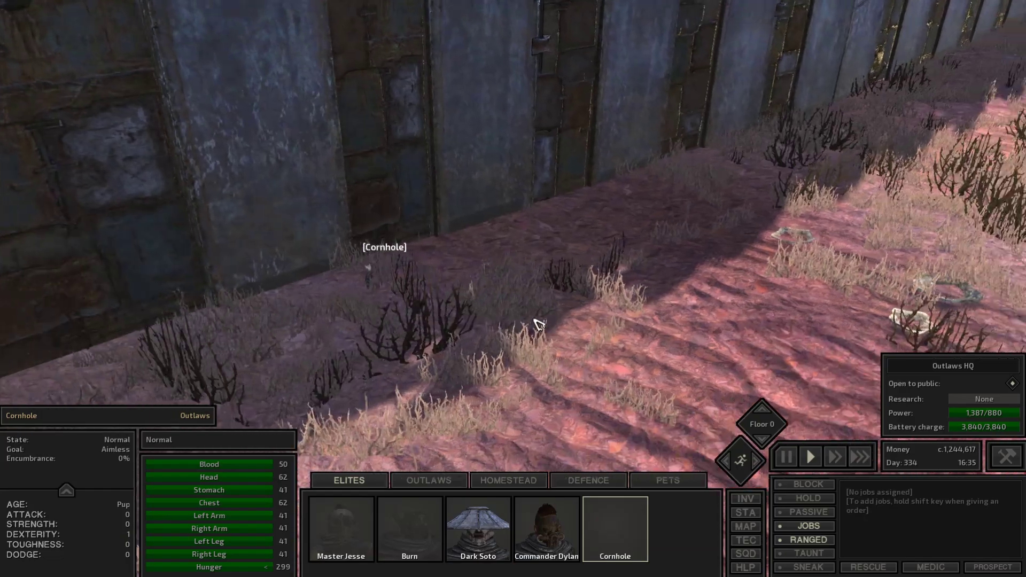
scroll(633, 288, down, 8)
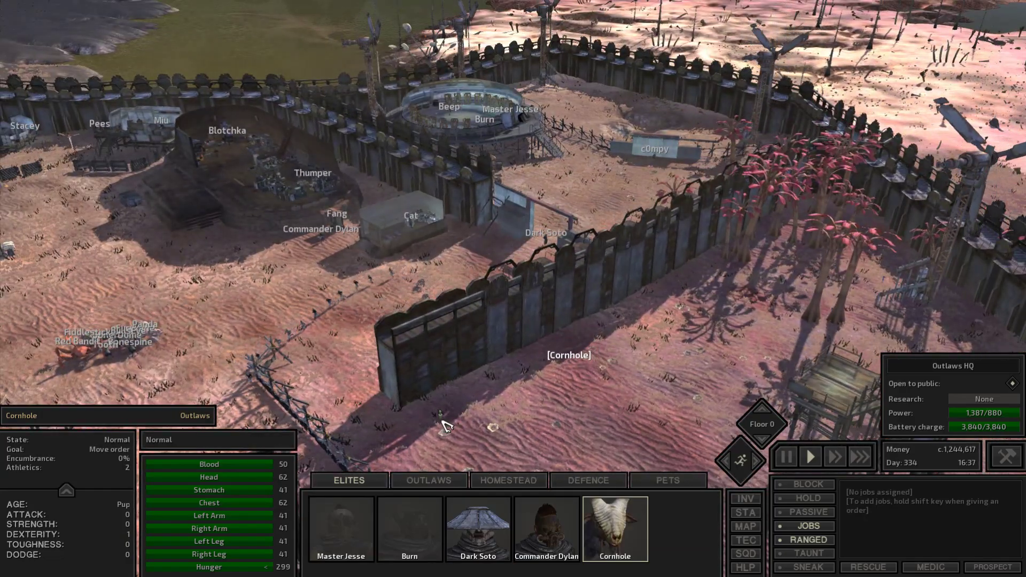
scroll(491, 413, up, 4)
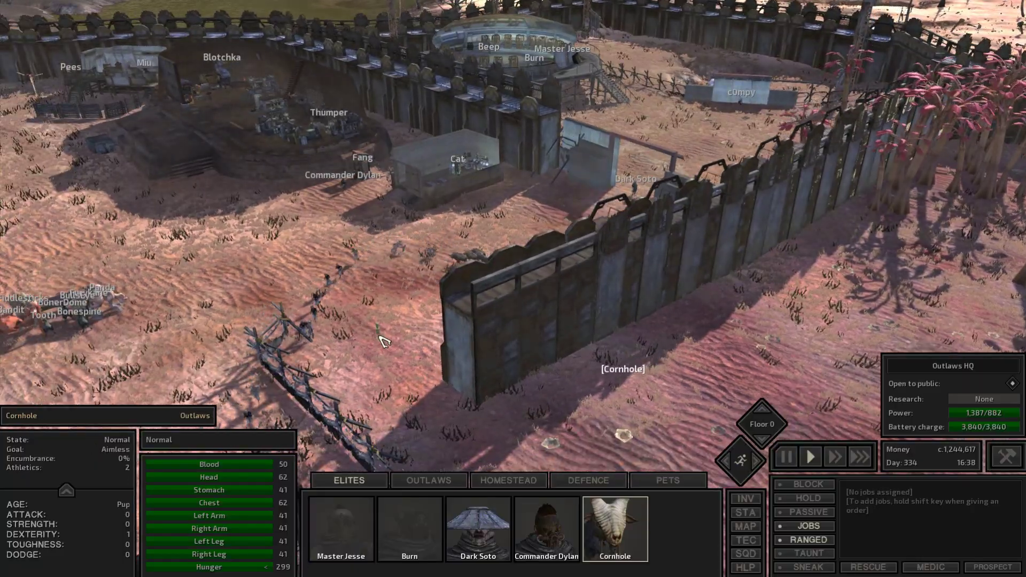
mouse_move(491, 413)
mouse_down()
mouse_move(381, 343)
mouse_move(393, 331)
mouse_up()
scroll(382, 342, up, 8)
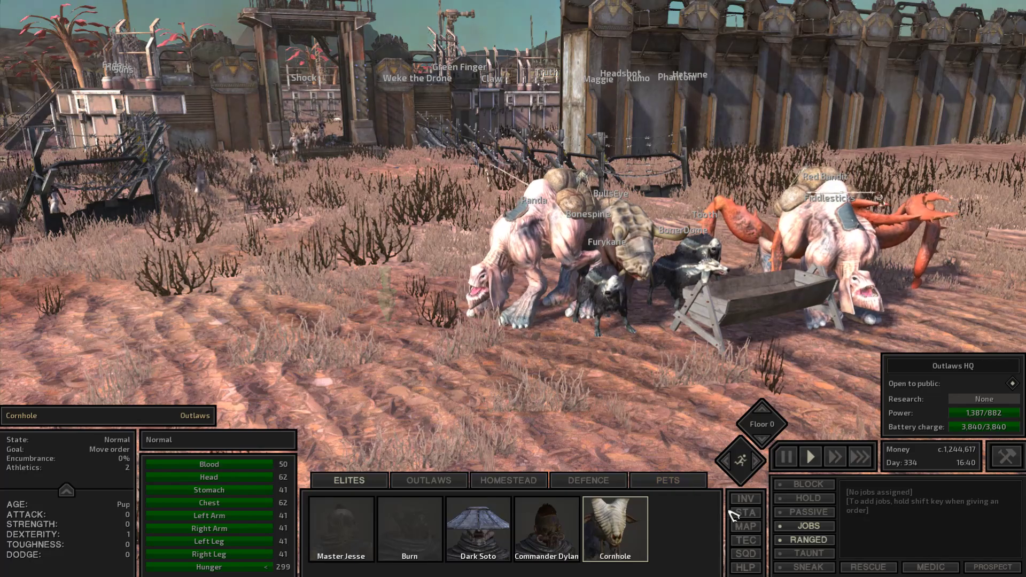
Drag Cornhole from the Elites squad into the Pets squad in the Squads window and close it.
click(749, 553)
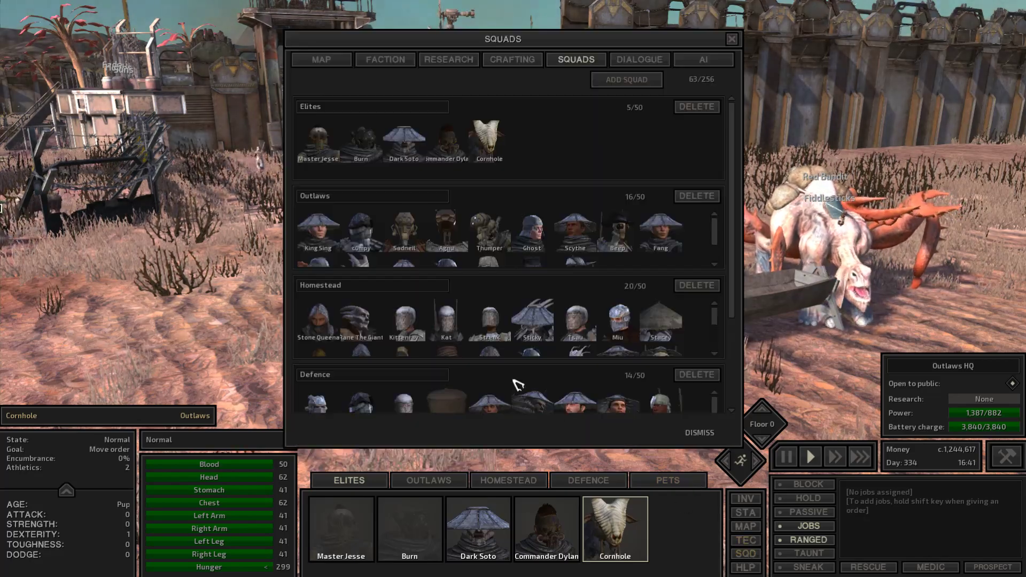
drag(487, 149, 532, 325)
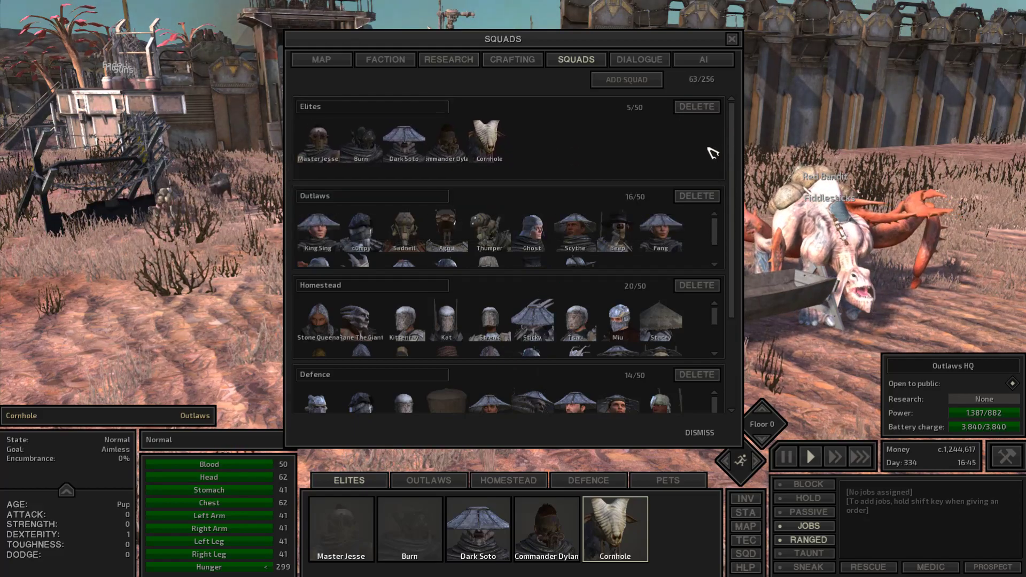
drag(487, 137, 561, 400)
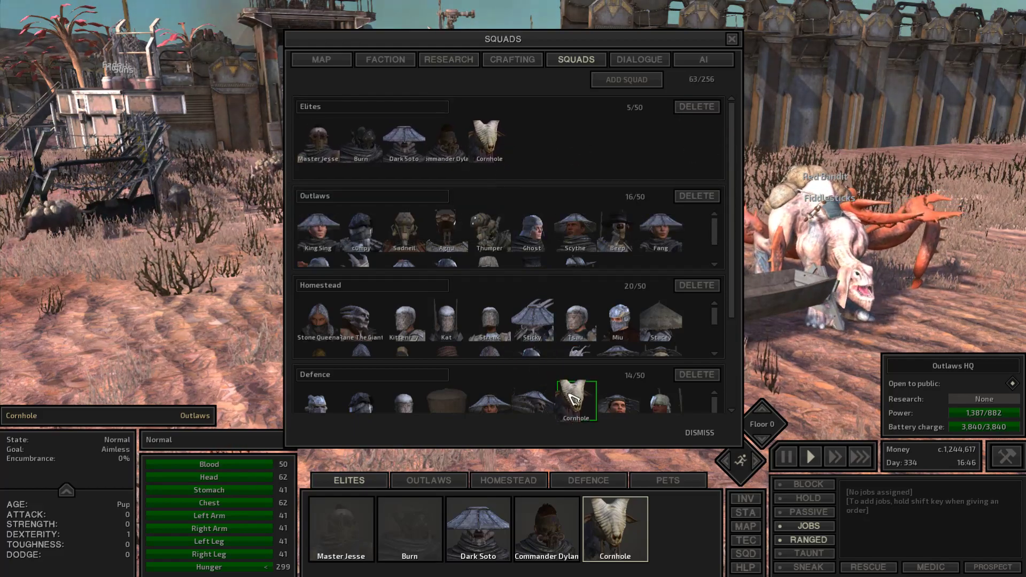
scroll(615, 367, down, 3)
drag(583, 281, 657, 373)
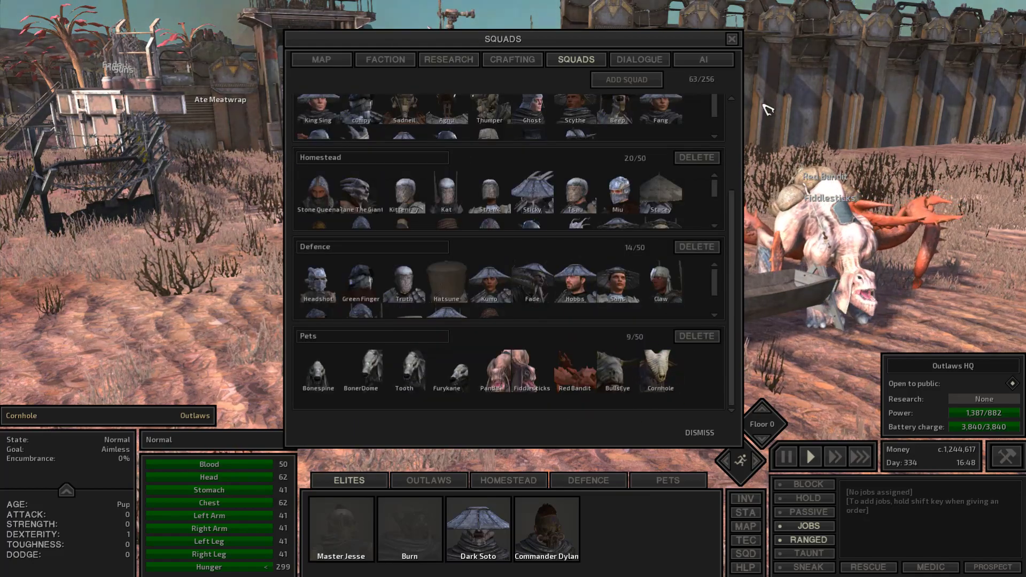
click(733, 39)
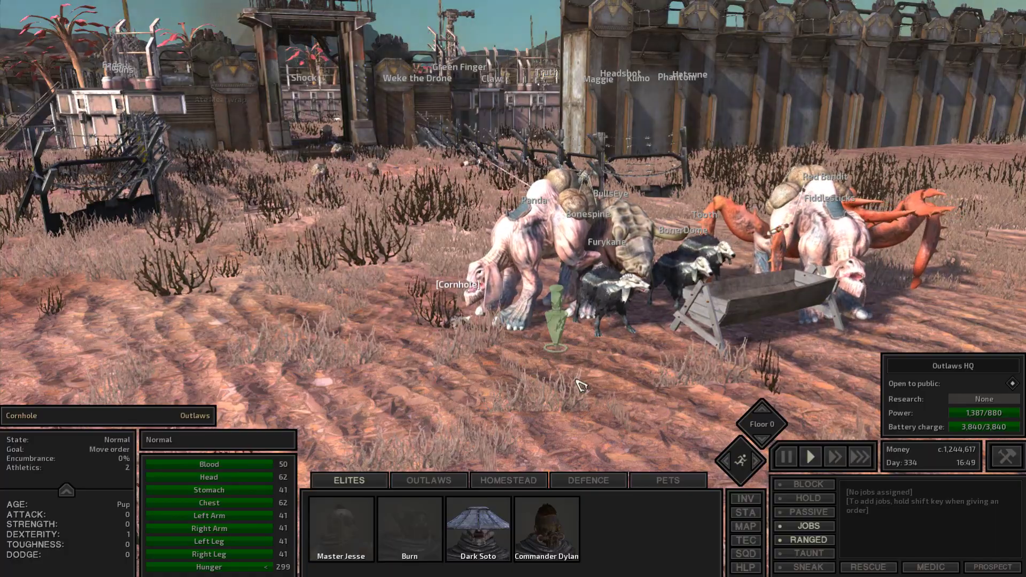
scroll(603, 399, up, 5)
scroll(603, 400, down, 5)
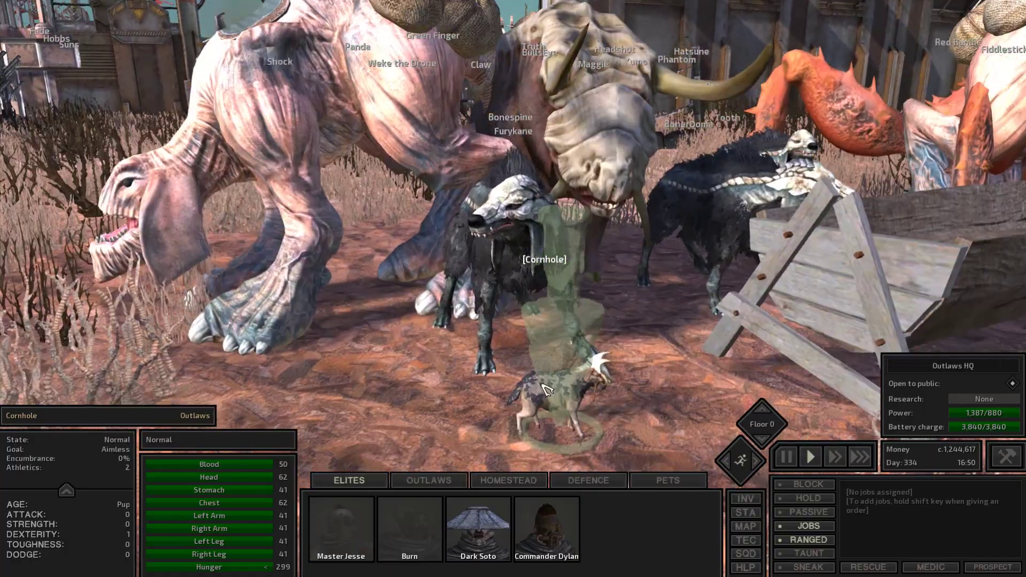
drag(545, 390, 545, 391)
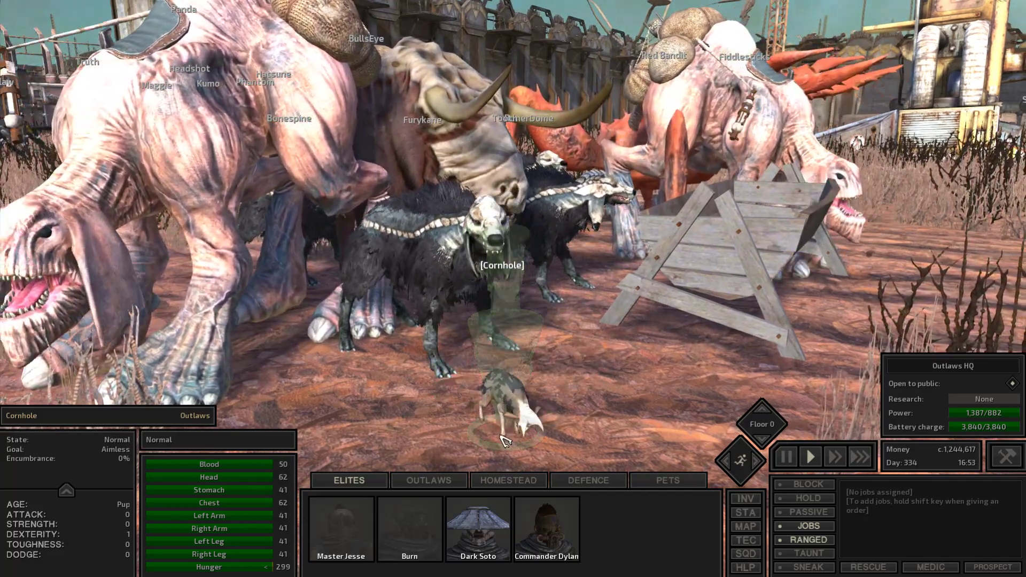
scroll(498, 437, up, 4)
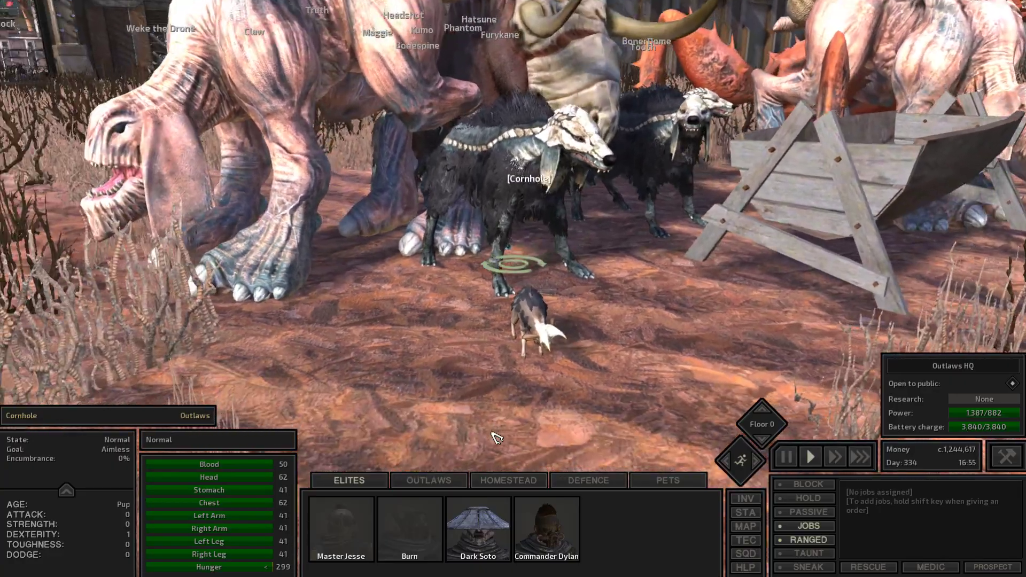
drag(497, 437, 497, 437)
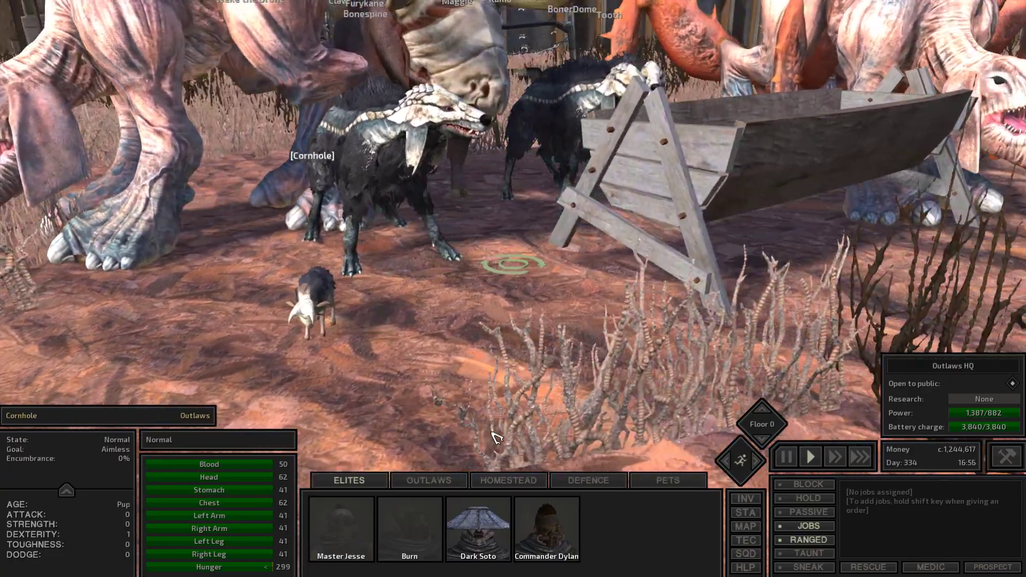
scroll(497, 437, up, 3)
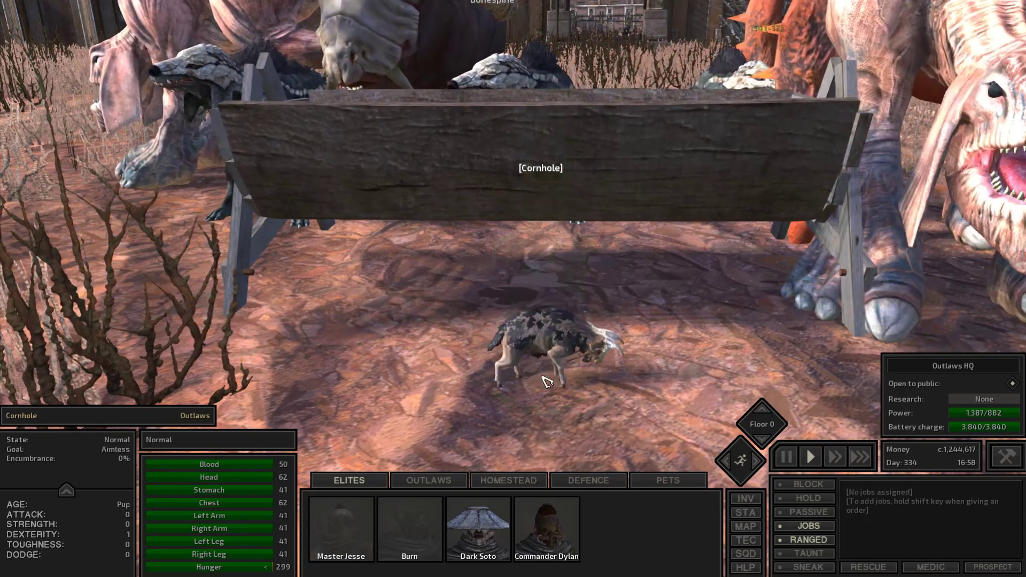
click(554, 162)
scroll(461, 278, down, 5)
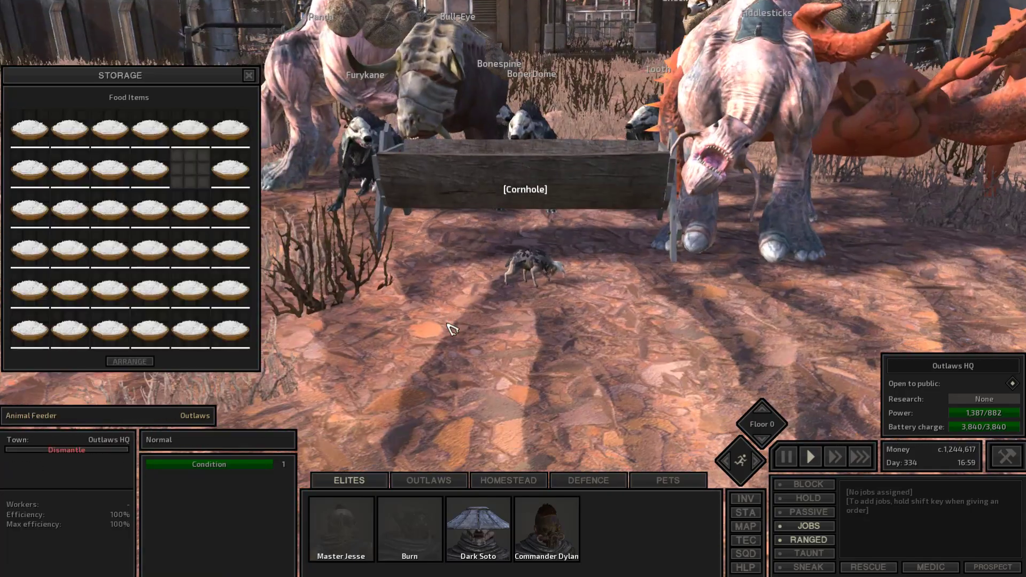
scroll(457, 304, down, 5)
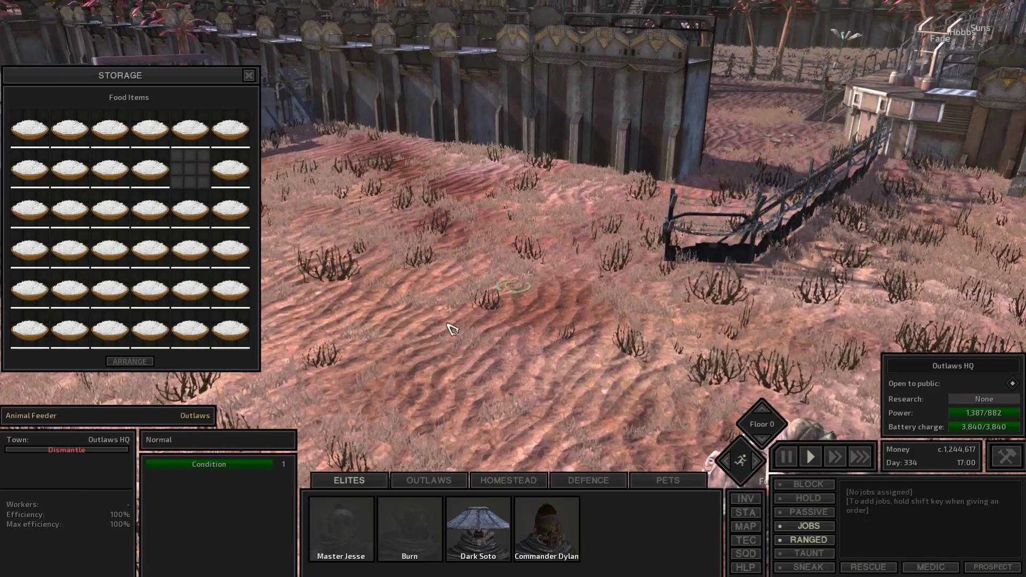
scroll(451, 328, up, 1)
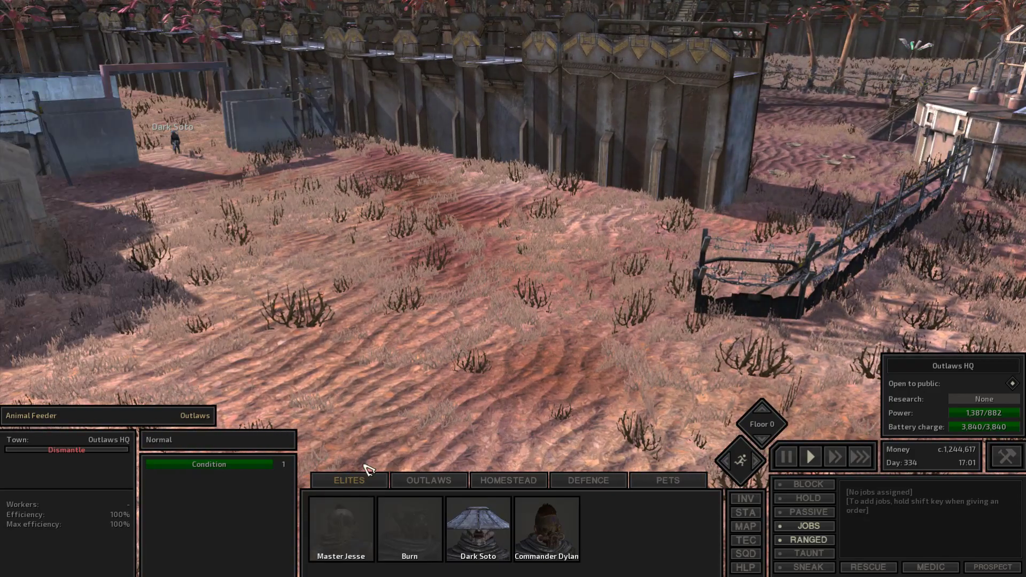
Jump to Master Jesse and look around inside the Swamp Dome toward the cages.
double_click(345, 530)
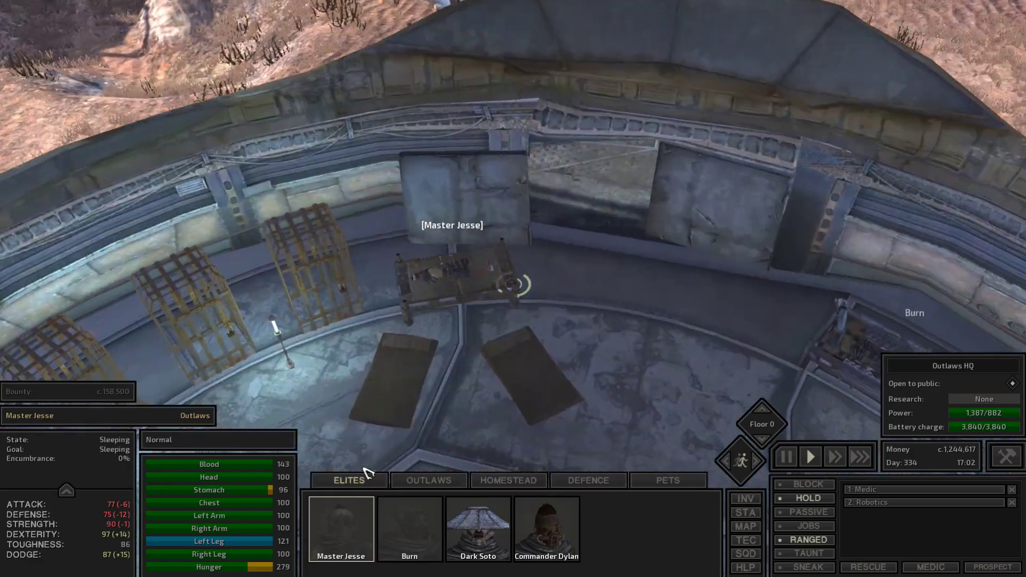
key(a)
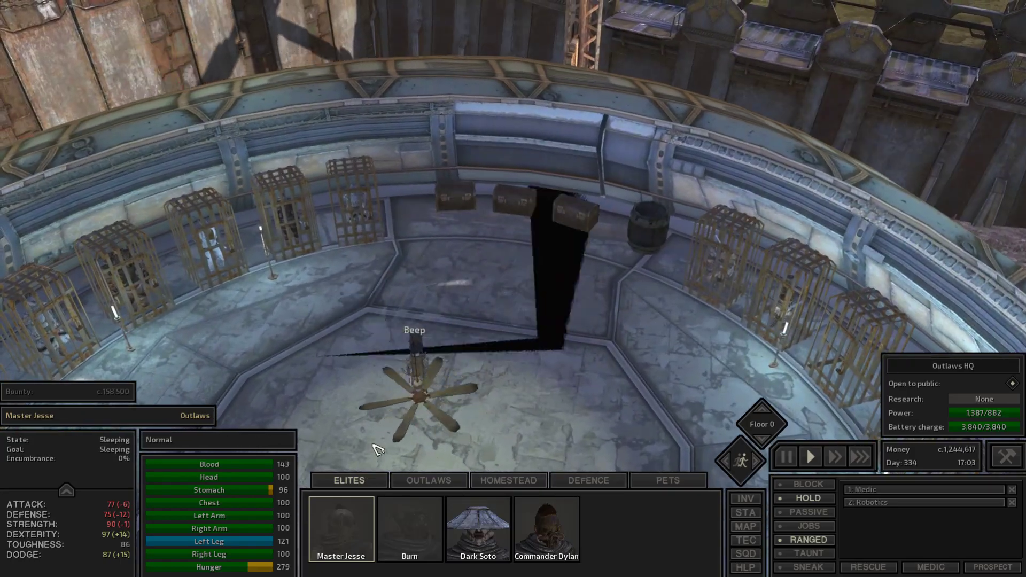
click(379, 449)
key(a)
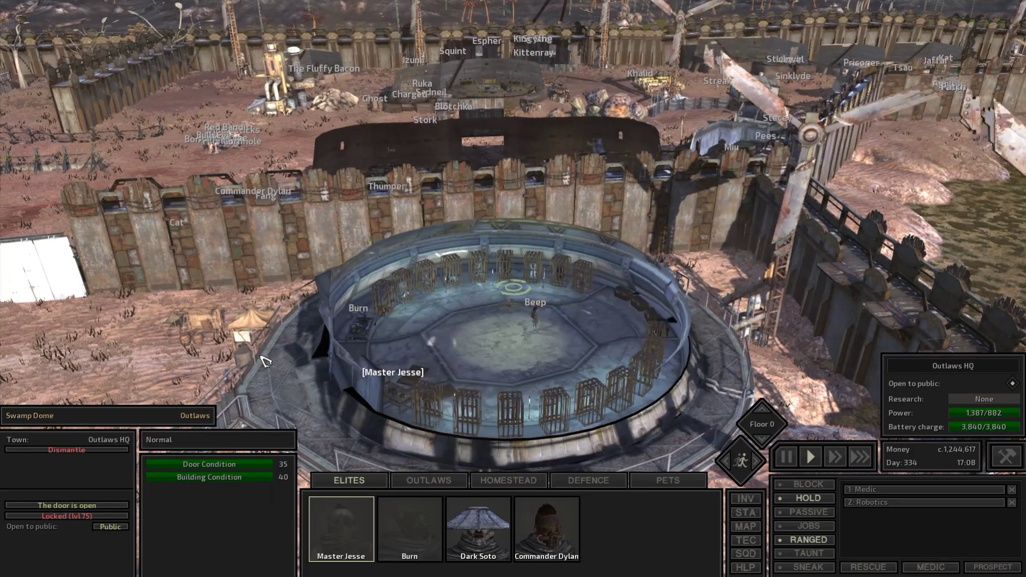
scroll(265, 362, up, 2)
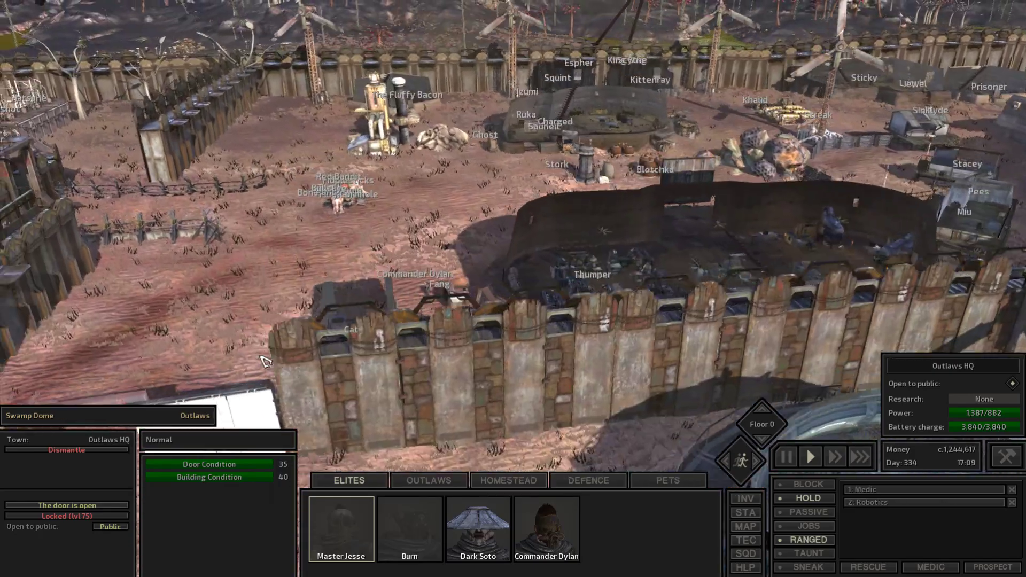
scroll(264, 362, up, 2)
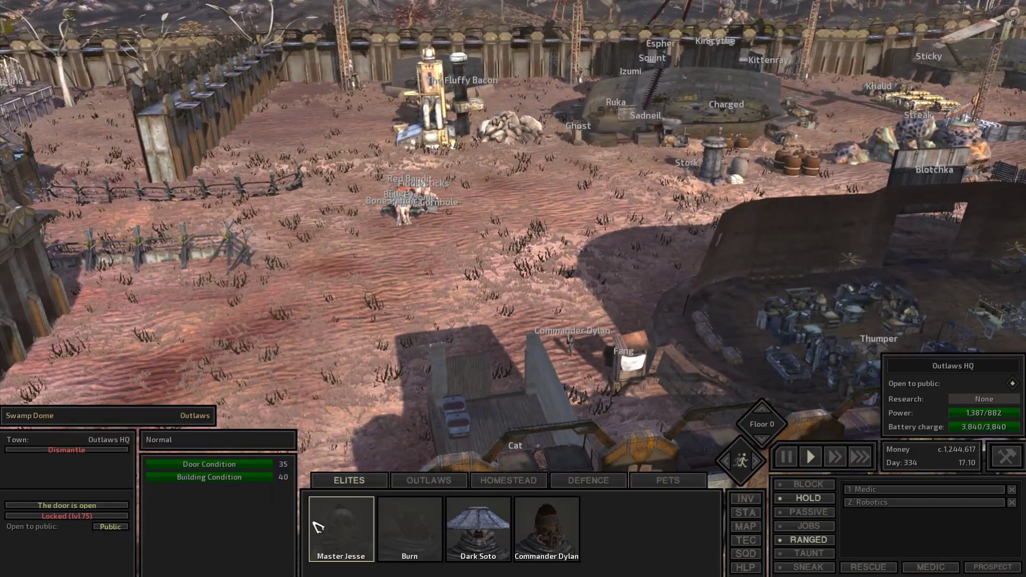
Send Burn and Commander Dylan walking over to Dark Soto, then select Dark Soto.
click(318, 526)
click(411, 526)
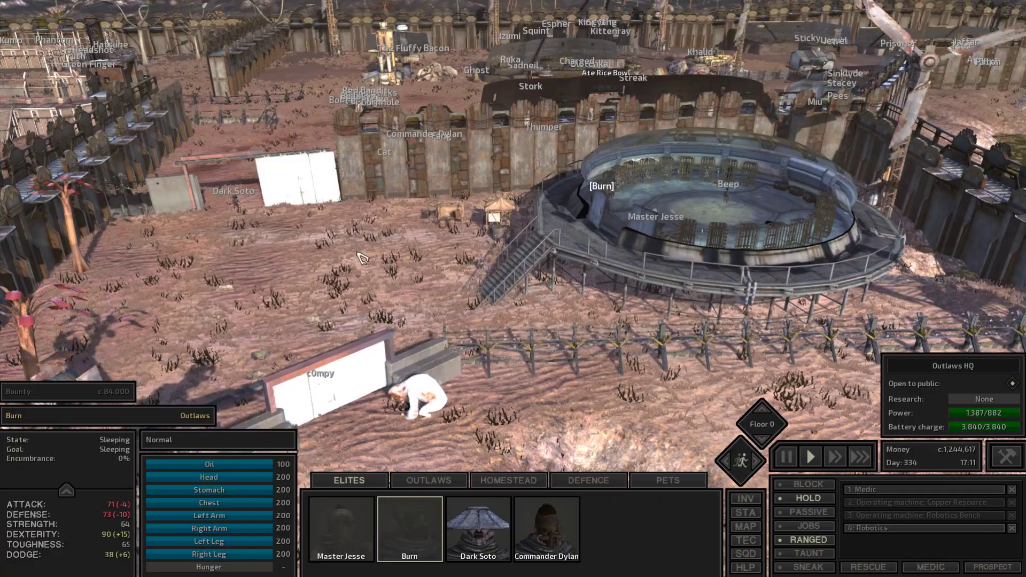
right_click(363, 256)
scroll(354, 273, up, 3)
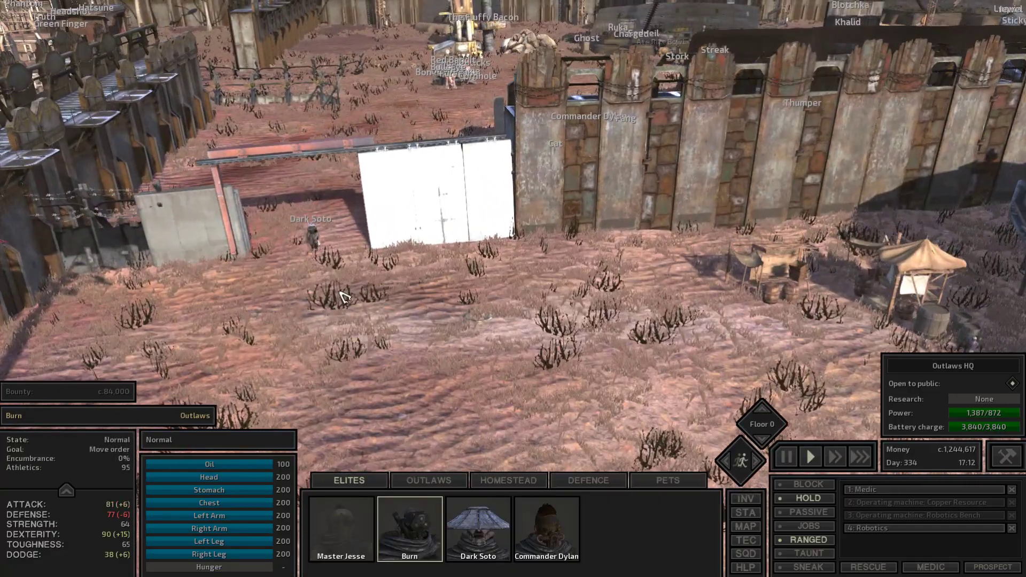
click(547, 526)
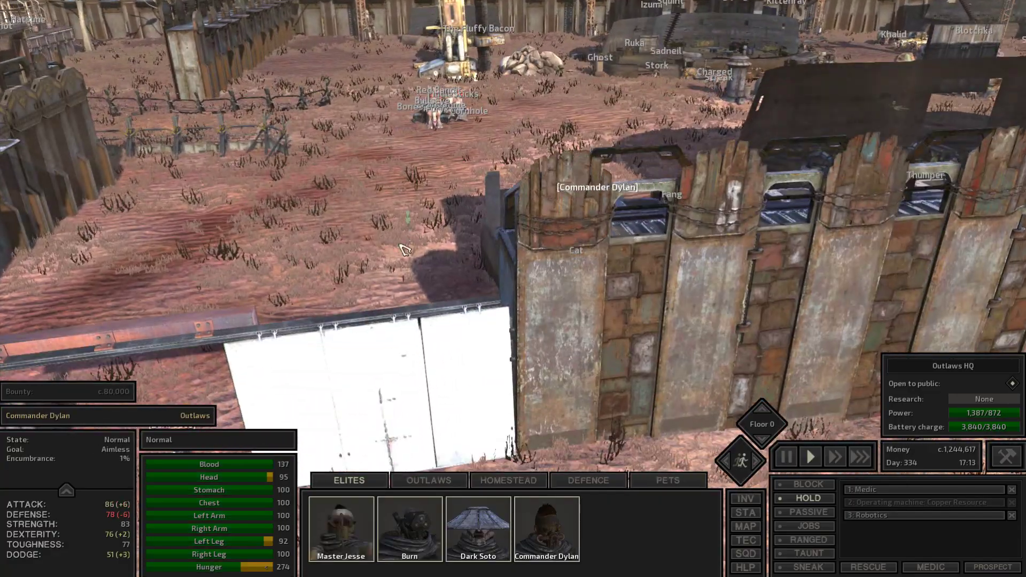
right_click(404, 250)
scroll(514, 272, up, 3)
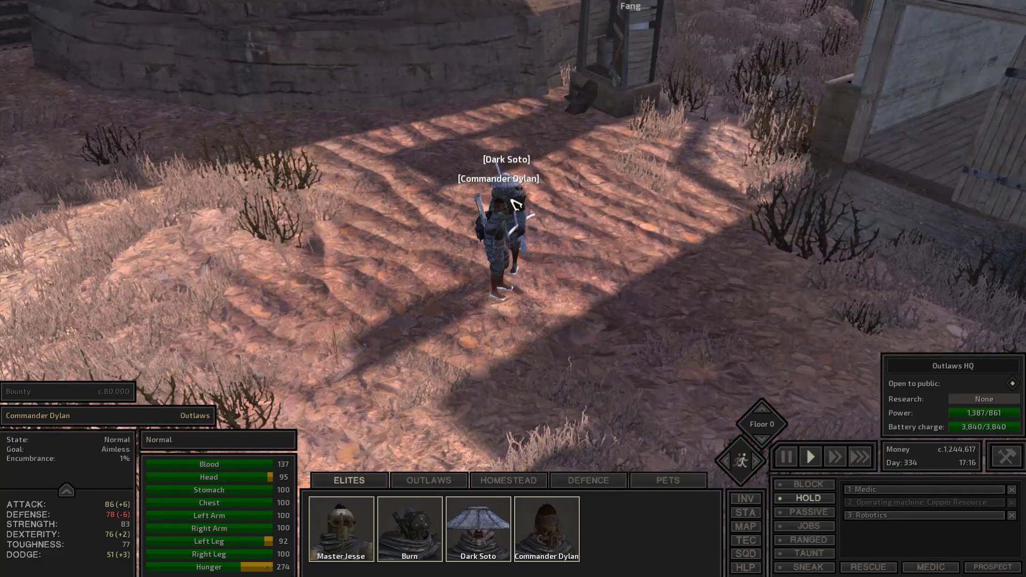
click(515, 204)
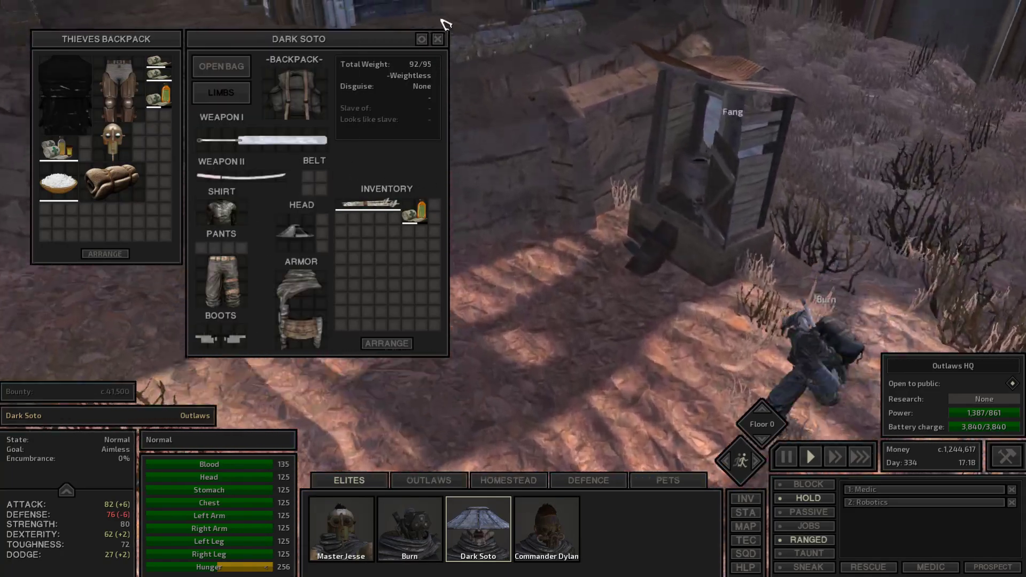
Stash Dark Soto's spare backpack gear in armour storage, keep the mask, and arrange the backpack.
key(i)
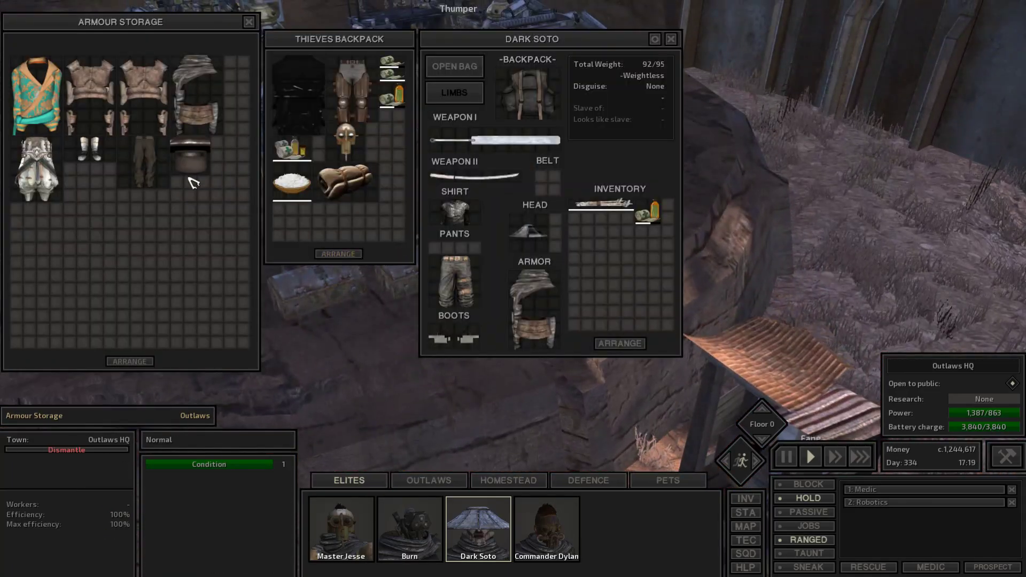
right_click(351, 88)
right_click(345, 140)
right_click(298, 92)
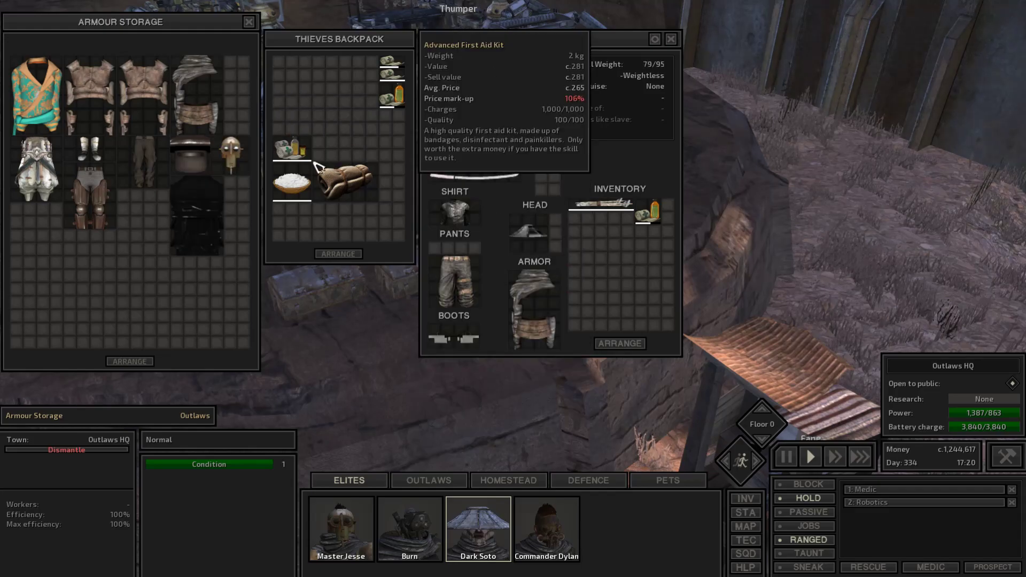
drag(230, 154, 383, 219)
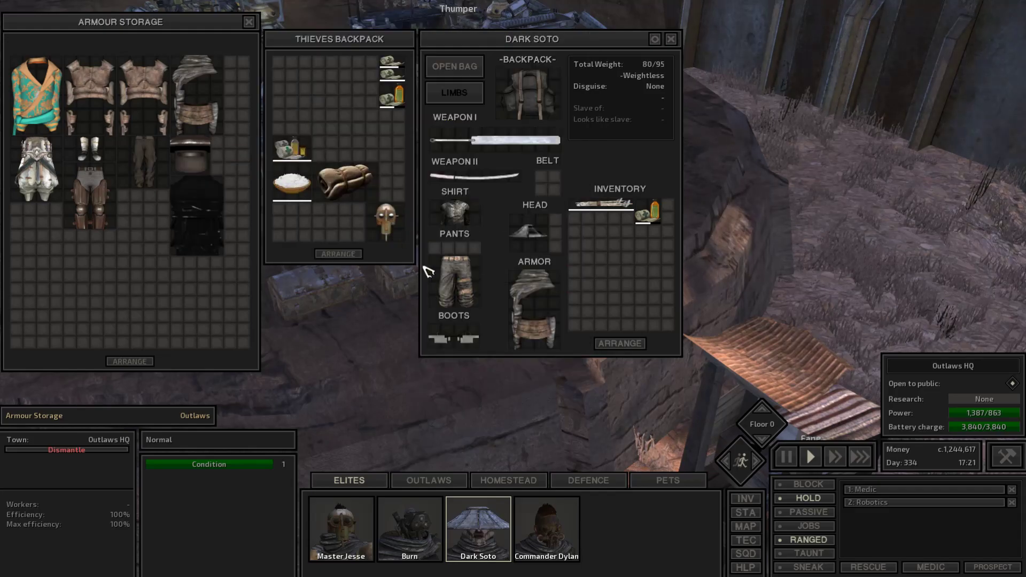
click(338, 253)
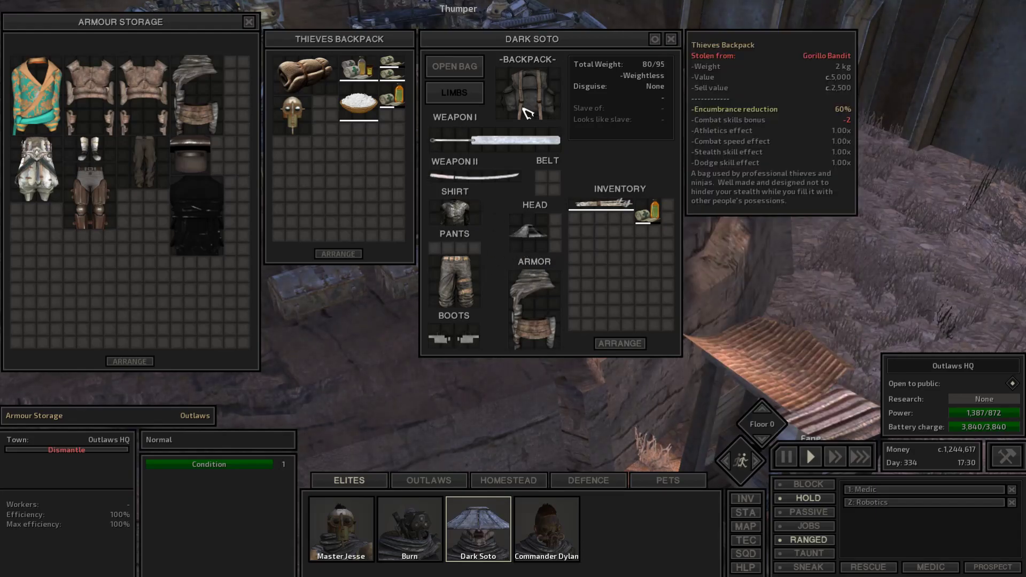
key(i)
Browse the armour containers and take a Plate Jacket into Dark Soto's backpack.
click(498, 247)
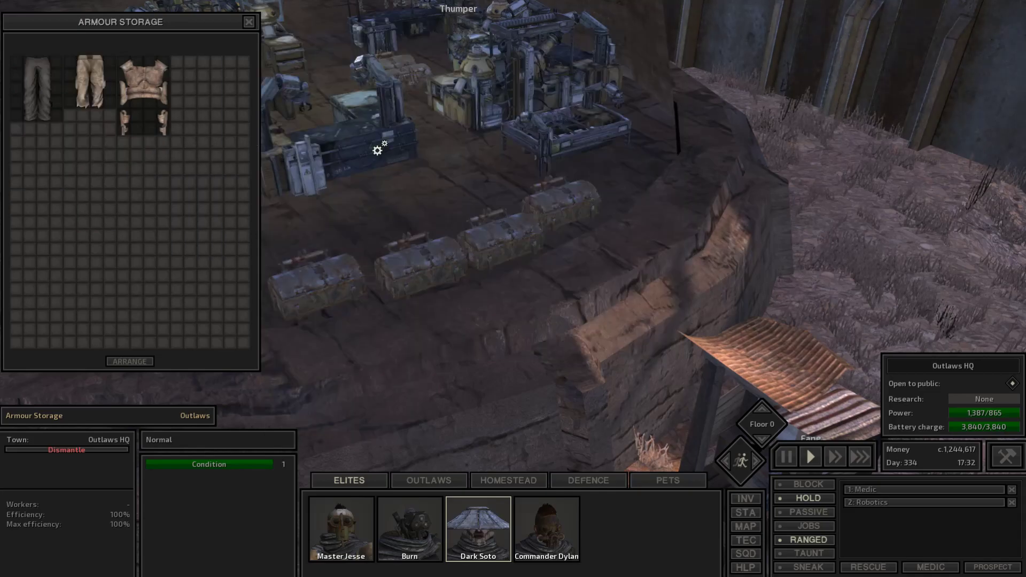
click(562, 194)
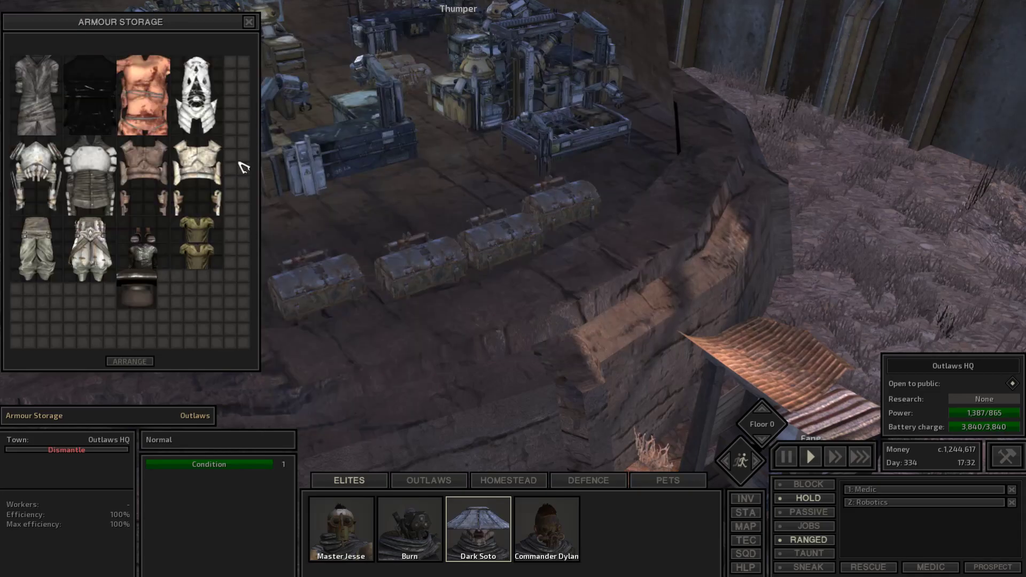
key(i)
right_click(96, 169)
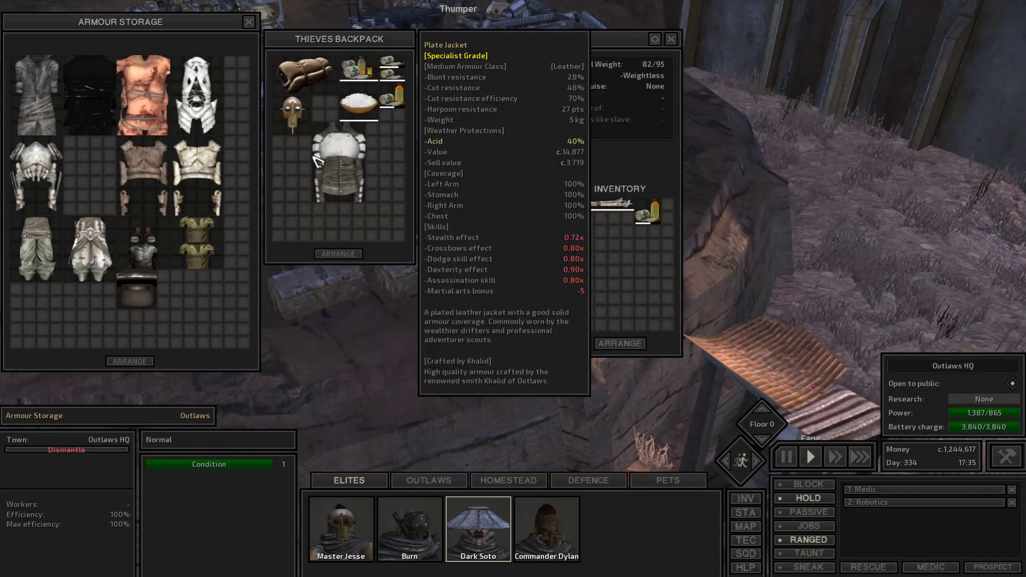
drag(317, 160, 393, 201)
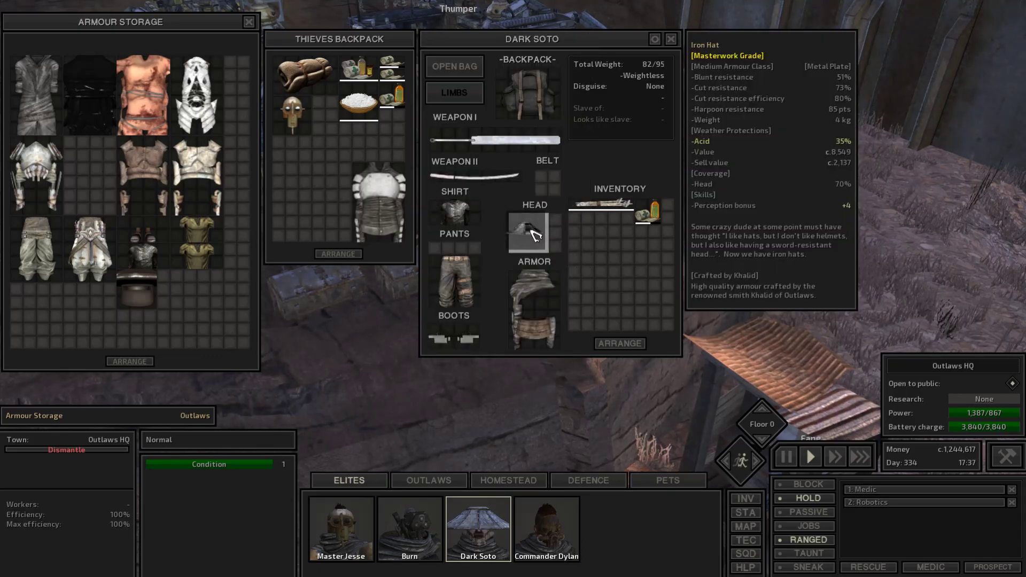
Equip the Plate Jacket on Dark Soto, keep his Iron Hat, and stow the Assassin's Rags in the backpack.
right_click(521, 228)
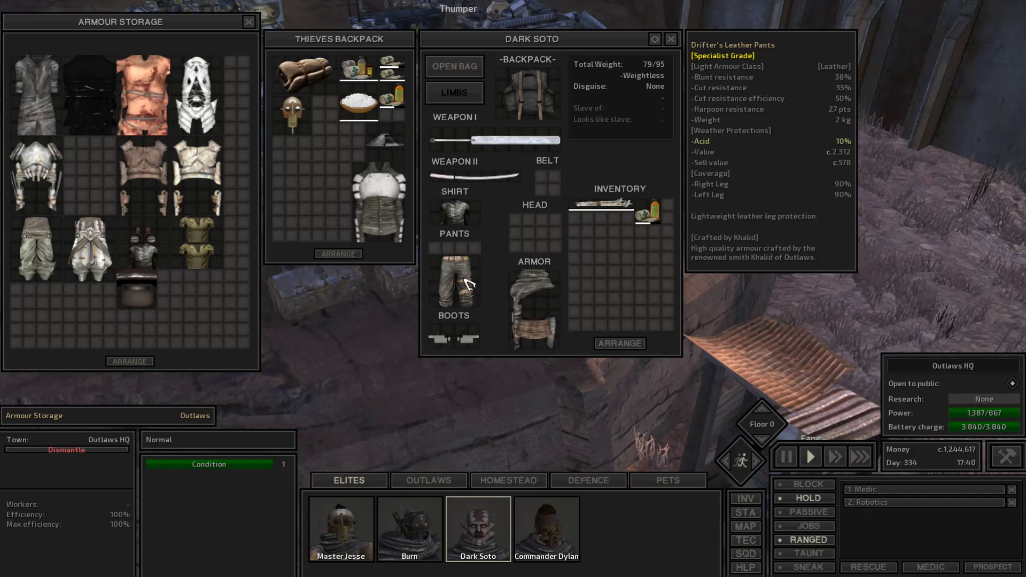
right_click(386, 143)
drag(376, 205, 533, 305)
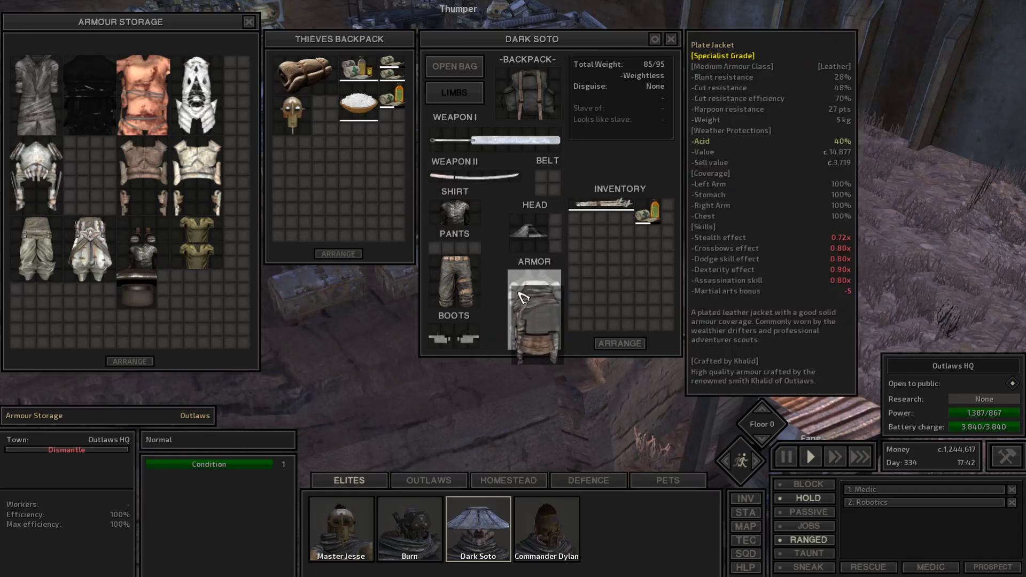
click(365, 180)
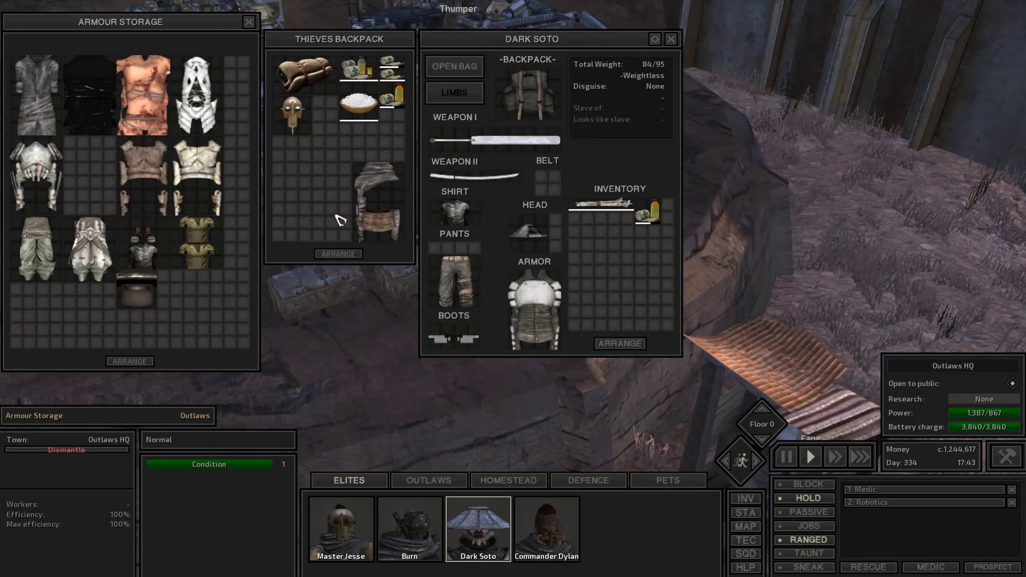
click(340, 256)
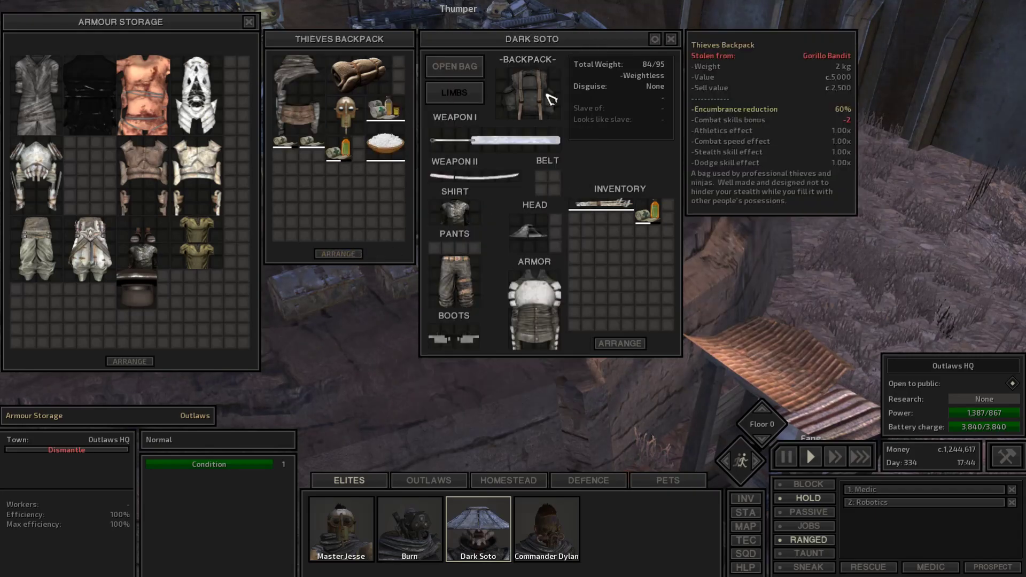
Move Commander Dylan's black armour and leg plates into armour storage and tidy his backpack.
click(546, 527)
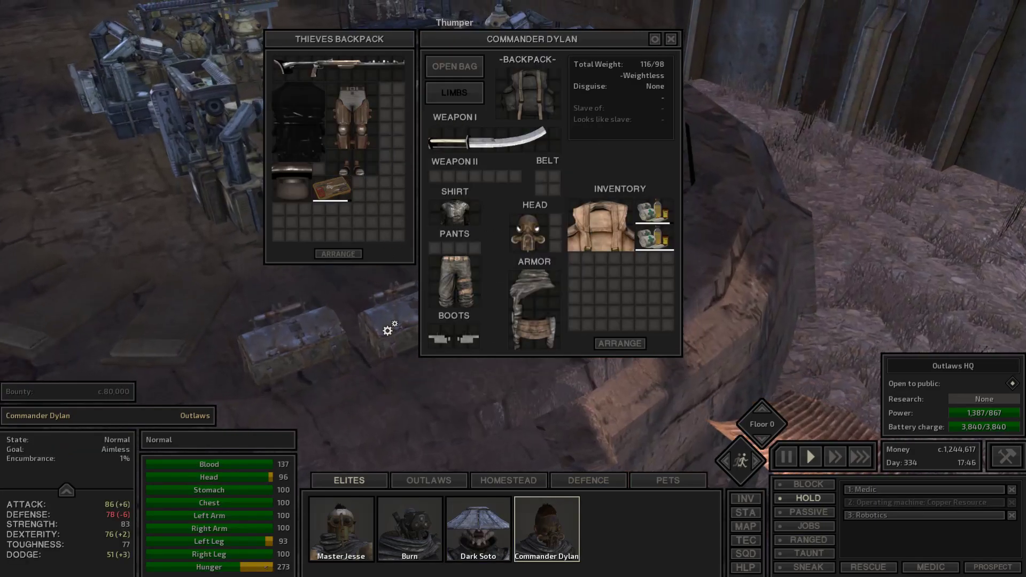
click(387, 328)
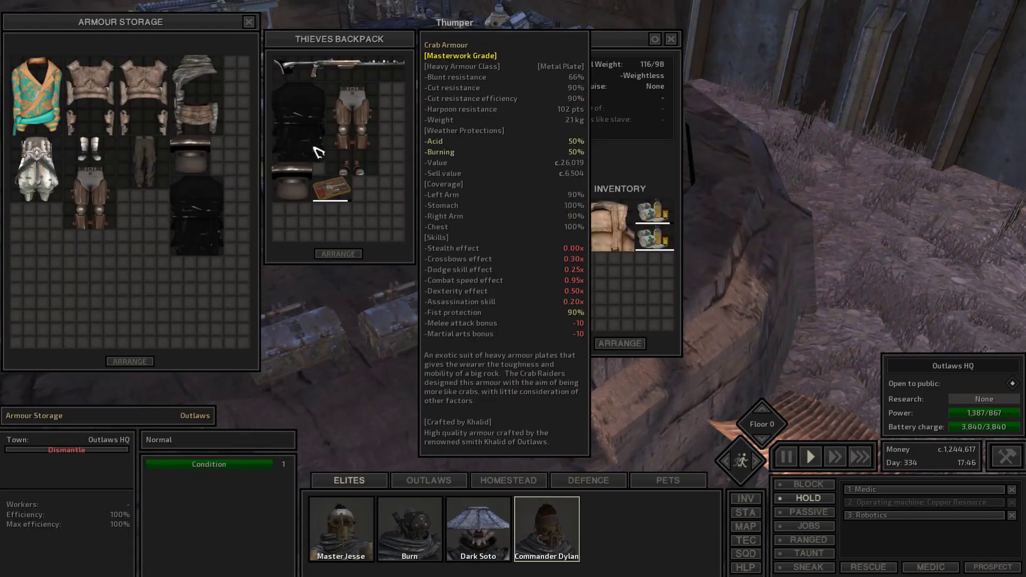
right_click(301, 120)
right_click(351, 120)
drag(304, 189, 292, 104)
drag(332, 190, 332, 96)
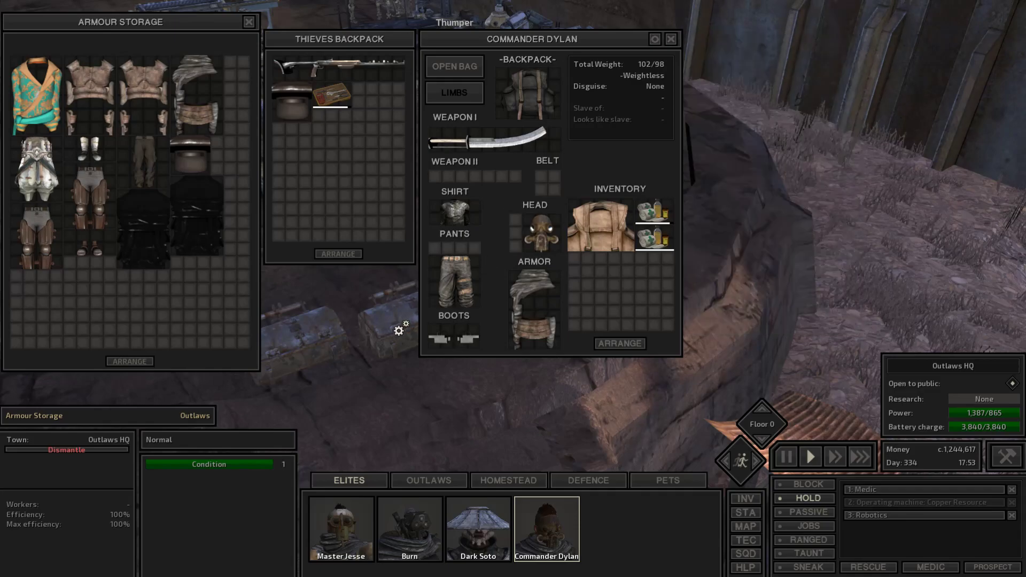
Look through the other storage chests, then close Dylan's gear and the storage window.
drag(401, 333, 379, 359)
click(405, 309)
click(348, 319)
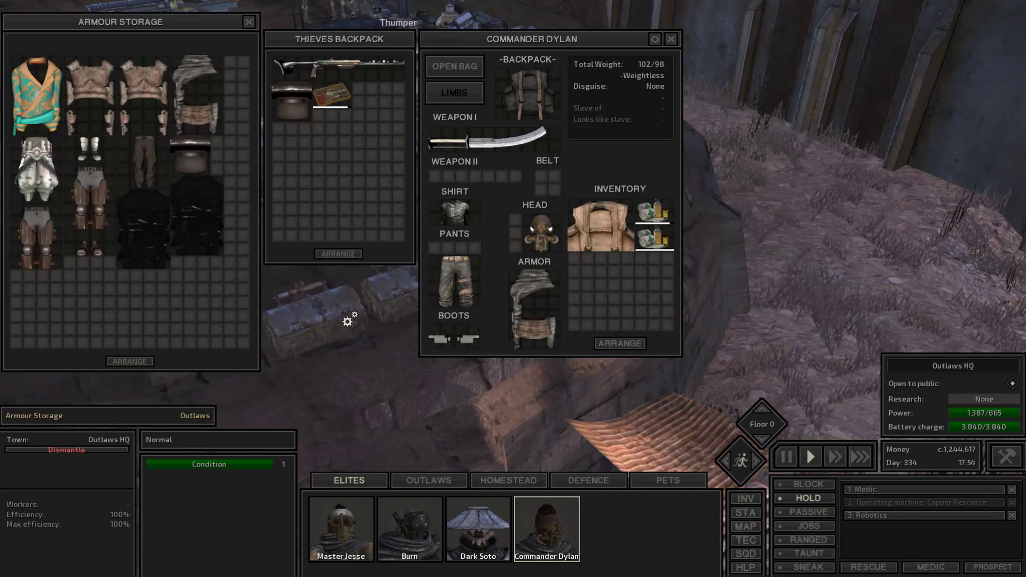
mouse_move(347, 320)
mouse_down()
mouse_move(391, 378)
mouse_move(337, 345)
mouse_up()
click(392, 377)
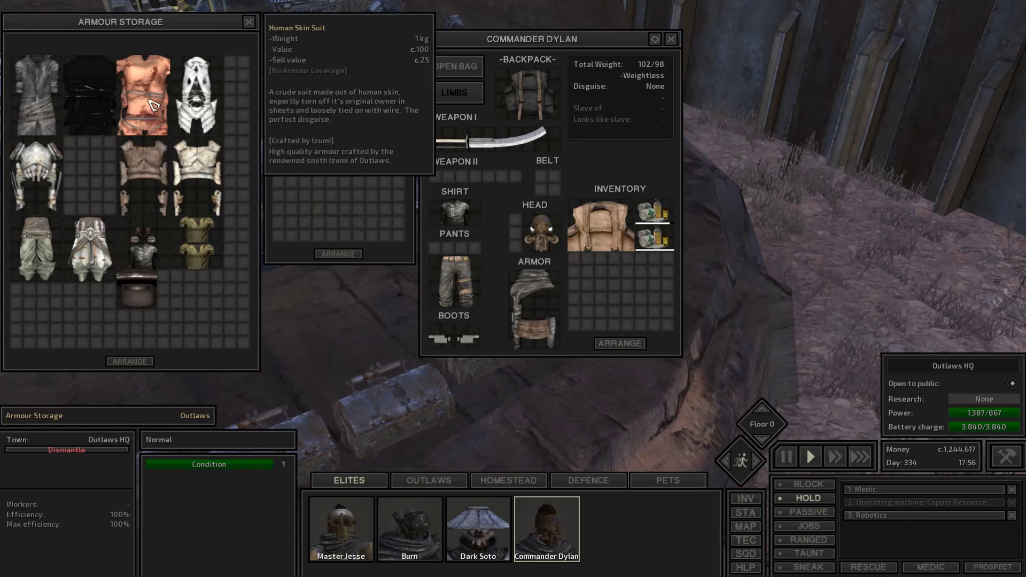
key(i)
click(250, 22)
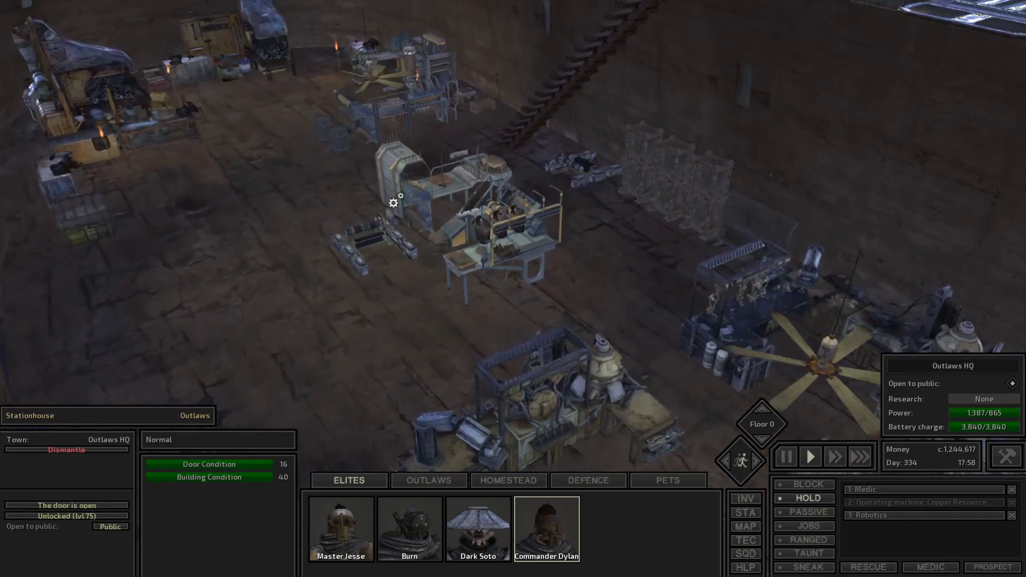
Bring up the leather bench's crafting options and check Dark Soto's current gear.
click(485, 241)
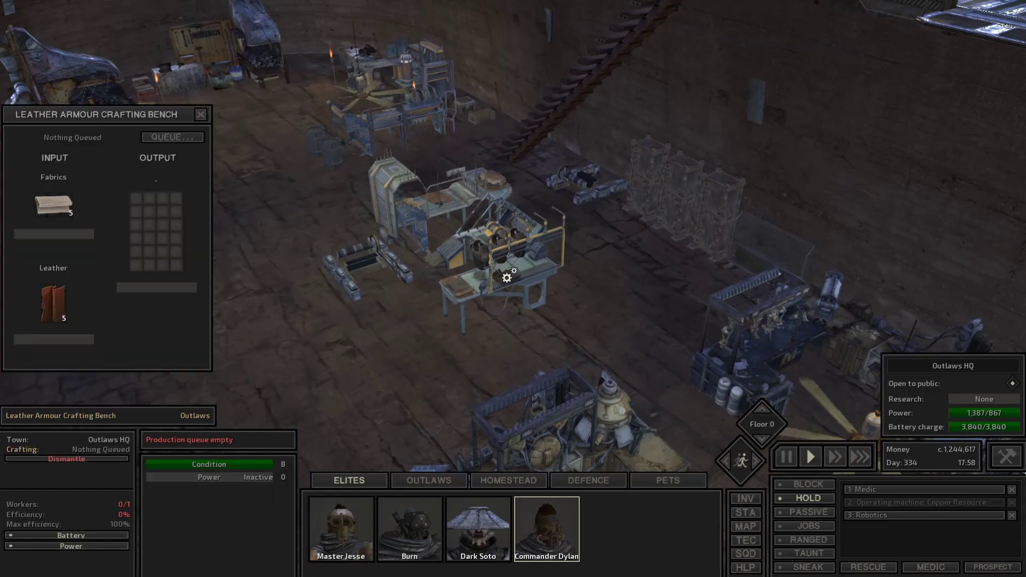
click(173, 138)
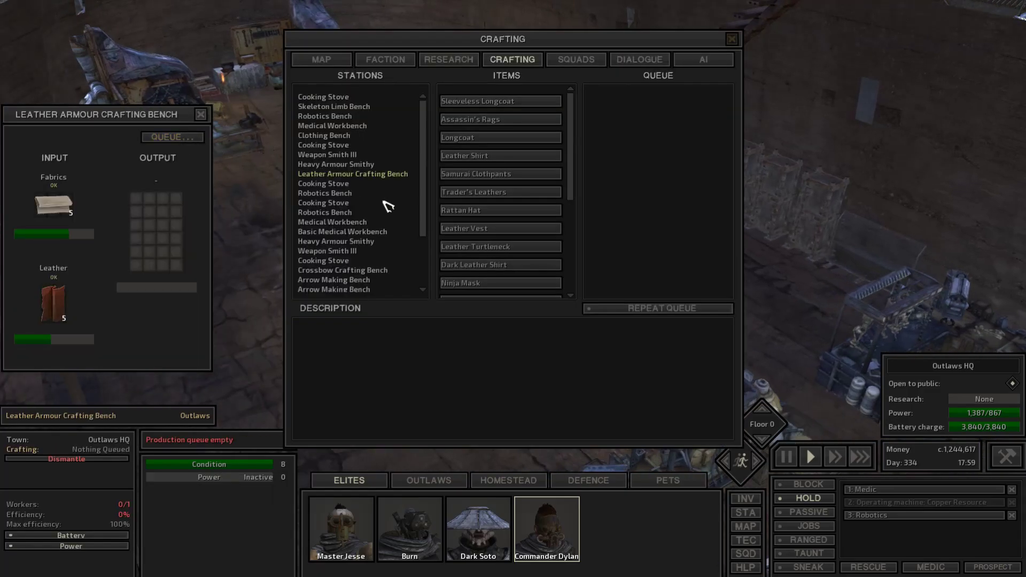
scroll(493, 184, down, 4)
scroll(493, 233, down, 3)
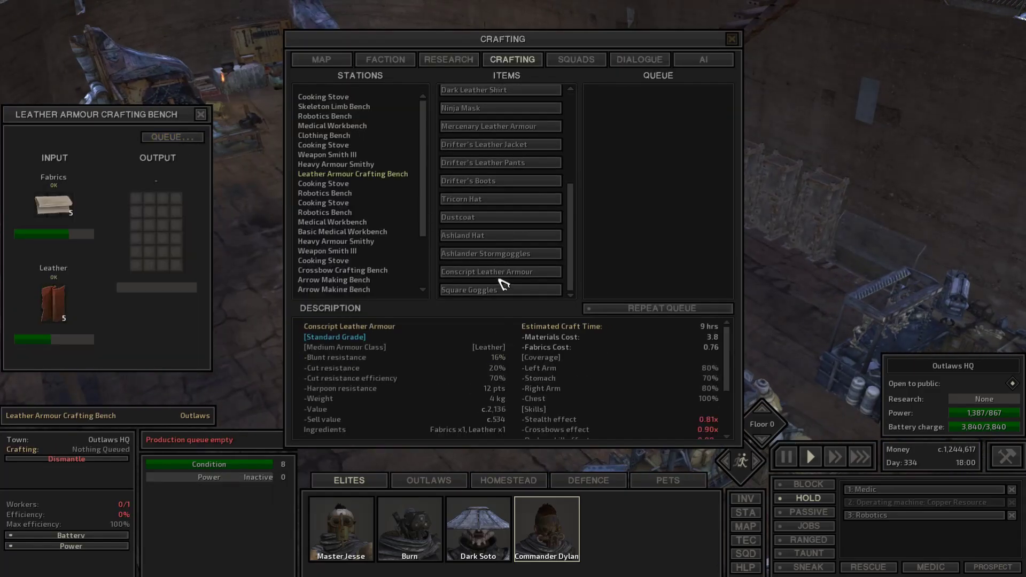
scroll(469, 182, up, 1)
scroll(470, 182, up, 3)
scroll(477, 197, up, 5)
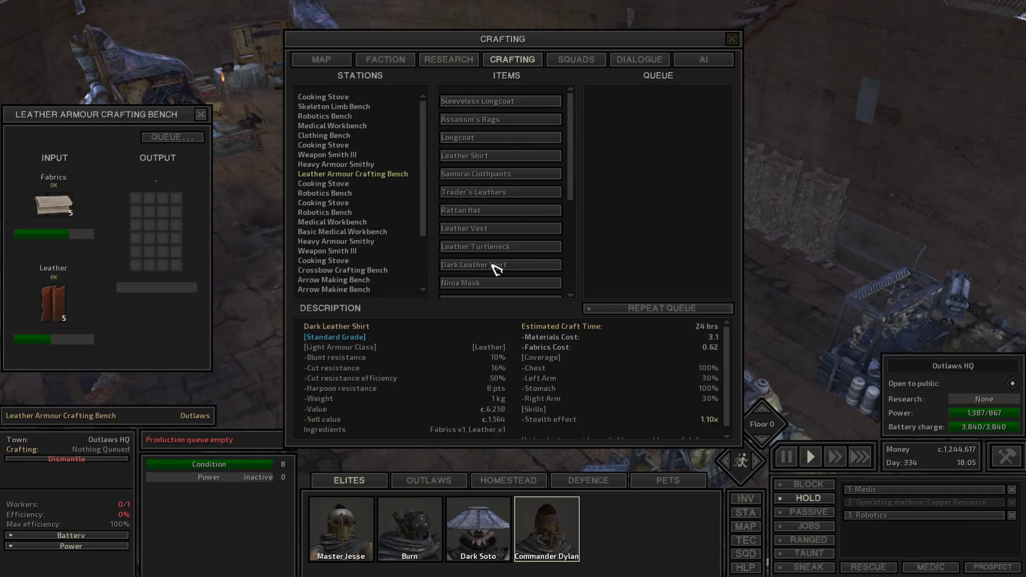
scroll(495, 267, down, 3)
scroll(498, 225, down, 3)
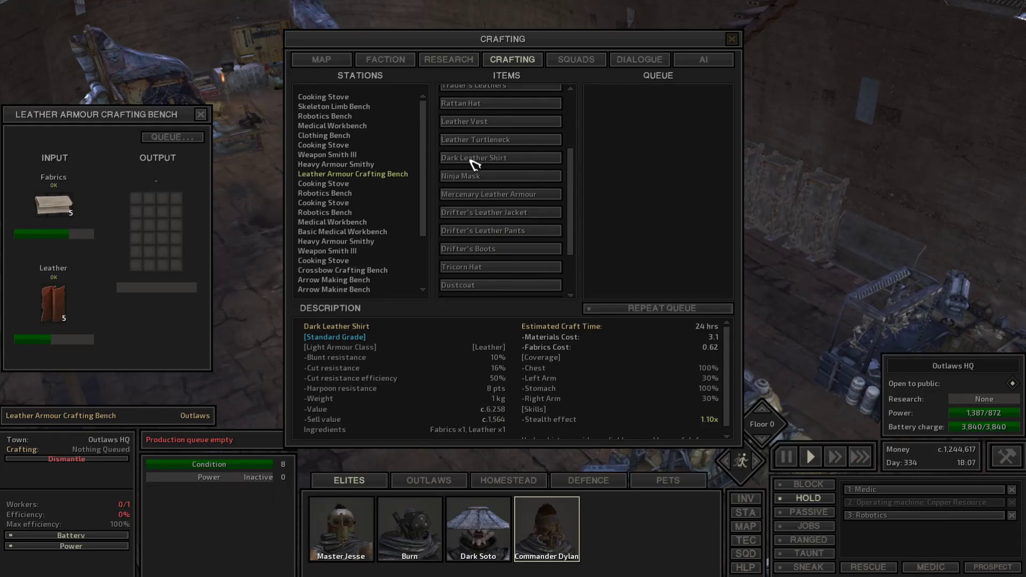
scroll(371, 217, down, 3)
scroll(367, 236, down, 3)
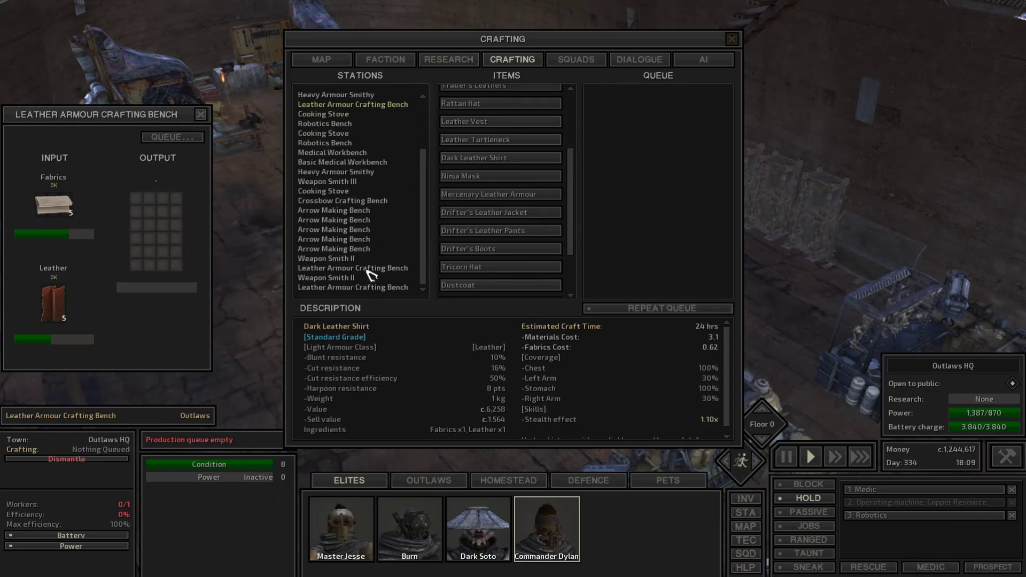
scroll(370, 276, up, 3)
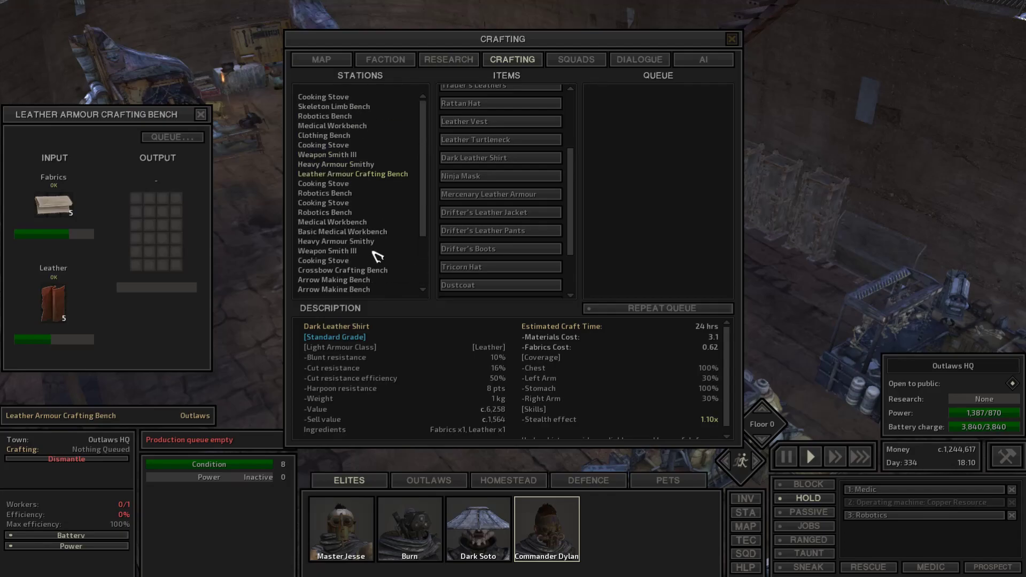
scroll(473, 174, up, 3)
scroll(481, 185, up, 3)
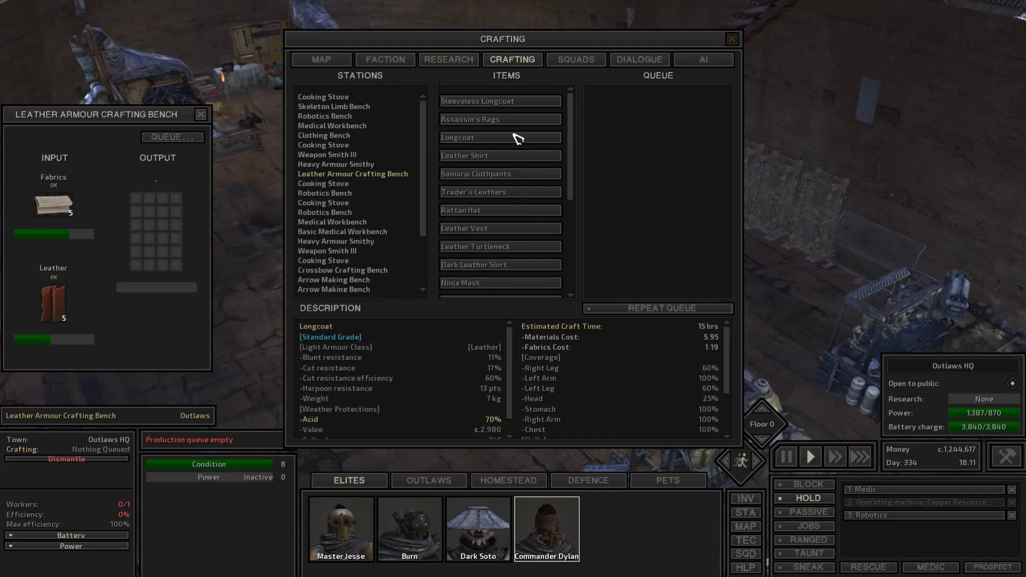
scroll(482, 224, down, 3)
scroll(475, 245, down, 3)
scroll(476, 247, down, 2)
scroll(473, 240, down, 3)
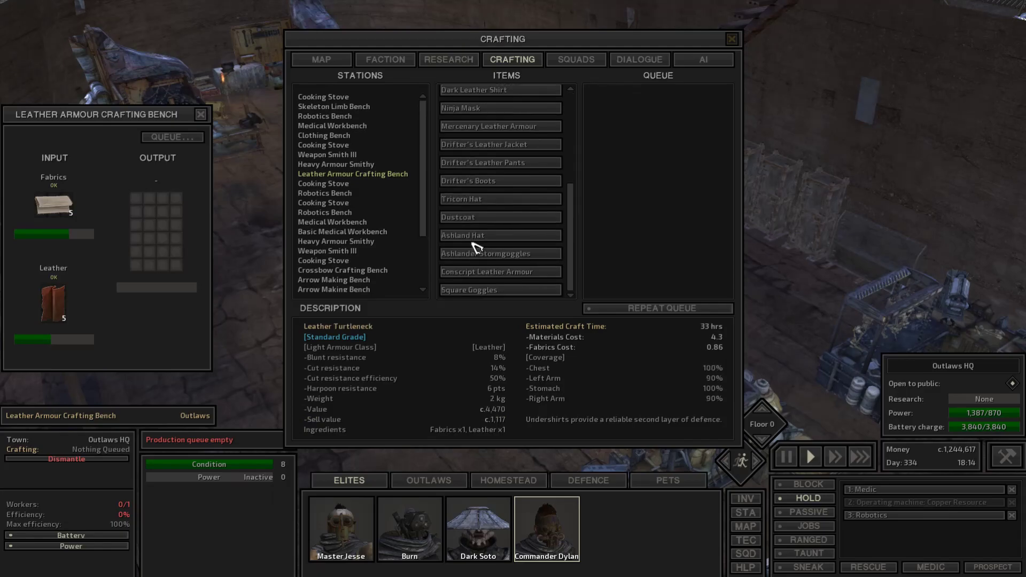
click(485, 529)
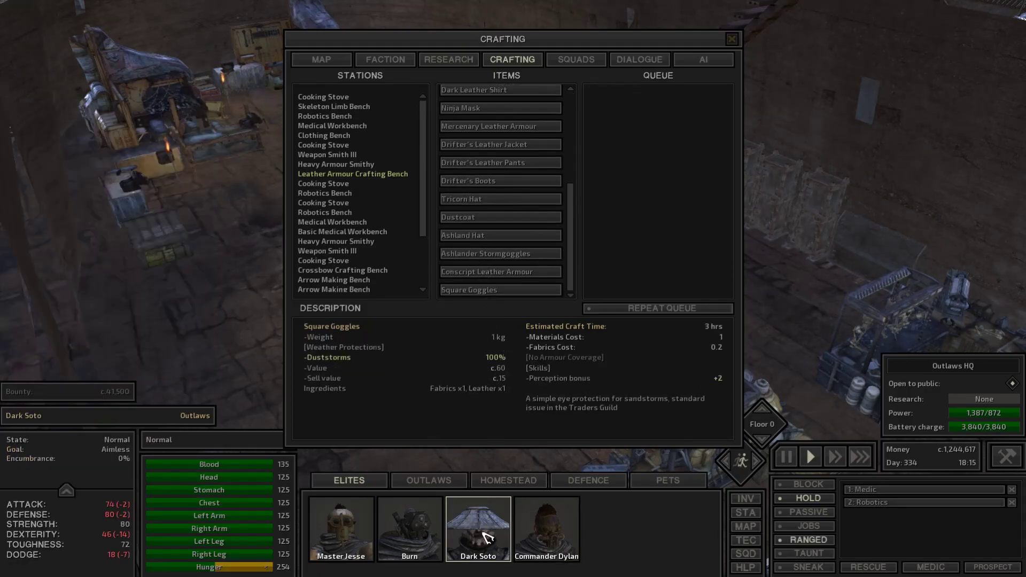
key(i)
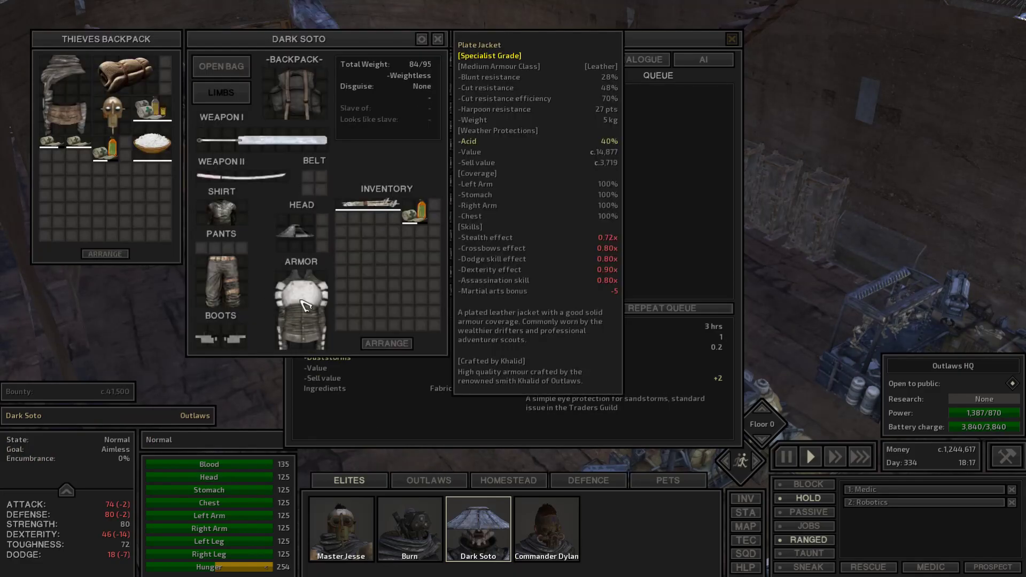
key(i)
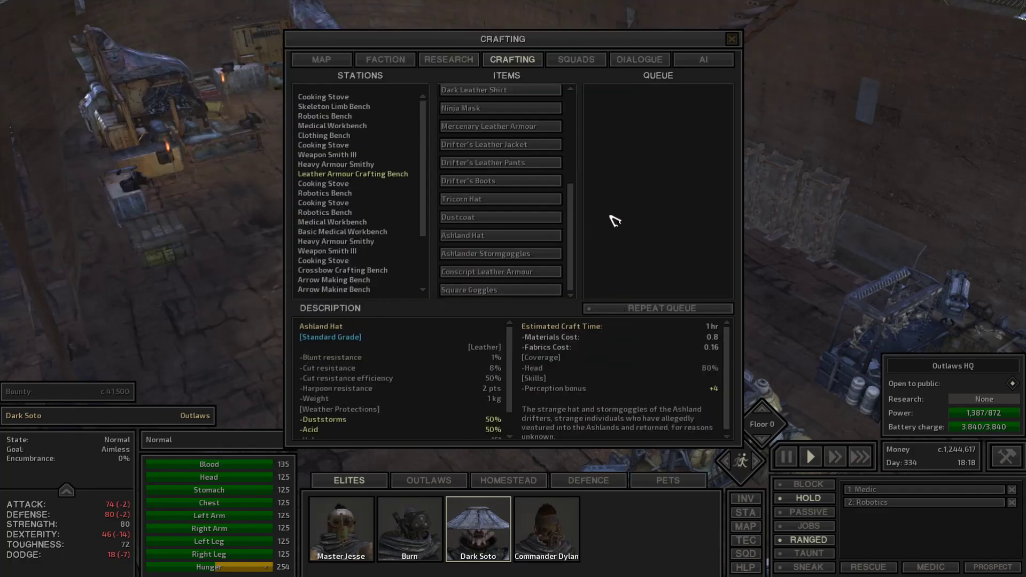
scroll(543, 269, up, 3)
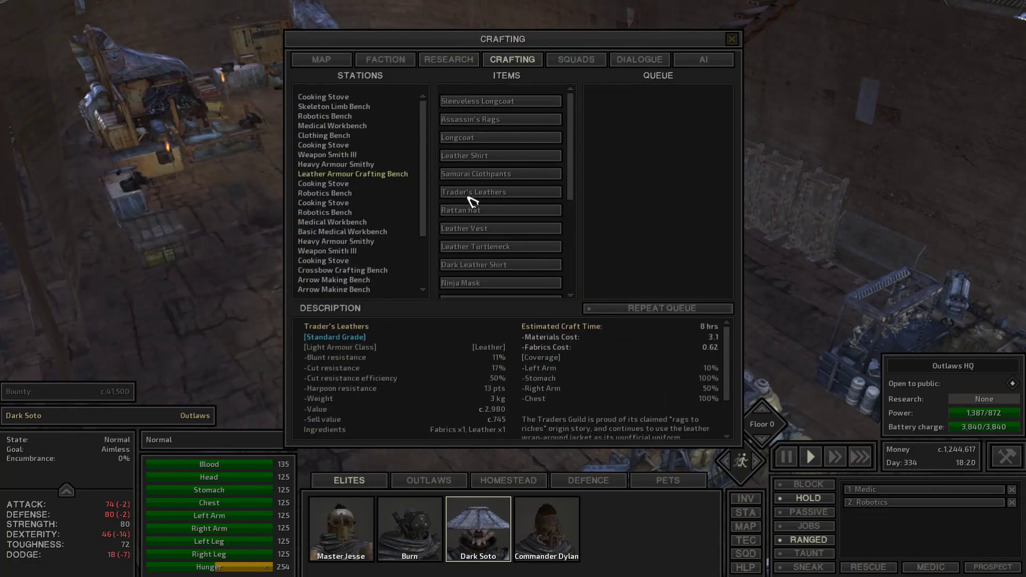
Queue a Plate Jacket for crafting at the Heavy Armour Smithy.
click(335, 165)
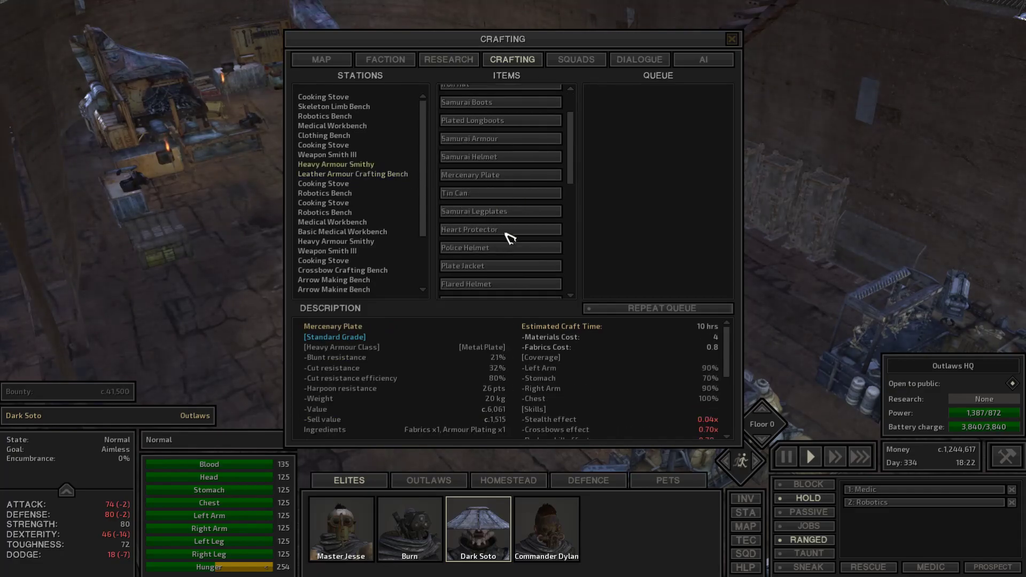
scroll(501, 208, down, 2)
click(499, 240)
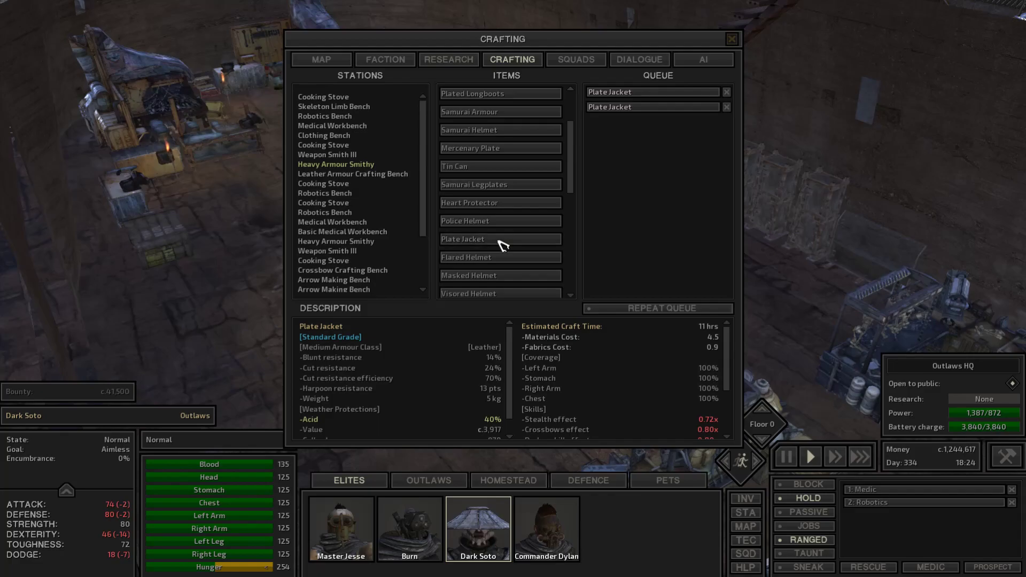
Close the crafting overview, review each elite member, and bring up Master Jesse's inventory.
click(738, 42)
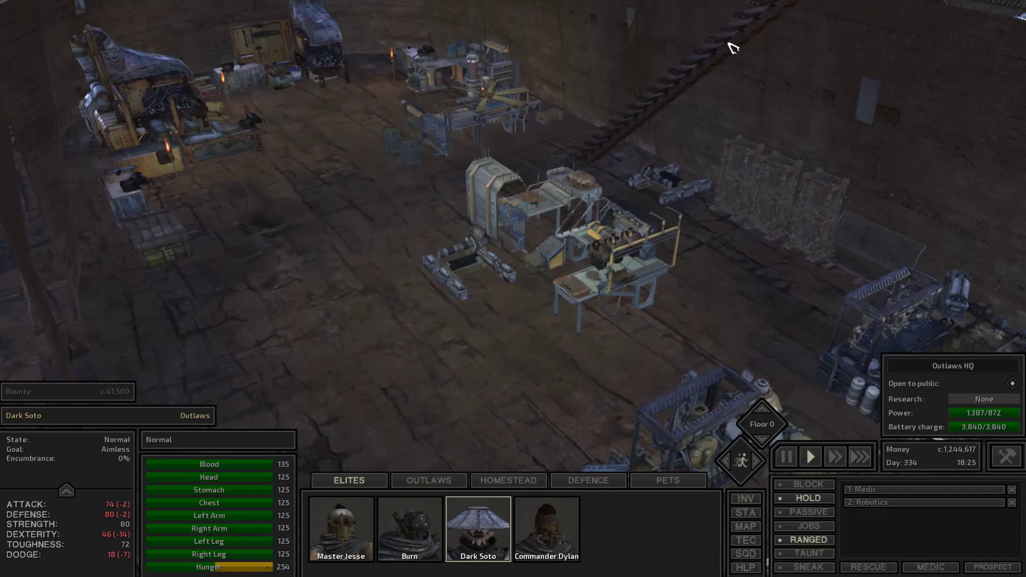
click(357, 285)
scroll(357, 284, up, 3)
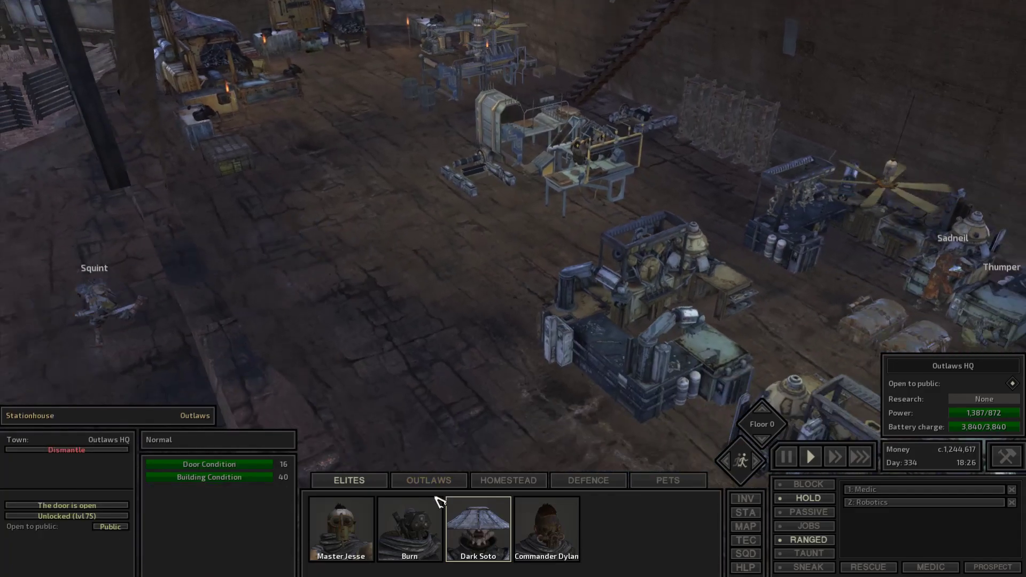
click(408, 530)
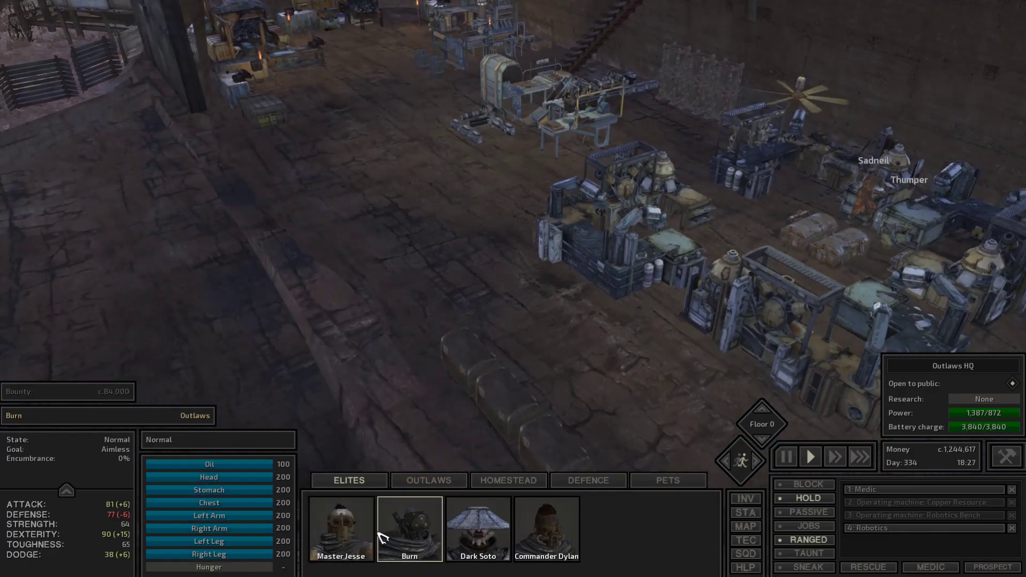
click(341, 530)
click(478, 529)
click(547, 529)
click(341, 529)
key(i)
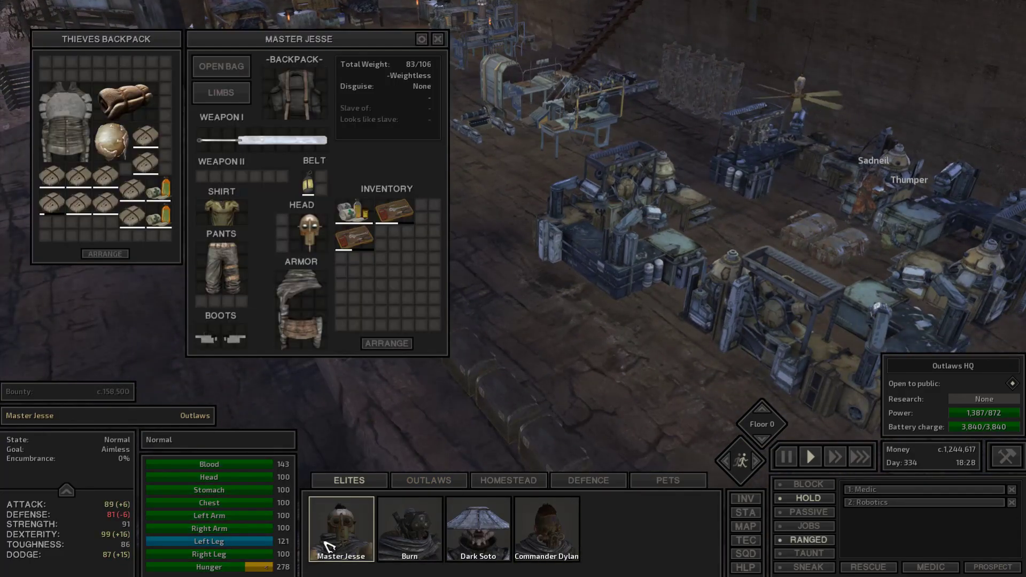
Equip the Black Plate Jacket on Master Jesse and keep his old armour in the backpack.
drag(71, 123, 301, 309)
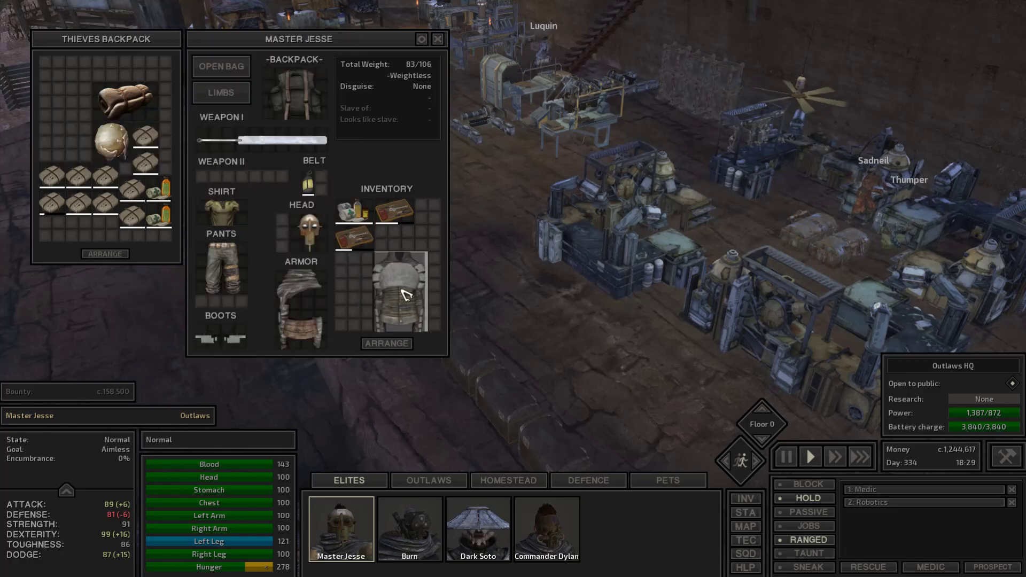
drag(385, 289, 72, 88)
click(61, 72)
click(104, 254)
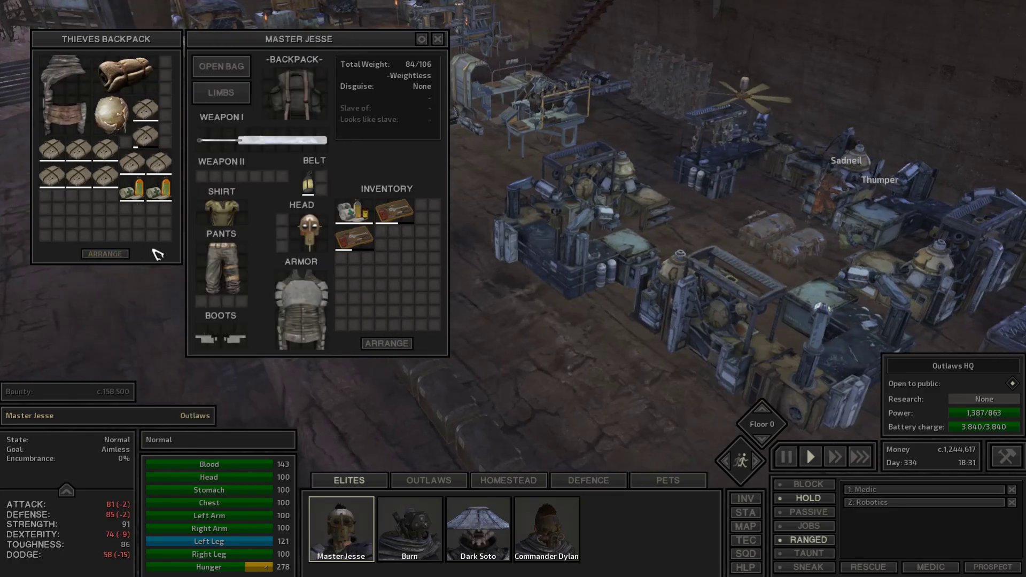
Move one Leviathan Pearl from Jesse's backpack into the general storage chest and close up.
drag(481, 321, 489, 353)
click(534, 341)
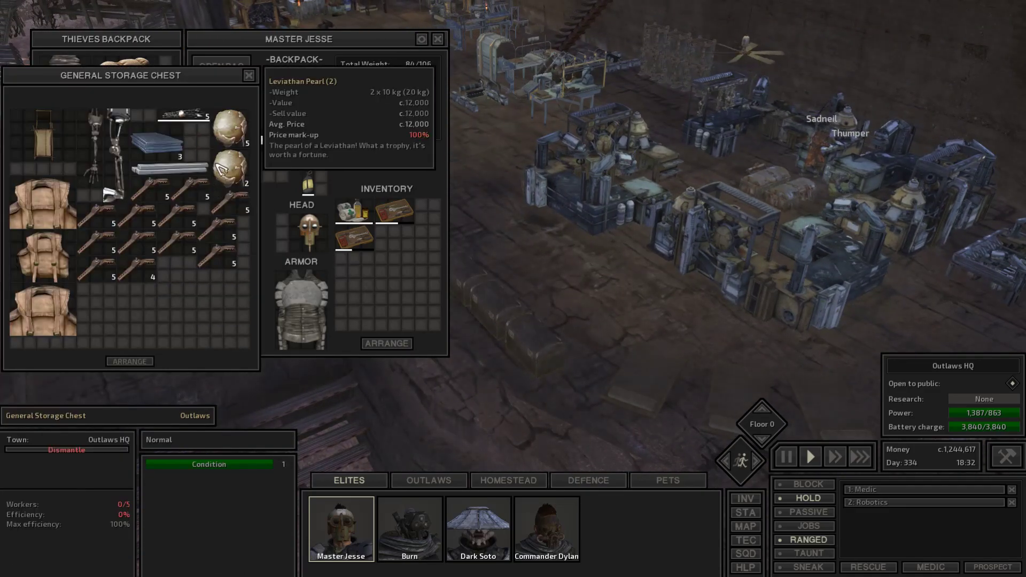
click(106, 38)
right_click(124, 111)
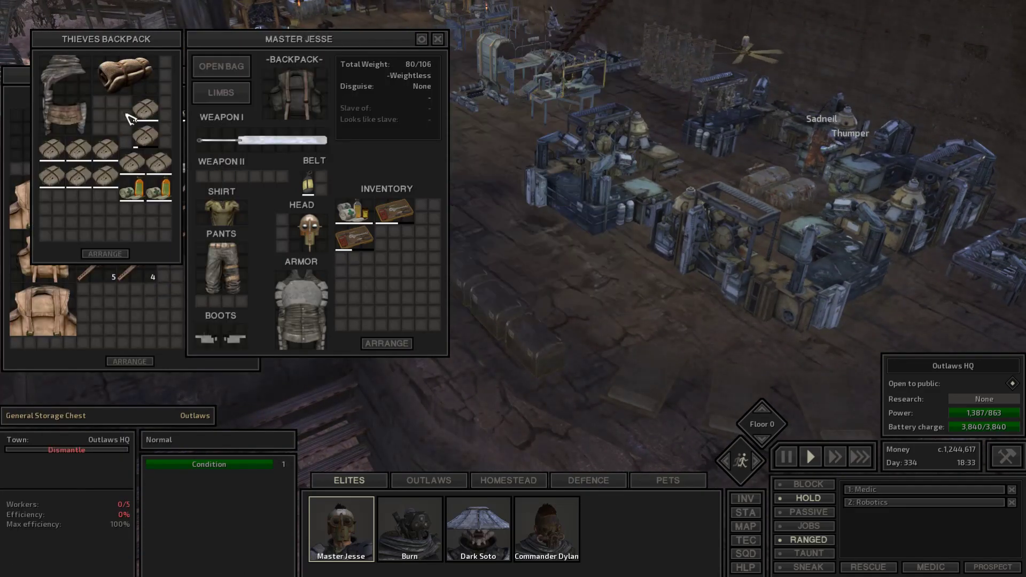
click(104, 254)
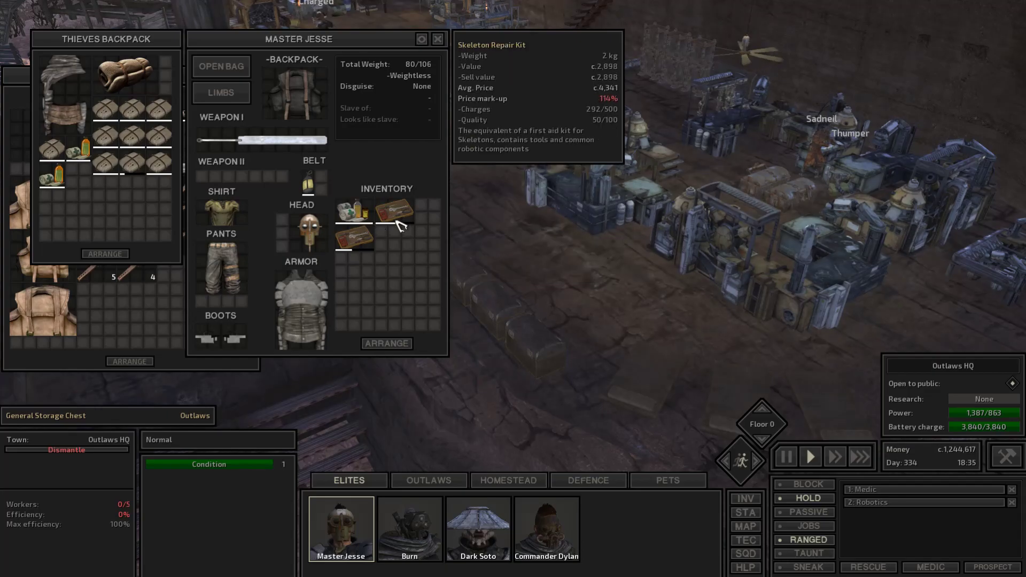
key(i)
drag(377, 225, 241, 224)
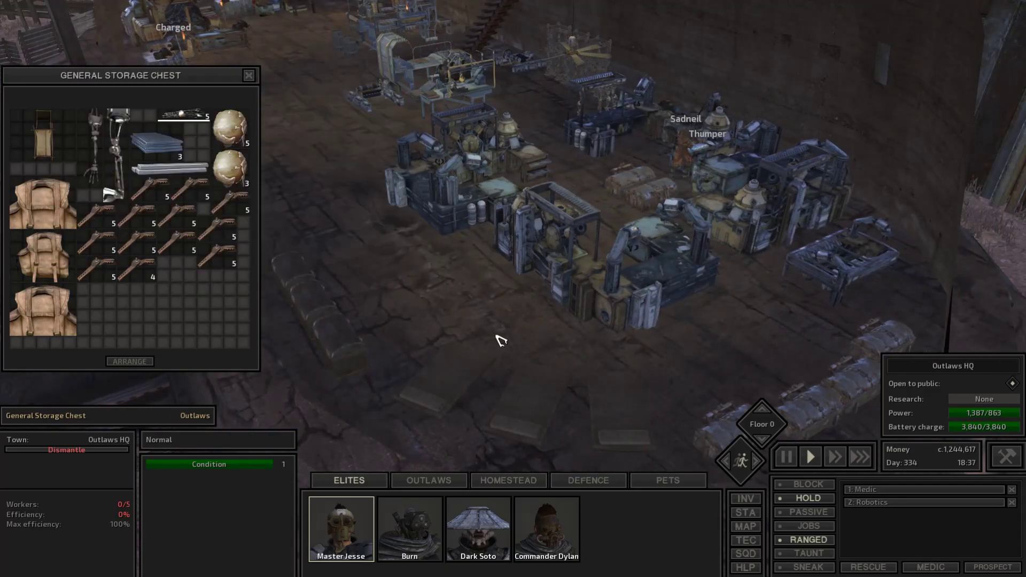
click(507, 381)
drag(507, 381, 561, 425)
Bring up the armour storage and Burn's inventory, glancing at Dark Soto and Dylan.
click(508, 450)
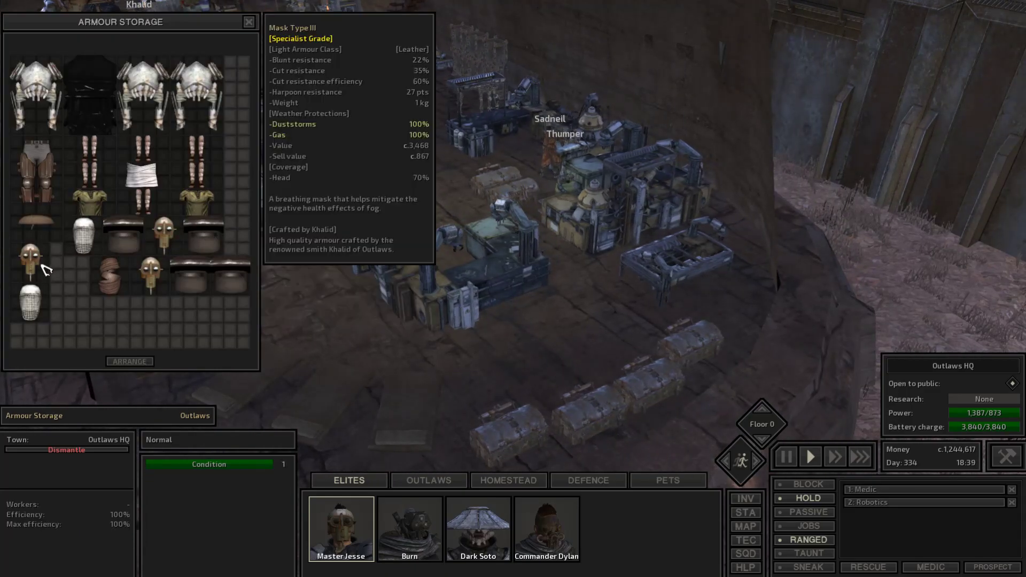
click(409, 529)
key(i)
mouse_move(66, 109)
click(479, 526)
click(546, 536)
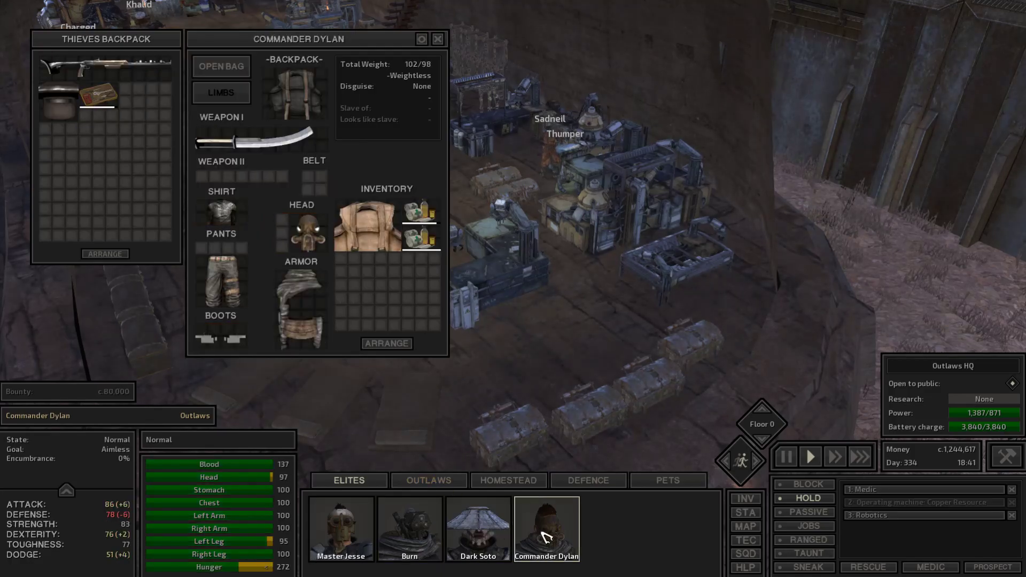
click(409, 529)
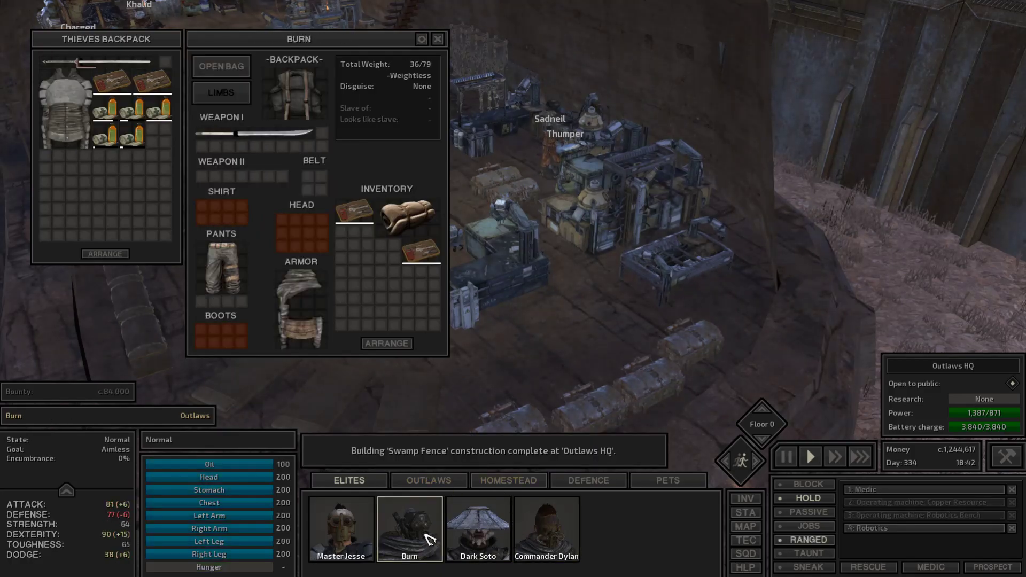
Hand Burn's plate jacket to Commander Dylan and equip it in place of his old armour.
drag(112, 84, 545, 530)
click(546, 529)
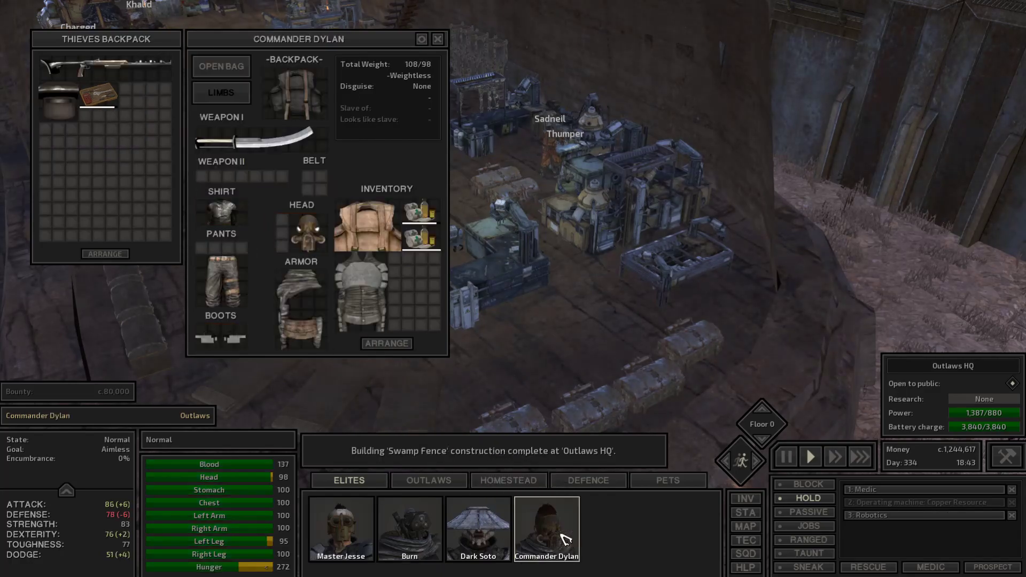
drag(325, 305, 144, 121)
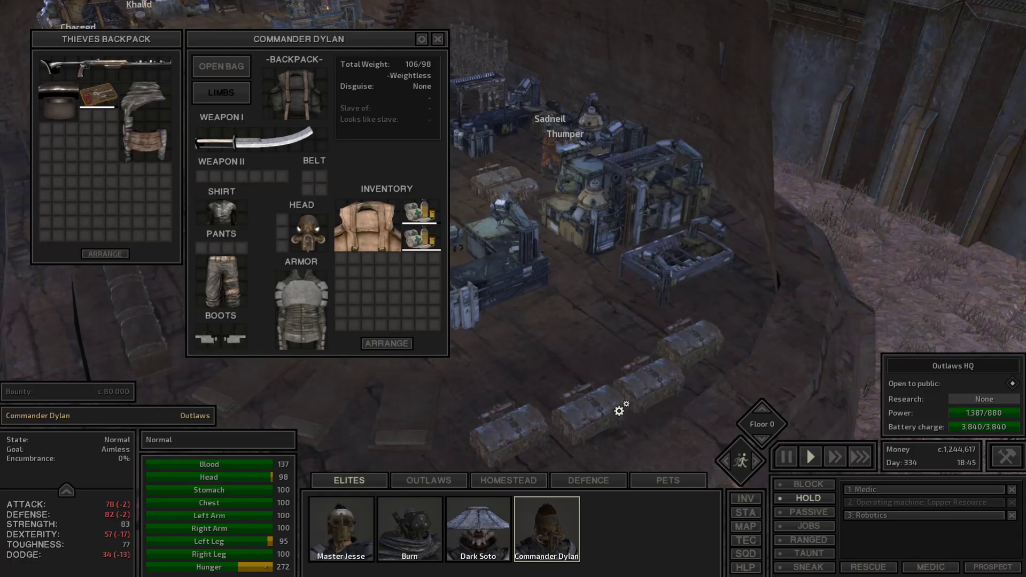
click(685, 350)
Equip the masterwork Leather Turtleneck as Dylan's shirt and store the Blackened Chainmail.
click(577, 415)
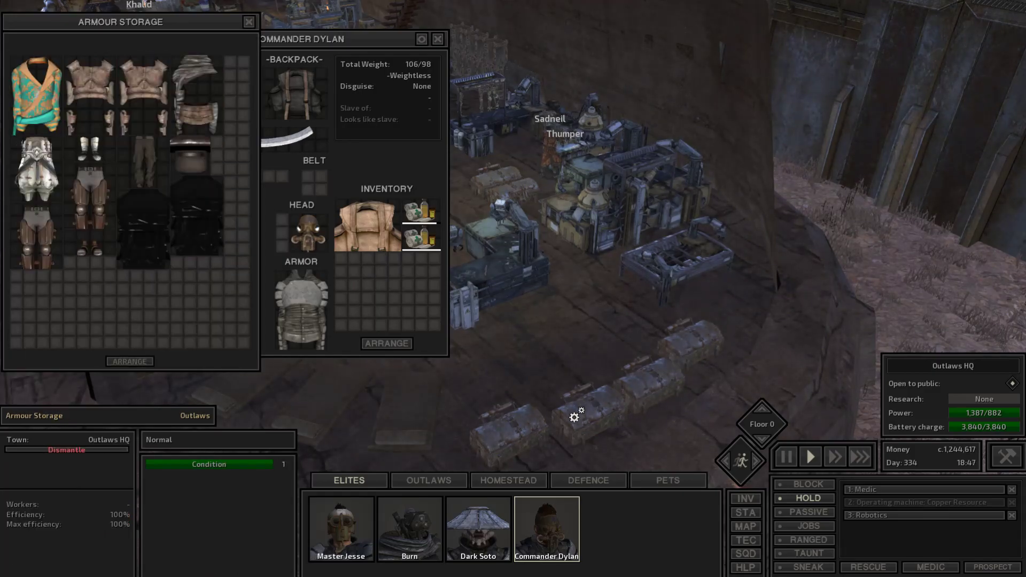
click(528, 424)
mouse_move(110, 211)
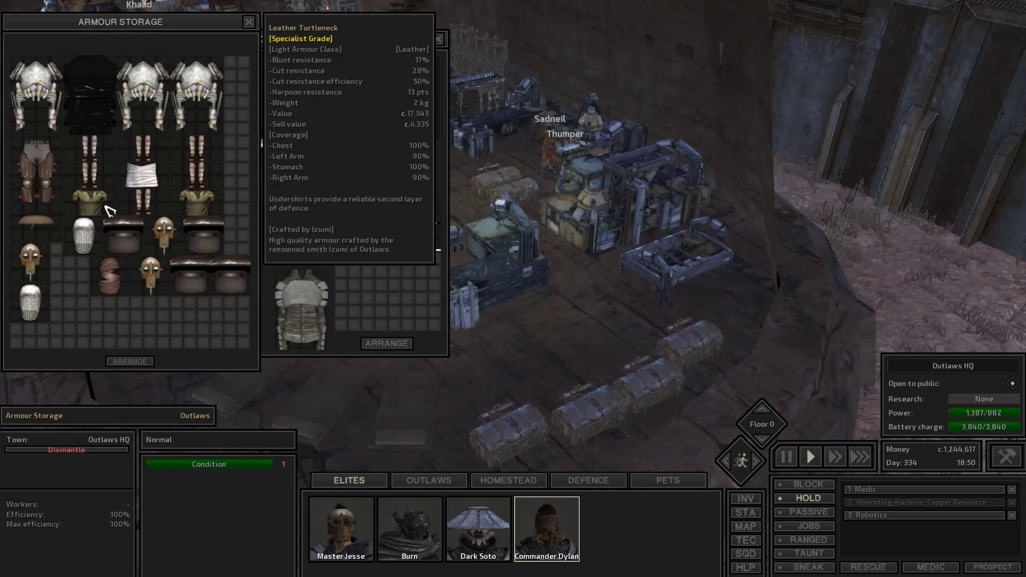
right_click(351, 305)
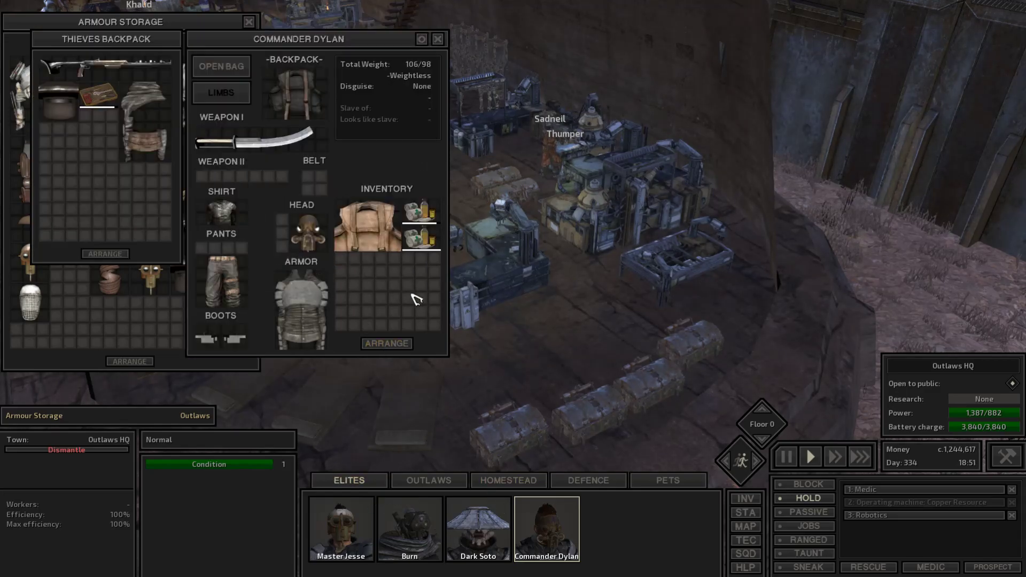
drag(313, 40, 574, 44)
mouse_move(240, 206)
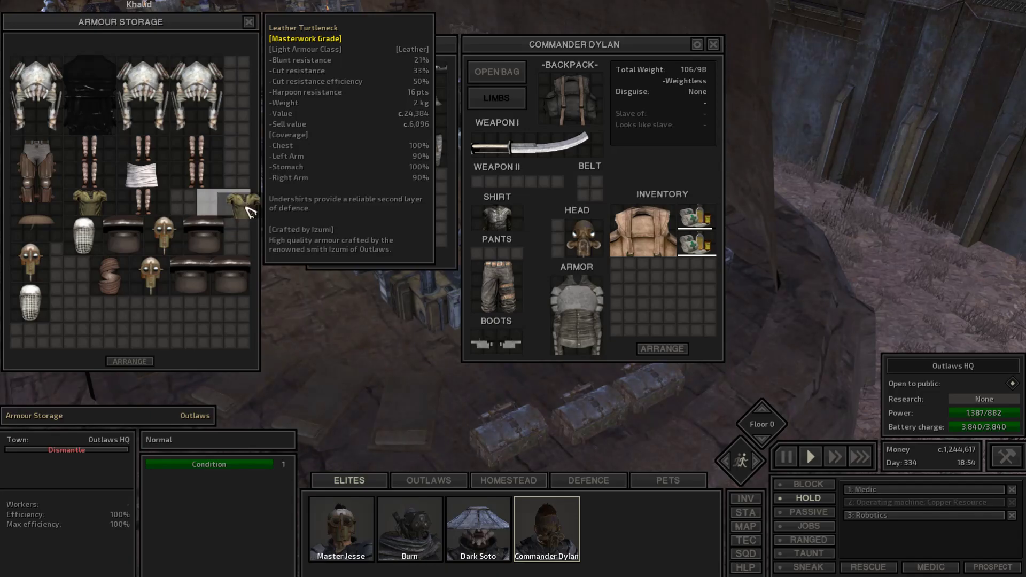
drag(196, 201, 497, 216)
click(205, 204)
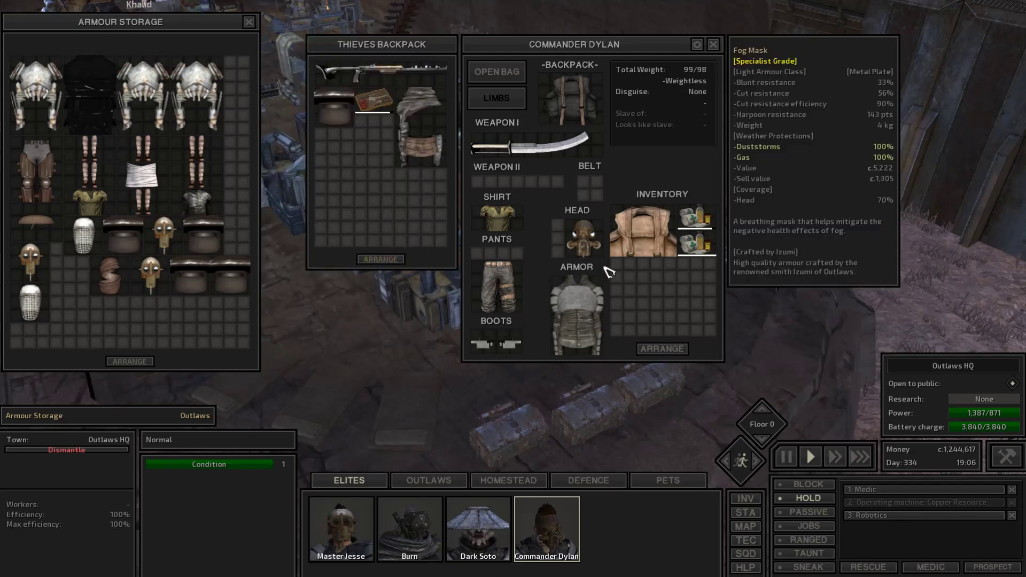
click(383, 260)
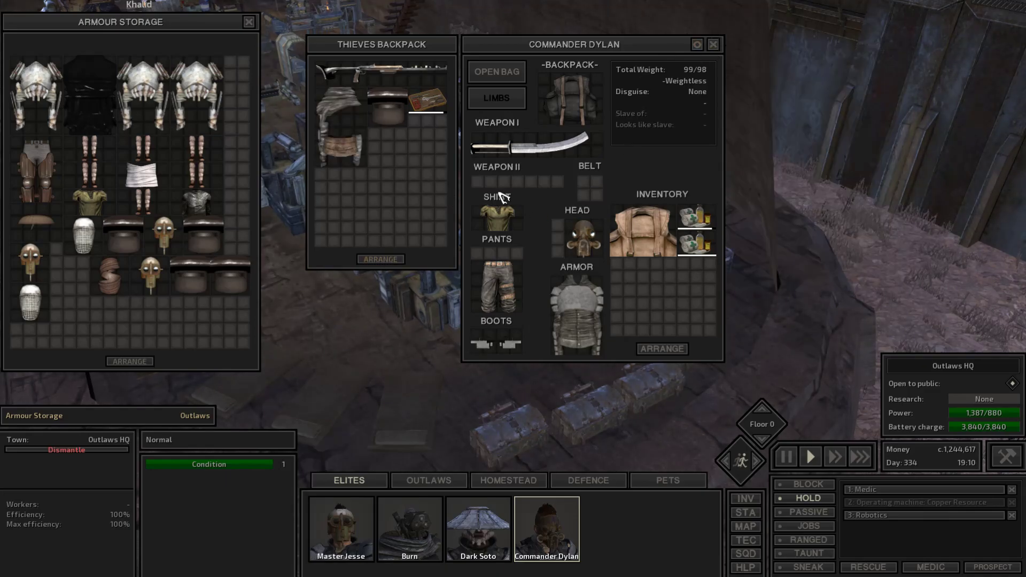
Put the Crab Helmet on Dylan and send his spare Fog Mask into armour storage.
drag(388, 106, 579, 236)
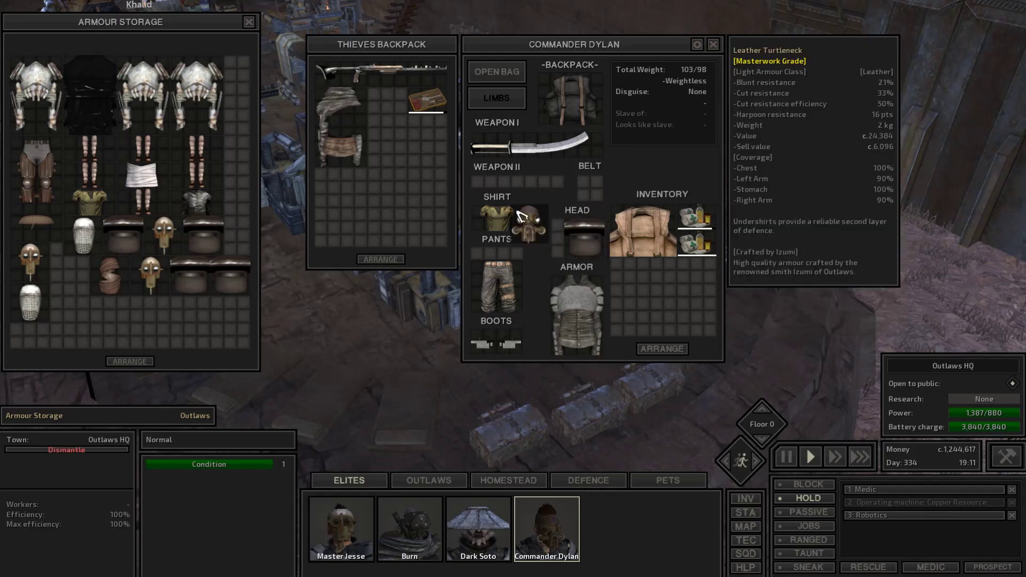
right_click(581, 235)
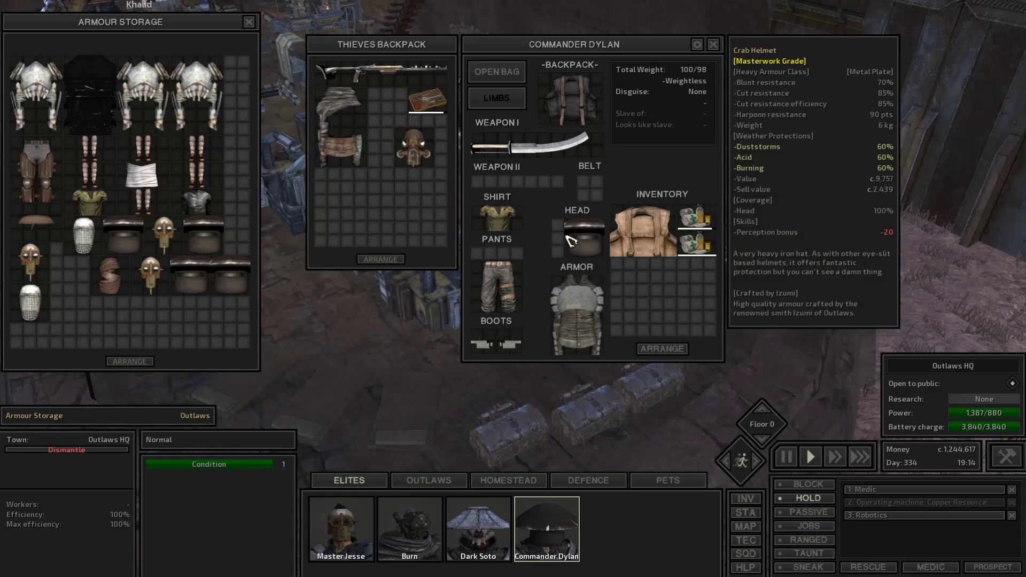
right_click(575, 240)
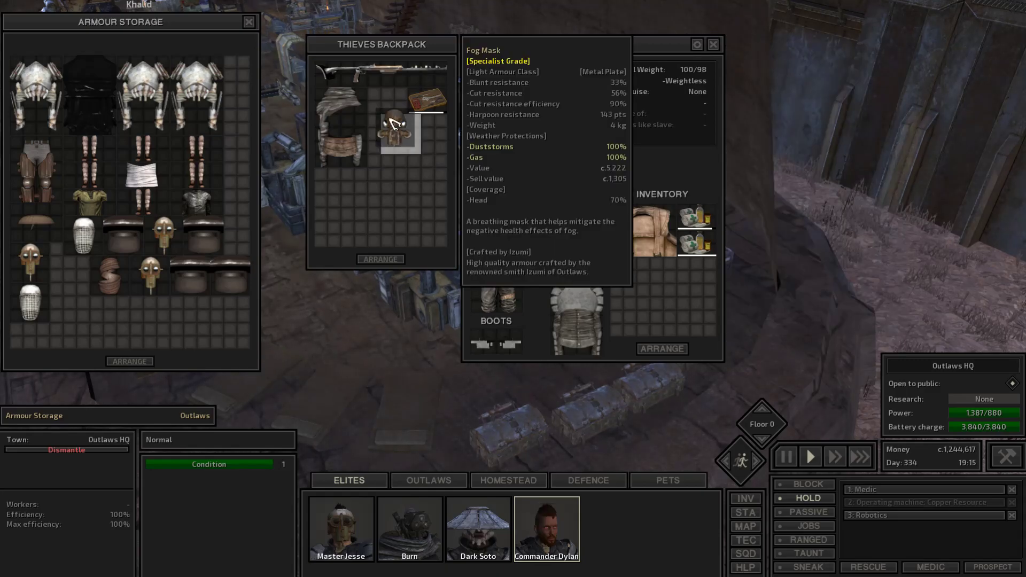
drag(414, 149, 385, 104)
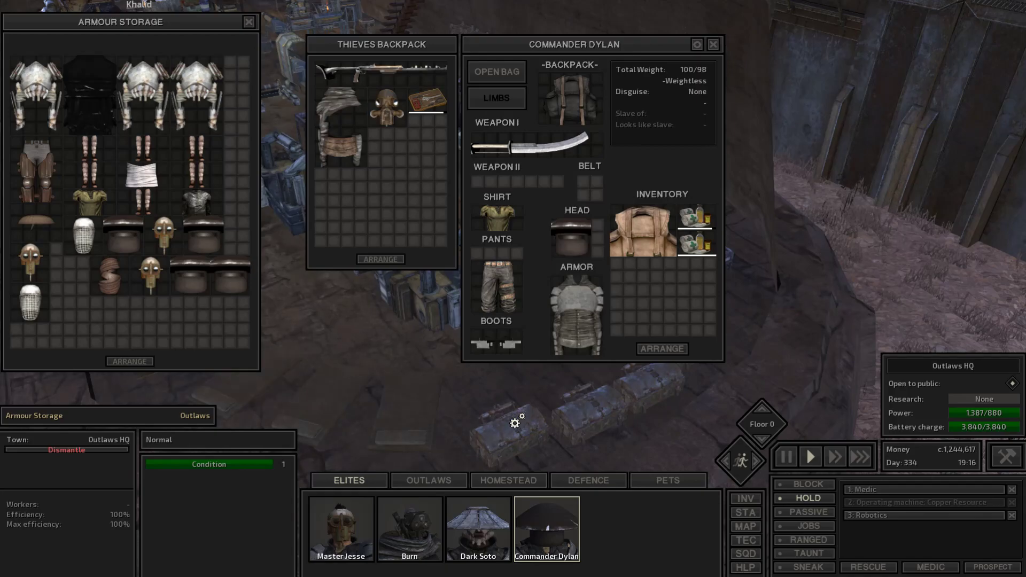
right_click(386, 111)
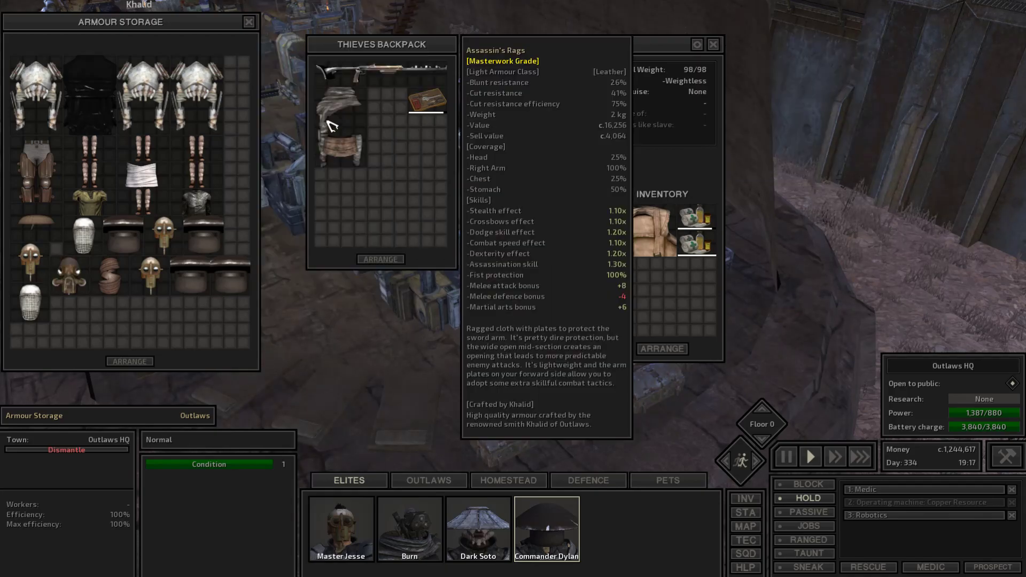
right_click(360, 80)
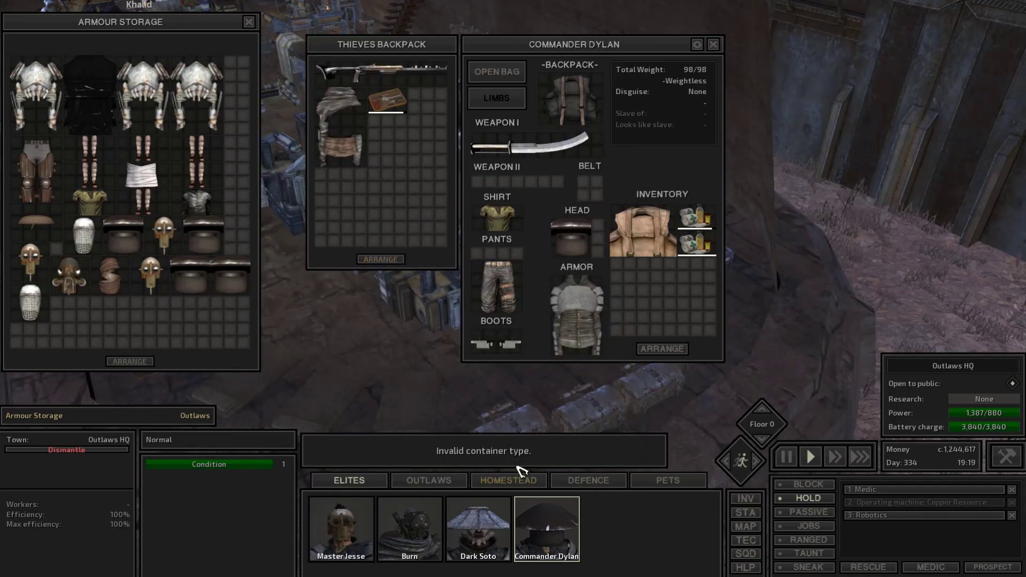
click(482, 526)
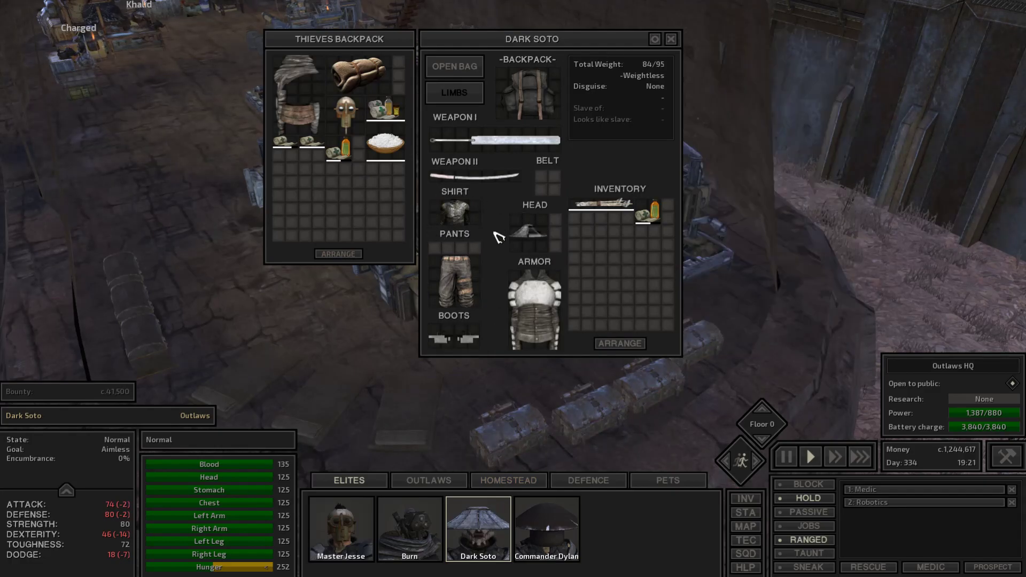
Check Burn's and Master Jesse's gear and look through the nearby storage chests.
click(421, 531)
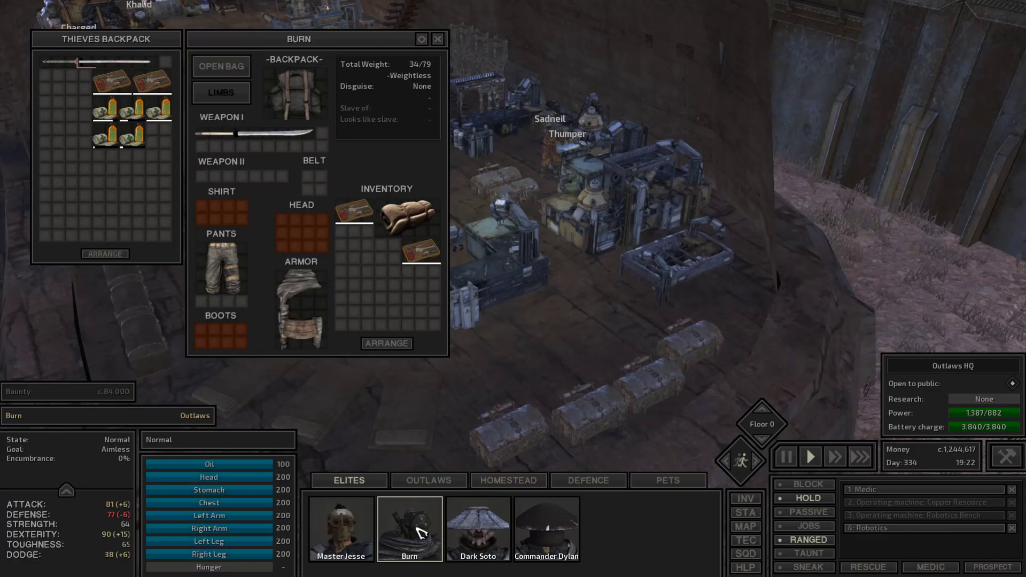
click(341, 529)
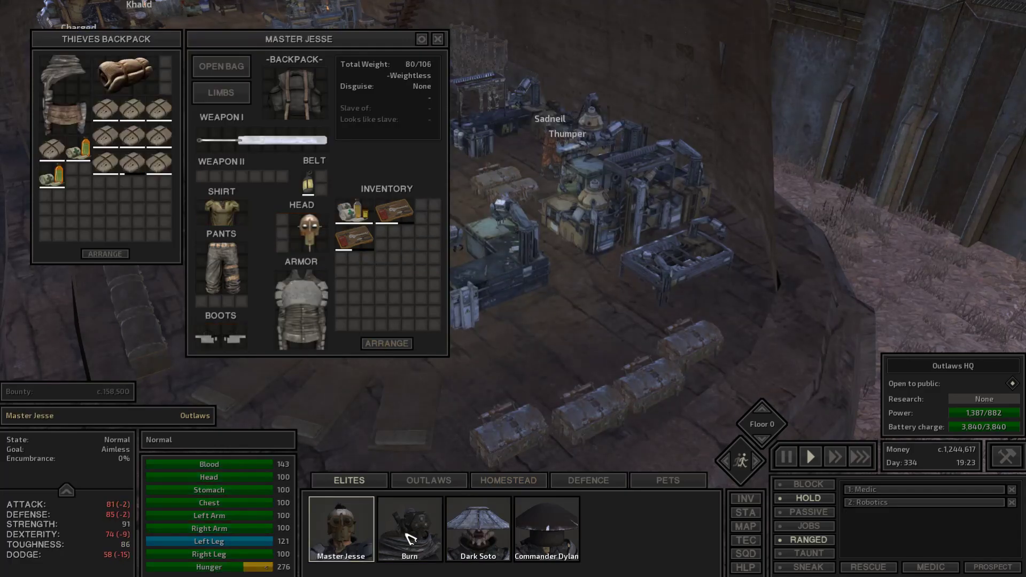
mouse_move(309, 227)
drag(312, 227, 302, 228)
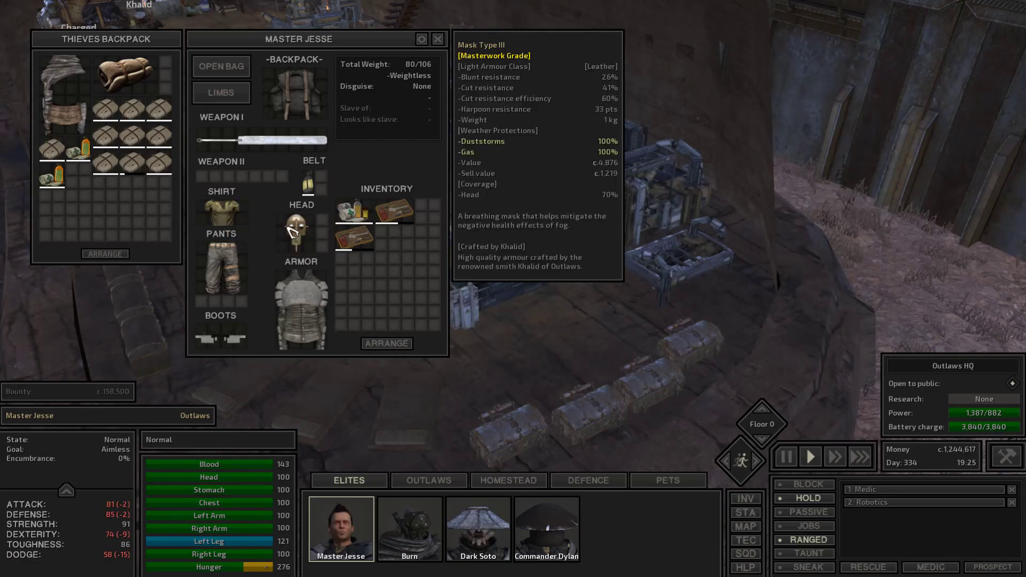
click(523, 435)
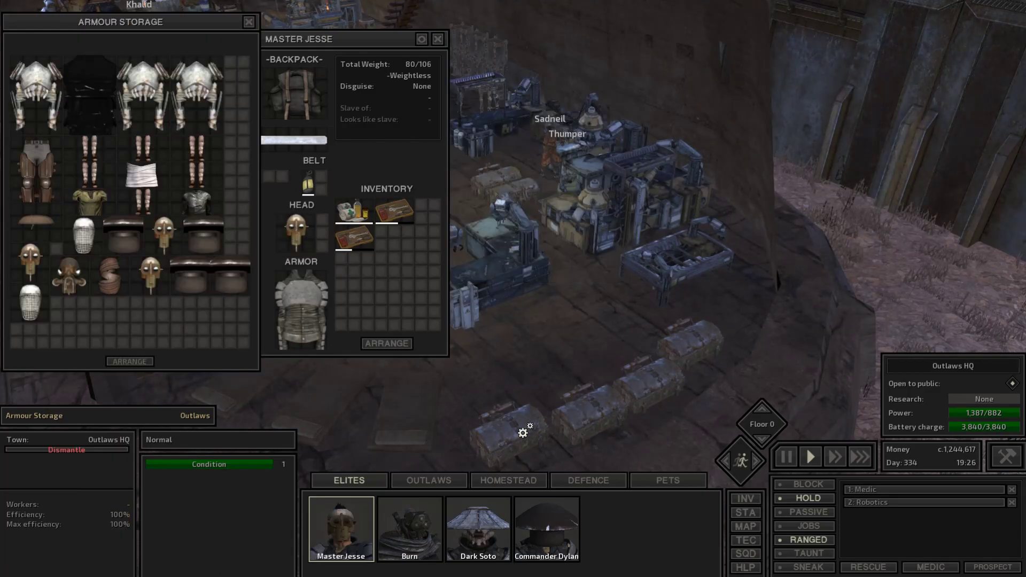
click(610, 423)
click(697, 322)
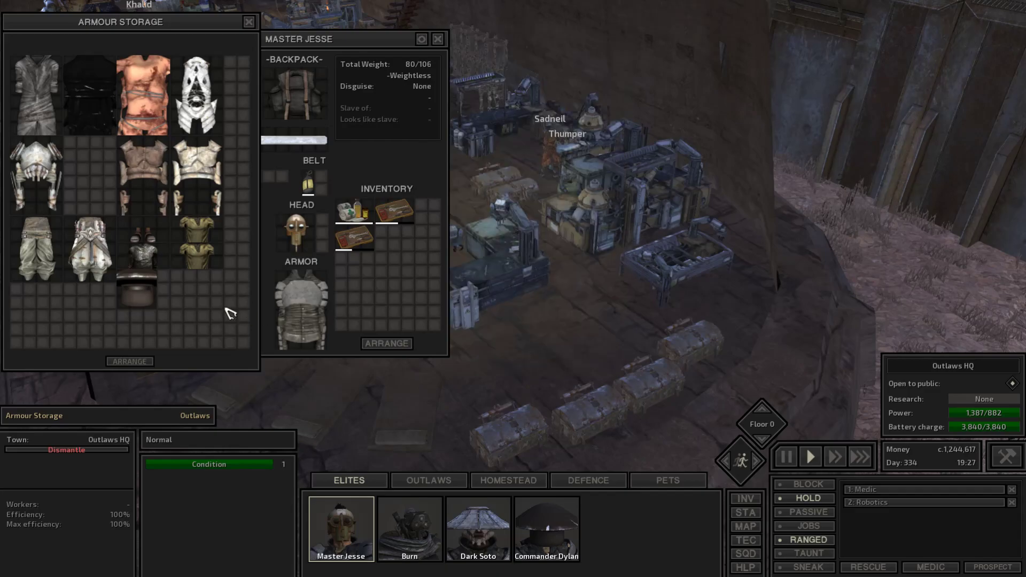
Stow a Crab Helmet from storage in Master Jesse's backpack, then show the Outlaws roster.
mouse_move(138, 290)
drag(141, 292, 401, 299)
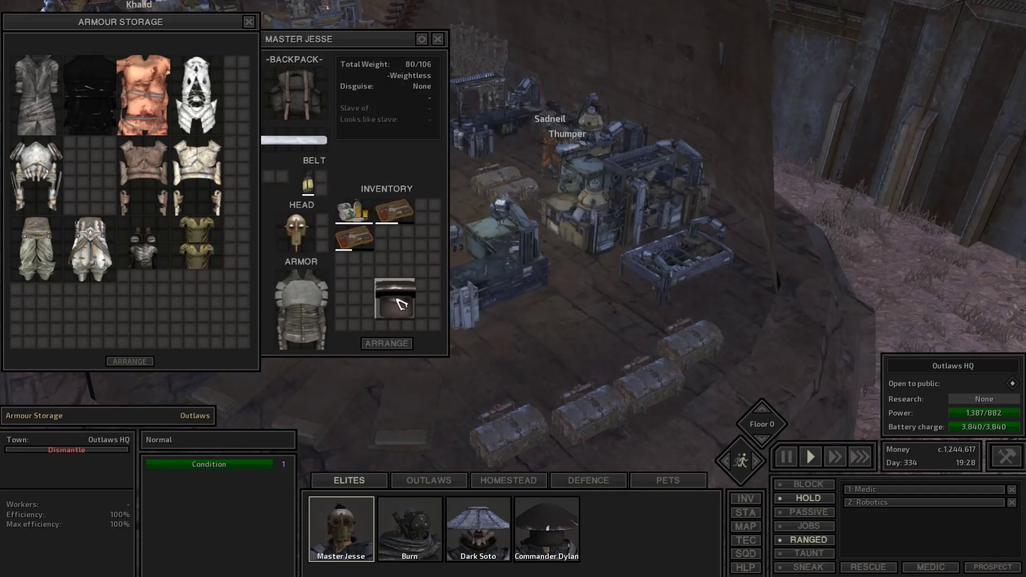
click(381, 279)
right_click(297, 95)
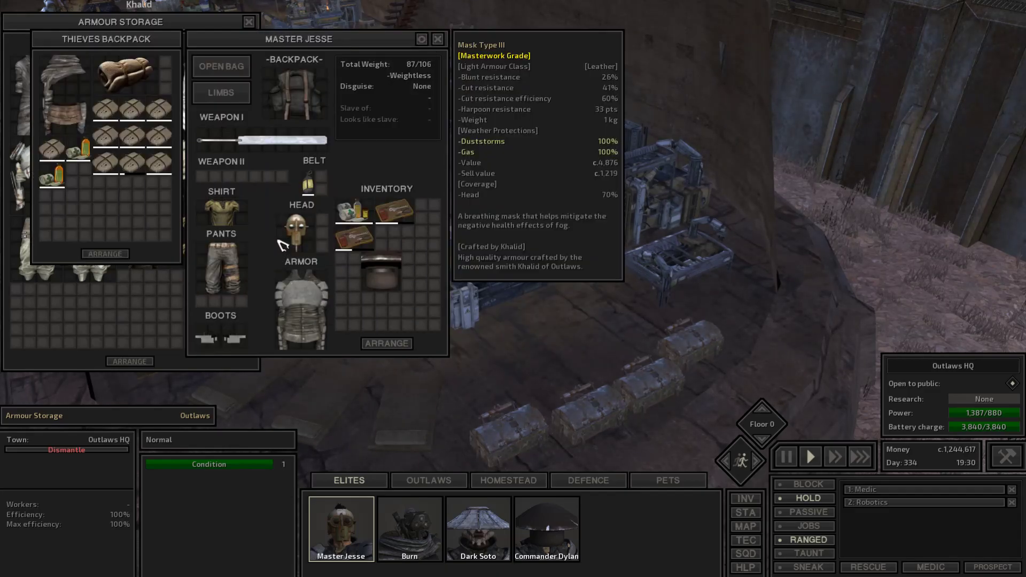
click(162, 200)
click(106, 253)
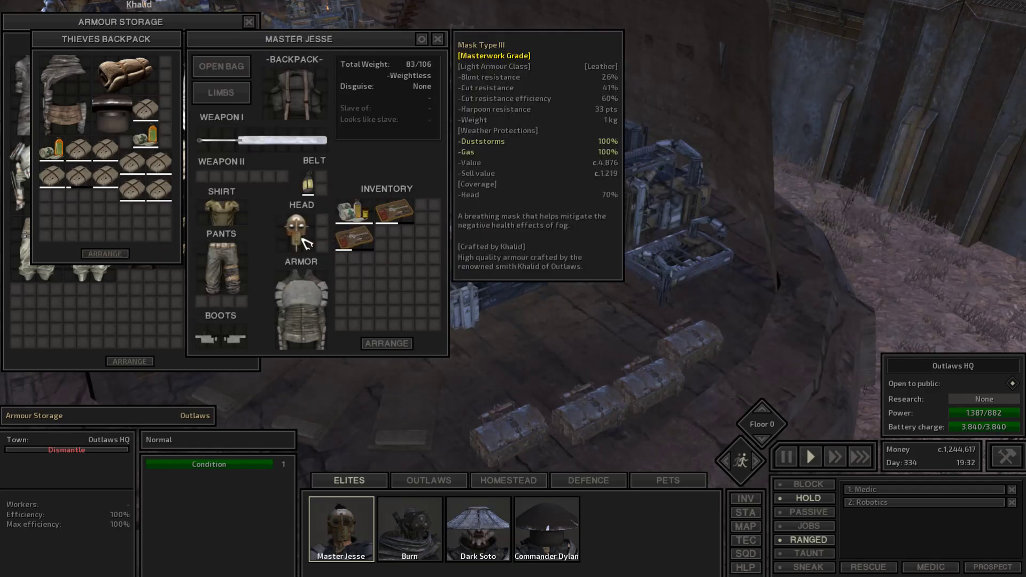
click(437, 40)
click(438, 481)
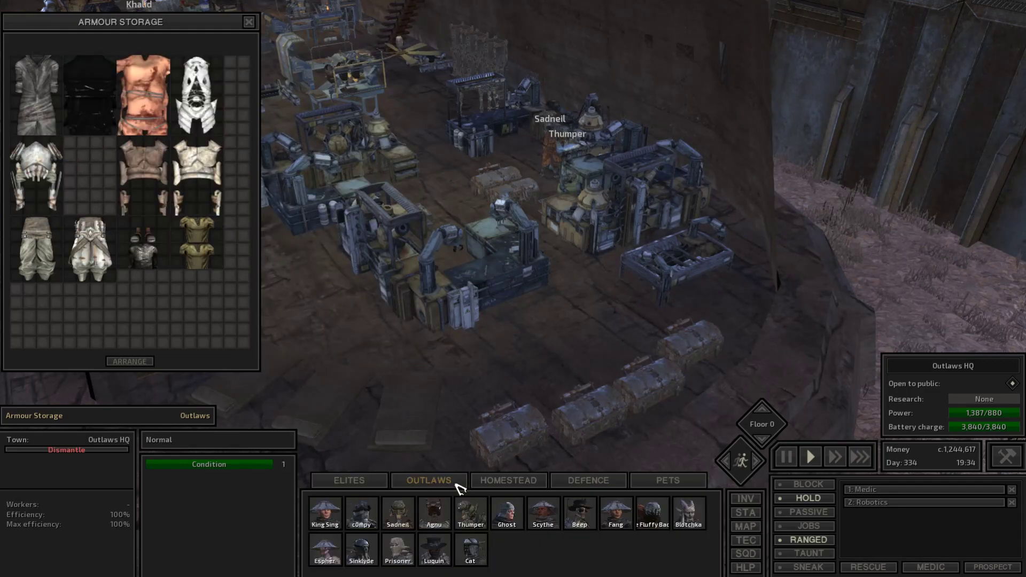
Drag Sadneil and Agnu from the Outlaws squad into the Elites squad.
click(747, 553)
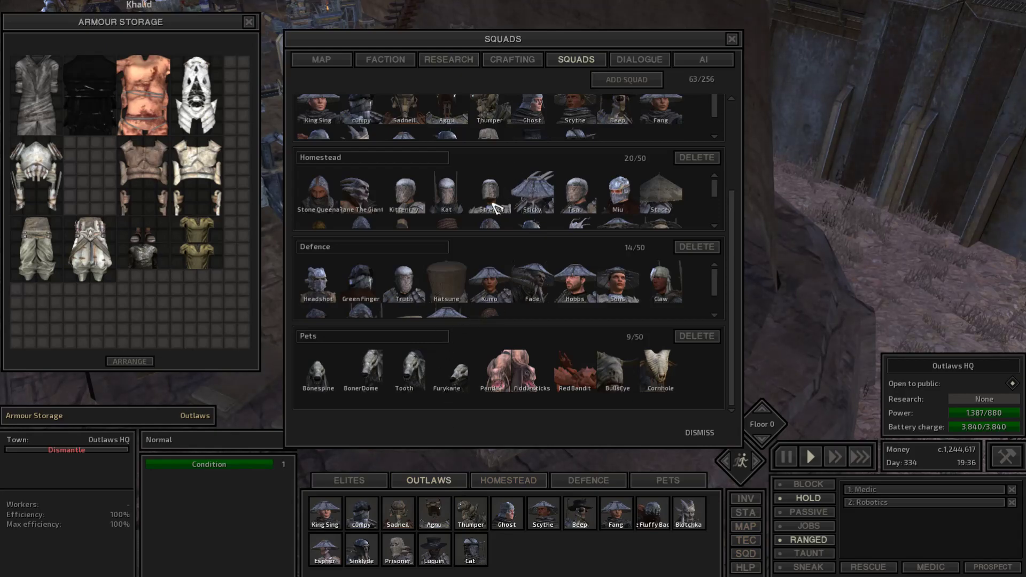
scroll(493, 218, up, 3)
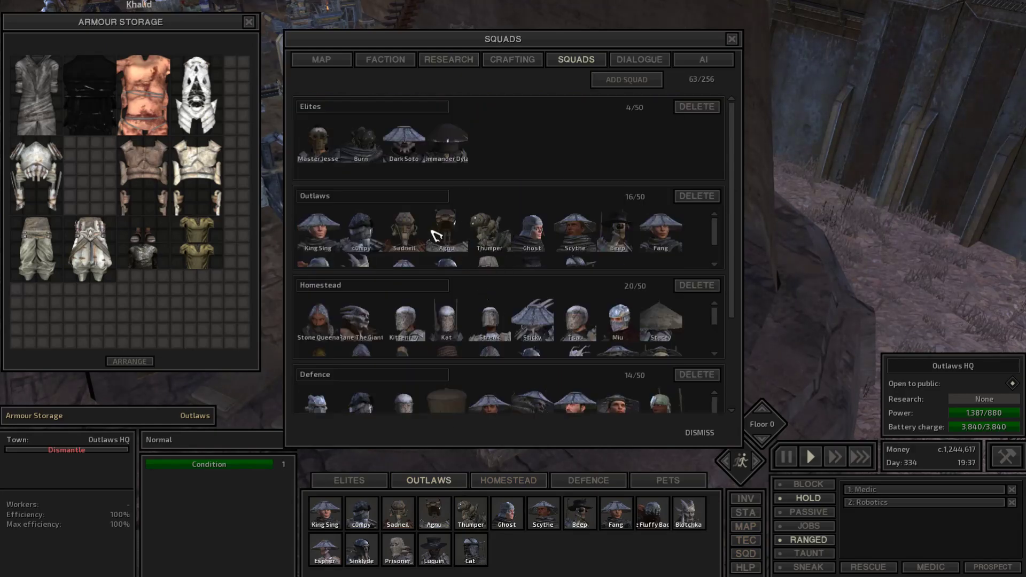
drag(431, 219, 523, 154)
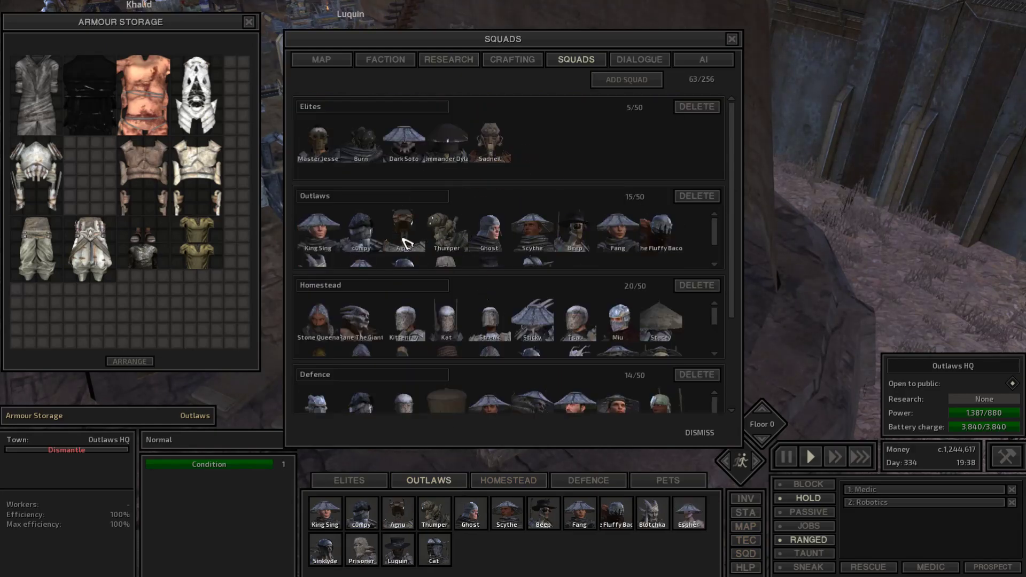
drag(403, 232, 517, 157)
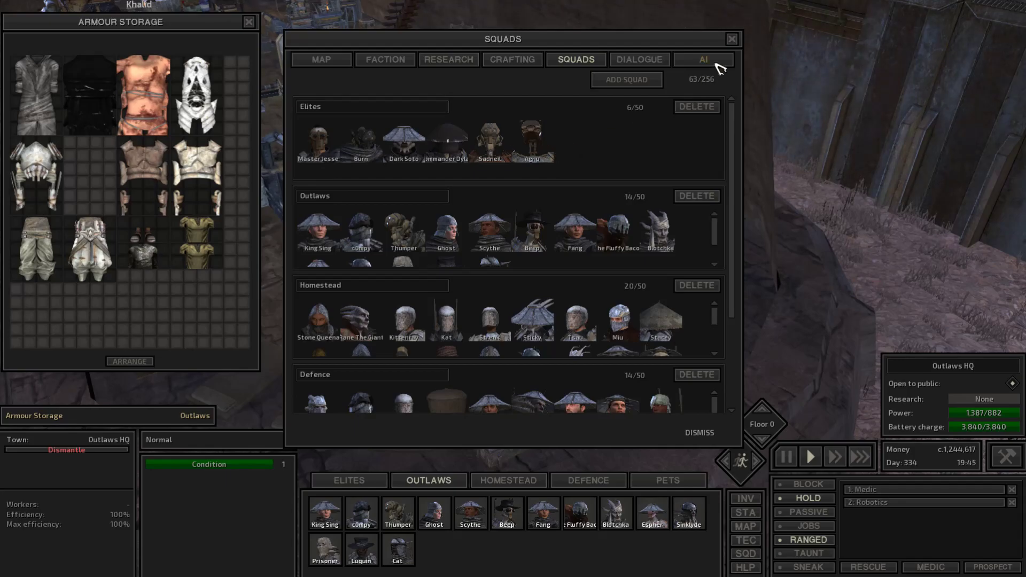
click(732, 41)
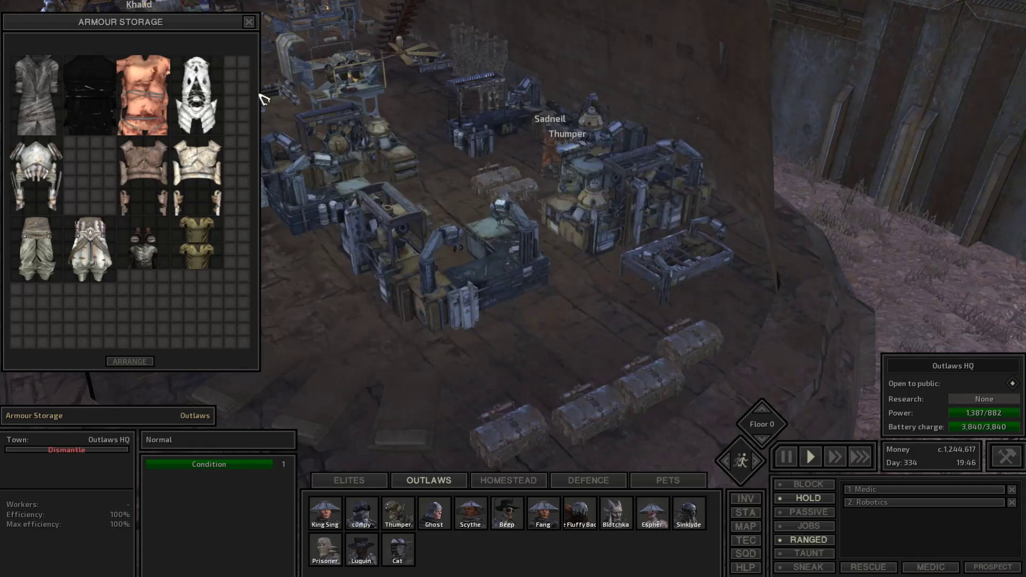
click(251, 22)
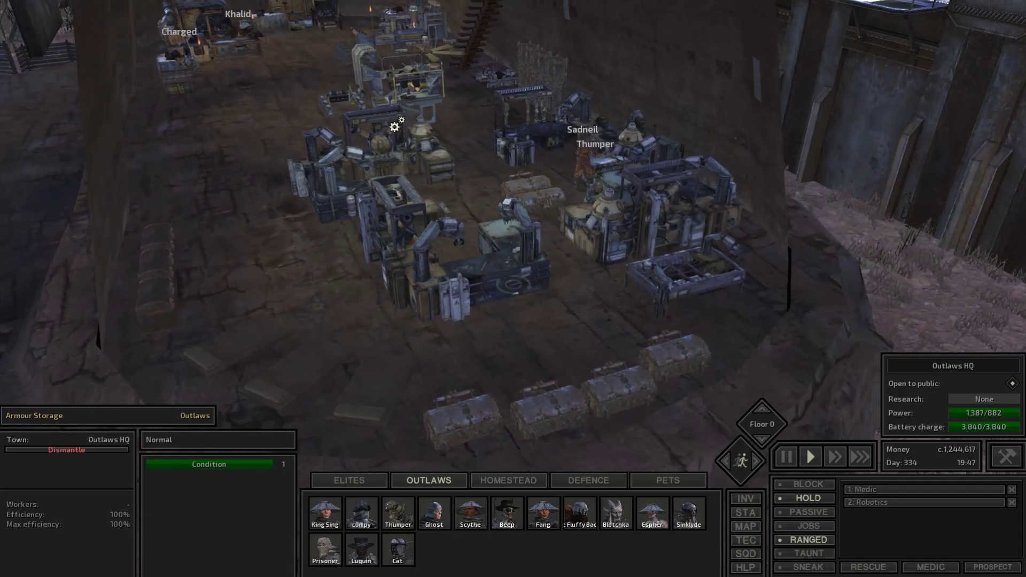
scroll(395, 124, up, 5)
scroll(401, 128, up, 4)
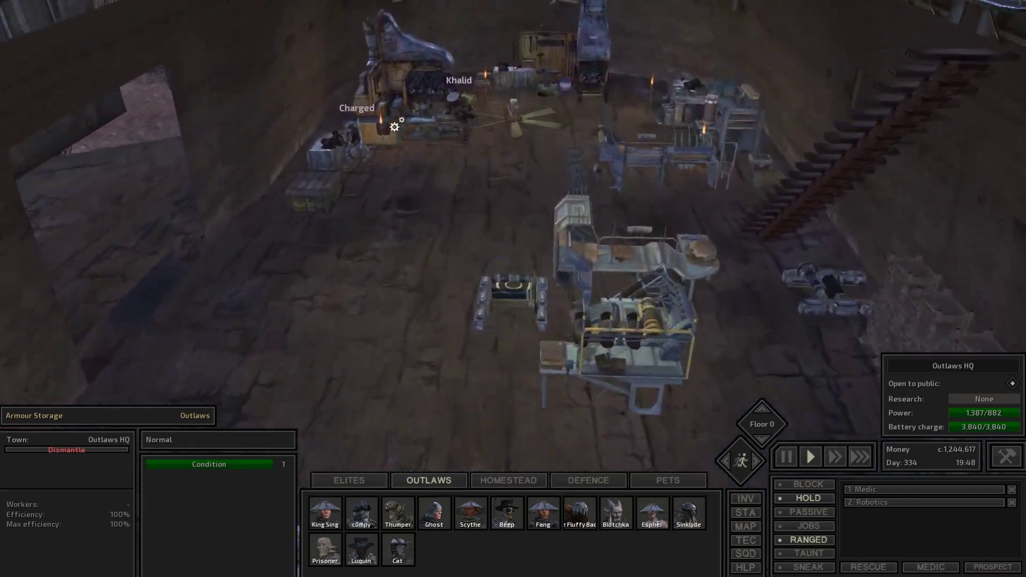
scroll(401, 129, up, 4)
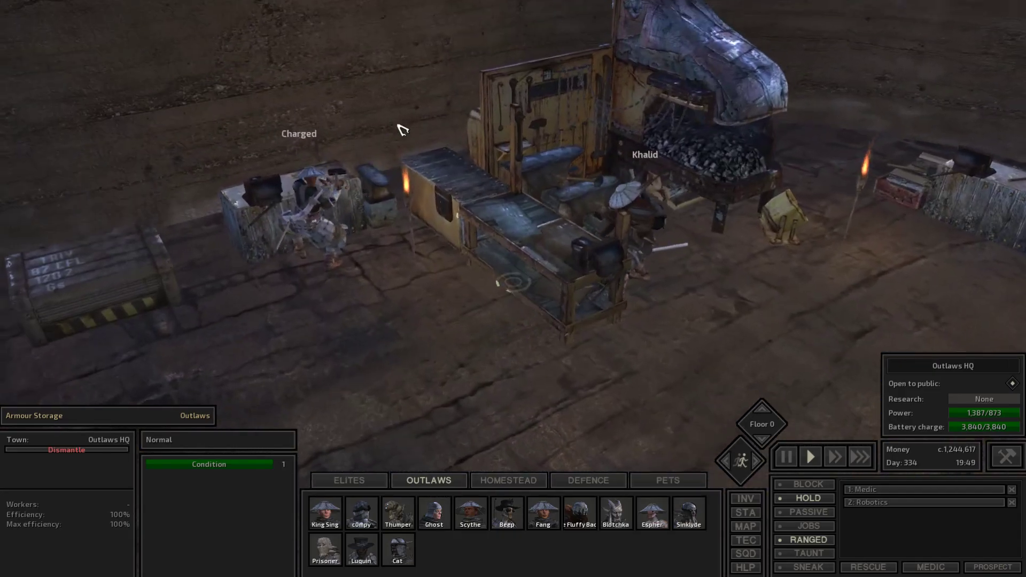
scroll(401, 128, up, 1)
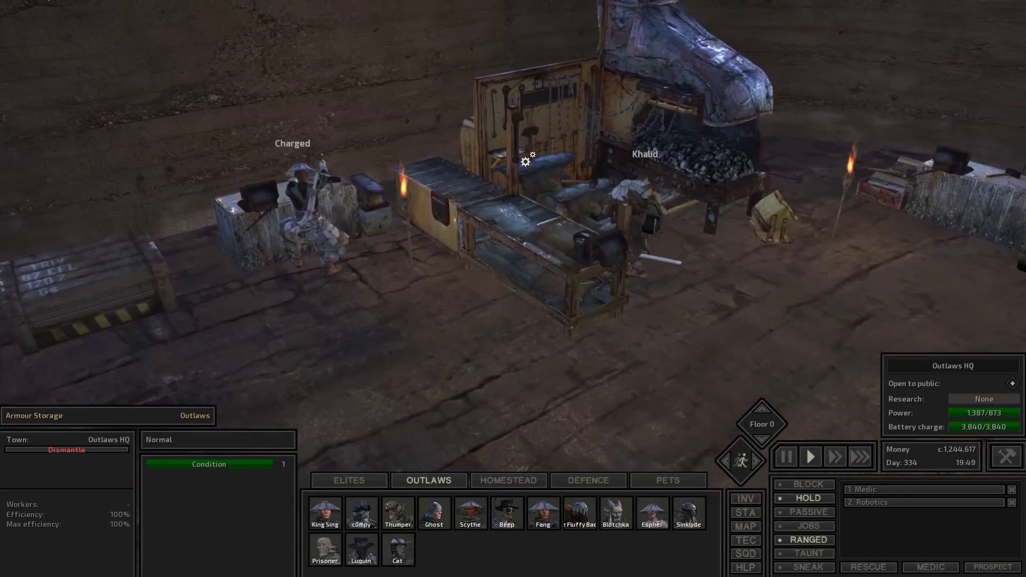
click(521, 163)
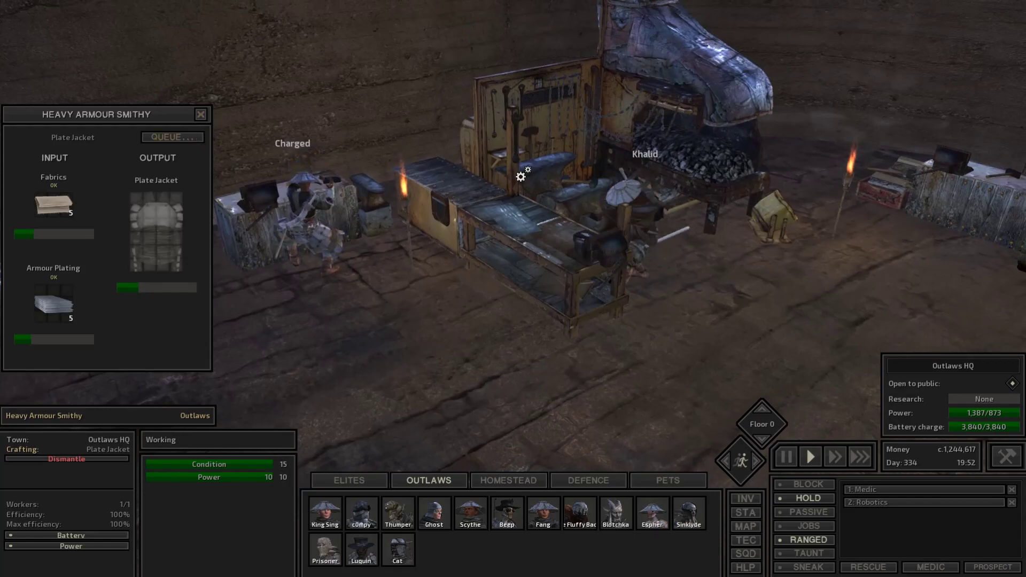
scroll(512, 175, up, 1)
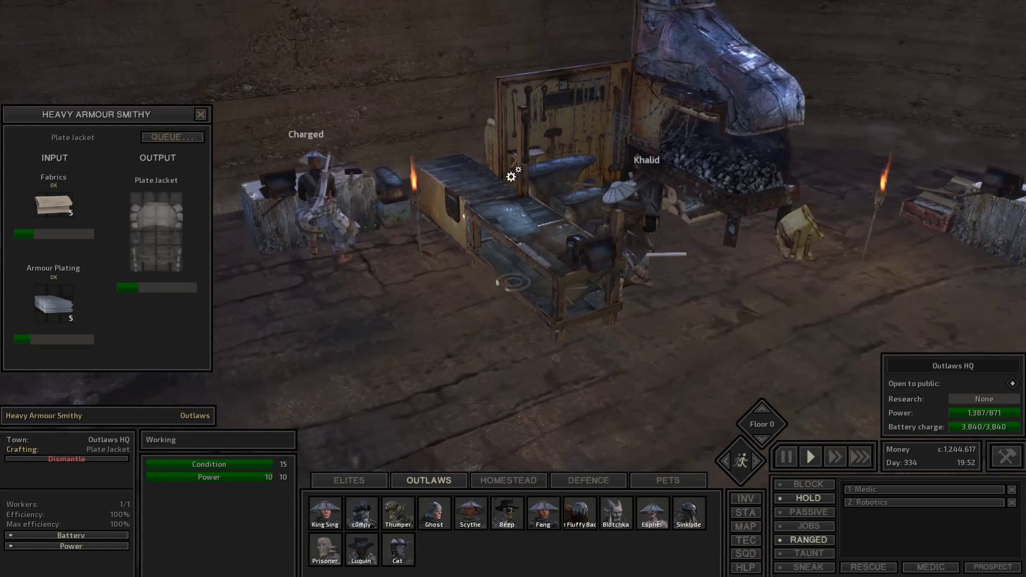
scroll(511, 175, down, 8)
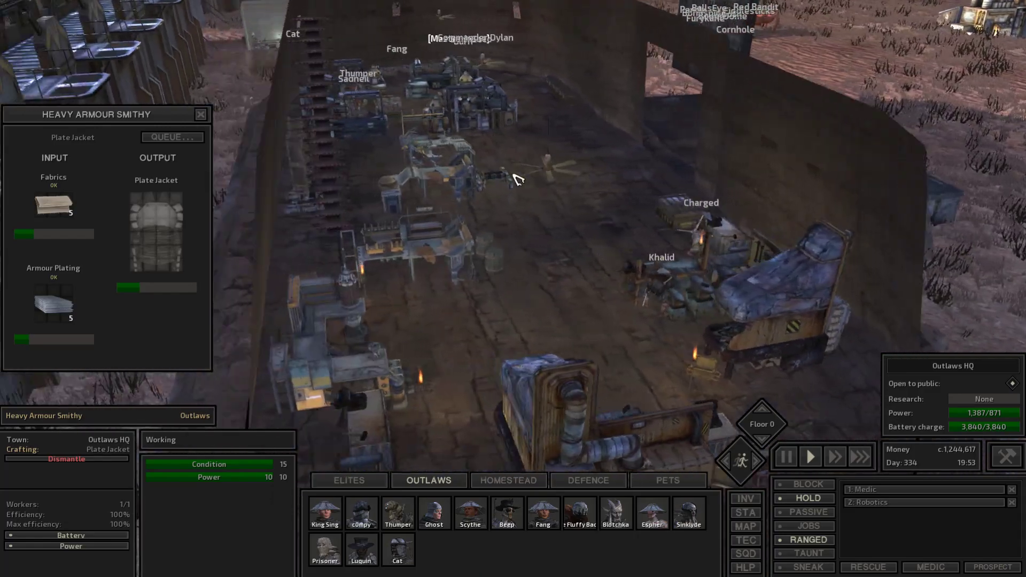
scroll(518, 178, up, 3)
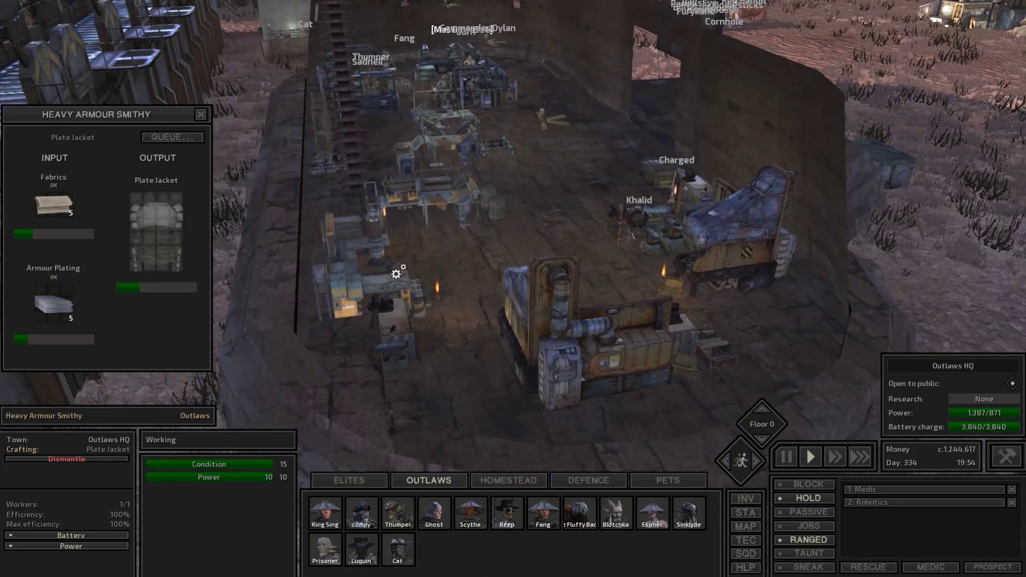
click(393, 272)
click(518, 337)
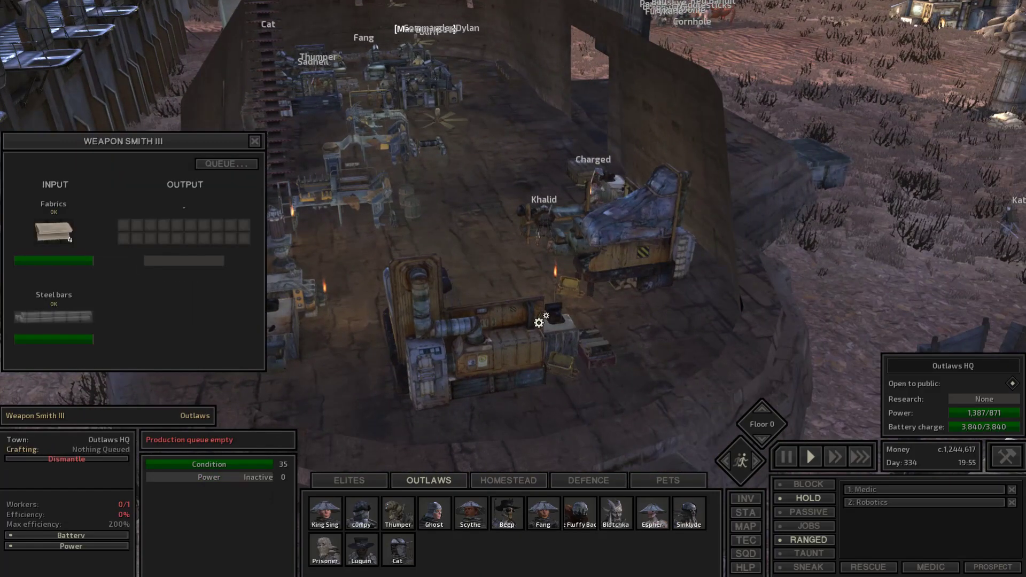
scroll(539, 320, up, 3)
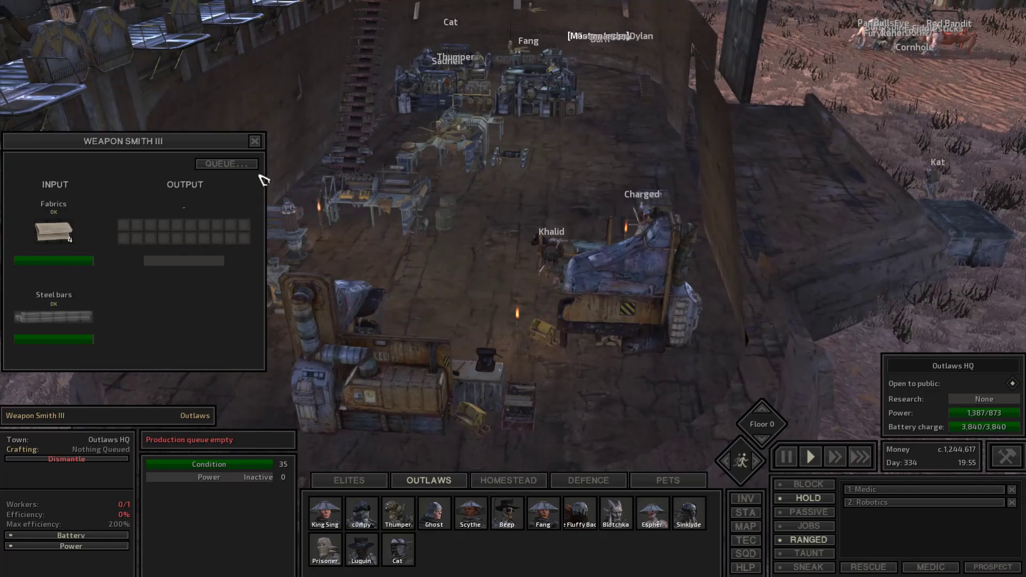
click(228, 163)
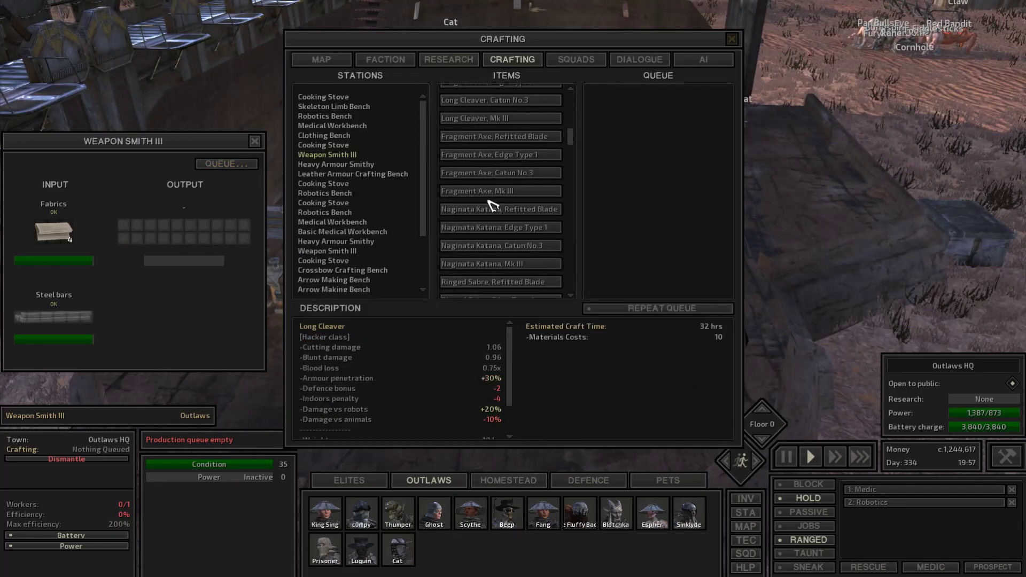
scroll(490, 208, down, 3)
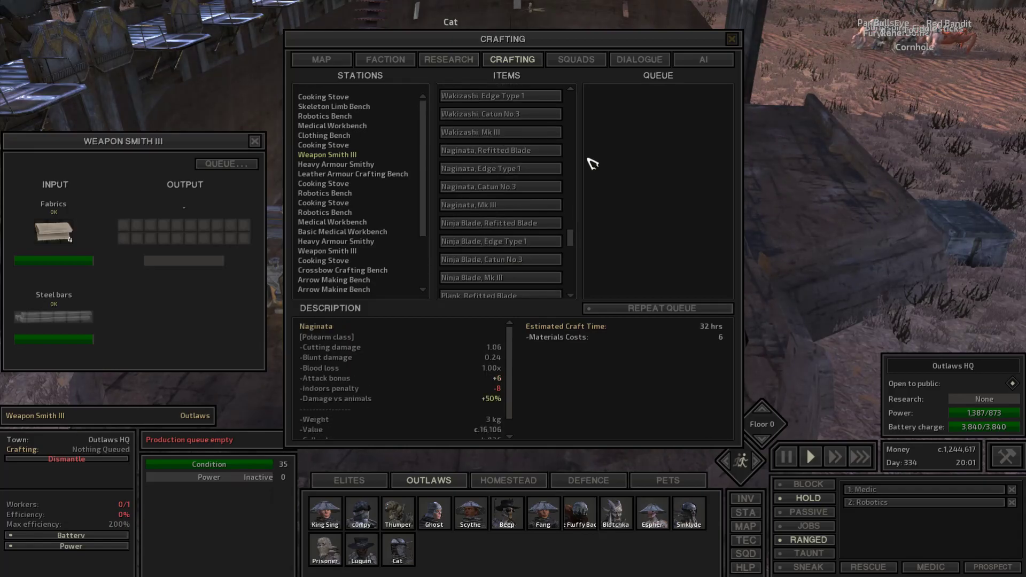
click(738, 41)
Pan outside and box-select the squad members standing on the open ground.
click(513, 289)
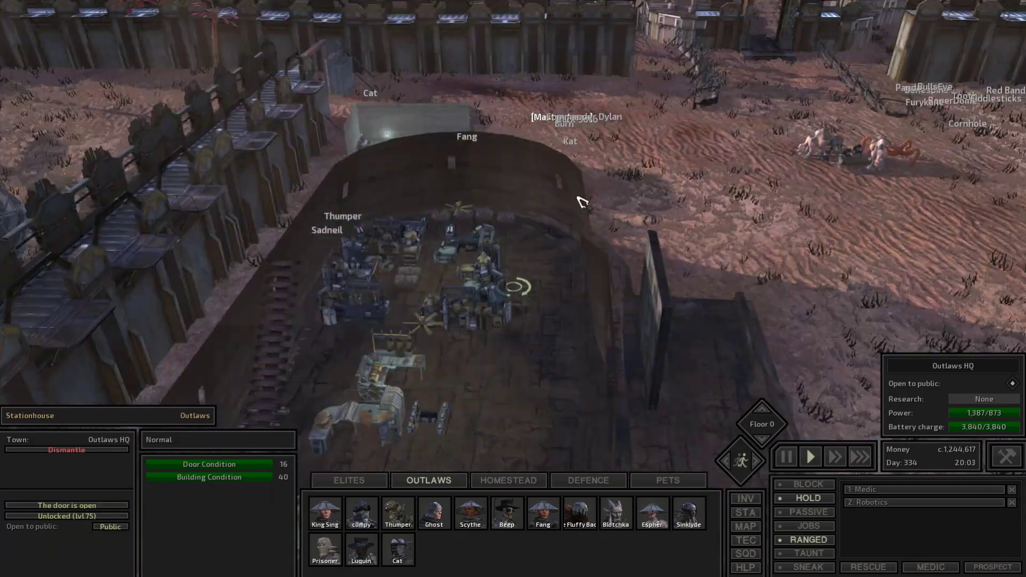
key(w)
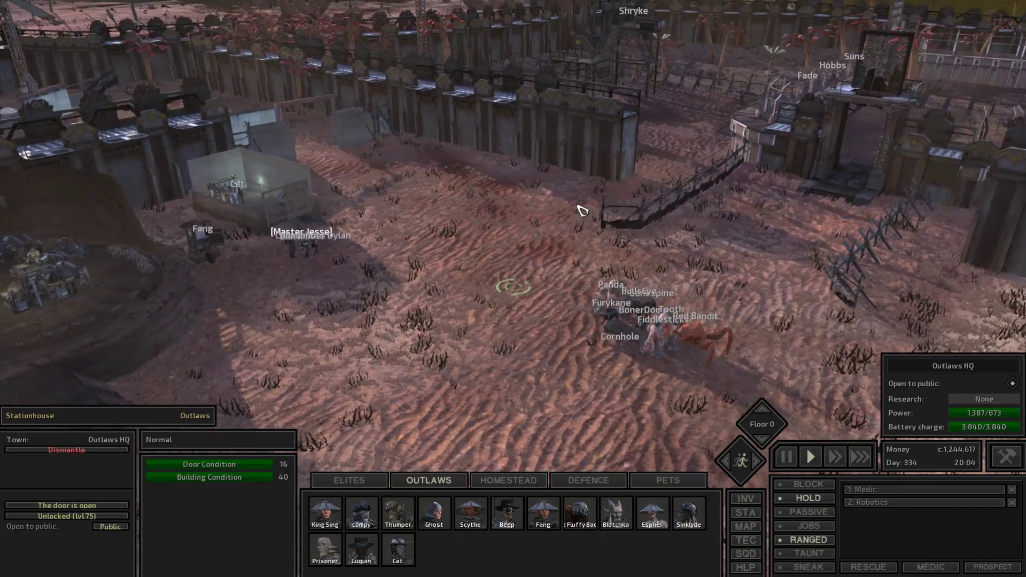
scroll(582, 211, up, 3)
scroll(583, 210, down, 2)
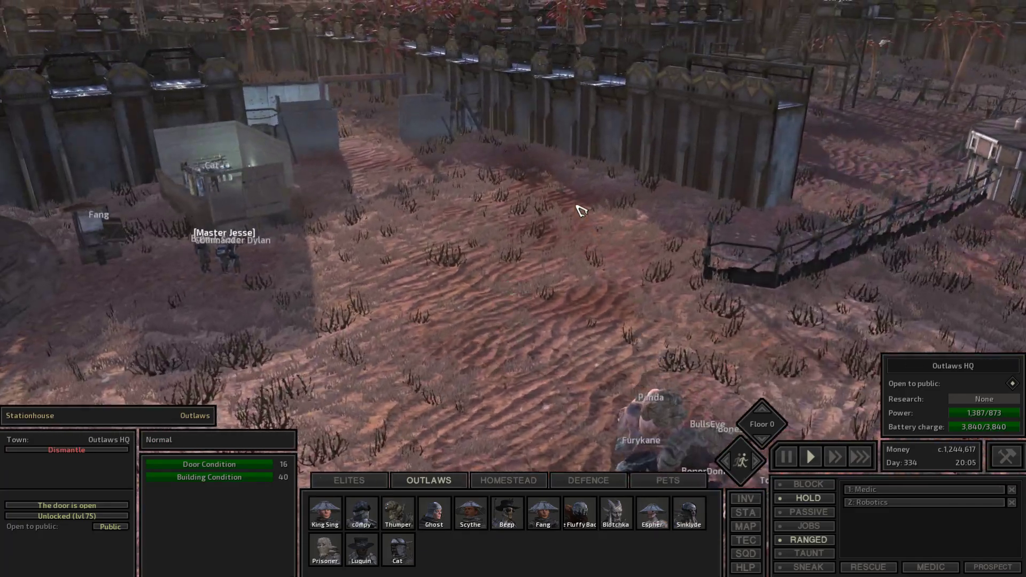
key(w)
drag(353, 236, 455, 326)
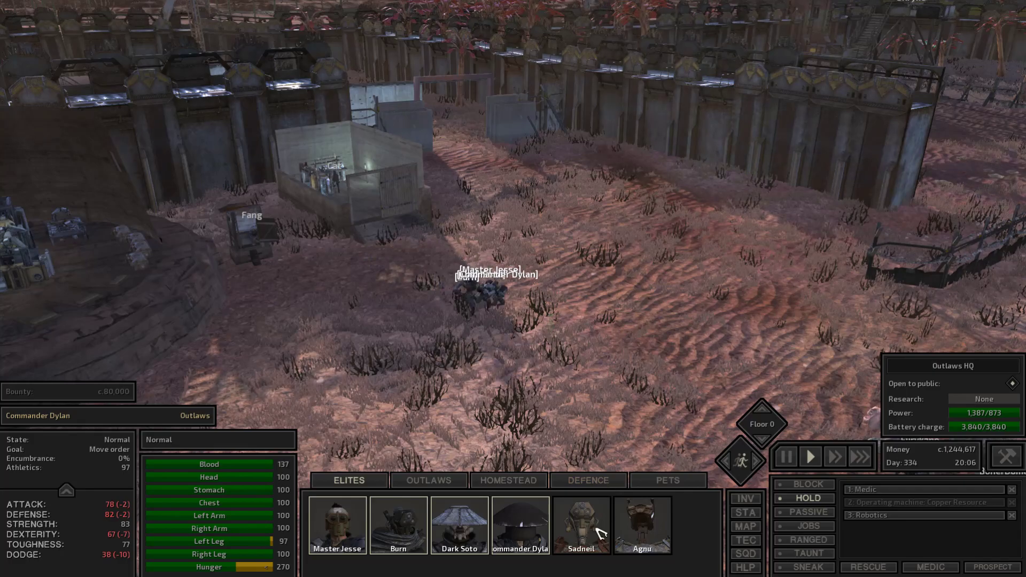
Check Sadneil's status, then select Agnu and bring up his inventory.
click(554, 328)
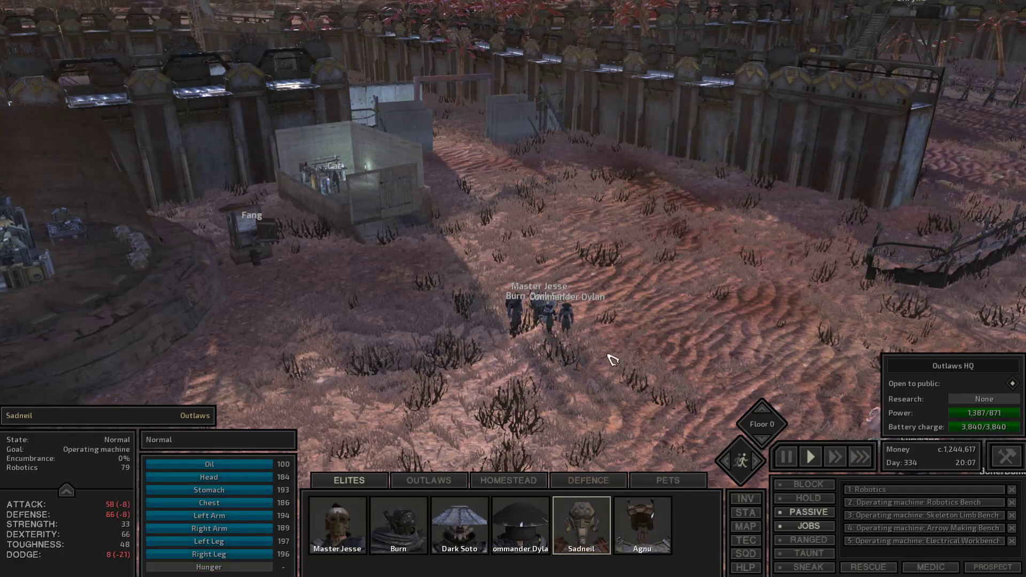
click(642, 528)
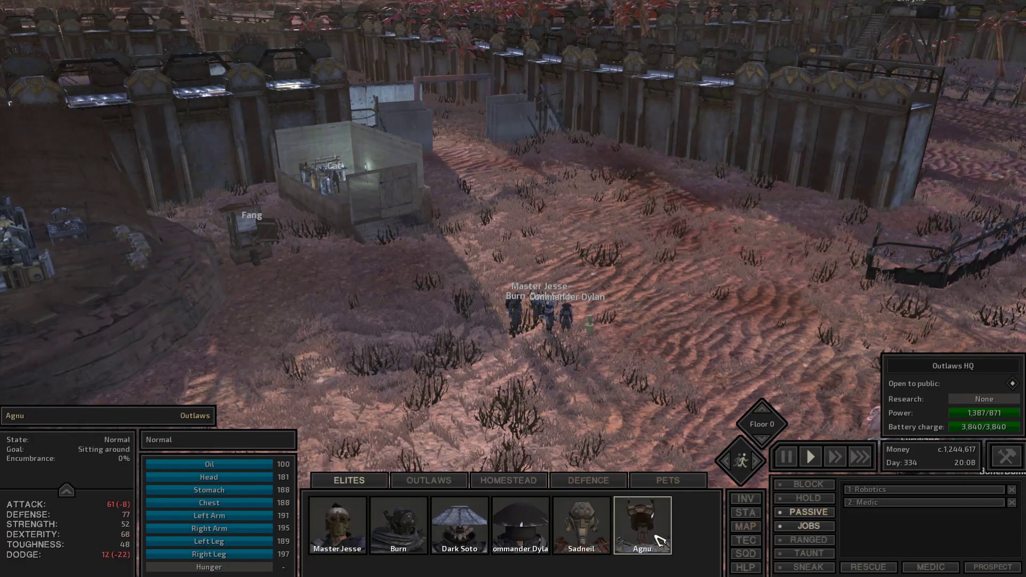
click(746, 498)
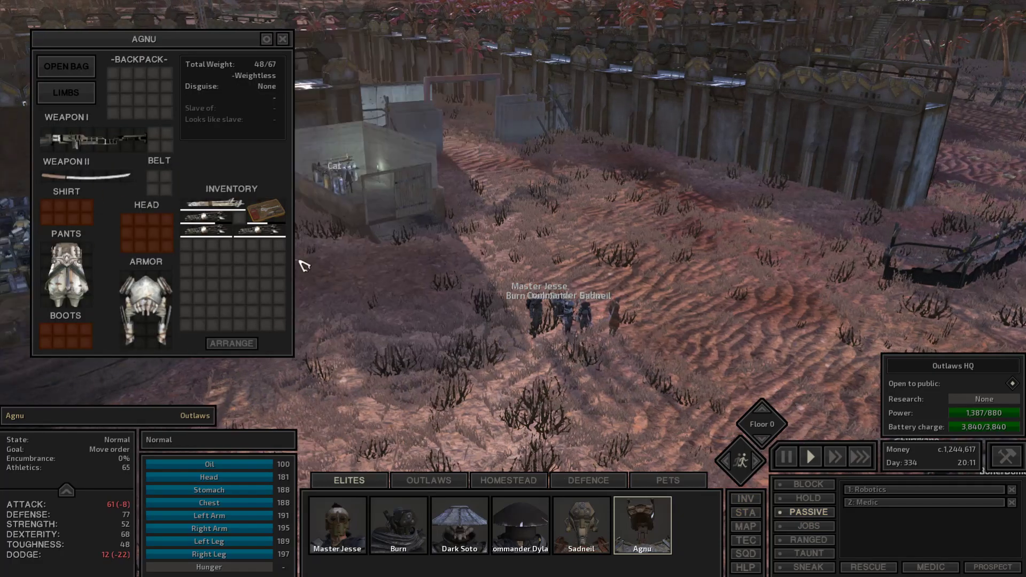
Store Agnu's Guardless Katana in the base's Weapon Cabinet.
drag(513, 289, 386, 301)
scroll(386, 300, up, 5)
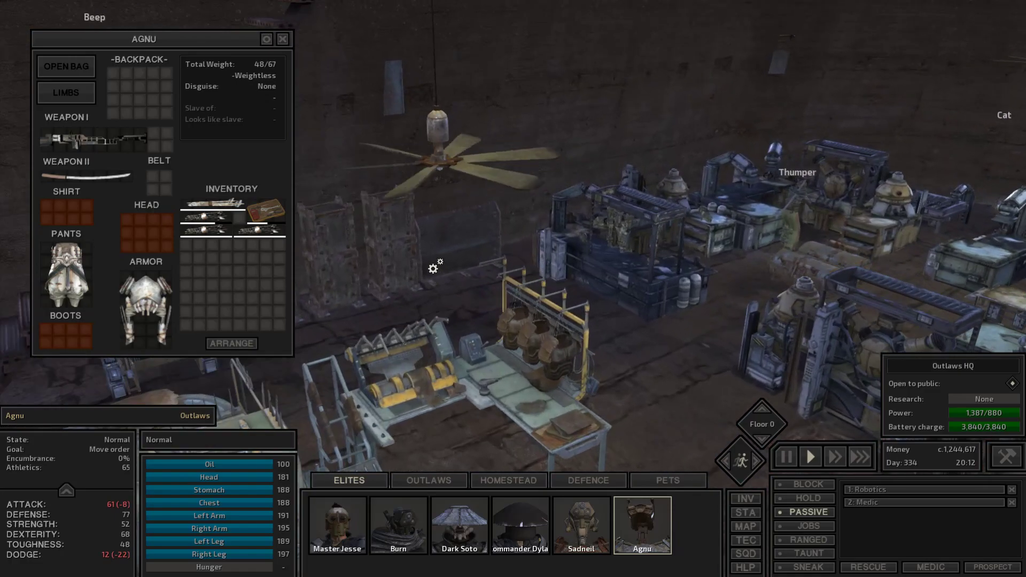
click(395, 271)
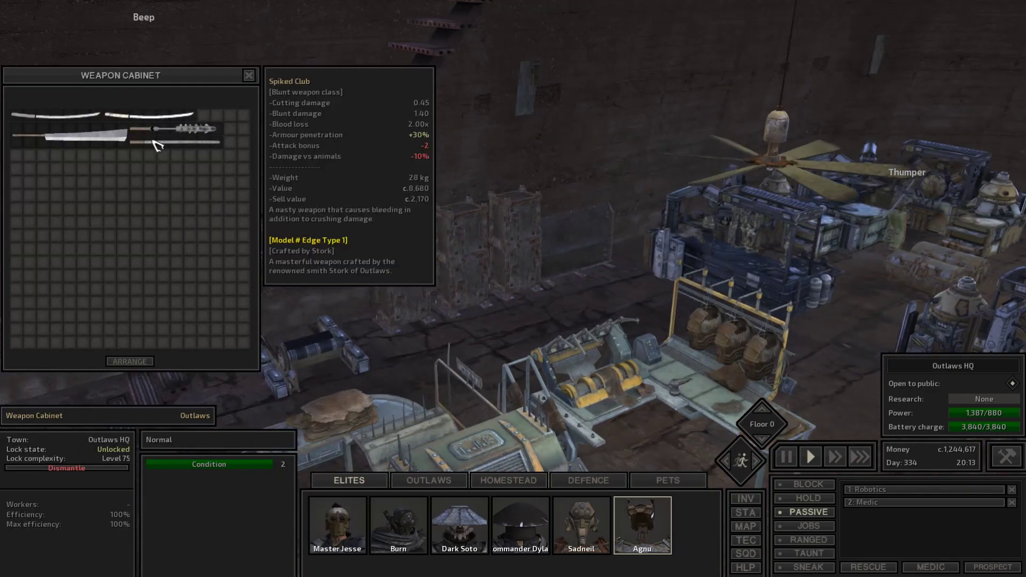
drag(161, 39, 394, 39)
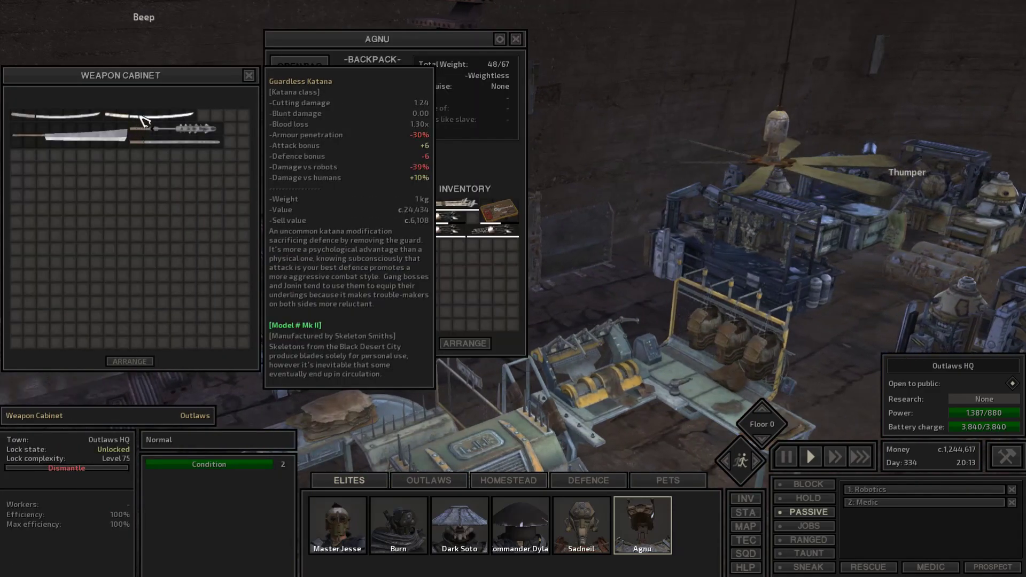
right_click(324, 178)
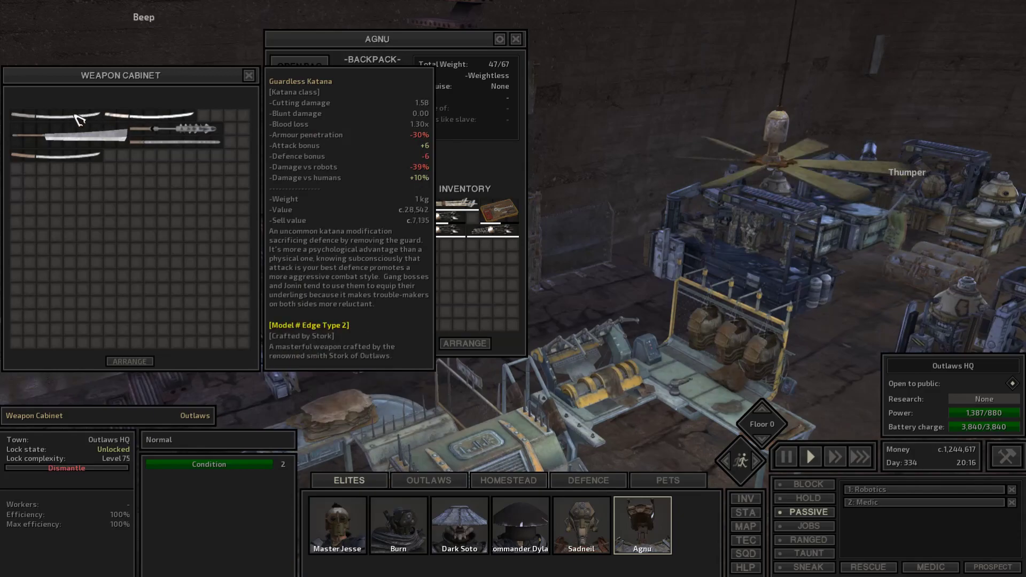
Browse the other weapon cabinets and sword stand, checking Agnu's skill levels along the way.
drag(418, 337, 371, 428)
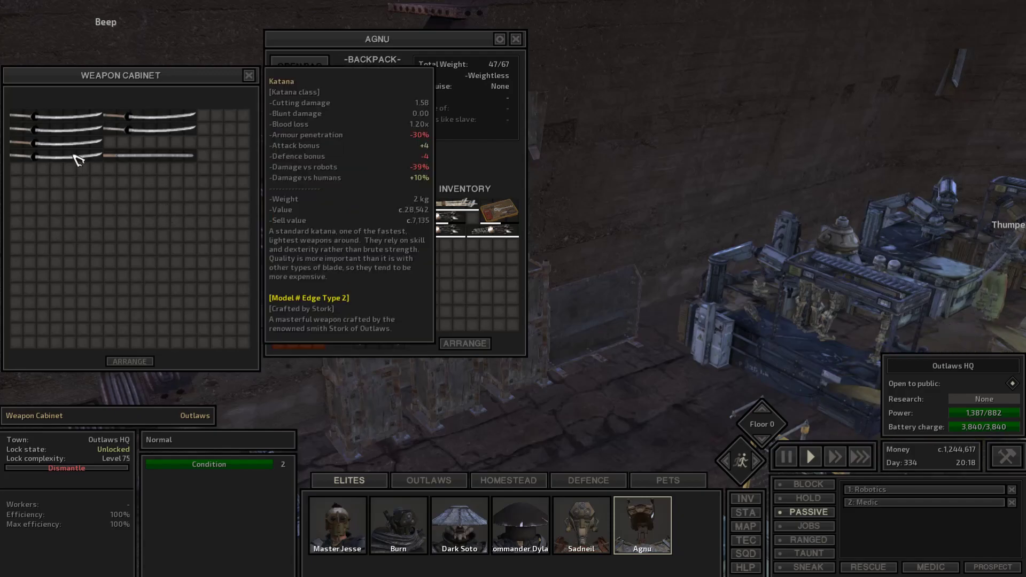
click(464, 378)
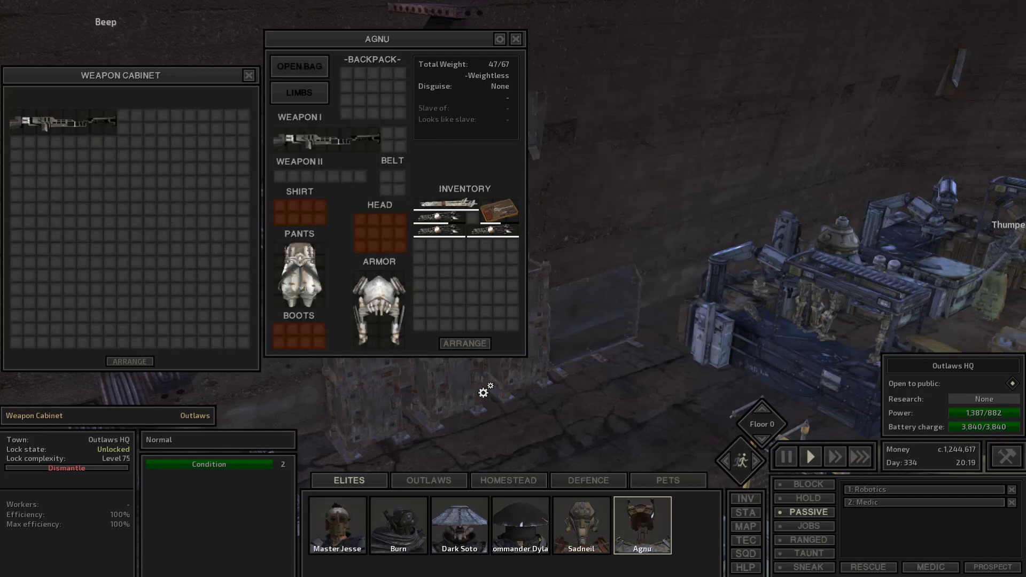
click(518, 385)
click(598, 322)
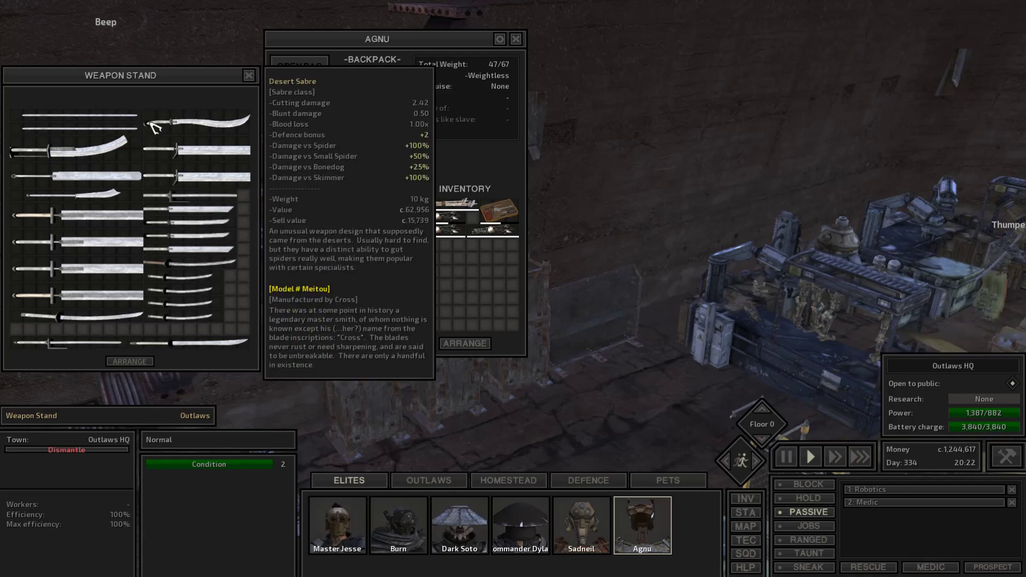
key(c)
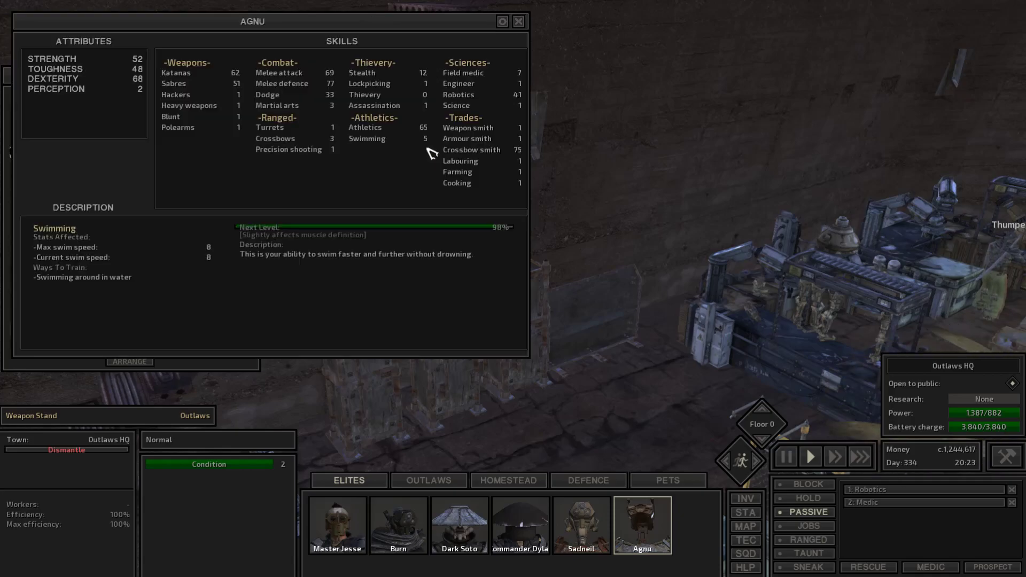
key(c)
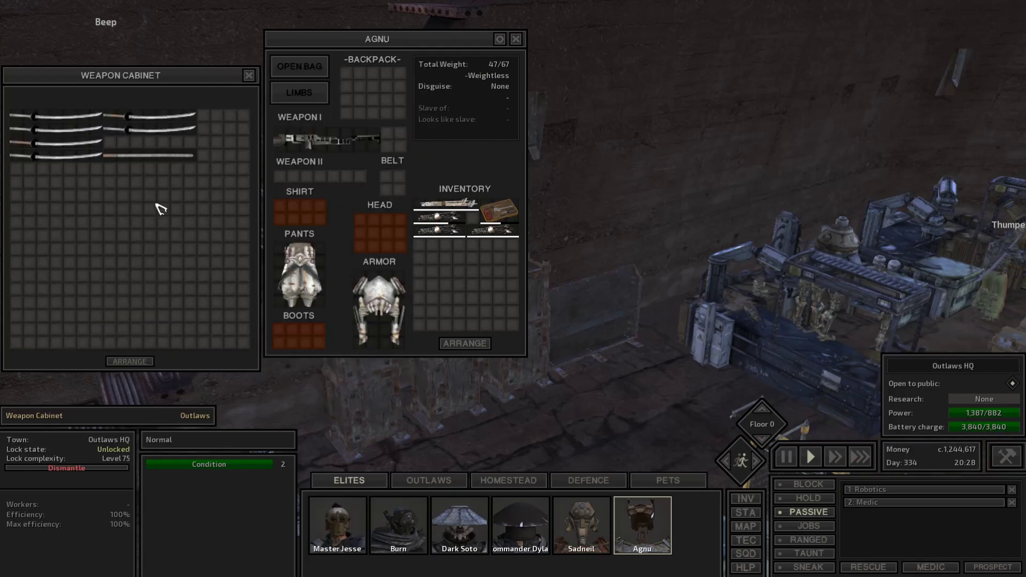
Equip a cabinet katana in Agnu's Weapon II slot and jump over to Sadneil.
drag(87, 158, 321, 177)
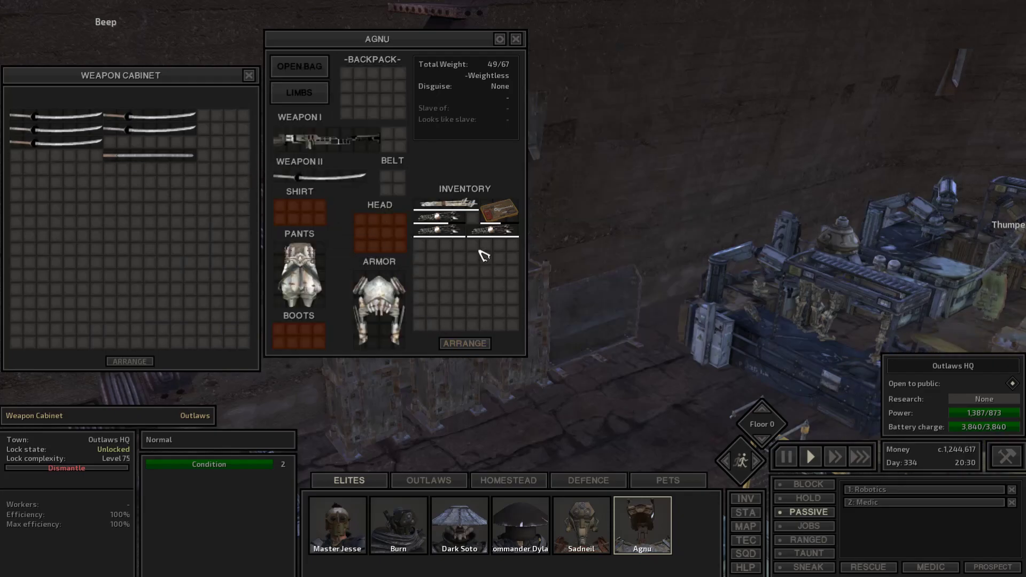
key(i)
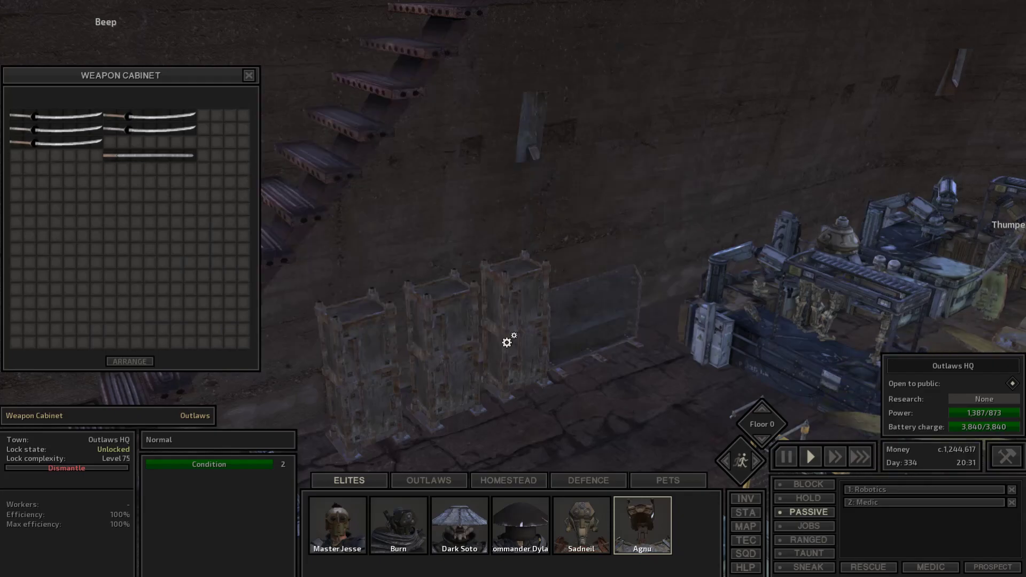
double_click(582, 525)
Review Sadneil's Nodachi, then move the whole squad out to a new spot in the yard.
key(i)
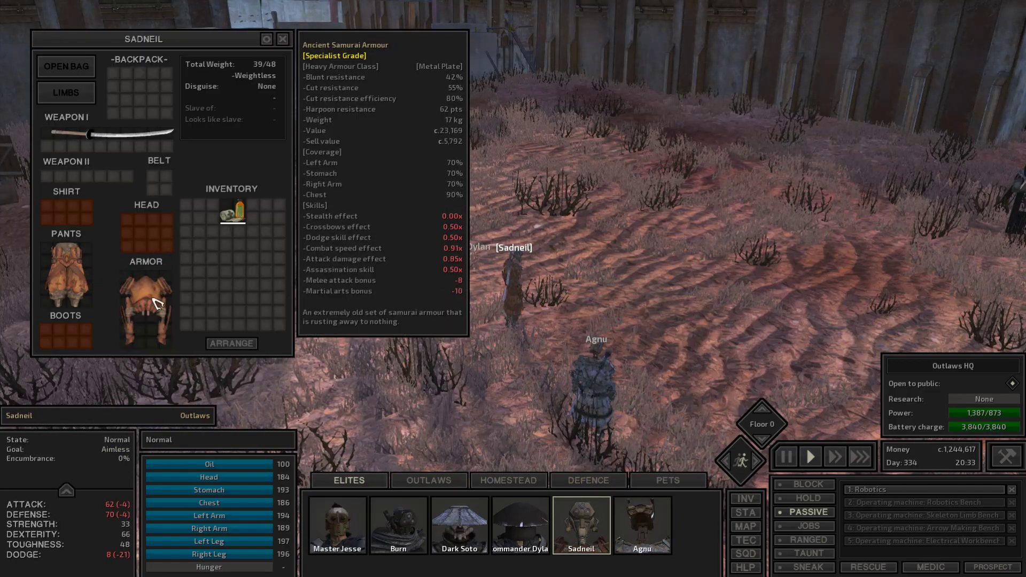
mouse_move(111, 134)
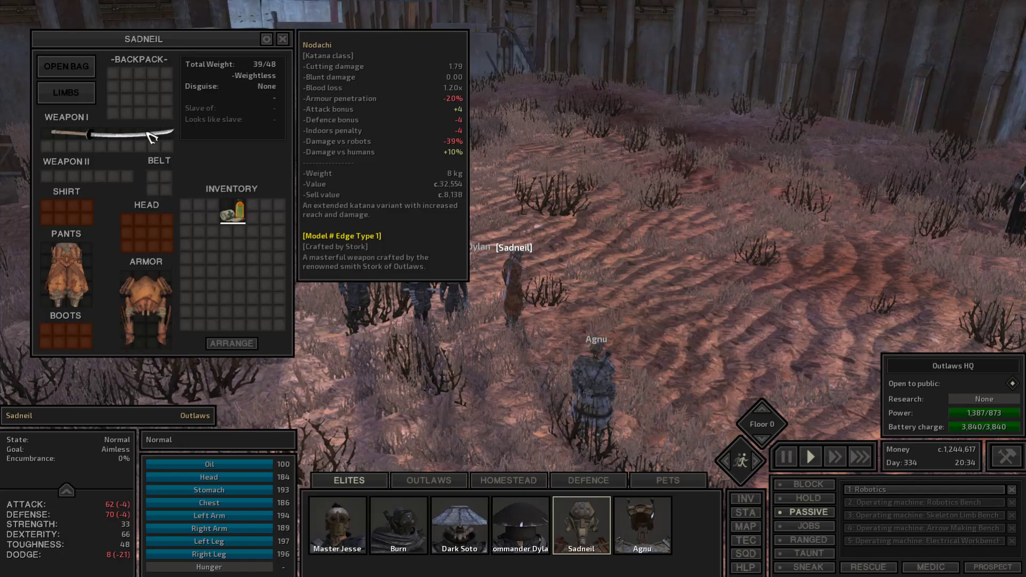
key(i)
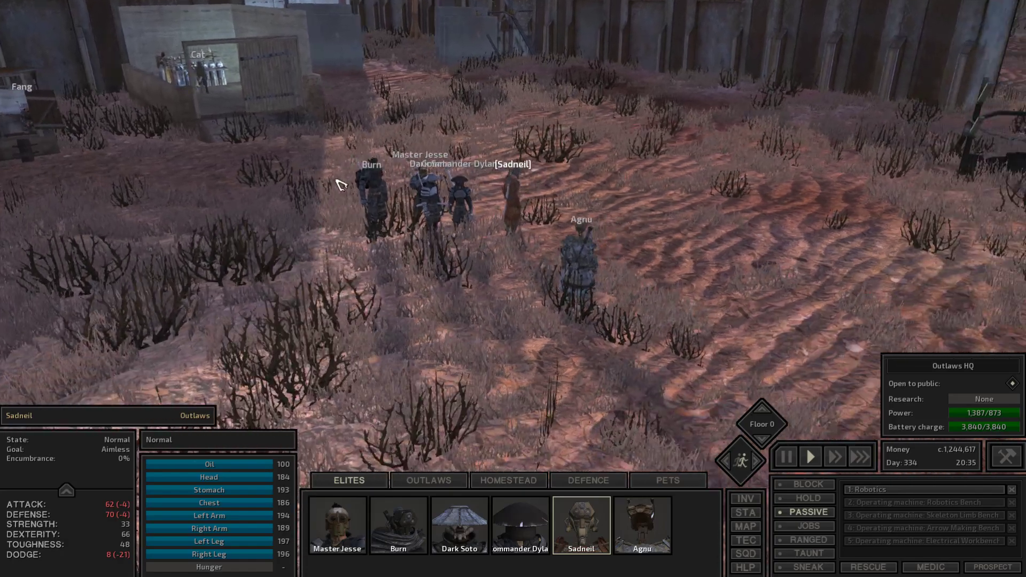
drag(314, 150, 676, 409)
right_click(610, 265)
mouse_move(609, 264)
mouse_down()
mouse_move(563, 331)
mouse_move(470, 330)
mouse_move(355, 230)
mouse_move(481, 321)
mouse_up()
right_click(513, 285)
Bring up Burn's inventory, arrange his Thieves Backpack and look into the medical kit crate.
click(663, 408)
key(i)
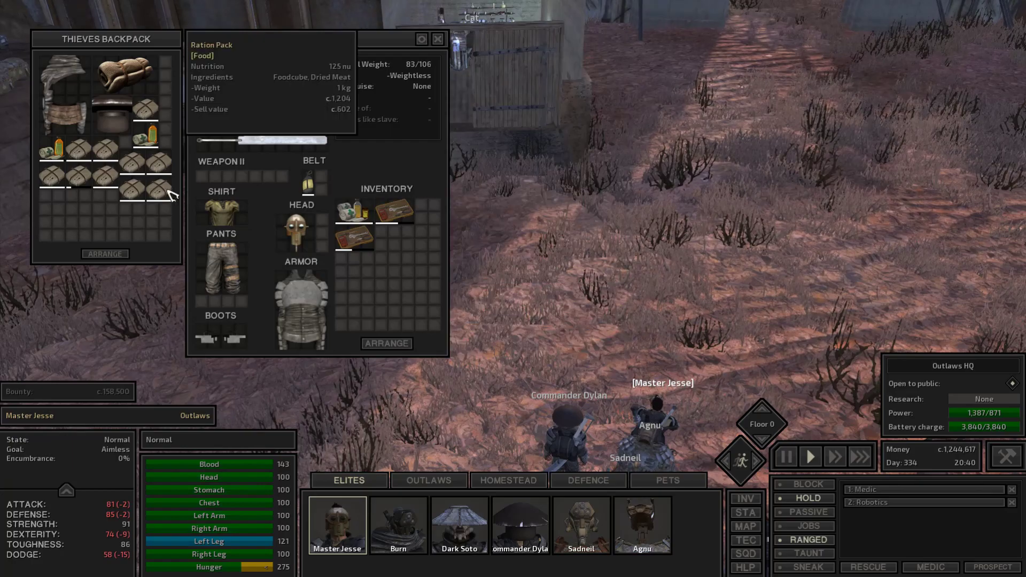
click(395, 527)
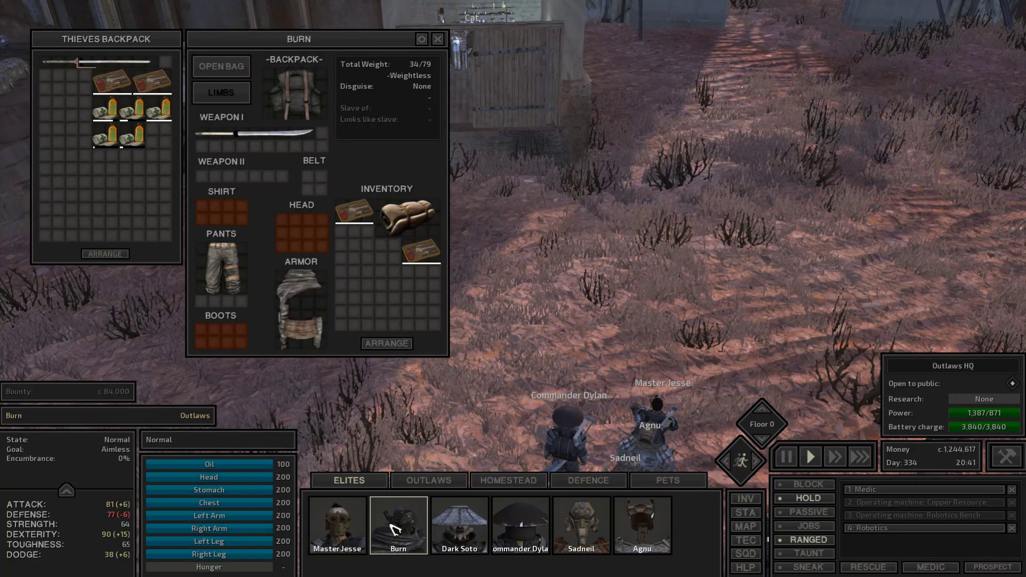
click(106, 253)
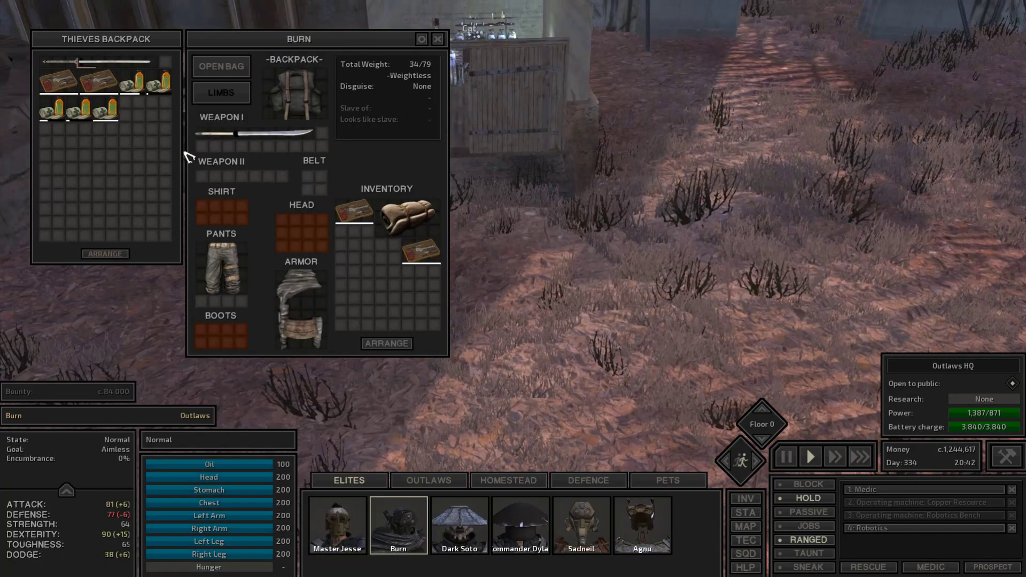
mouse_move(241, 241)
mouse_down()
mouse_move(592, 213)
mouse_move(546, 327)
mouse_up()
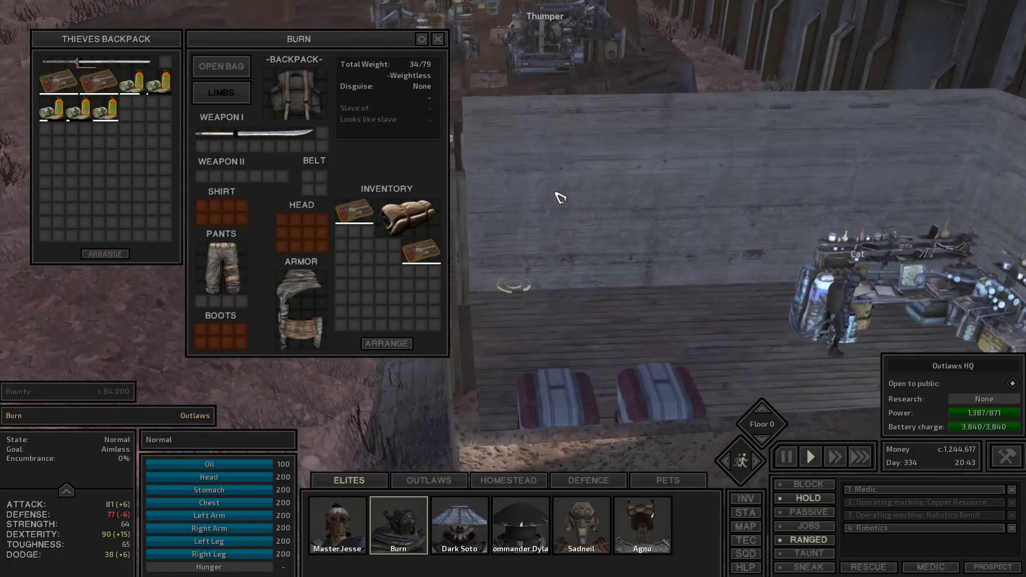
click(547, 328)
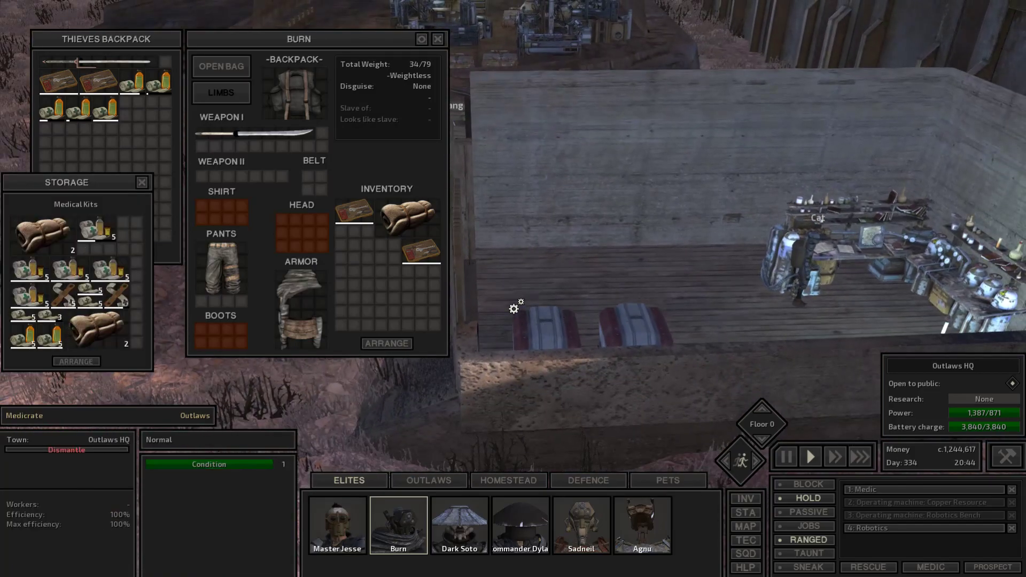
Unload backpack items into the General Storage Chest and gather Burn's repair kit into the backpack.
mouse_move(500, 311)
mouse_down()
mouse_move(589, 277)
mouse_move(534, 204)
mouse_up()
scroll(590, 257, down, 5)
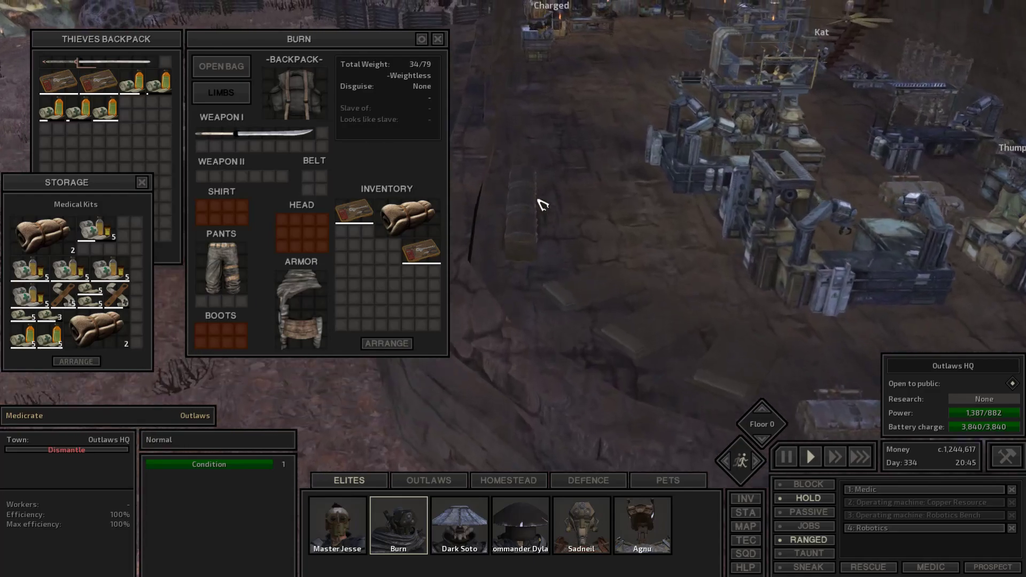
click(535, 204)
drag(513, 241, 449, 304)
drag(299, 39, 532, 39)
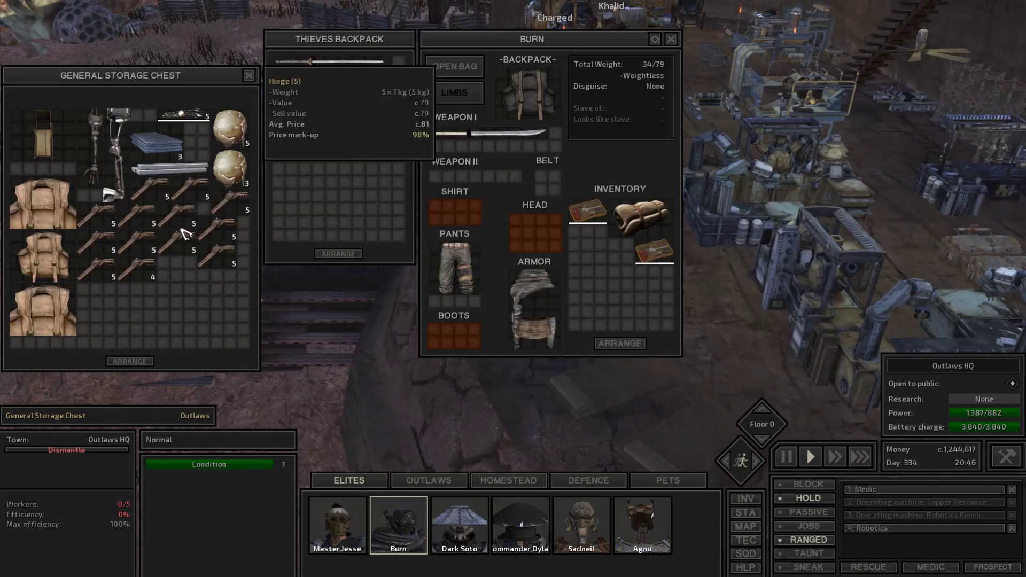
right_click(333, 108)
right_click(383, 88)
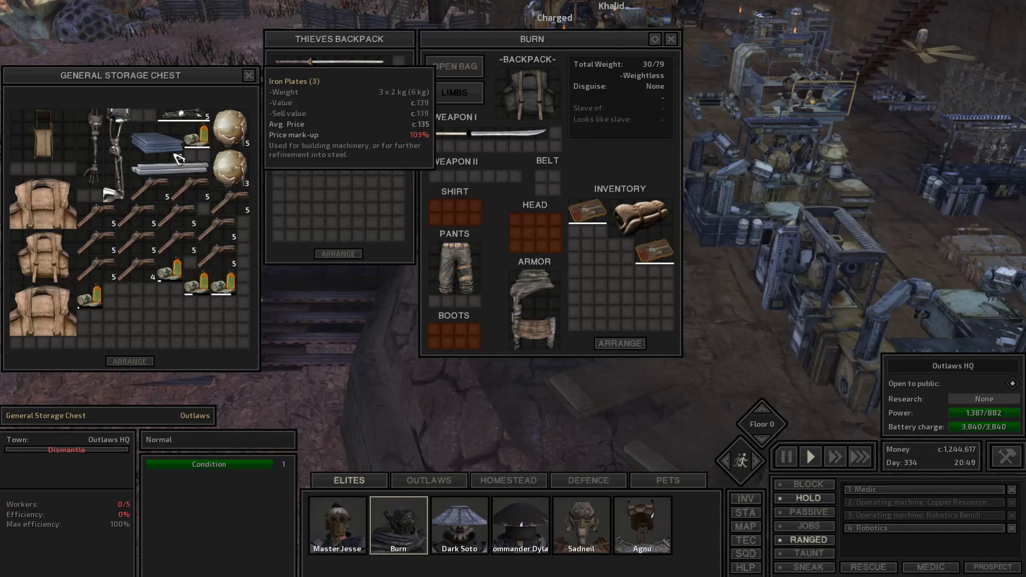
right_click(194, 141)
drag(654, 251, 292, 108)
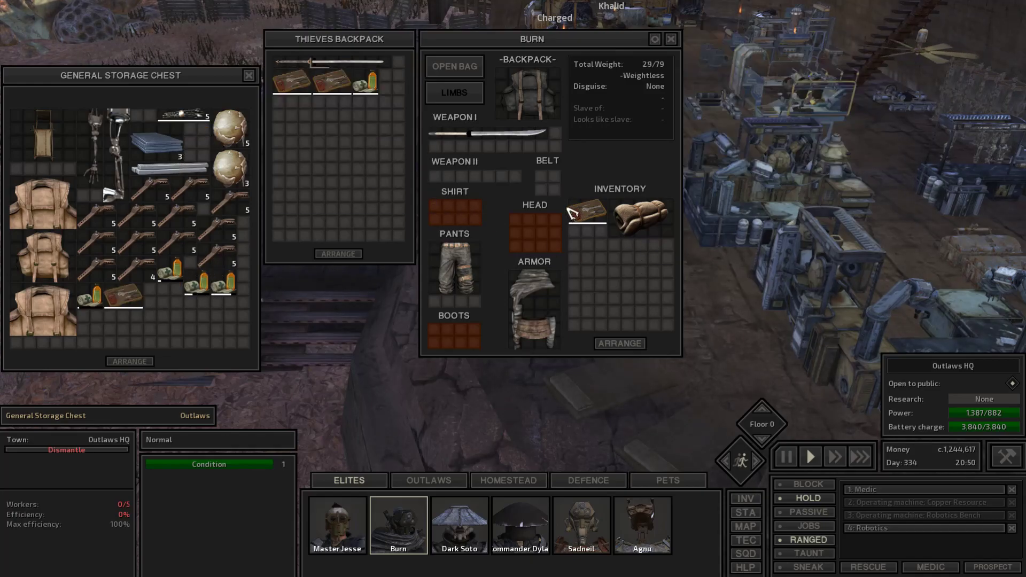
click(246, 79)
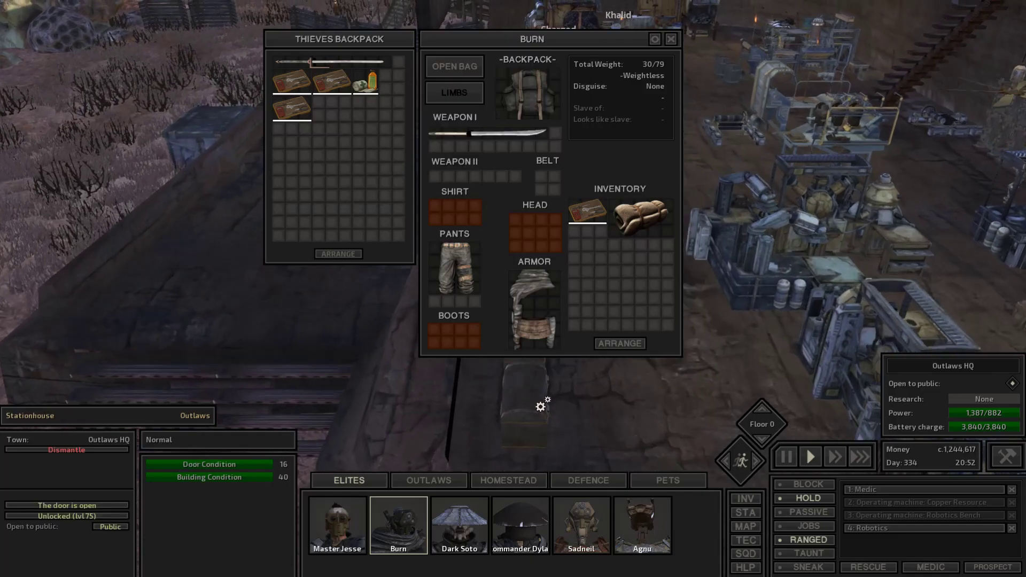
Stow the repair kits and spare loot in the chest, pack the sleeping bag and put the backpack in Burn's inventory.
click(537, 414)
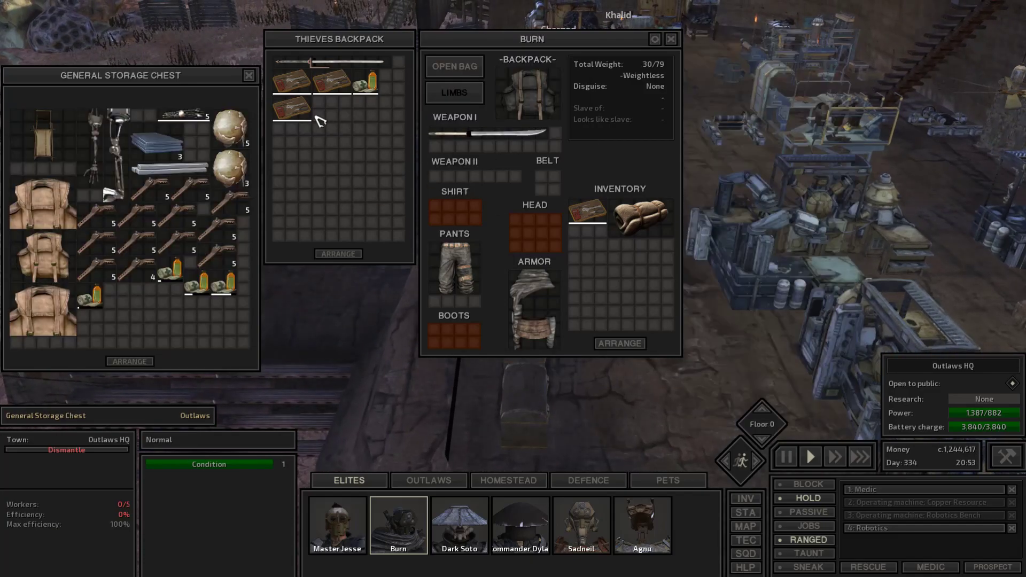
right_click(293, 108)
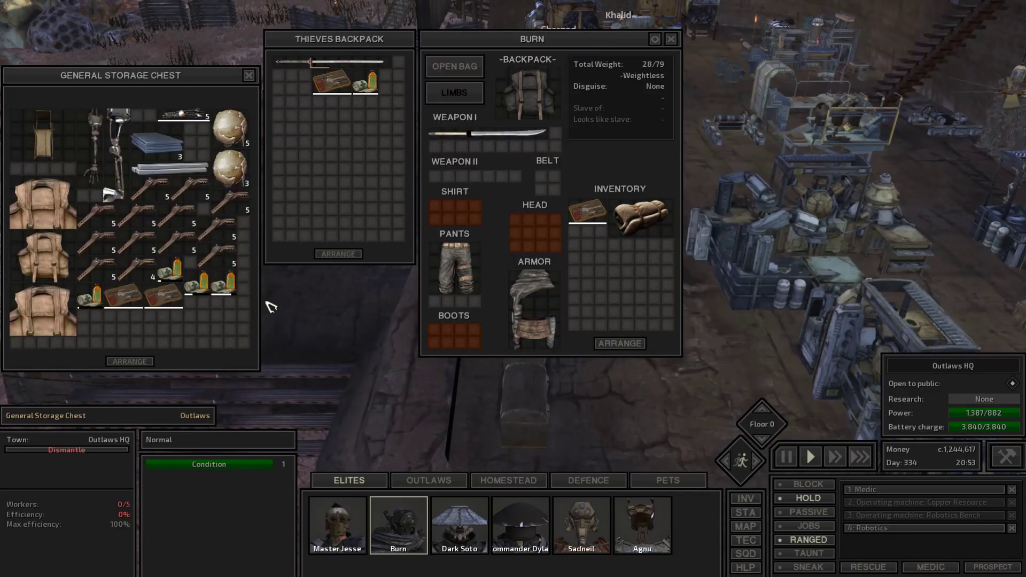
right_click(291, 81)
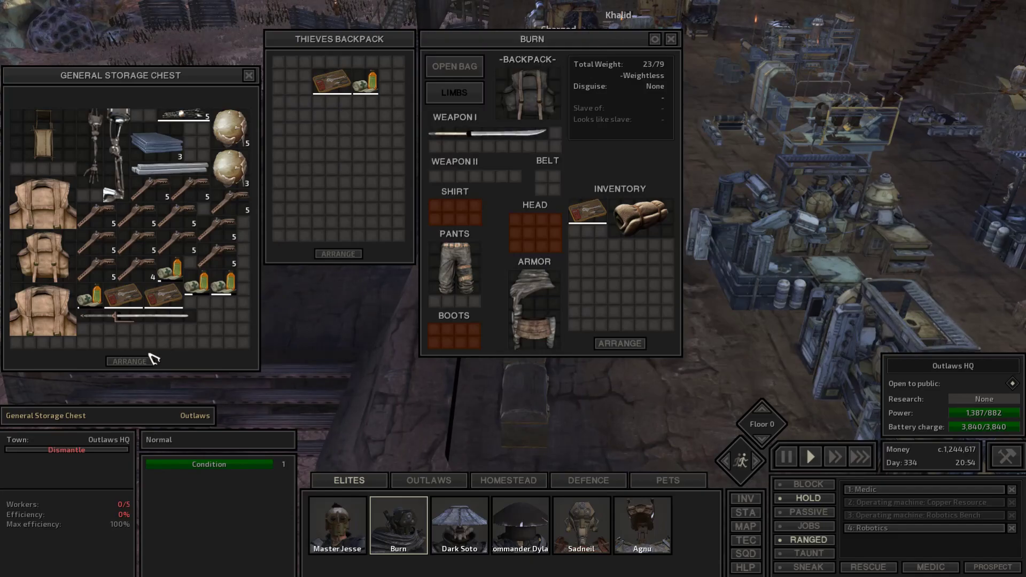
click(130, 361)
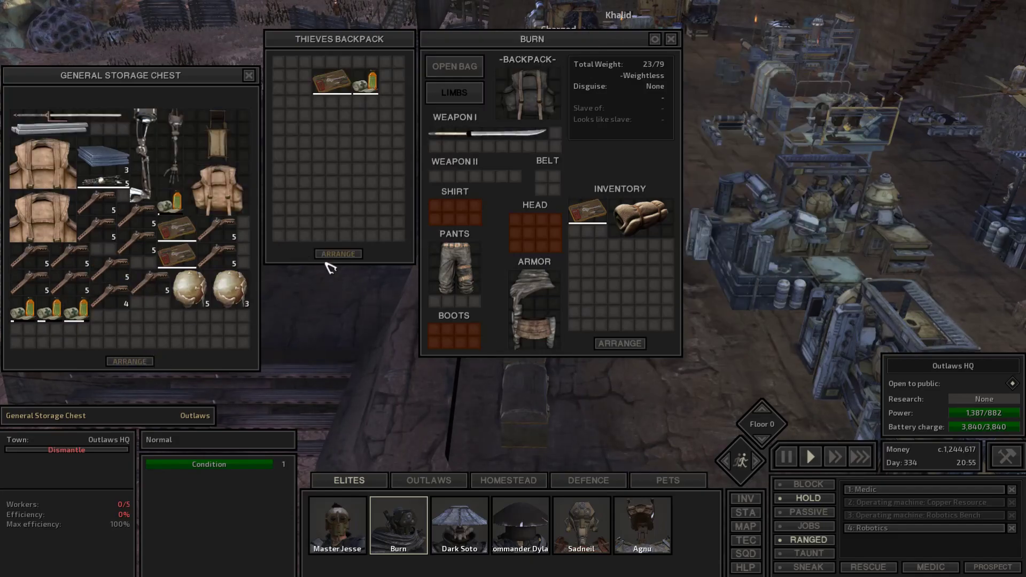
click(335, 255)
drag(639, 214, 377, 76)
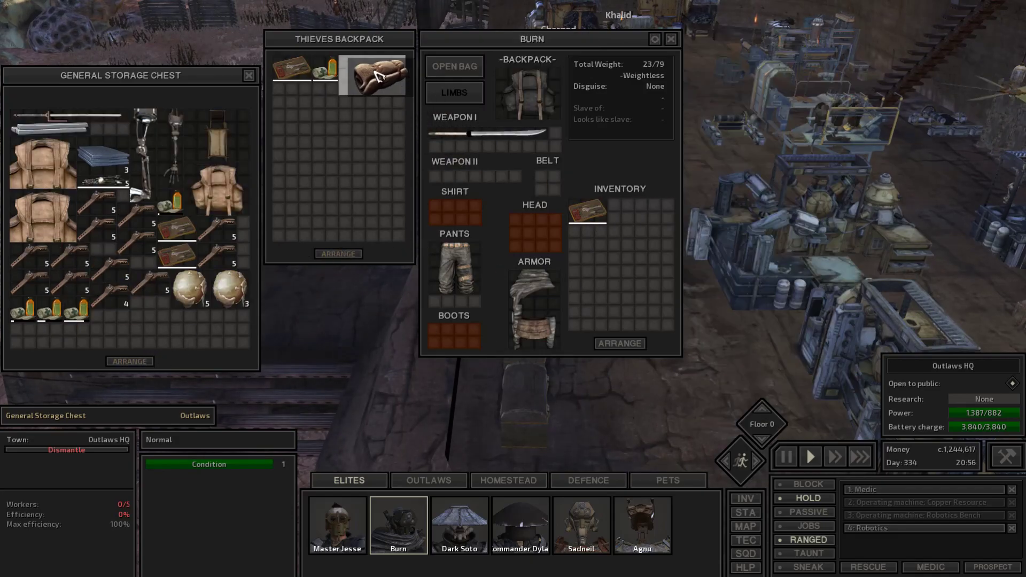
drag(530, 92, 641, 229)
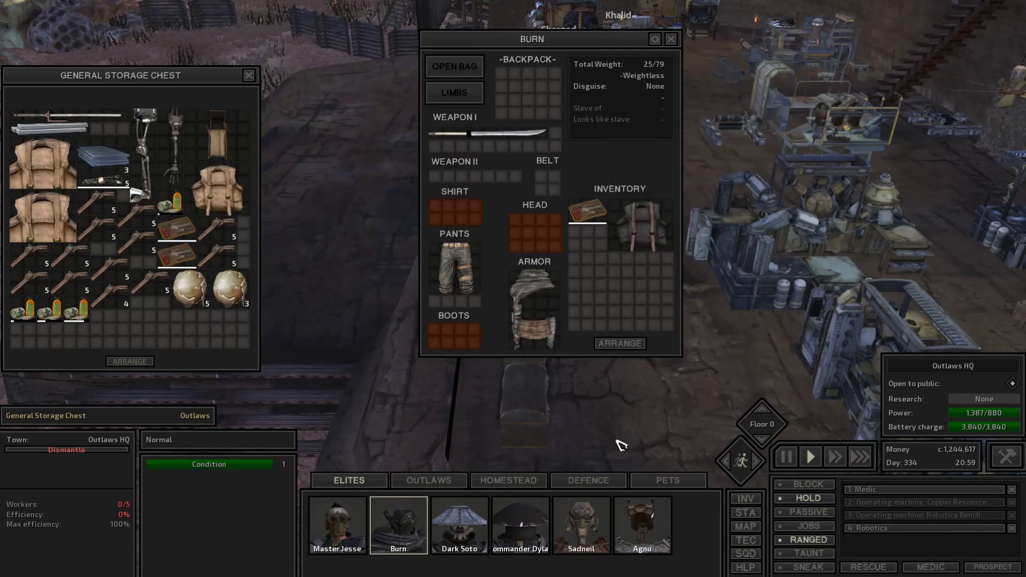
right_click(320, 241)
Select Agnu, look out over the ground beyond the walls and check the world map.
click(672, 40)
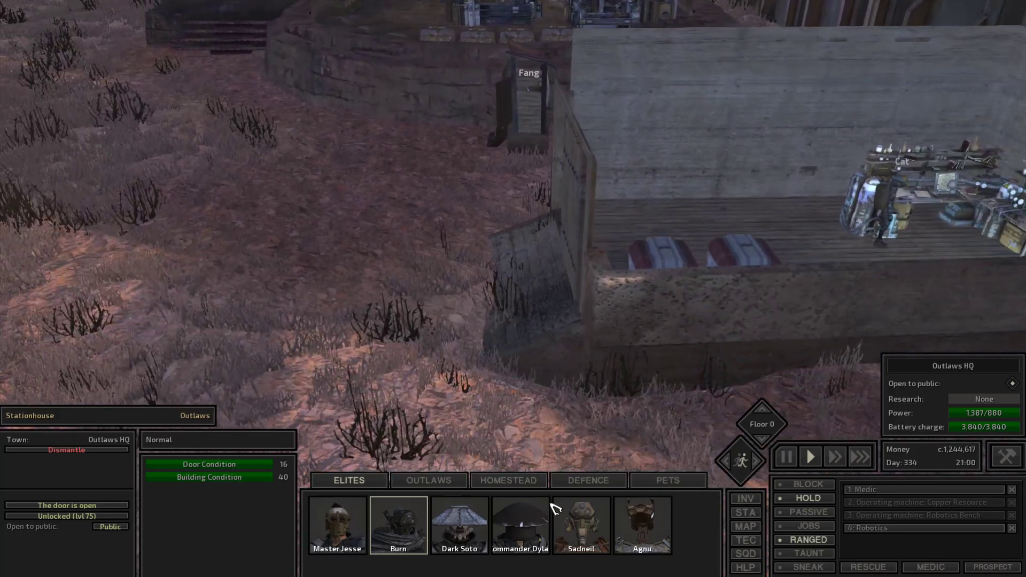
click(642, 528)
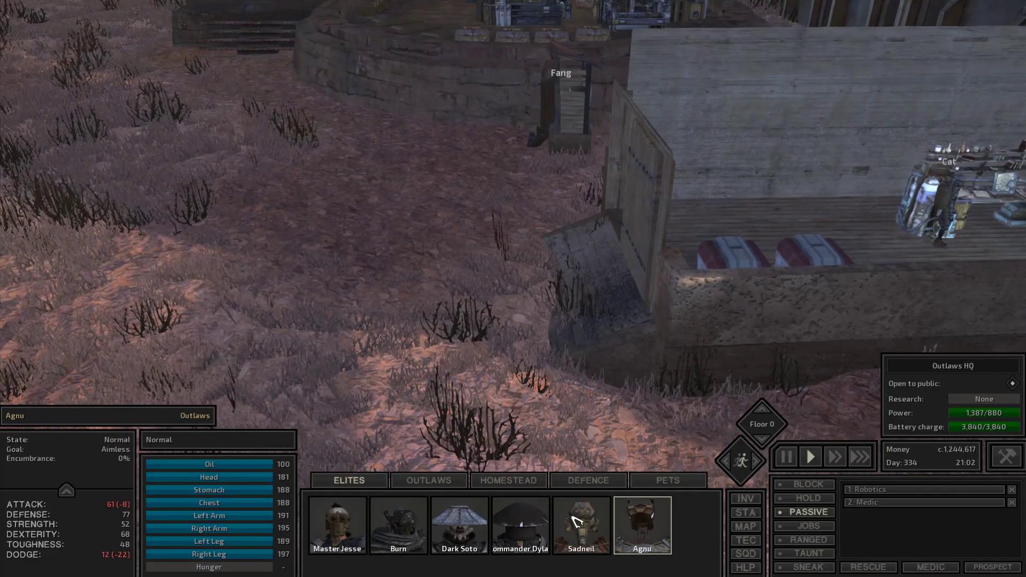
drag(561, 321, 371, 358)
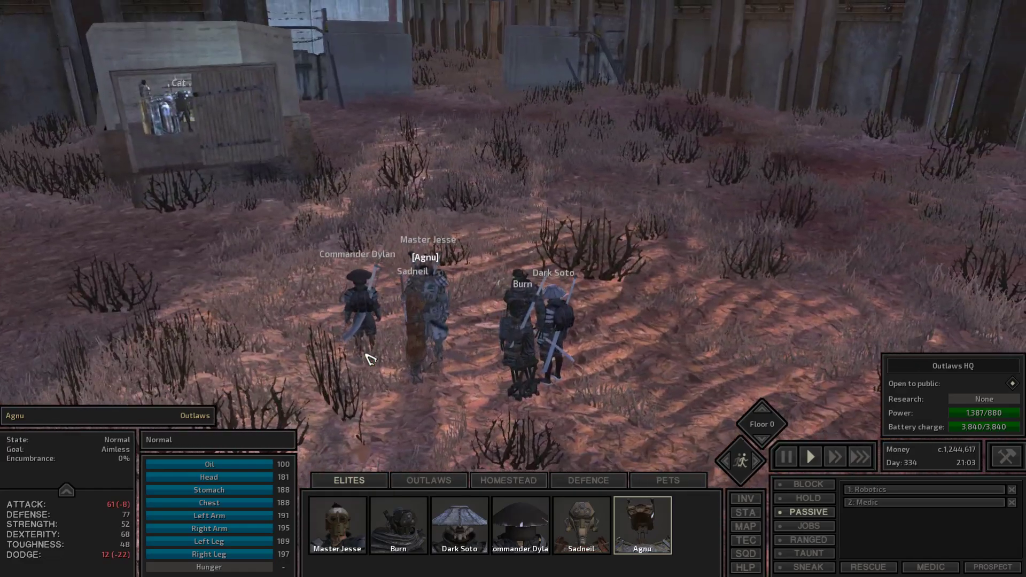
drag(294, 259, 356, 305)
scroll(357, 305, down, 8)
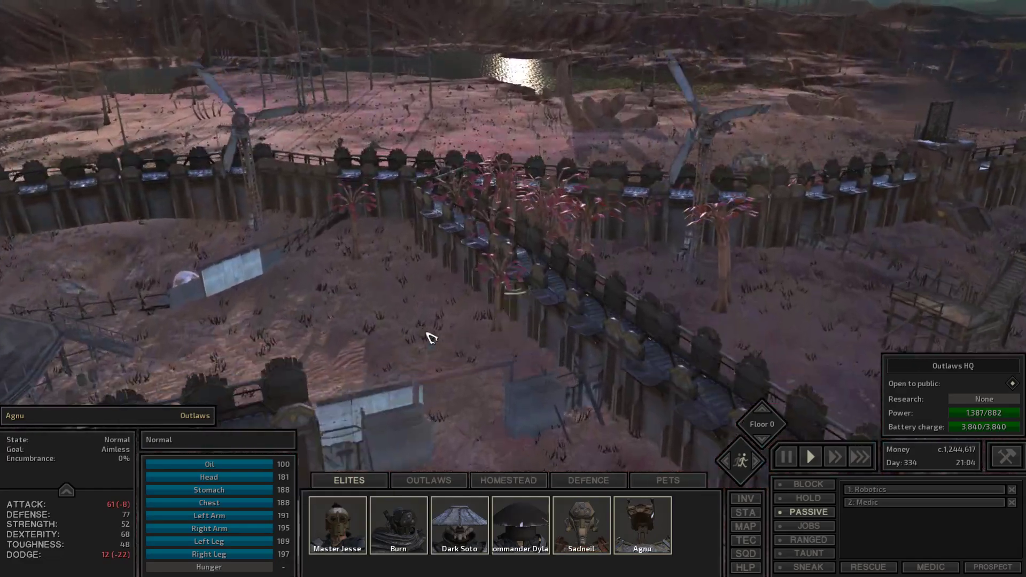
drag(431, 337, 431, 337)
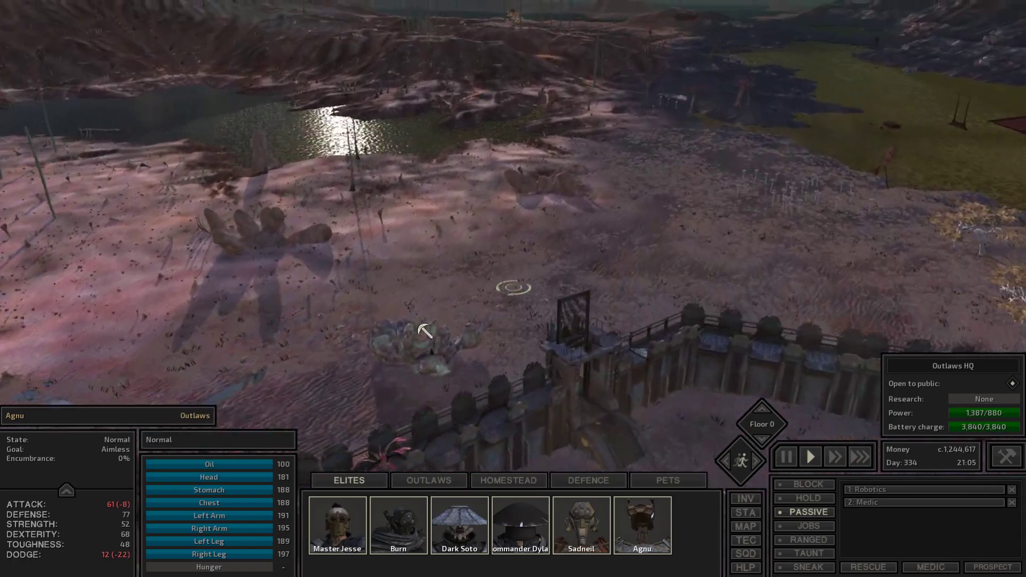
key(m)
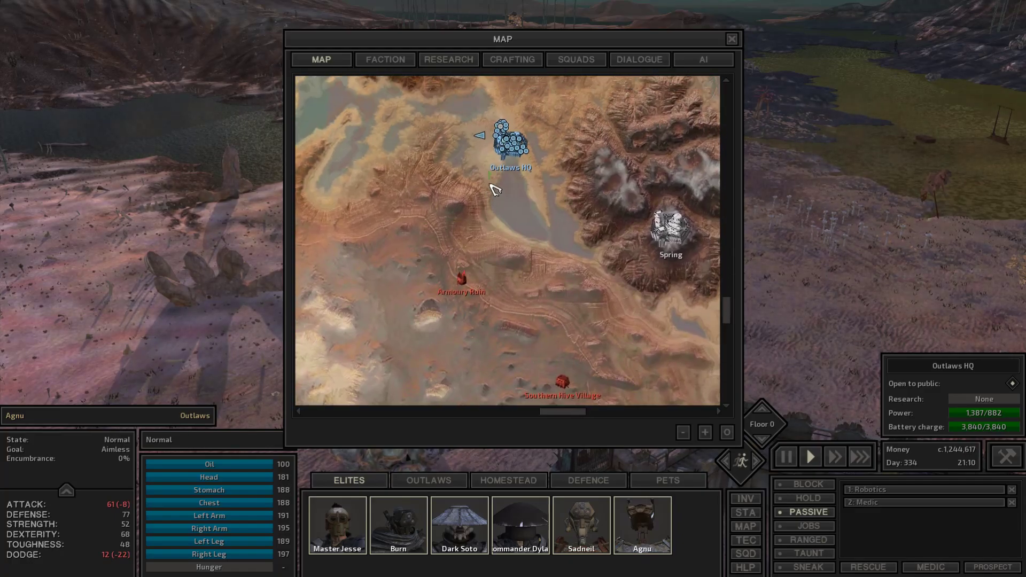
key(m)
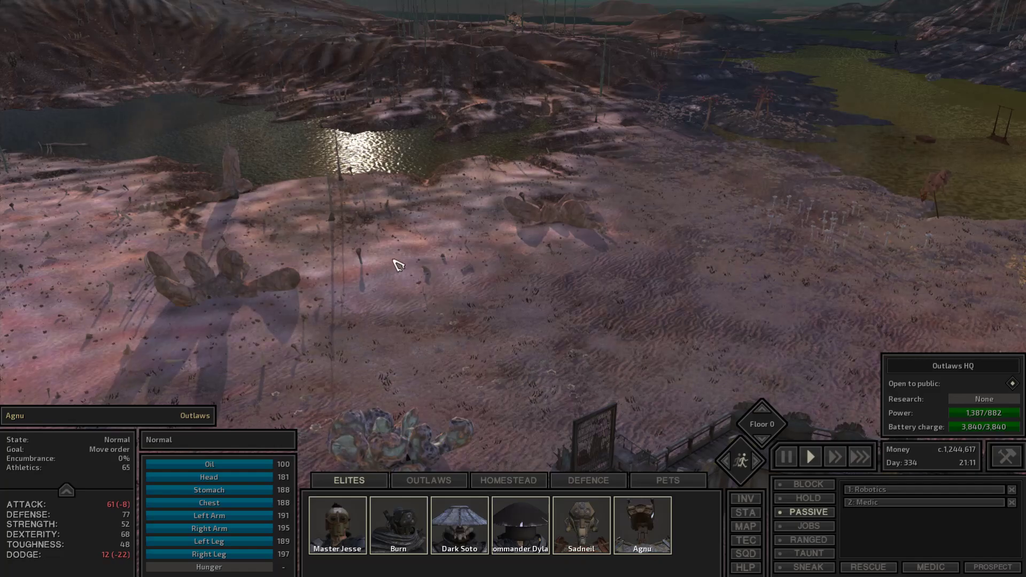
Survey the horizon and jump the view out across the map ahead of the squad's route.
drag(397, 264, 388, 259)
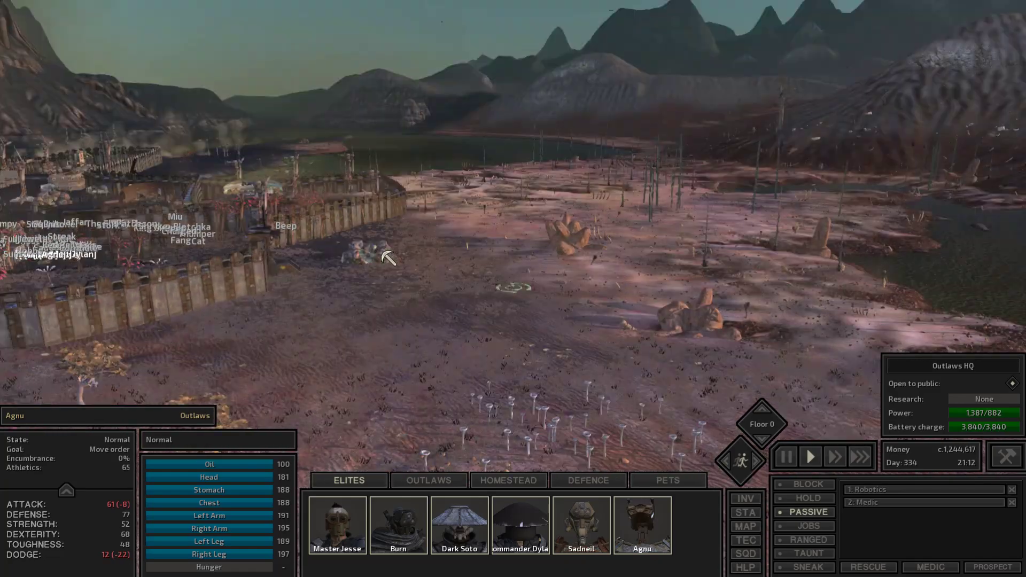
drag(388, 259, 395, 265)
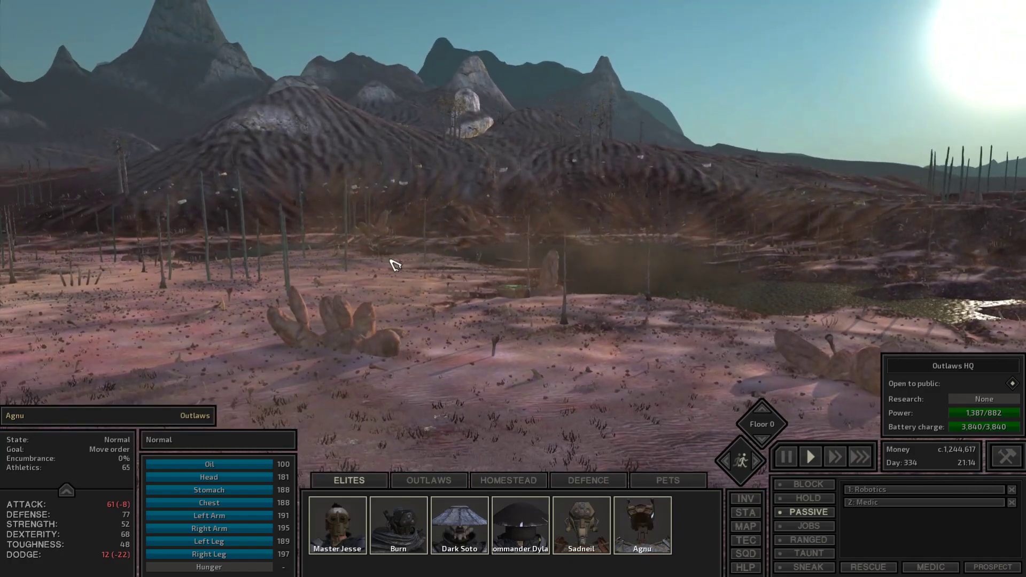
key(m)
double_click(464, 303)
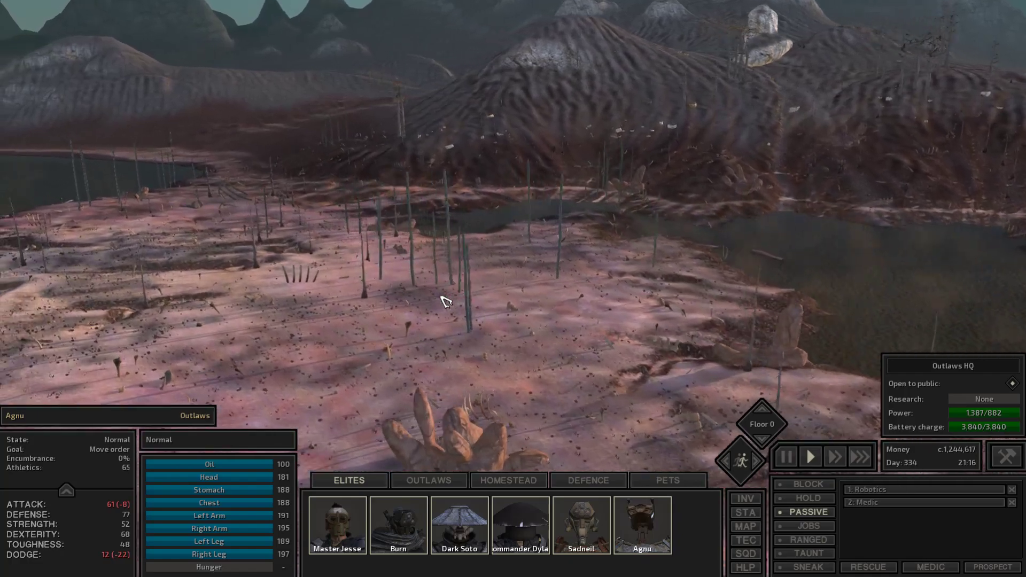
key(m)
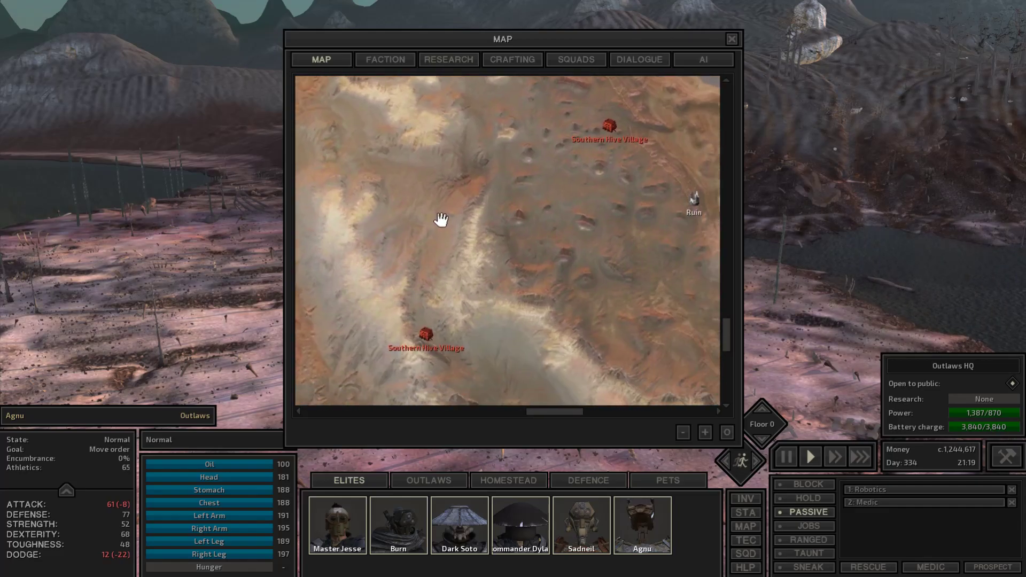
double_click(399, 212)
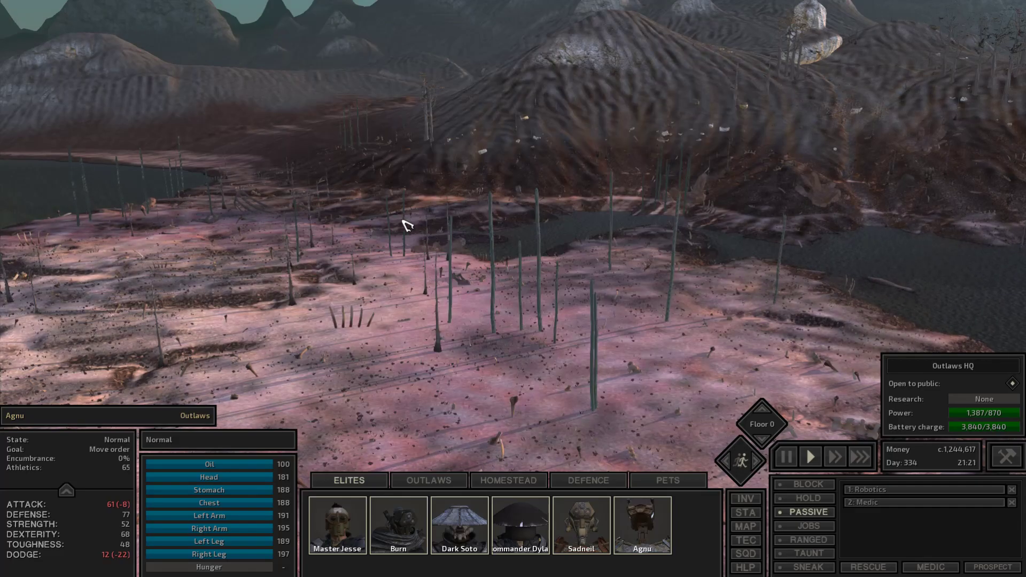
key(Right)
key(Right)
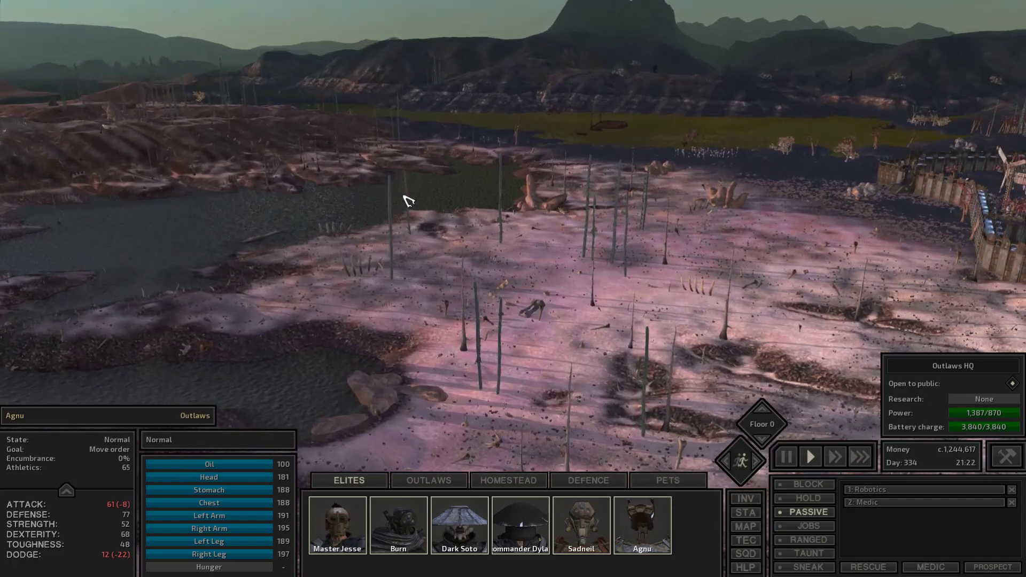
Pan the map toward the Southern Hive Village, jump the view there and recheck the base and Armoury Ruin.
key(m)
drag(531, 309, 434, 160)
scroll(490, 201, down, 3)
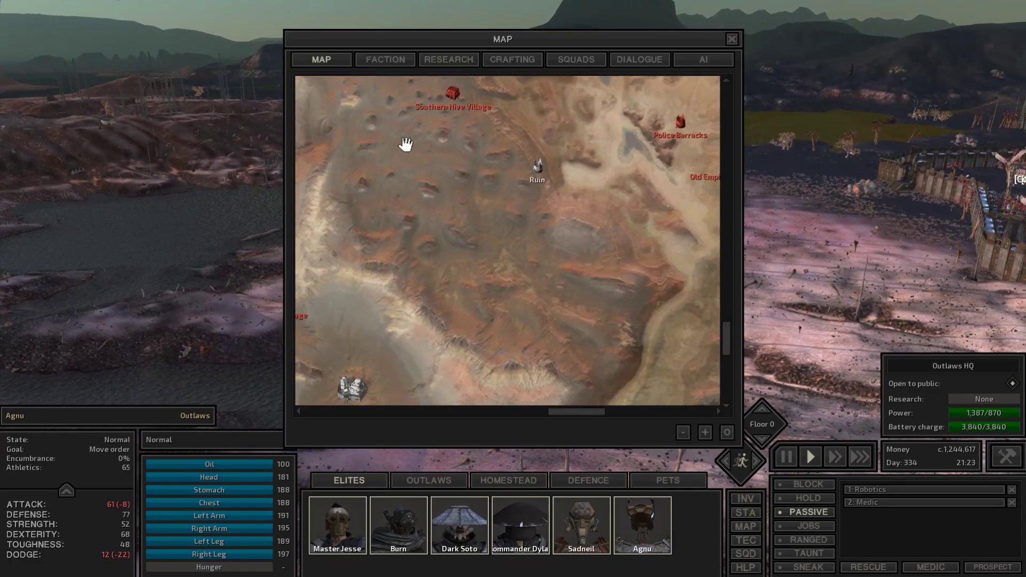
scroll(489, 201, up, 3)
double_click(434, 273)
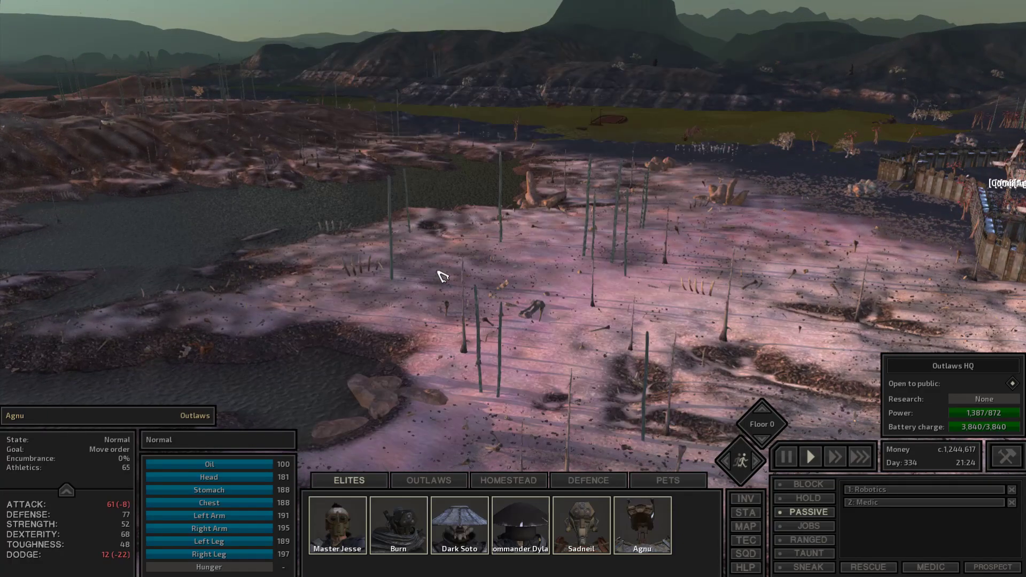
scroll(454, 274, up, 4)
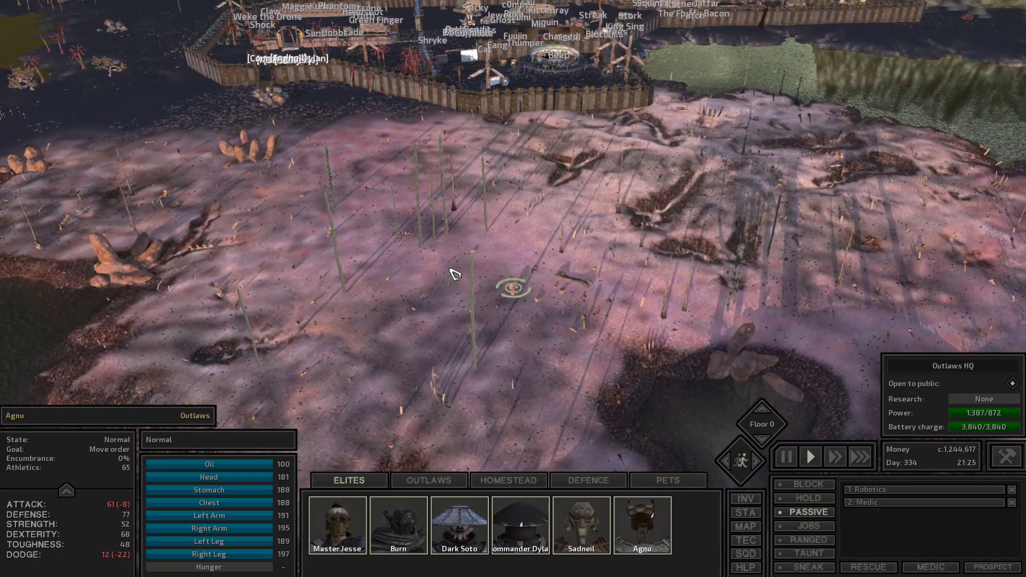
drag(454, 274, 453, 273)
scroll(454, 274, up, 3)
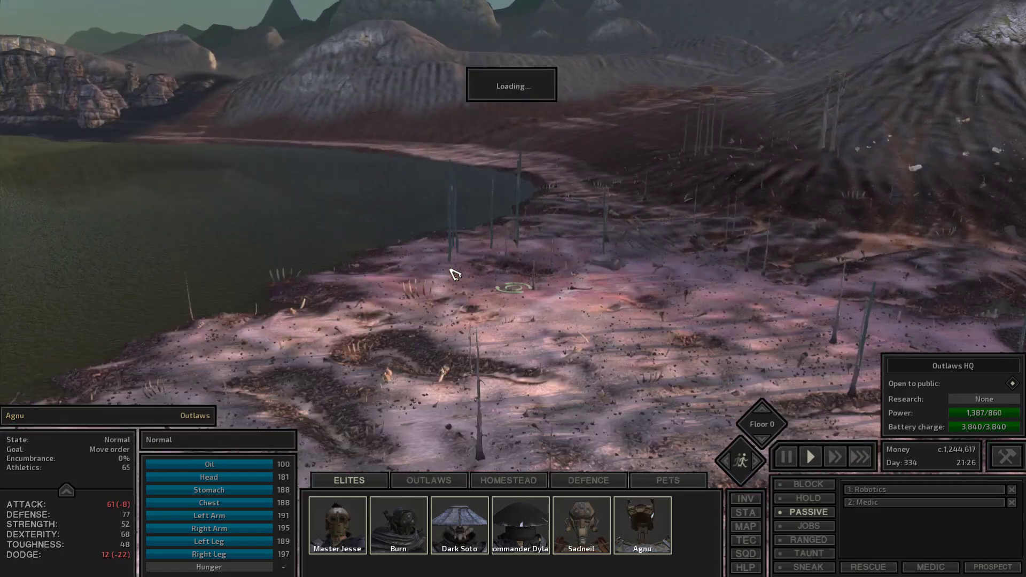
key(m)
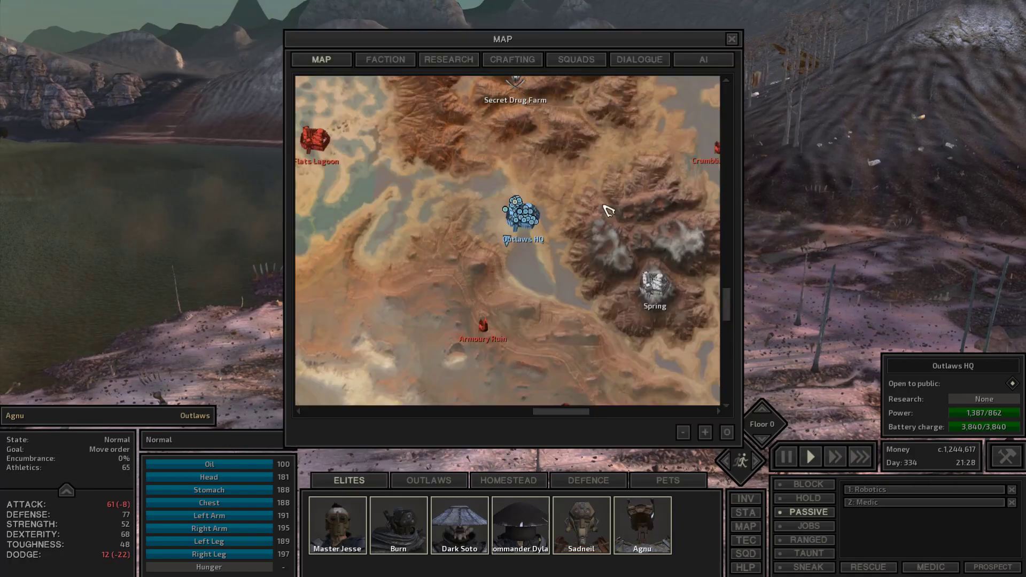
key(m)
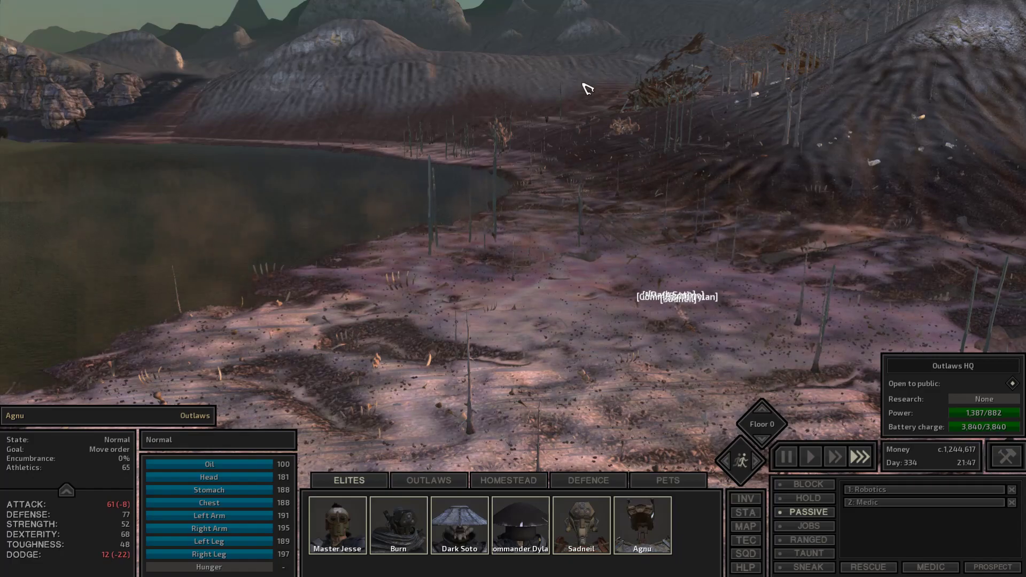
key(m)
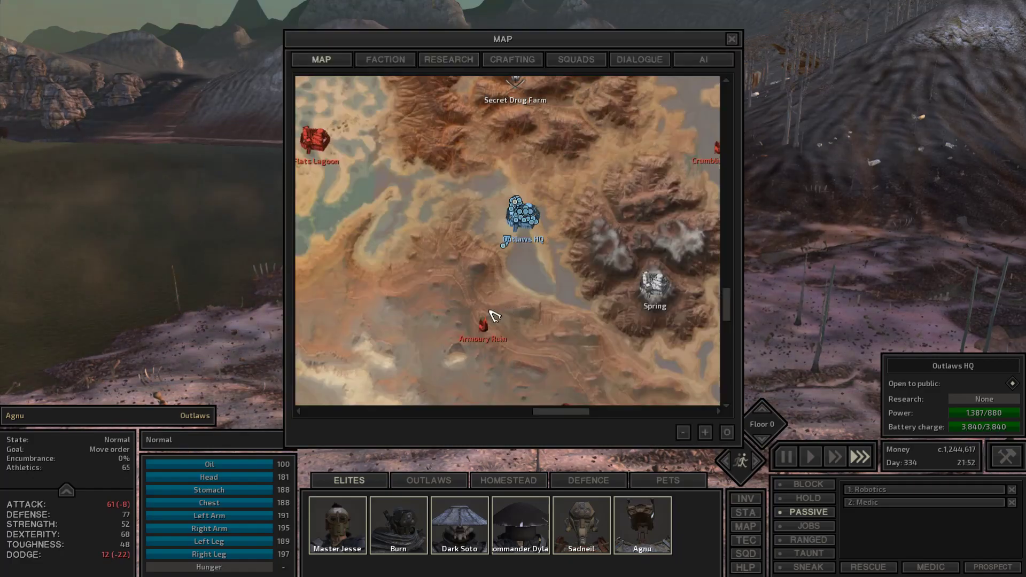
key(m)
scroll(616, 220, up, 5)
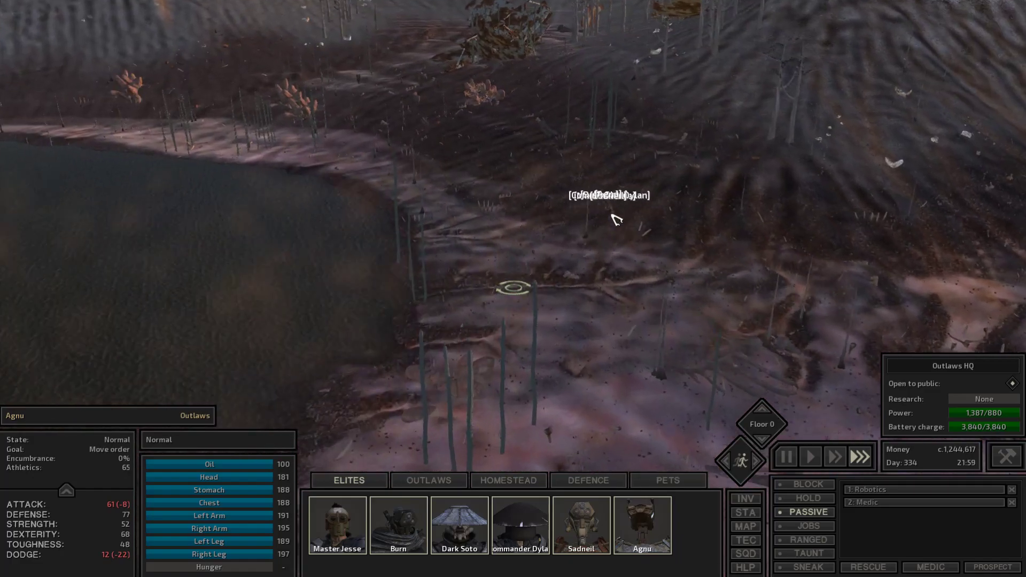
Spot a Black Gorillo on the open ground, inspect it while paused and select Sadneil.
key(w)
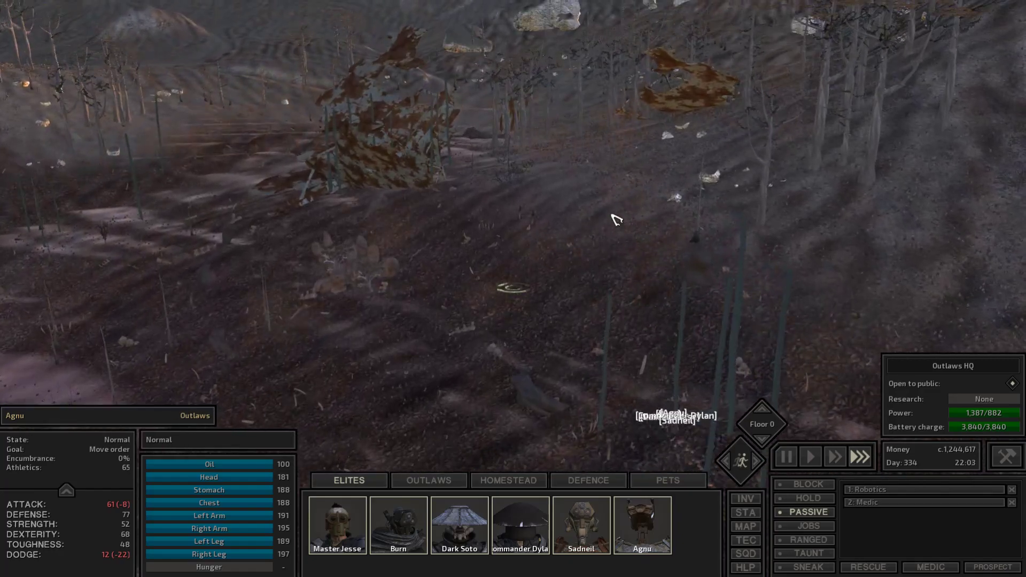
scroll(616, 219, up, 6)
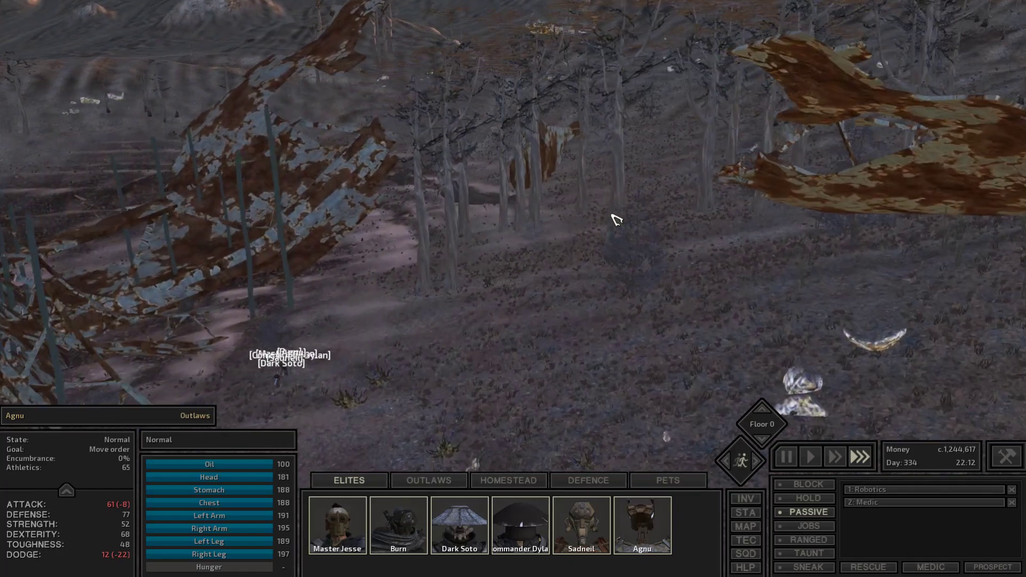
scroll(616, 219, up, 6)
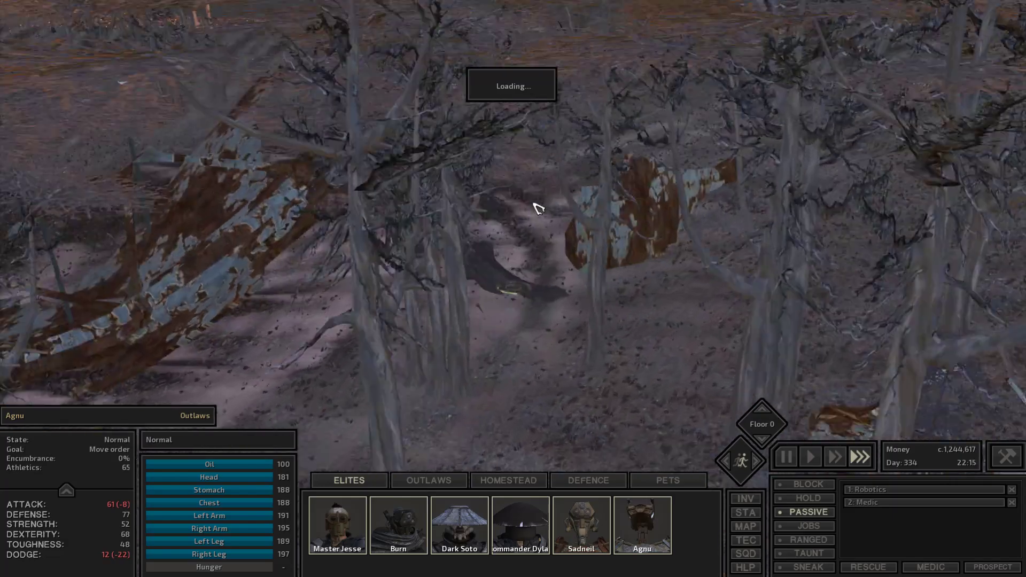
drag(537, 208, 440, 242)
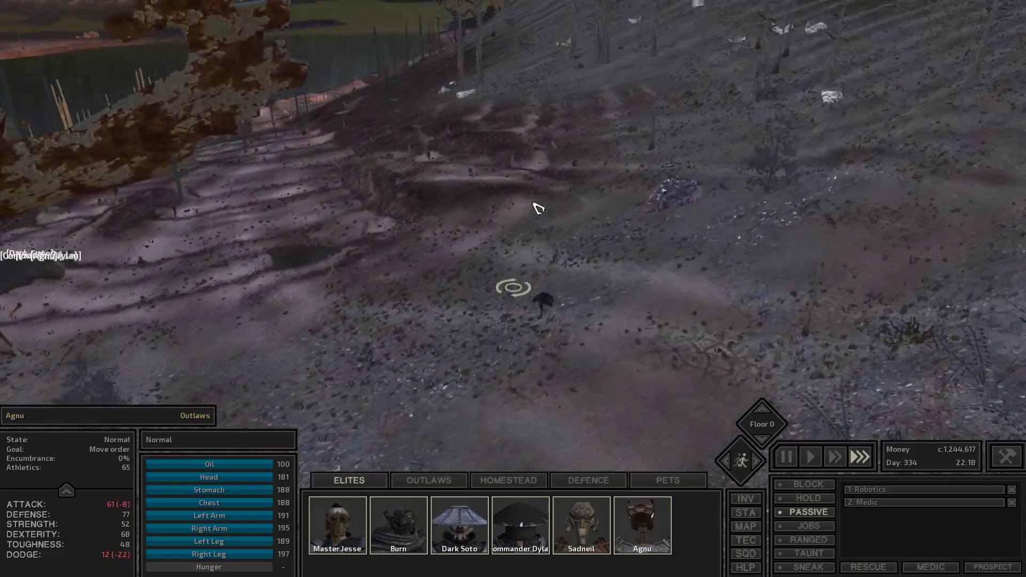
key(space)
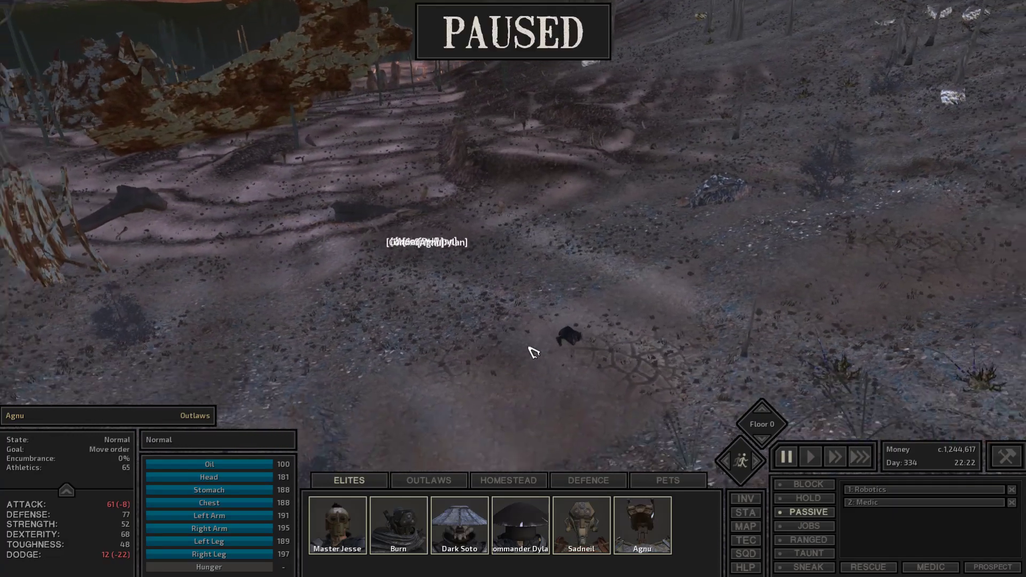
scroll(499, 314, up, 5)
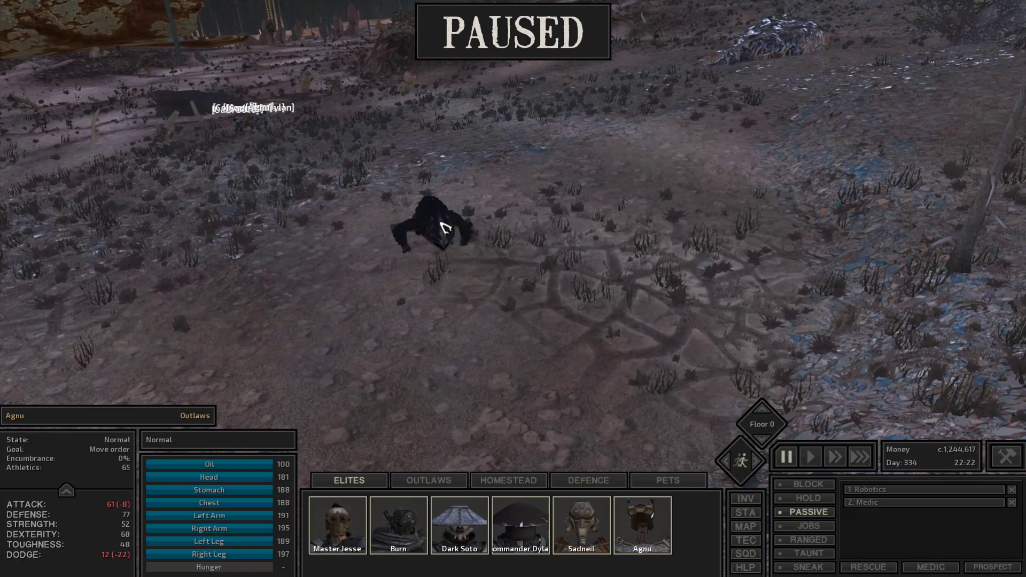
click(445, 228)
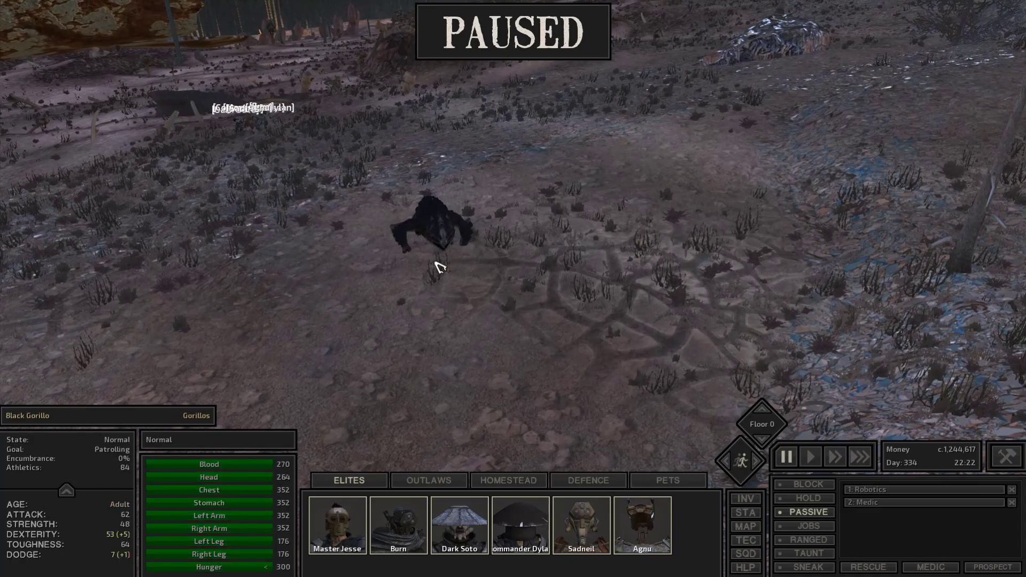
key(space)
click(582, 527)
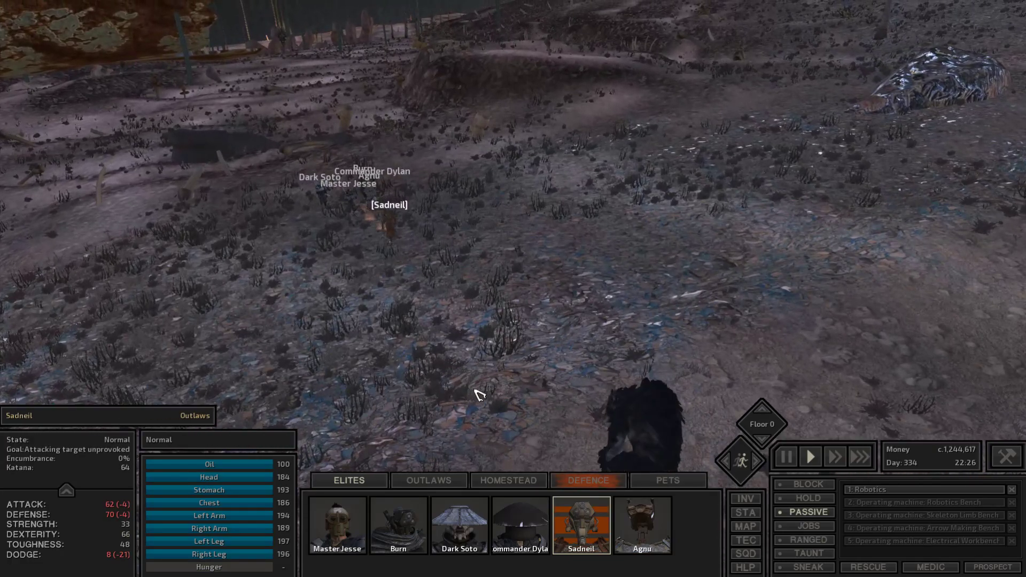
Set Agnu's squad to HOLD position and send Sadneil alone against the gorillo.
click(642, 527)
key(space)
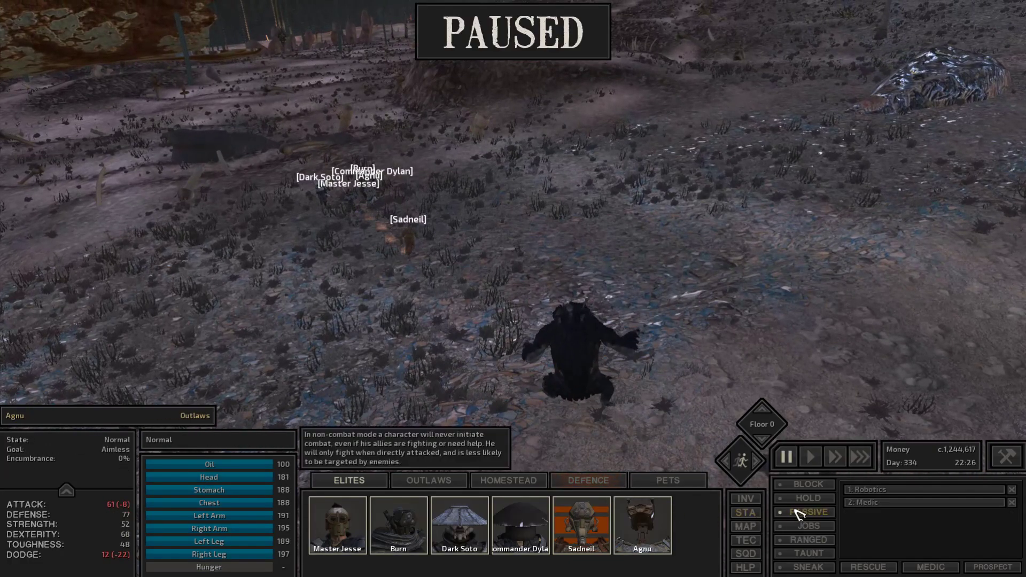
click(808, 499)
key(space)
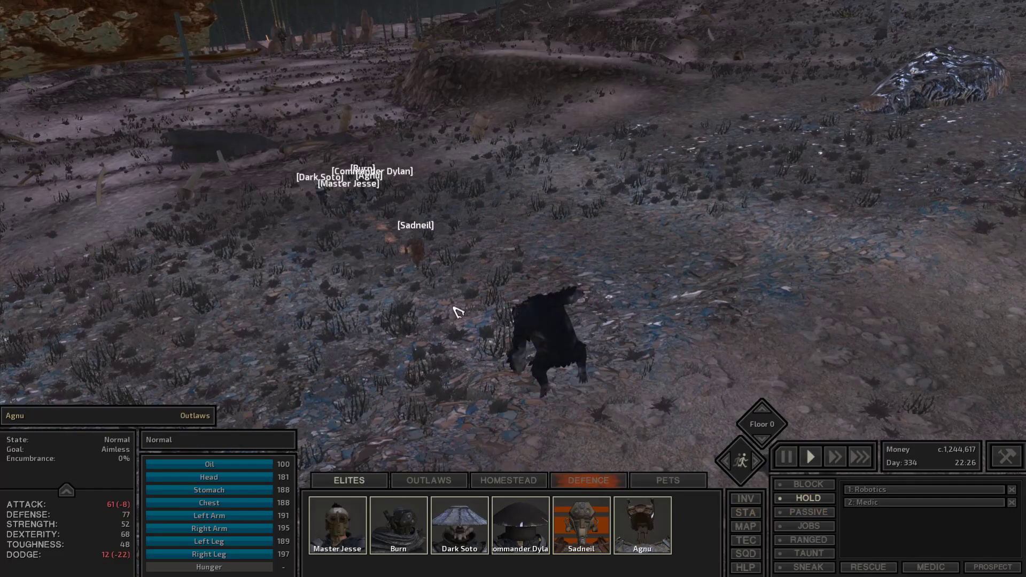
key(space)
drag(538, 374, 537, 375)
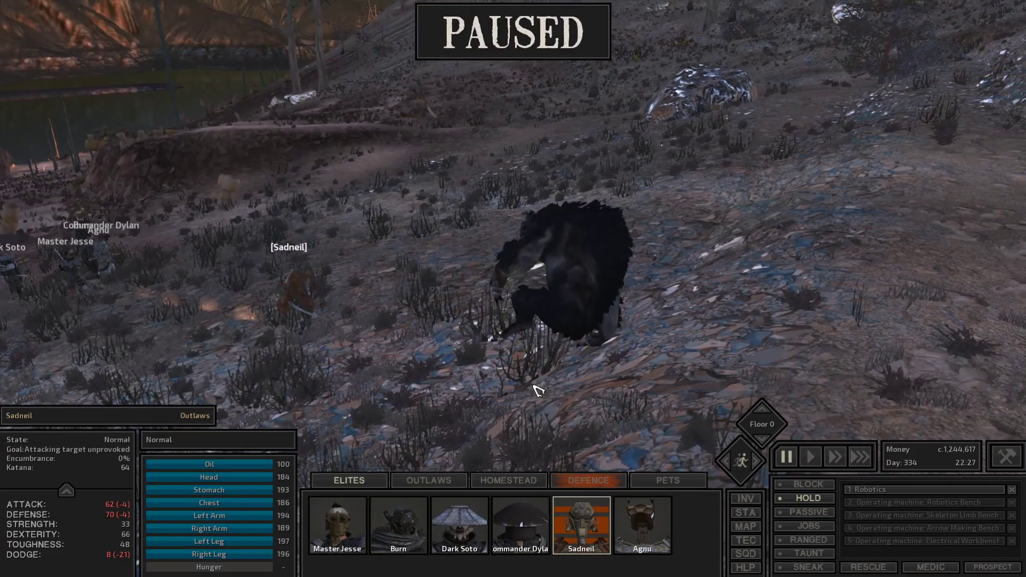
key(space)
scroll(521, 335, up, 4)
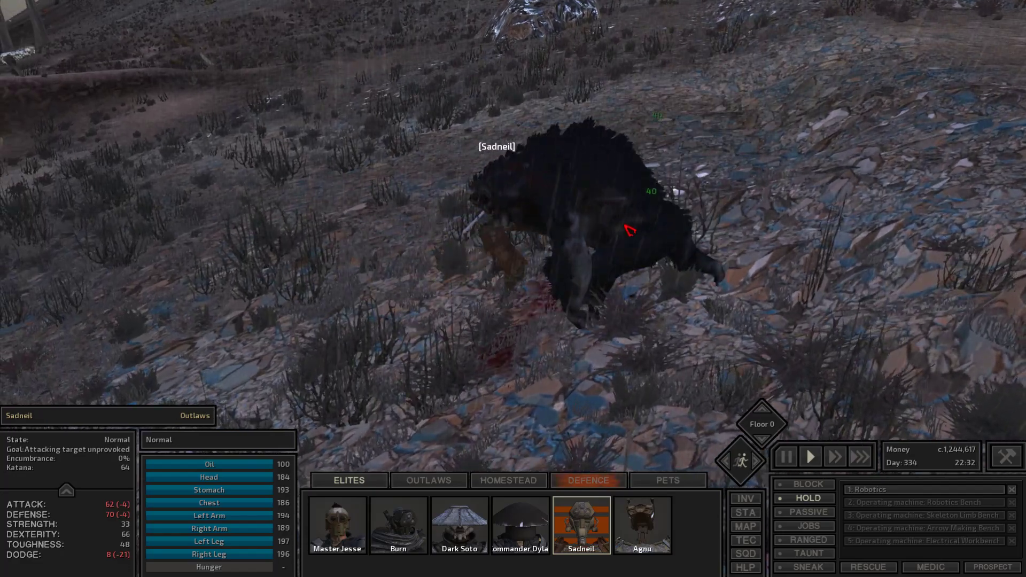
Watch Sadneil's fight, comparing his health with the Black Gorillo's until it drops unconscious.
click(629, 231)
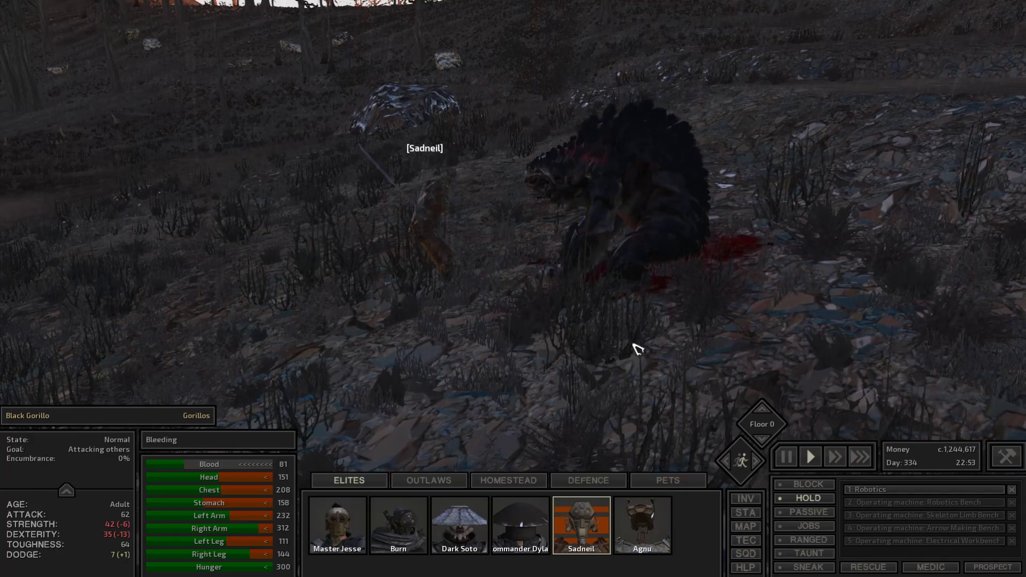
click(586, 517)
click(567, 189)
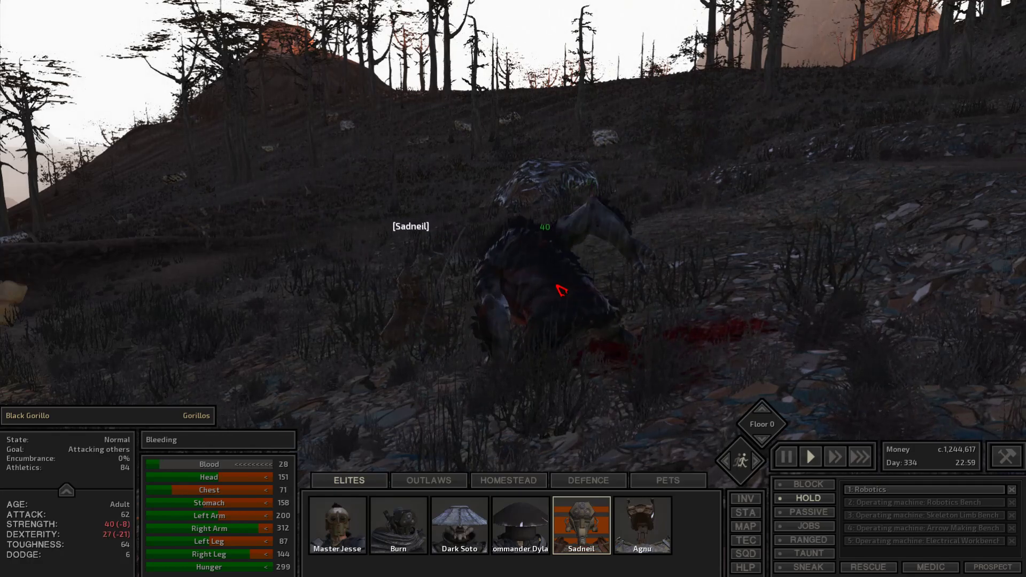
drag(562, 290, 569, 287)
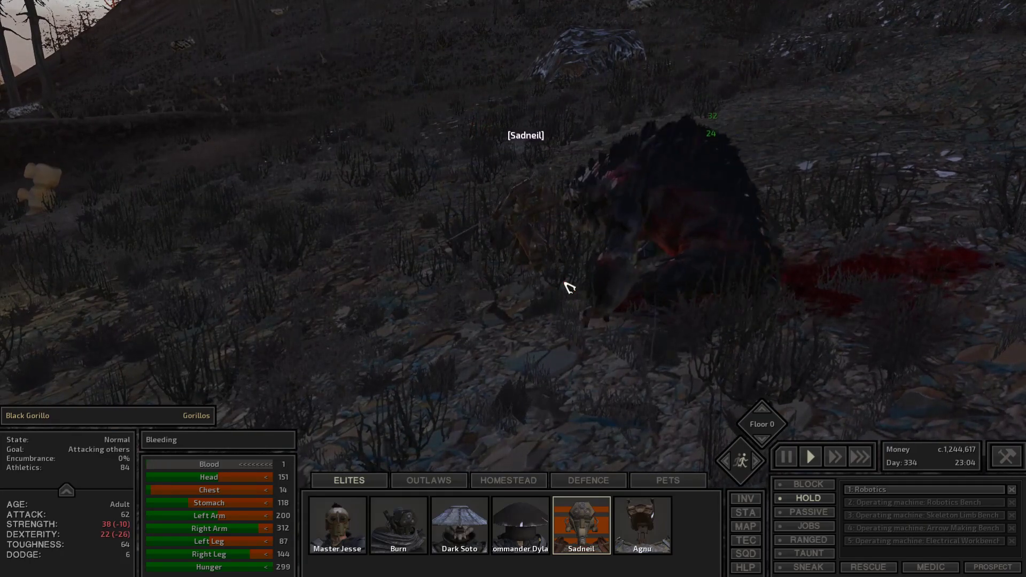
Loot the unconscious Black Gorillo's Animal Skin and reopen Sadneil's inventory.
click(591, 225)
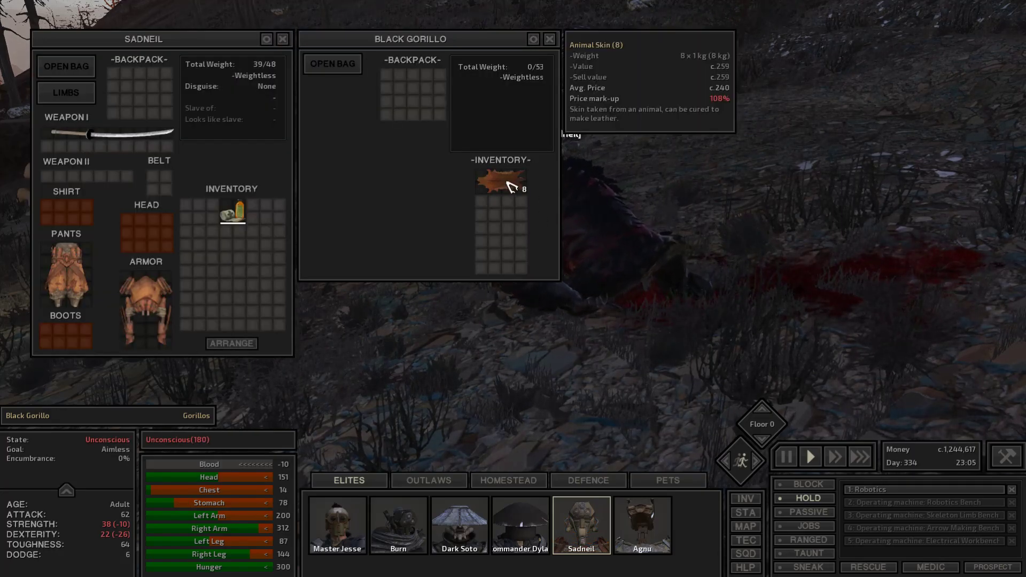
key(i)
scroll(694, 280, down, 3)
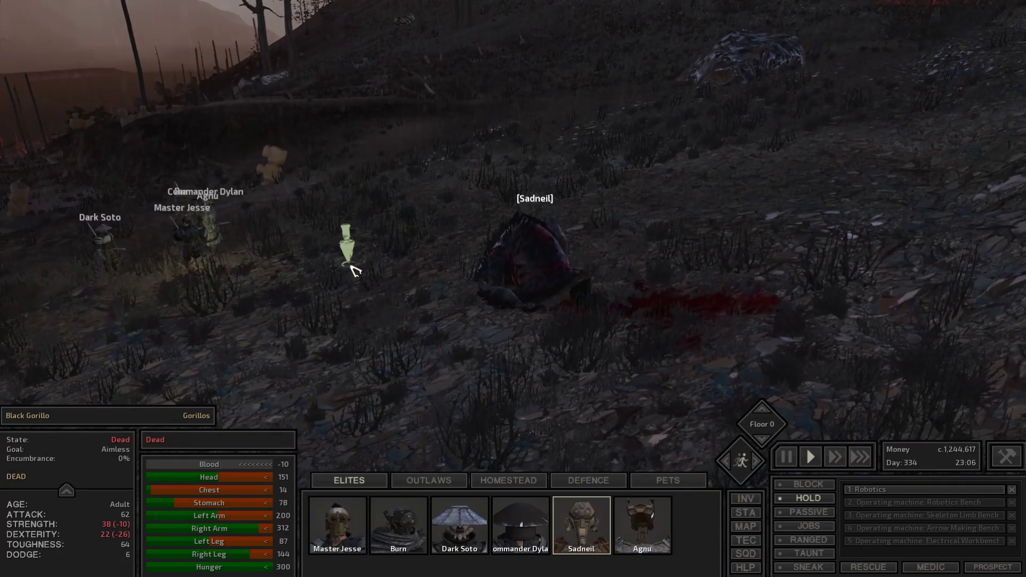
click(346, 245)
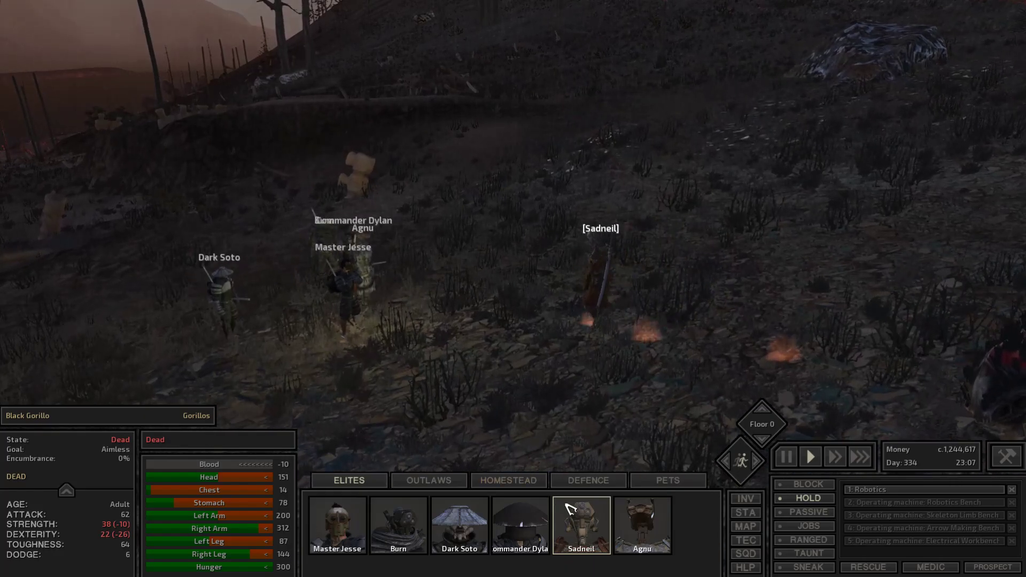
key(i)
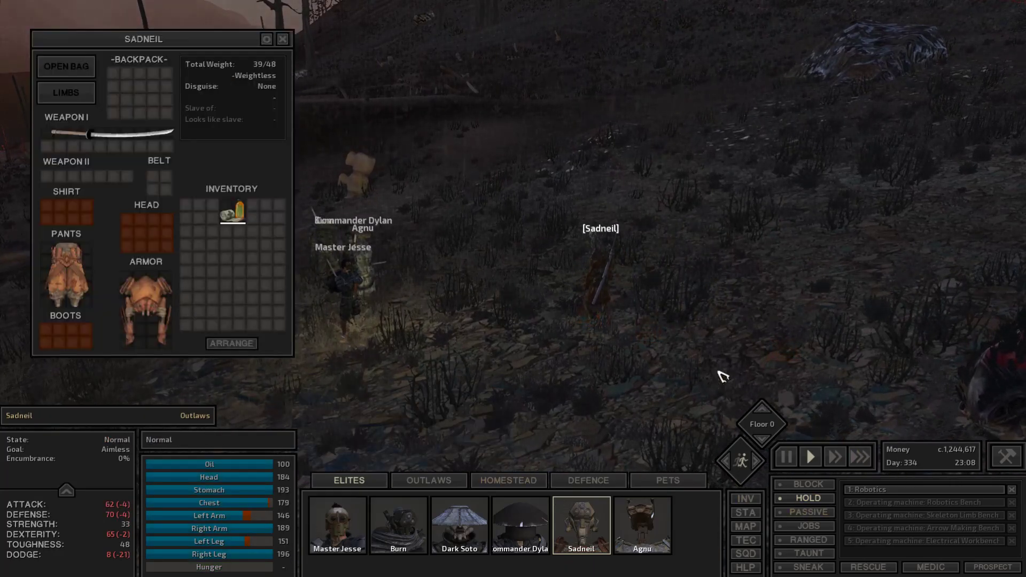
Move the Skeleton Repair Kit from Burn's Thieves Backpack into Sadneil's inventory.
click(371, 274)
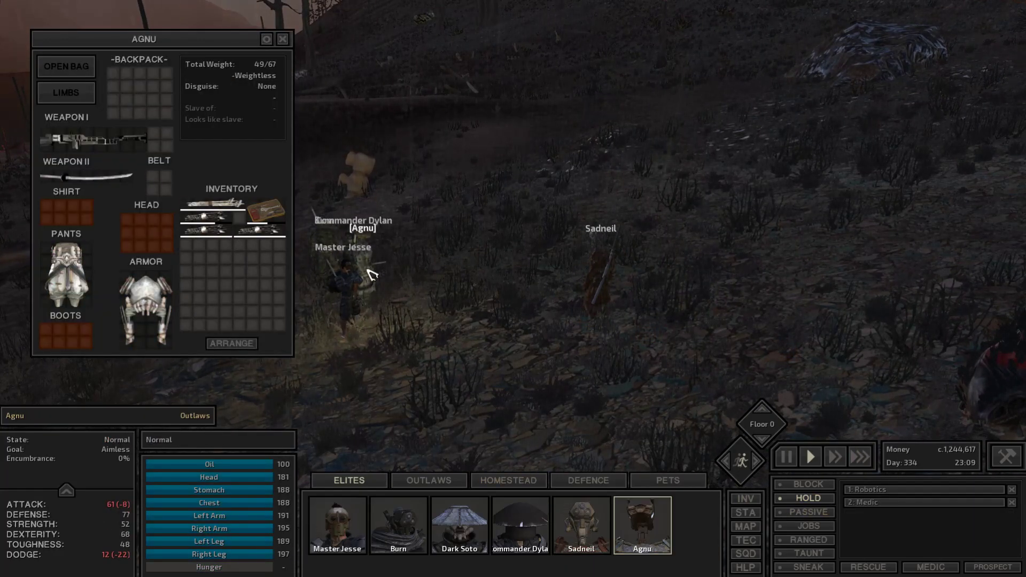
scroll(315, 247, up, 3)
click(385, 274)
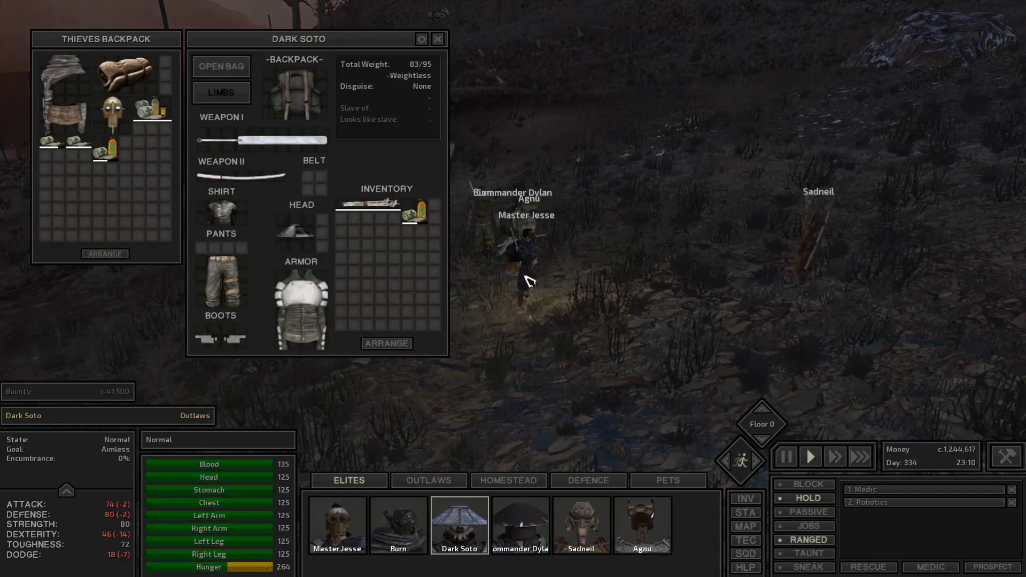
click(398, 527)
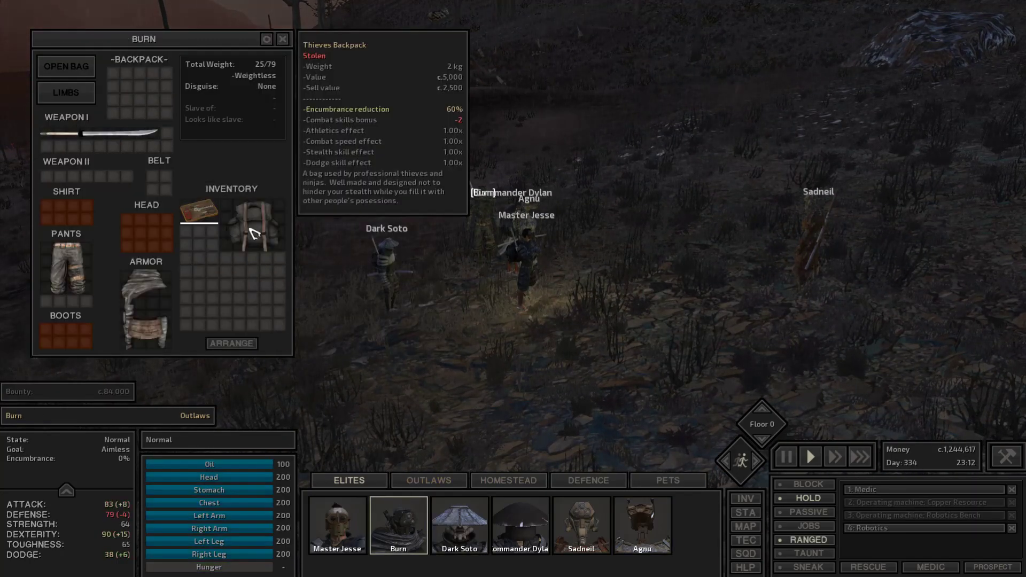
click(353, 211)
drag(71, 71, 549, 416)
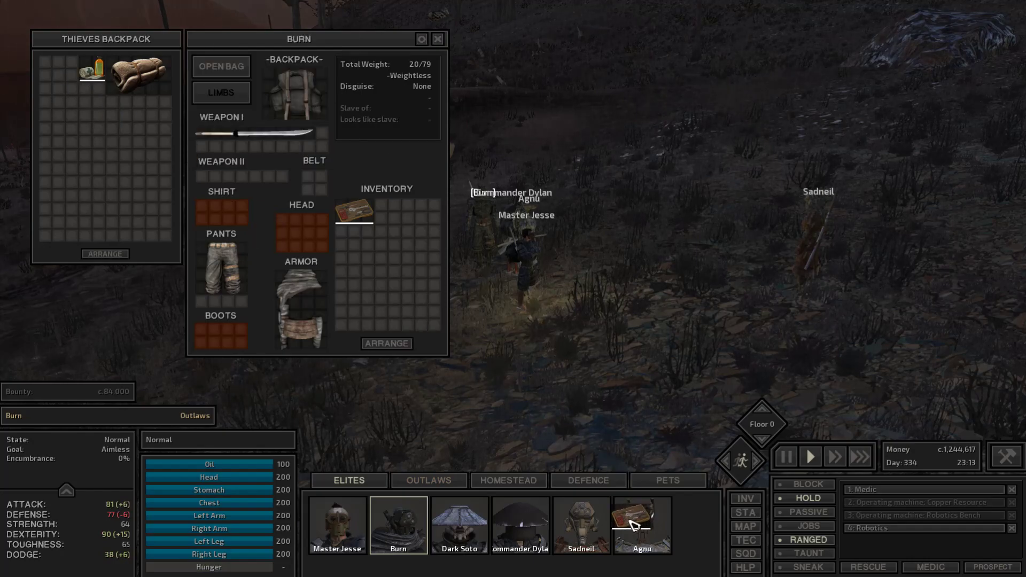
click(588, 535)
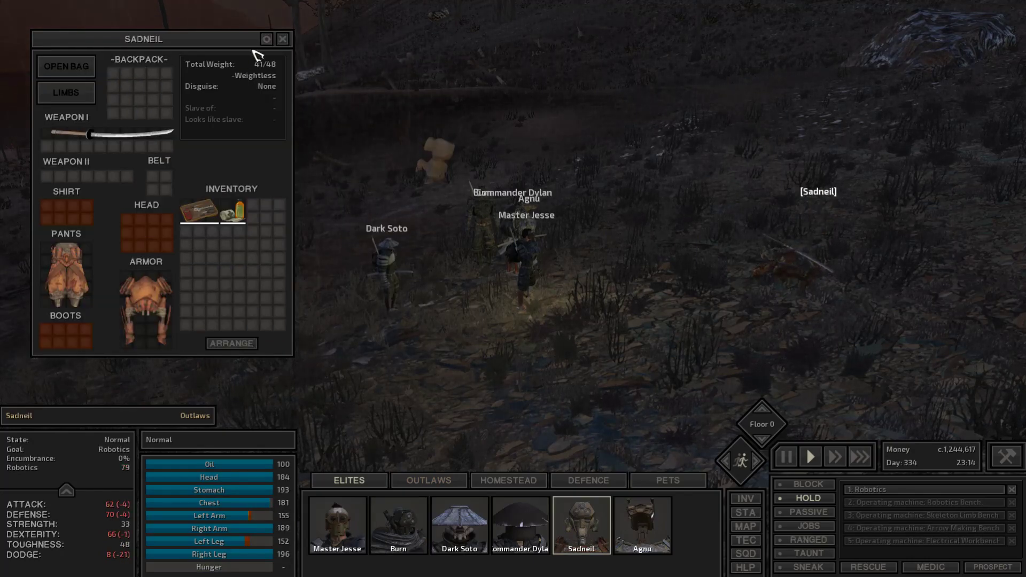
click(282, 39)
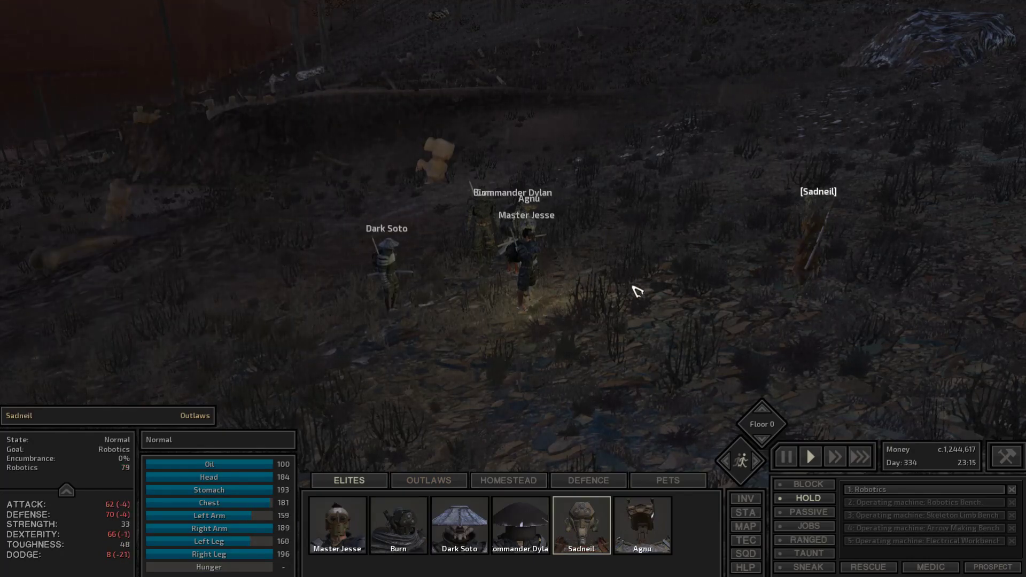
Order the whole squad south via the world map toward the Southern Hive Village.
drag(214, 159, 834, 446)
key(m)
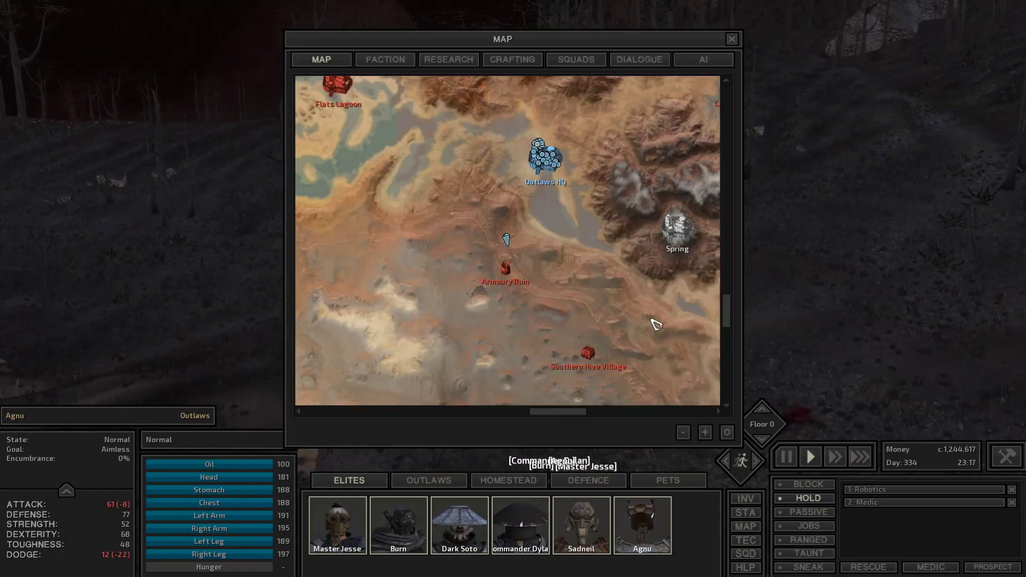
double_click(577, 300)
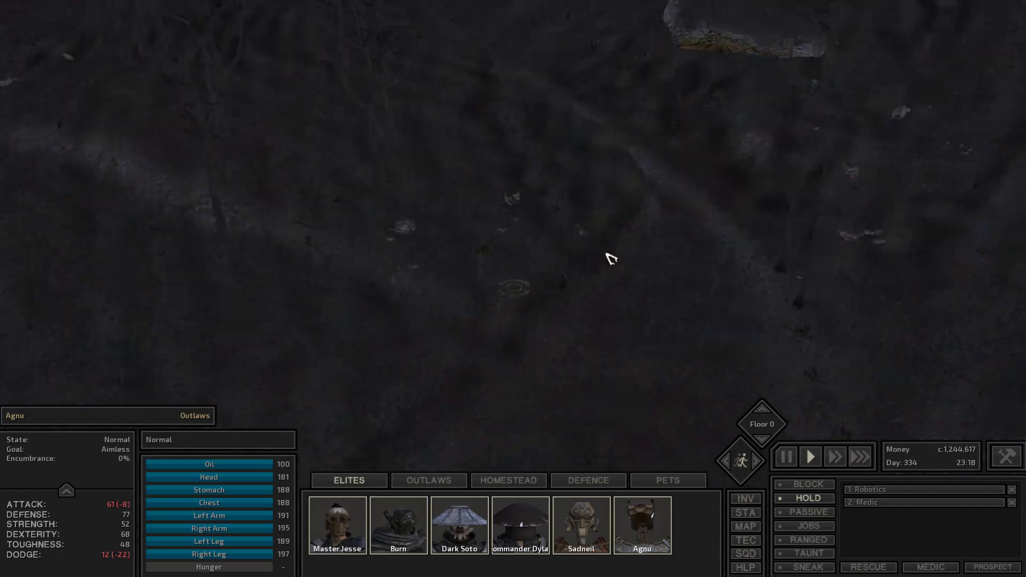
right_click(606, 193)
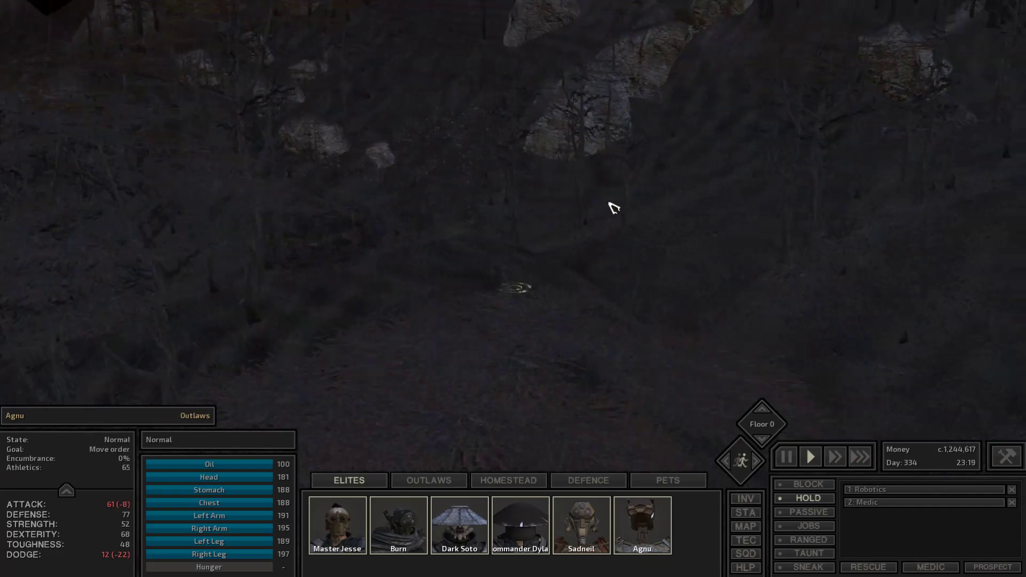
drag(613, 208, 603, 204)
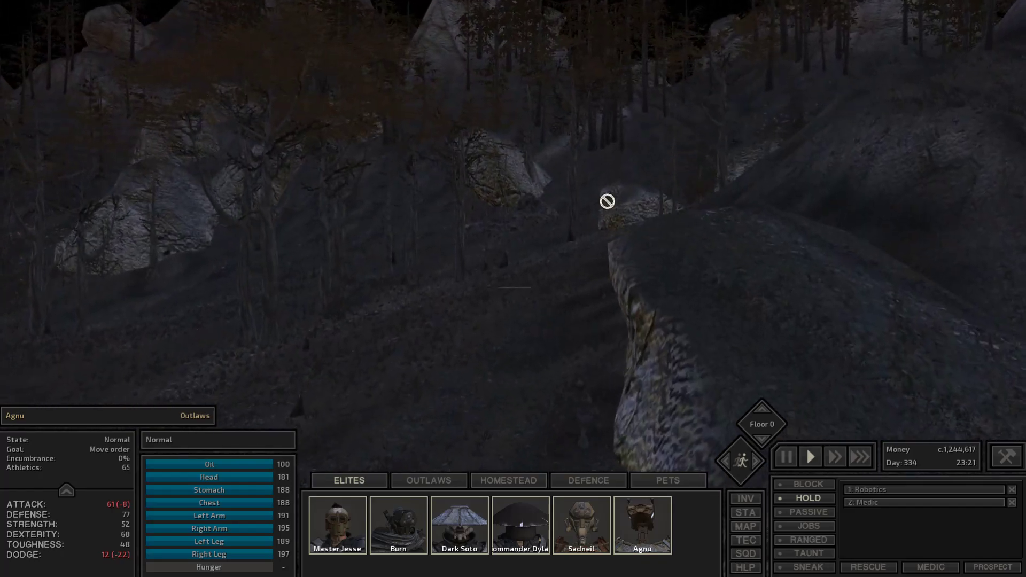
Track the squad's progress on the map and jump the view near the Armoury Ruin.
key(m)
key(m)
drag(505, 161, 503, 174)
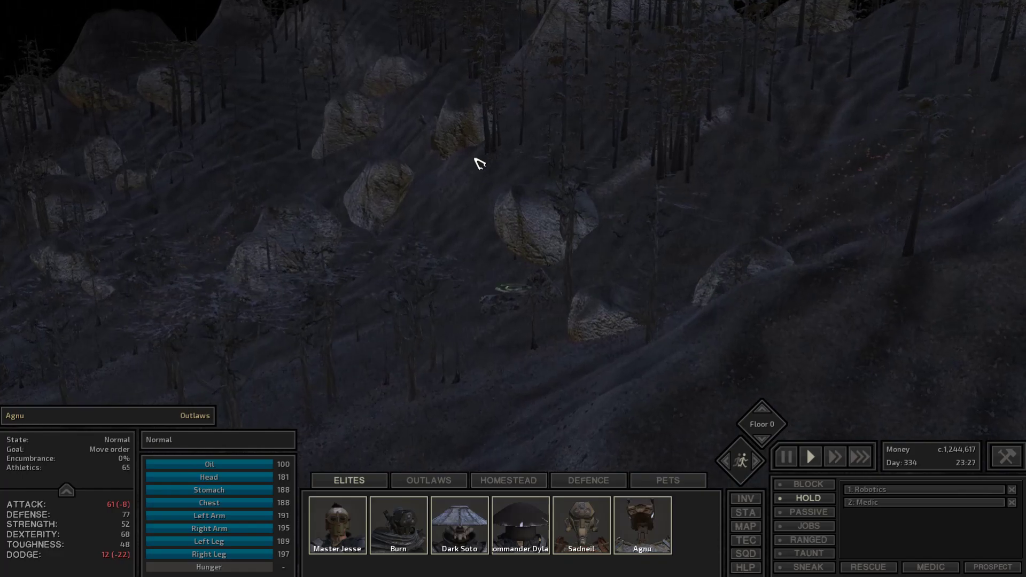
drag(479, 164, 479, 163)
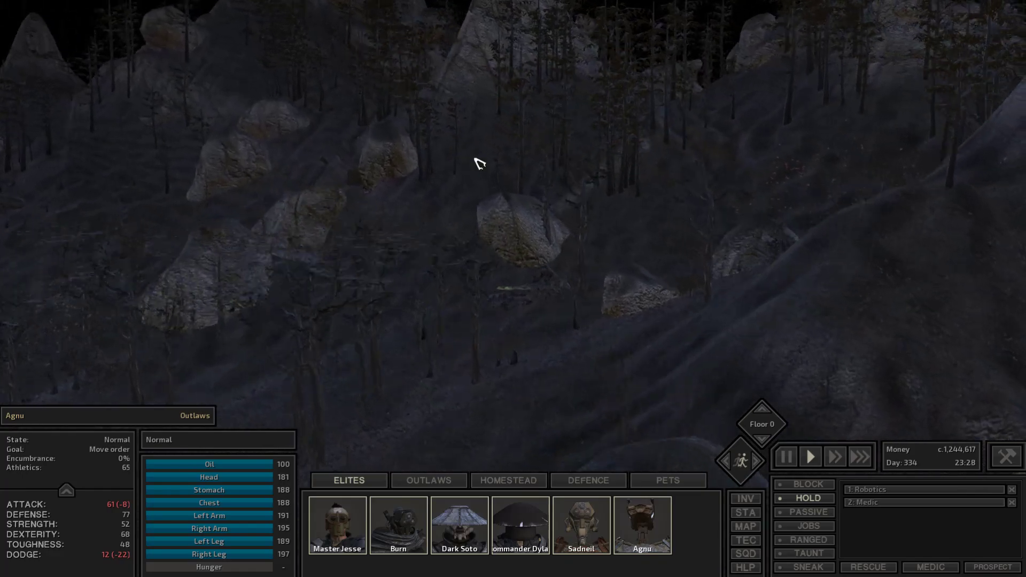
key(m)
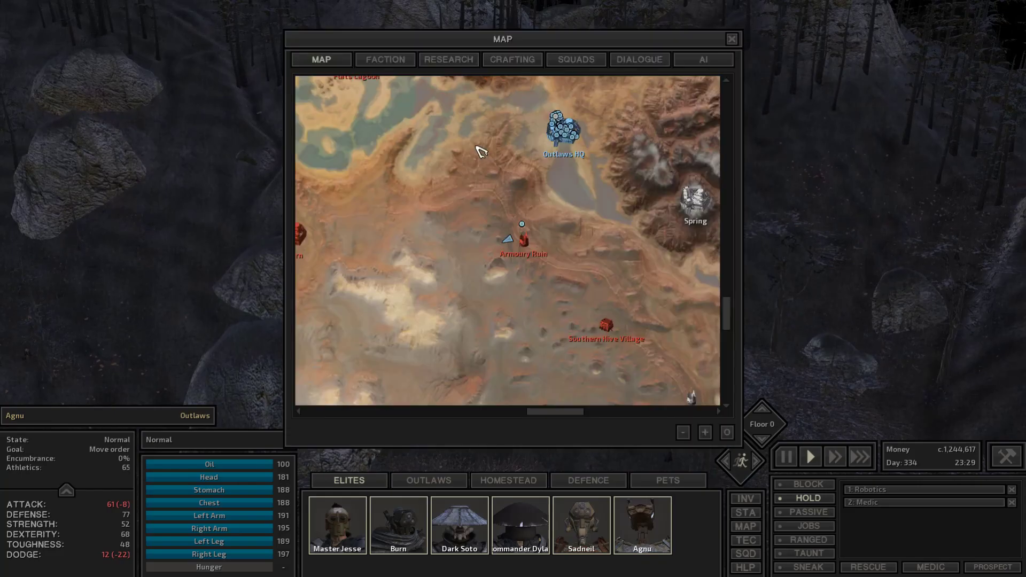
double_click(501, 240)
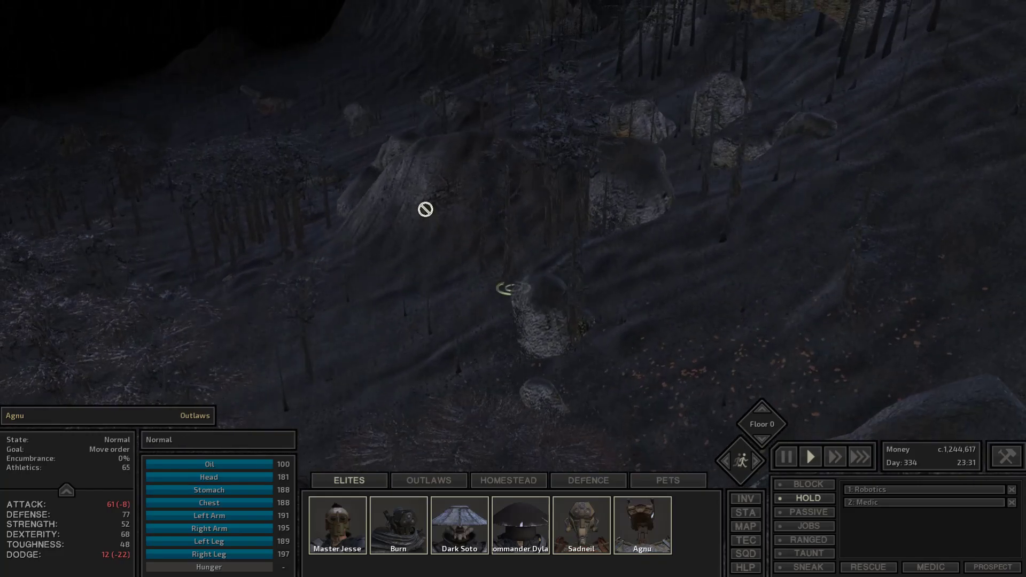
key(m)
key(m)
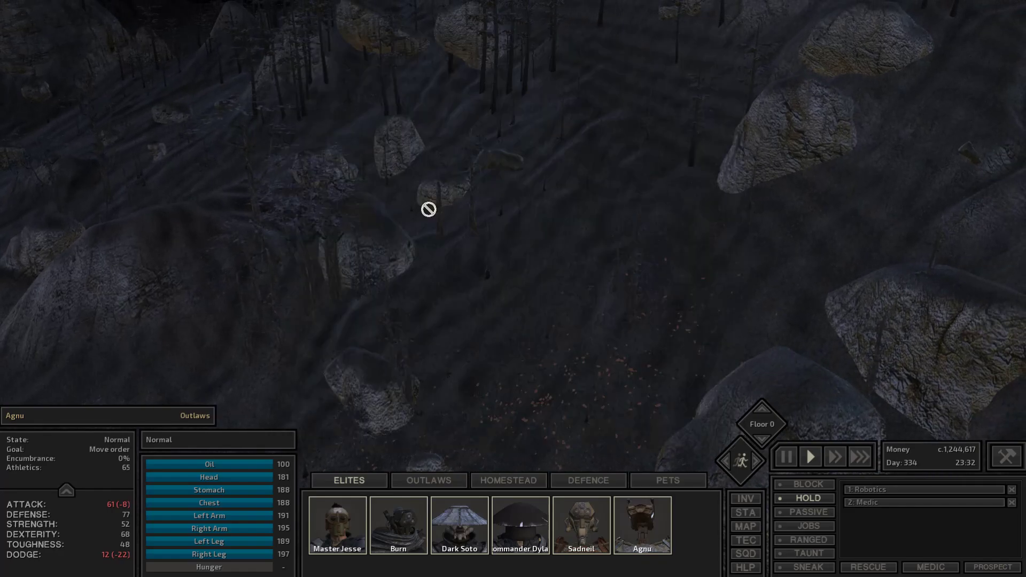
scroll(482, 225, up, 5)
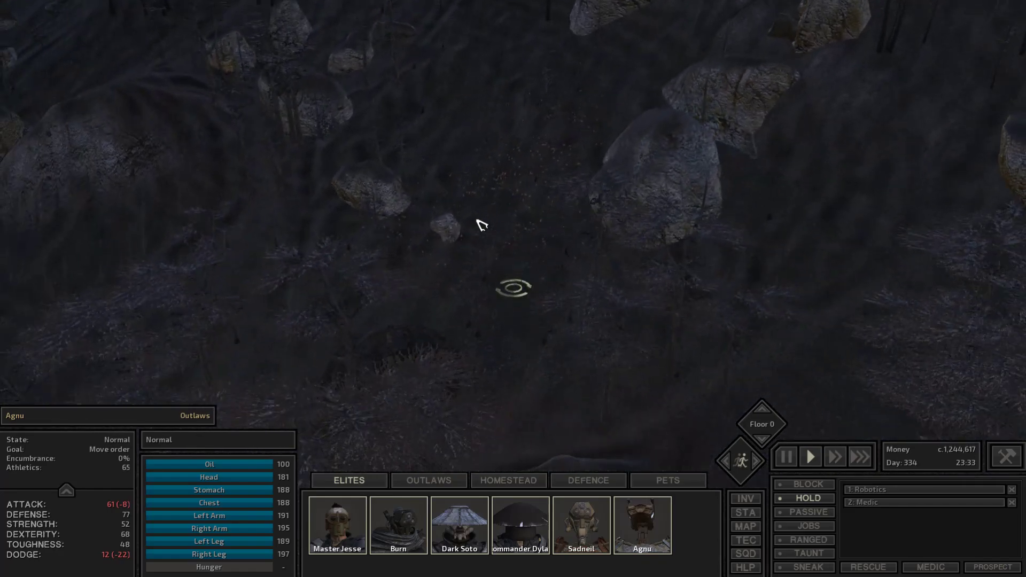
Show ground item names in the loot clearing, check the map and follow the marching squad.
key(alt)
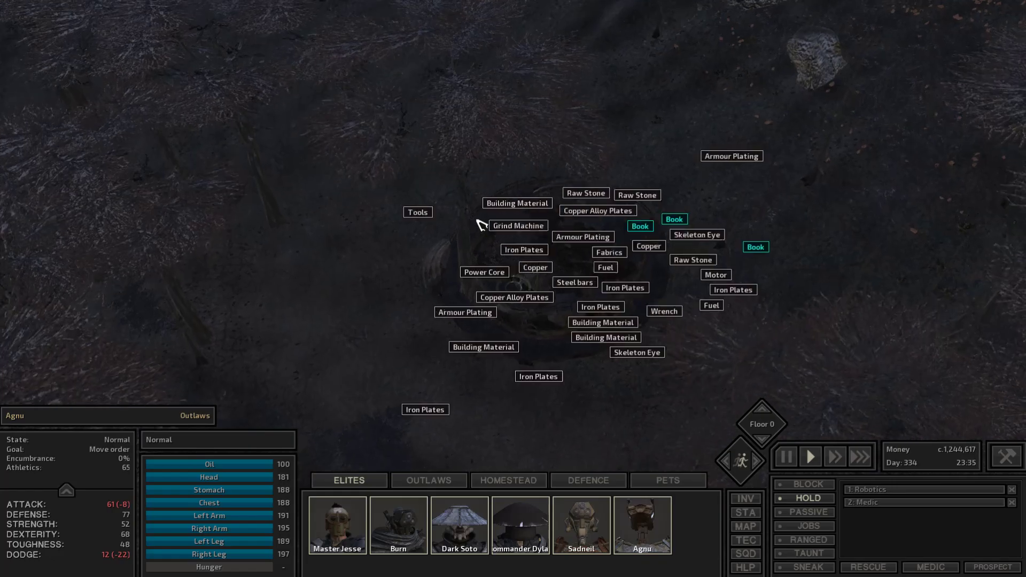
scroll(481, 223, up, 5)
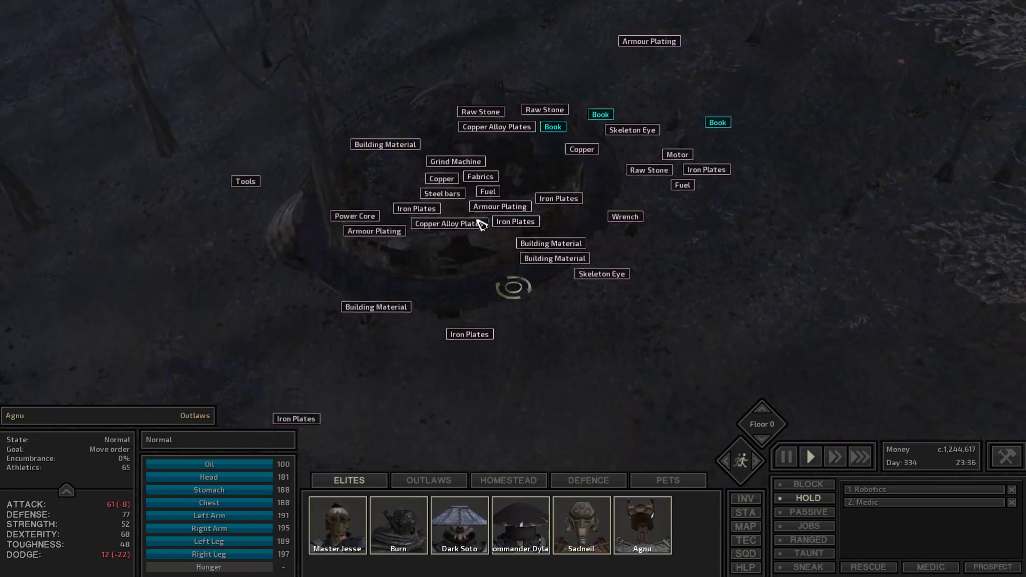
scroll(482, 224, down, 5)
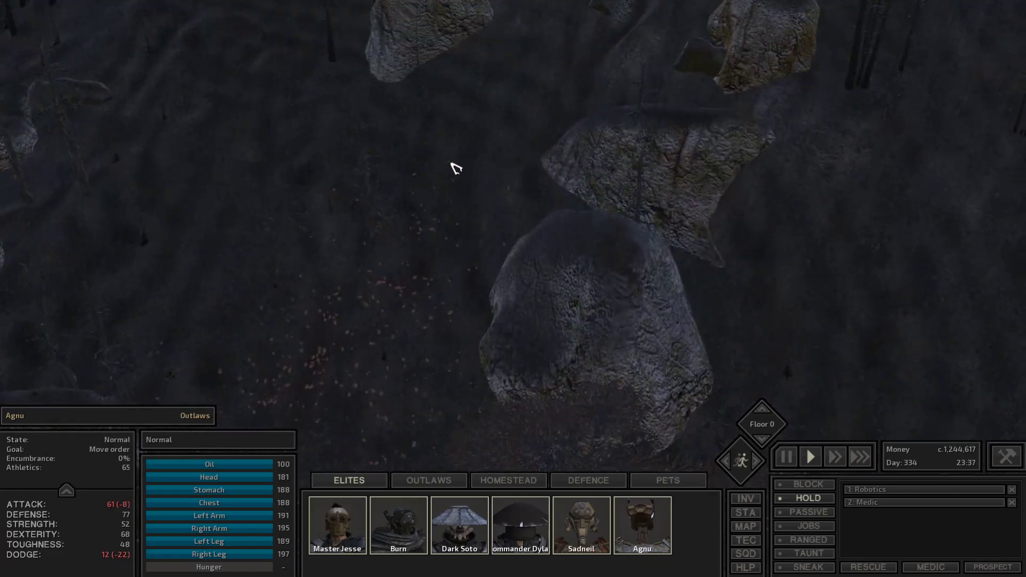
key(m)
key(m)
scroll(444, 172, down, 5)
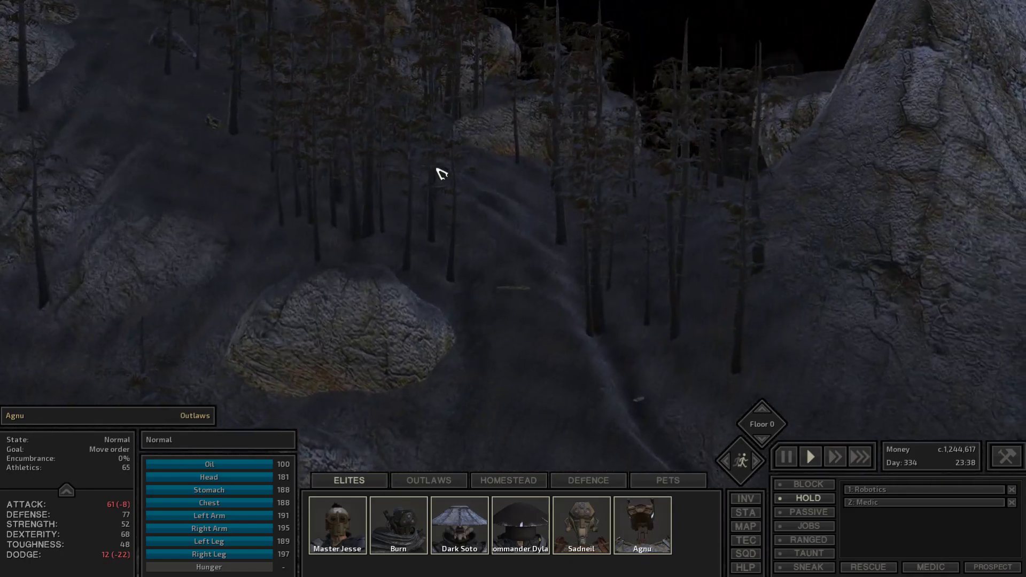
scroll(441, 173, down, 3)
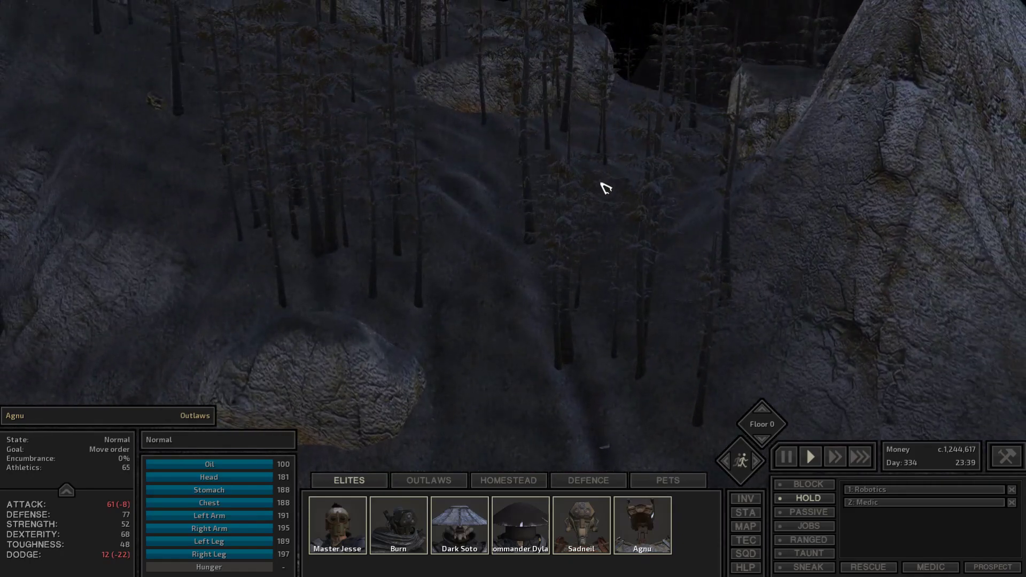
scroll(657, 200, up, 8)
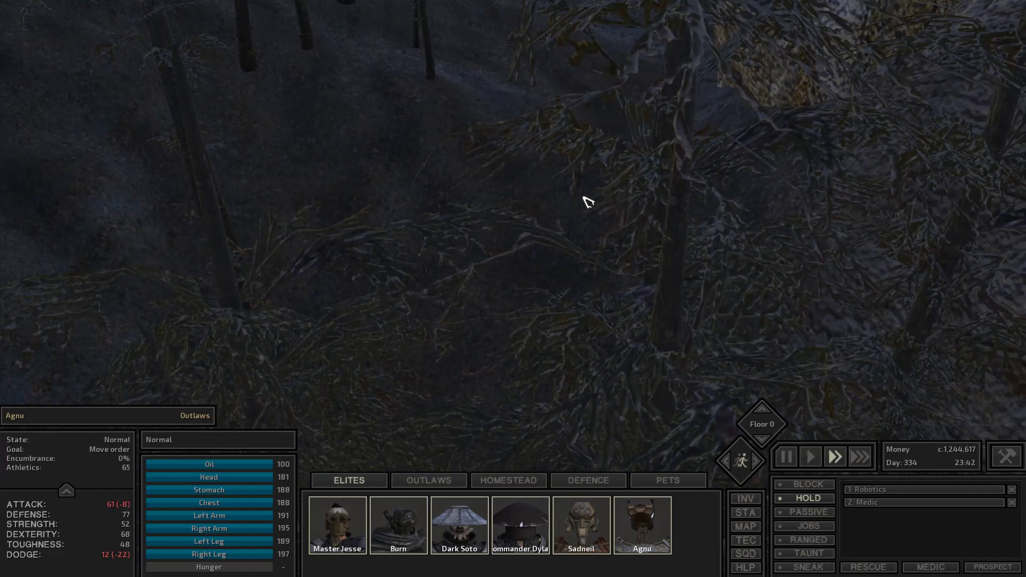
scroll(595, 199, down, 3)
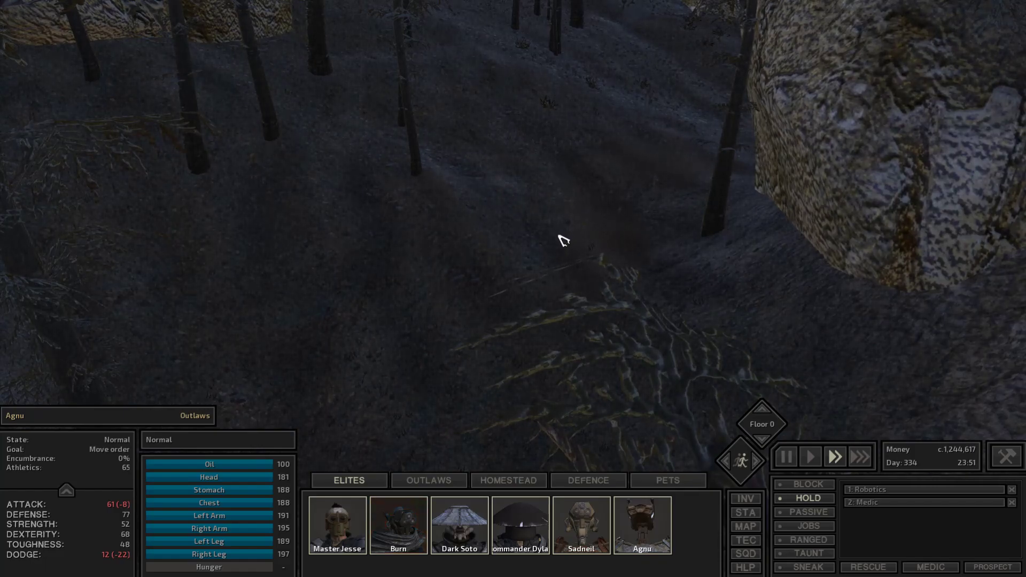
key(w)
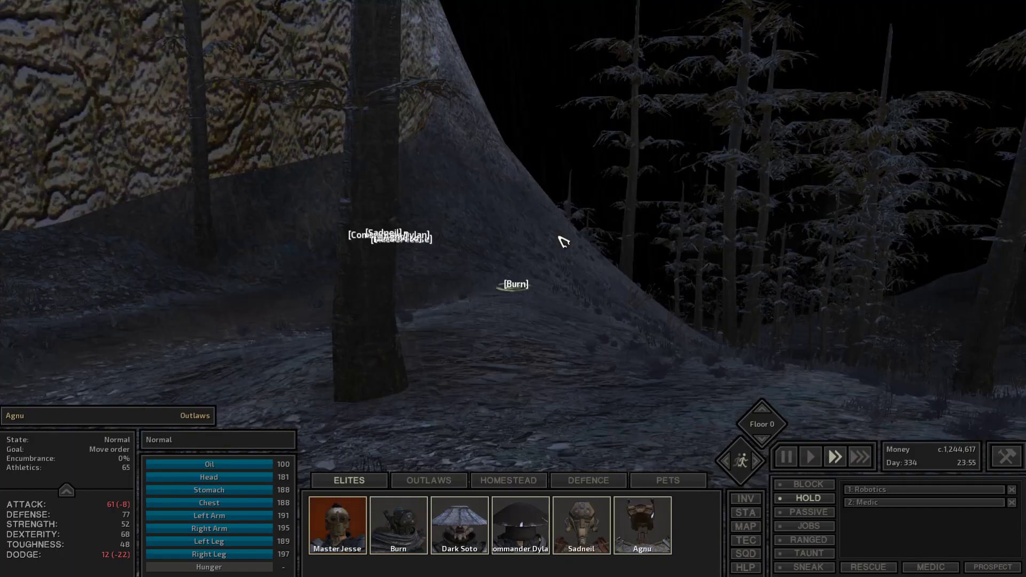
Pause on Master Jesse, box-select all six members and resume so they cut down the hillside attacker.
key(space)
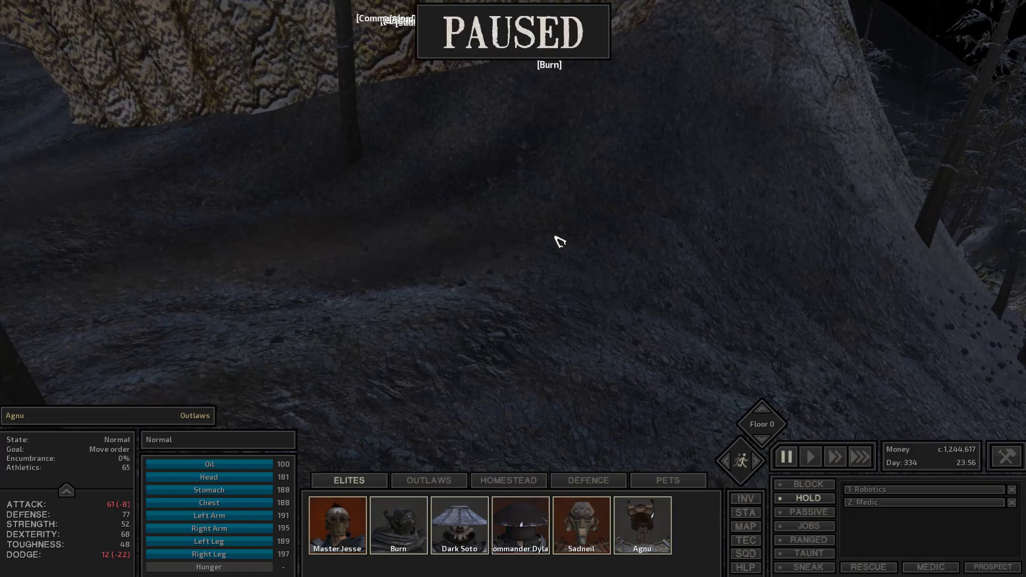
double_click(338, 524)
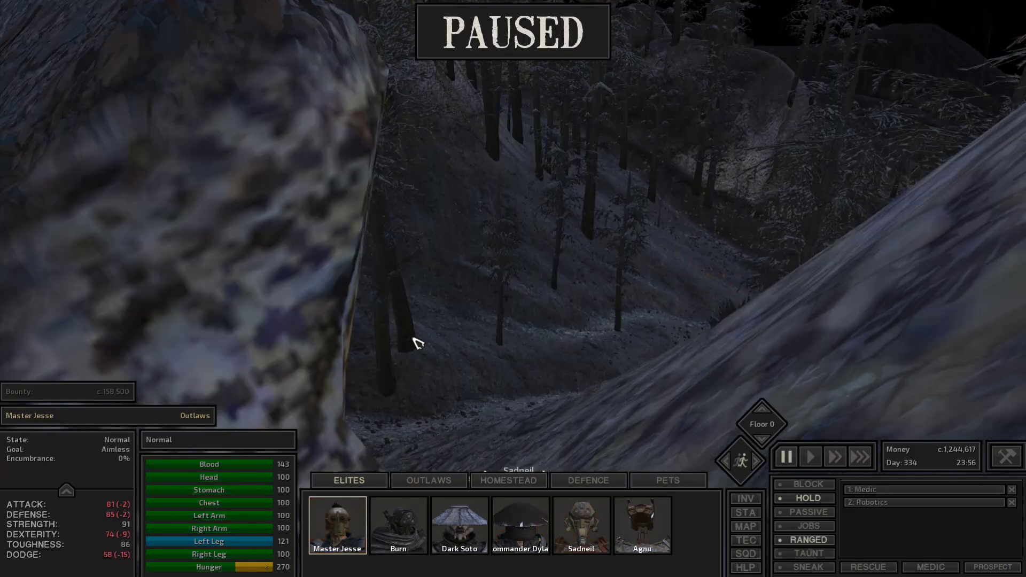
scroll(417, 344, up, 5)
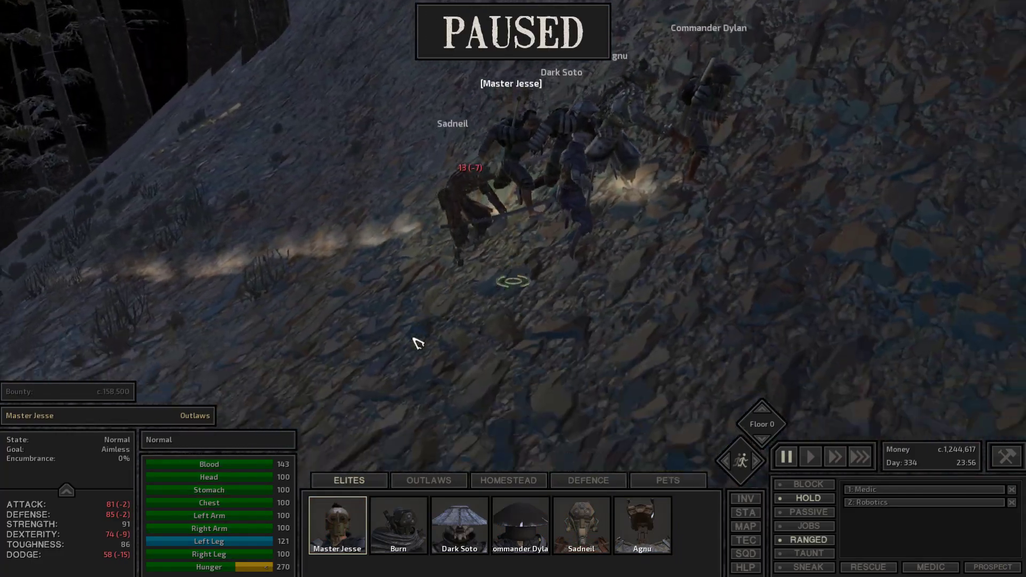
drag(417, 344, 417, 343)
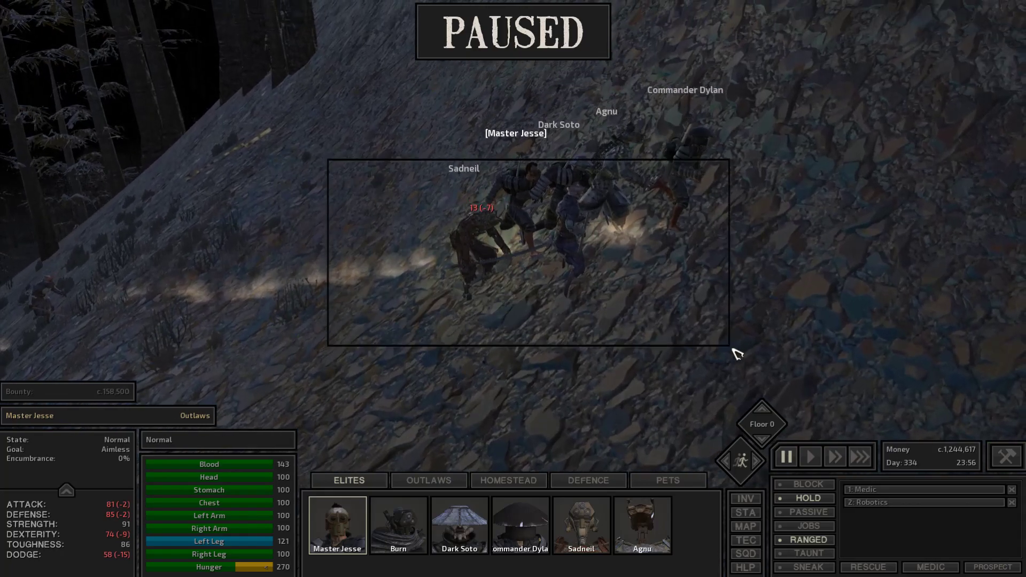
drag(329, 160, 737, 354)
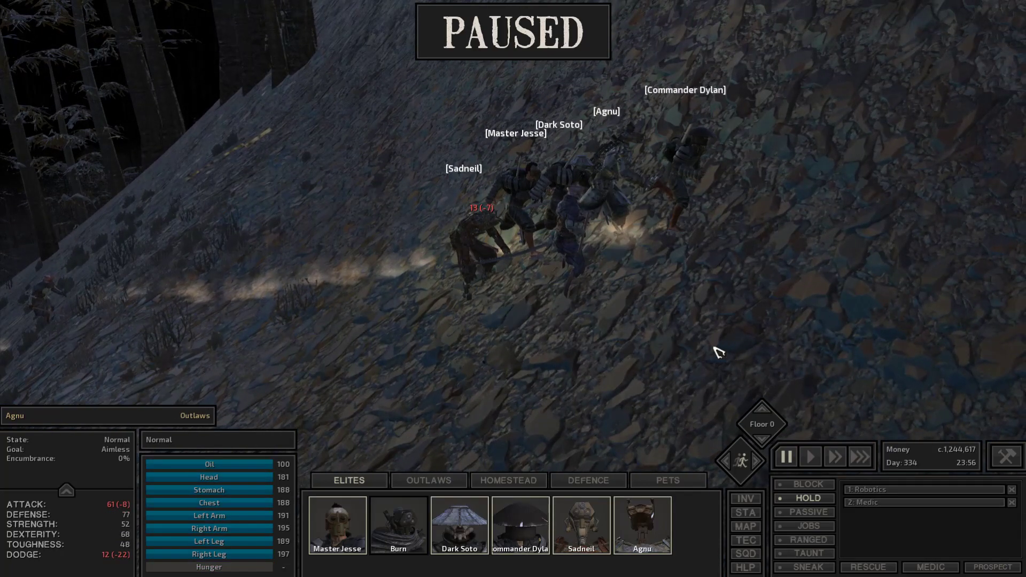
scroll(687, 349, up, 2)
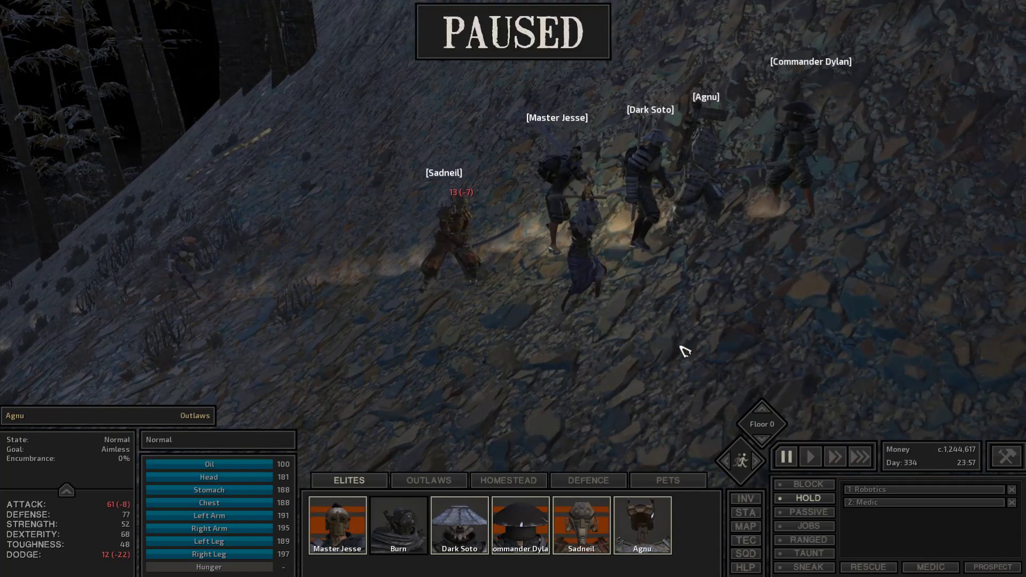
key(space)
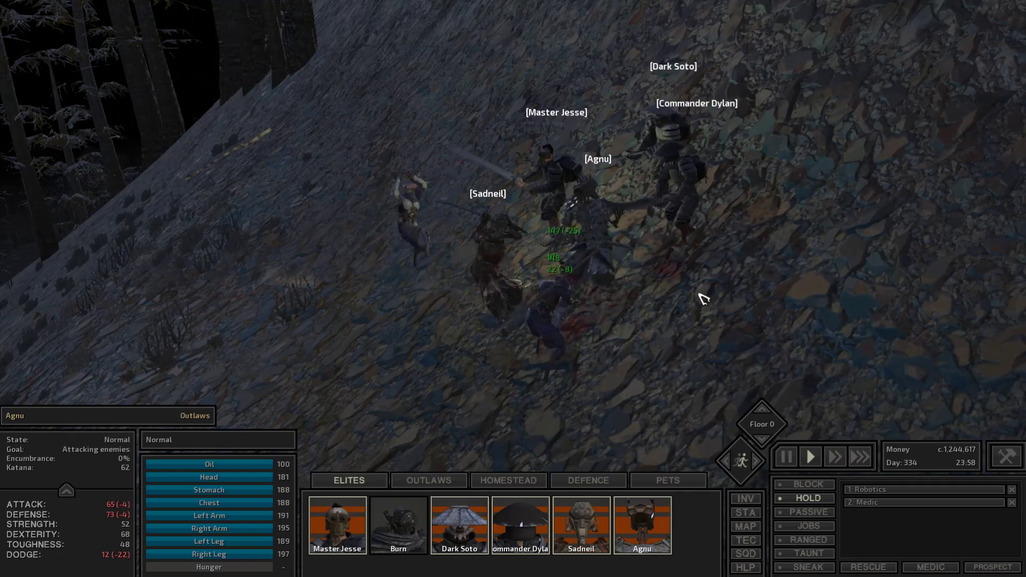
drag(703, 299, 703, 300)
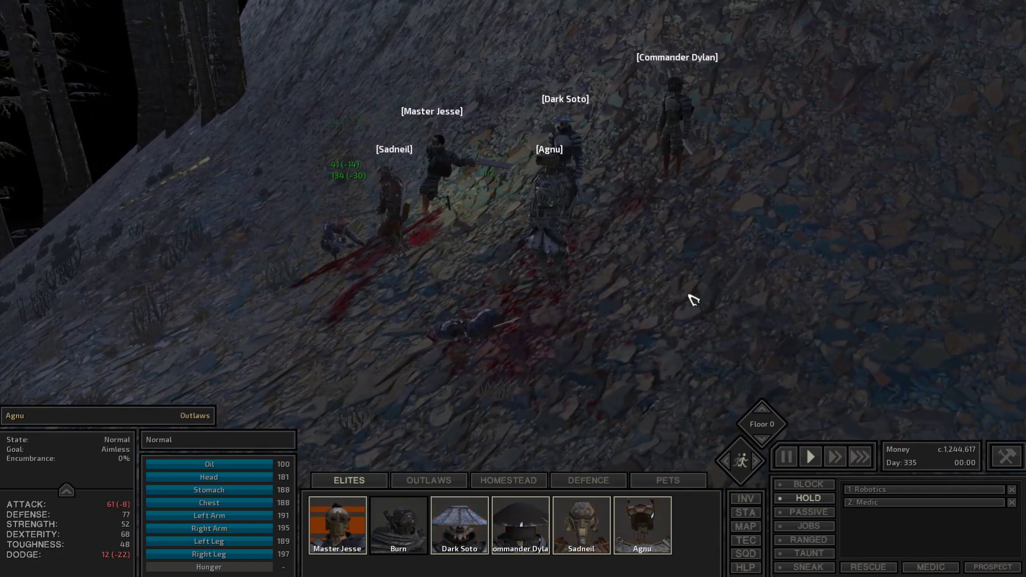
drag(694, 298, 702, 299)
Check the squad's map position beside Armoury Ruin repeatedly and zoom in on them walking.
key(m)
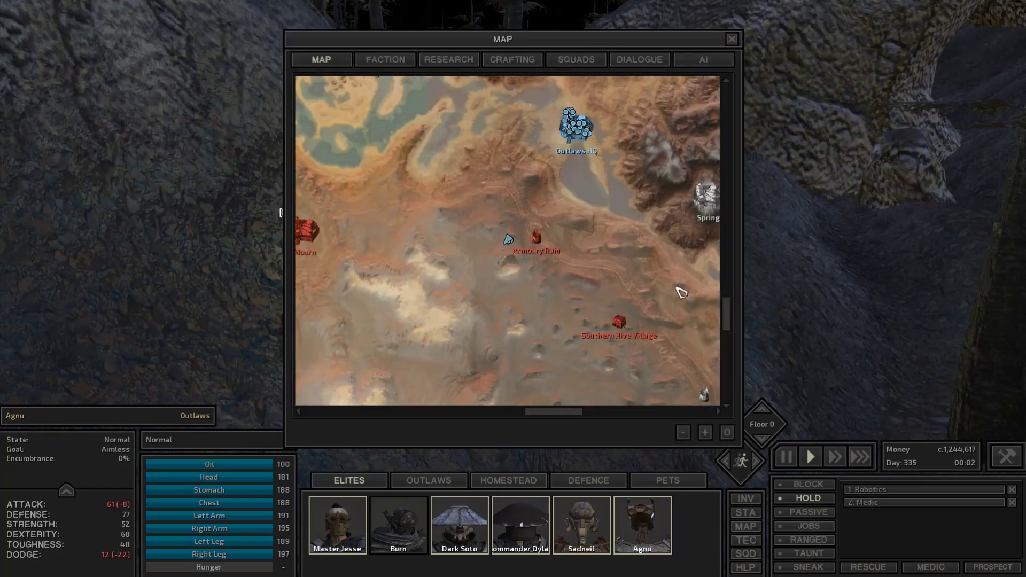
key(m)
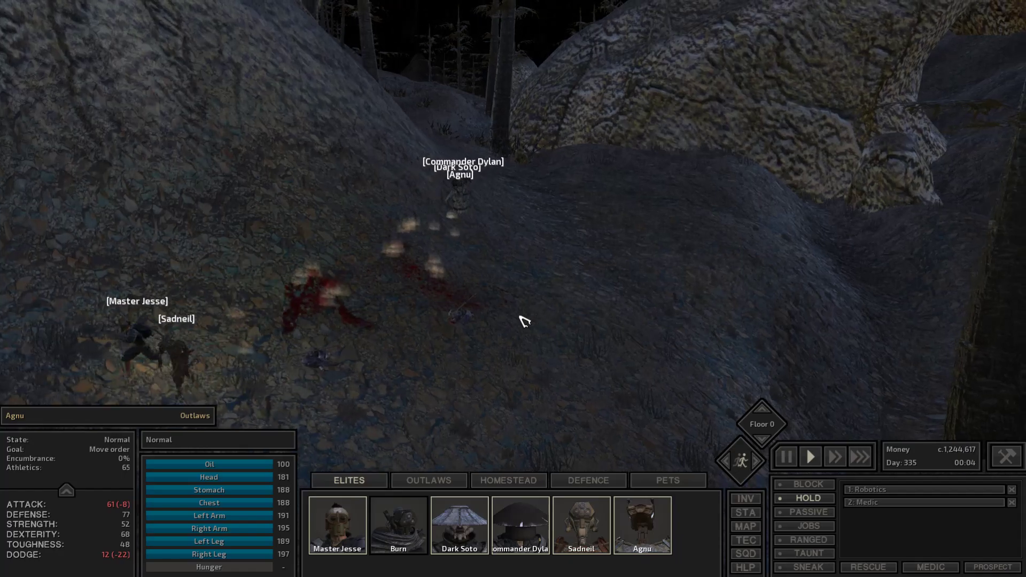
key(m)
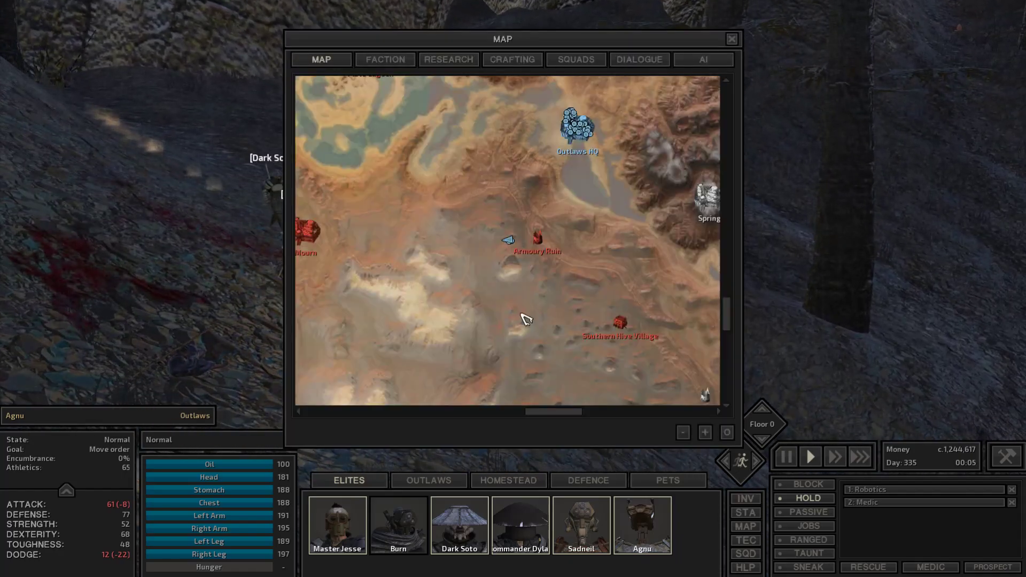
key(m)
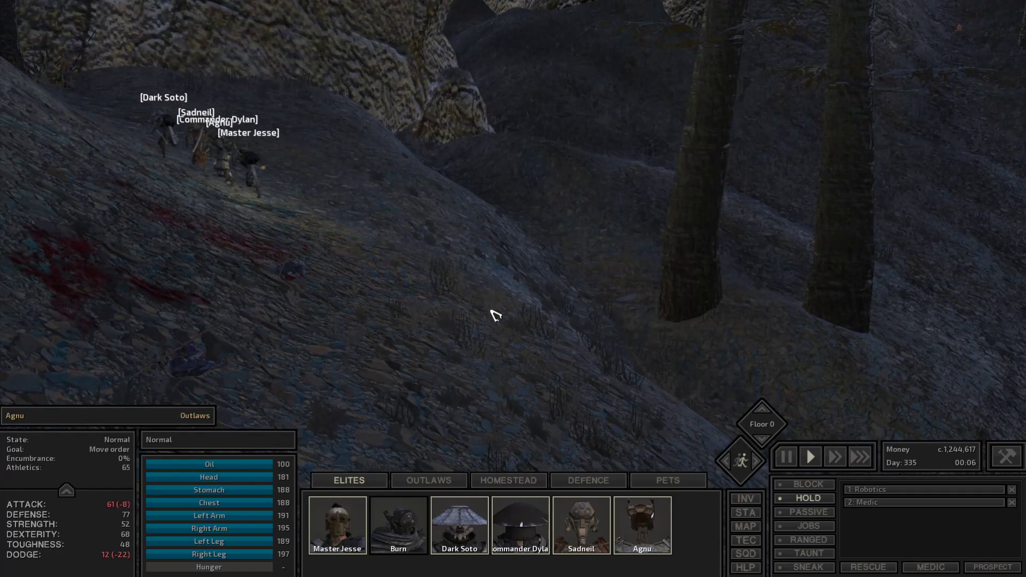
mouse_move(492, 317)
mouse_down()
mouse_move(567, 356)
mouse_move(547, 341)
mouse_up()
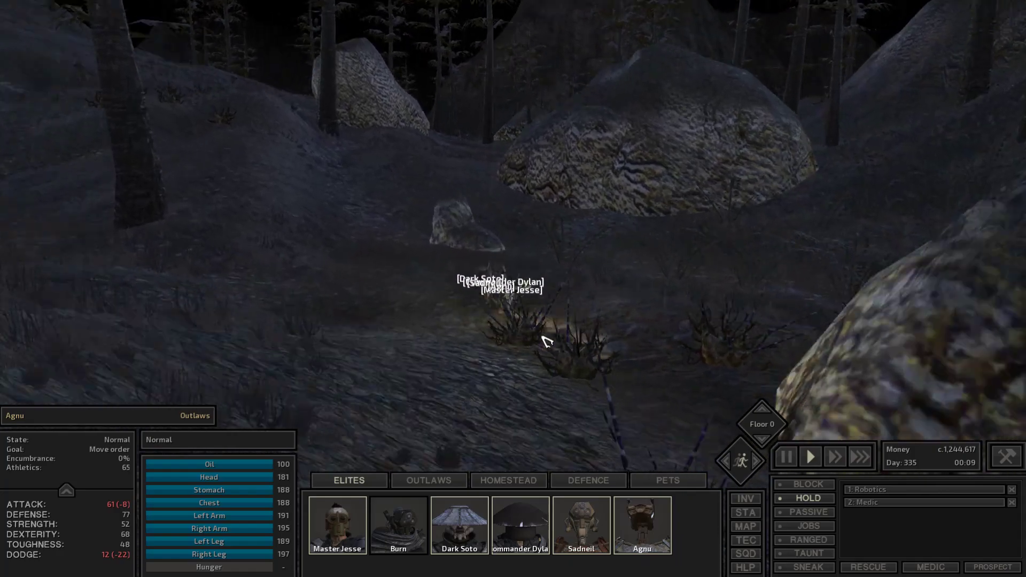
key(m)
scroll(514, 256, up, 2)
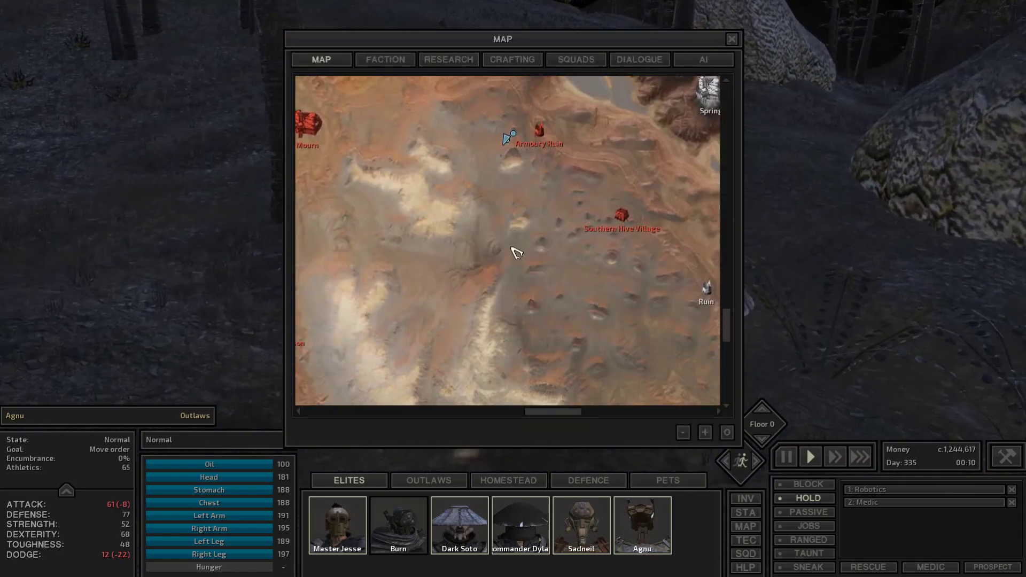
key(m)
scroll(508, 288, up, 5)
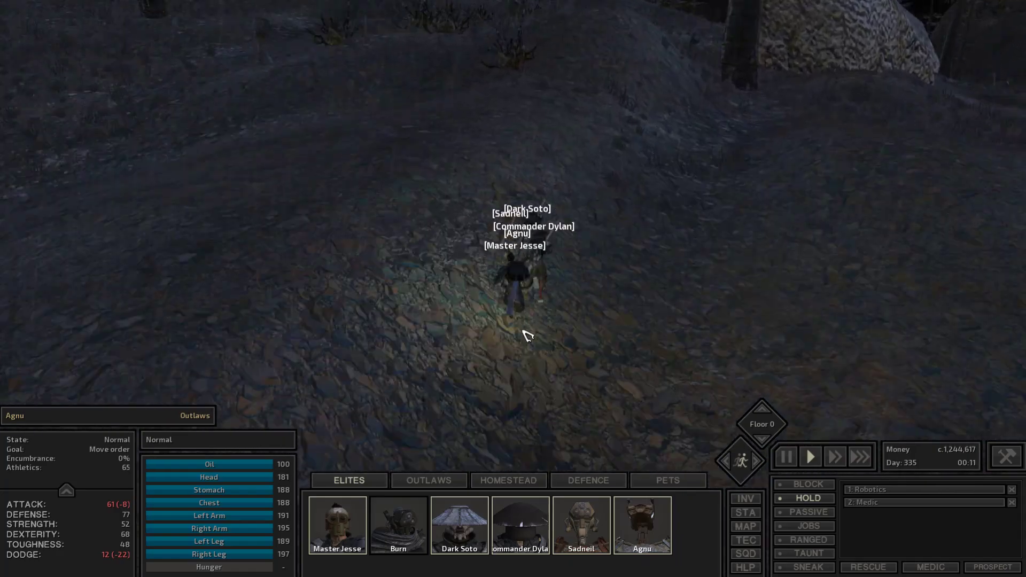
drag(501, 322, 495, 339)
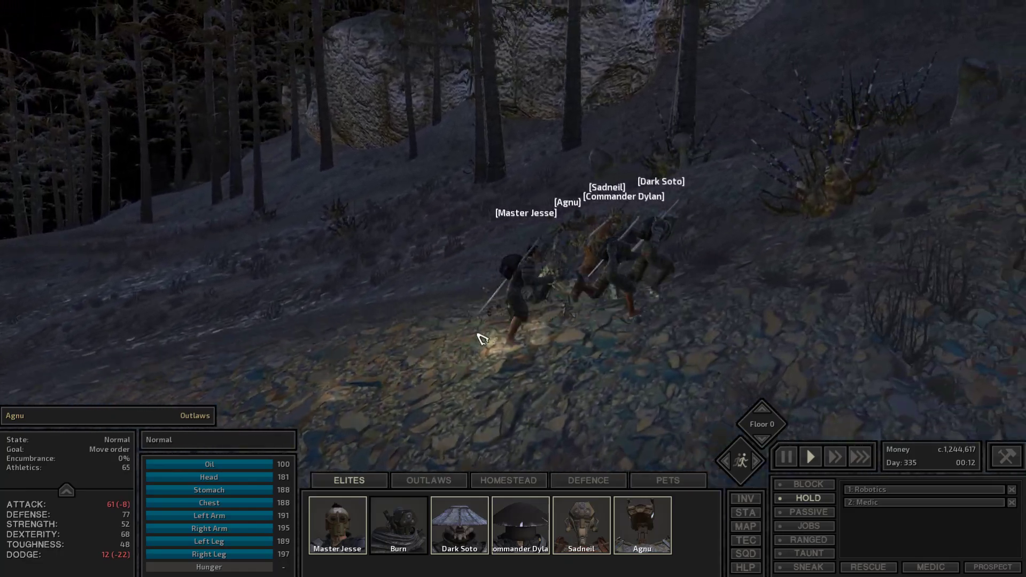
Hide the HUD with Ctrl+F12 and orbit over the squad crossing the rocky slopes.
key(ctrl+F12)
drag(489, 338, 489, 340)
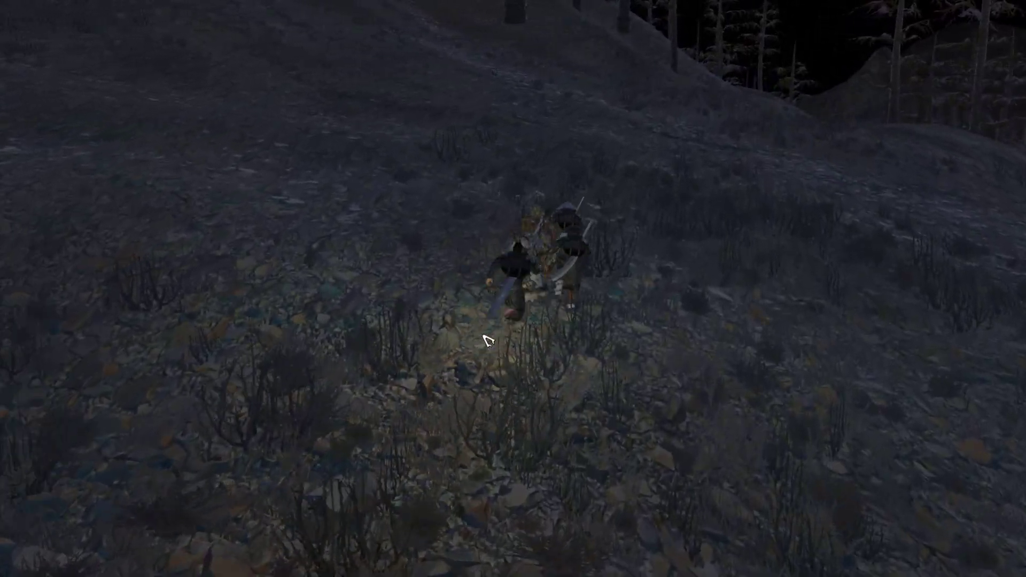
drag(490, 339, 489, 339)
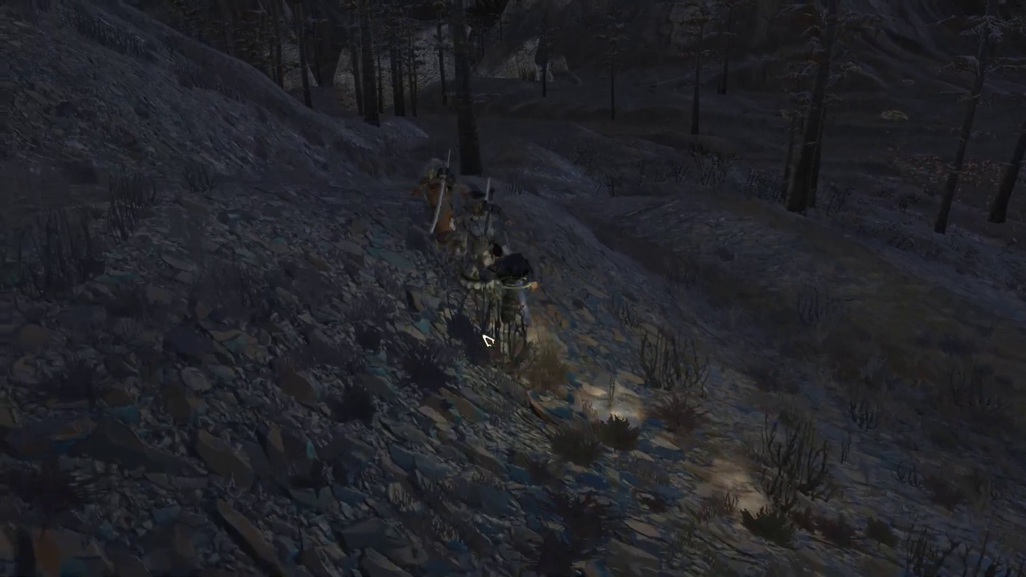
drag(489, 339, 484, 342)
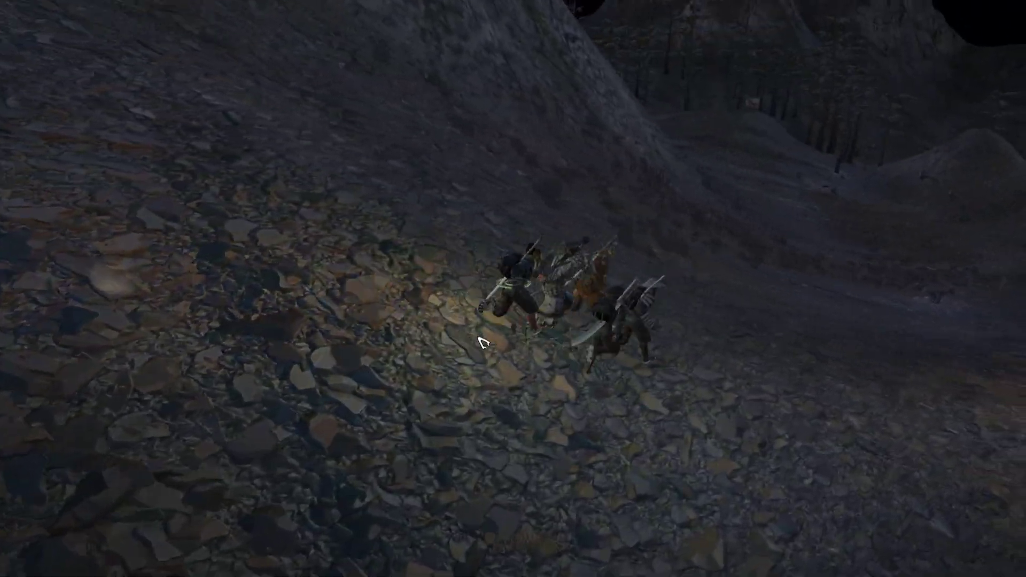